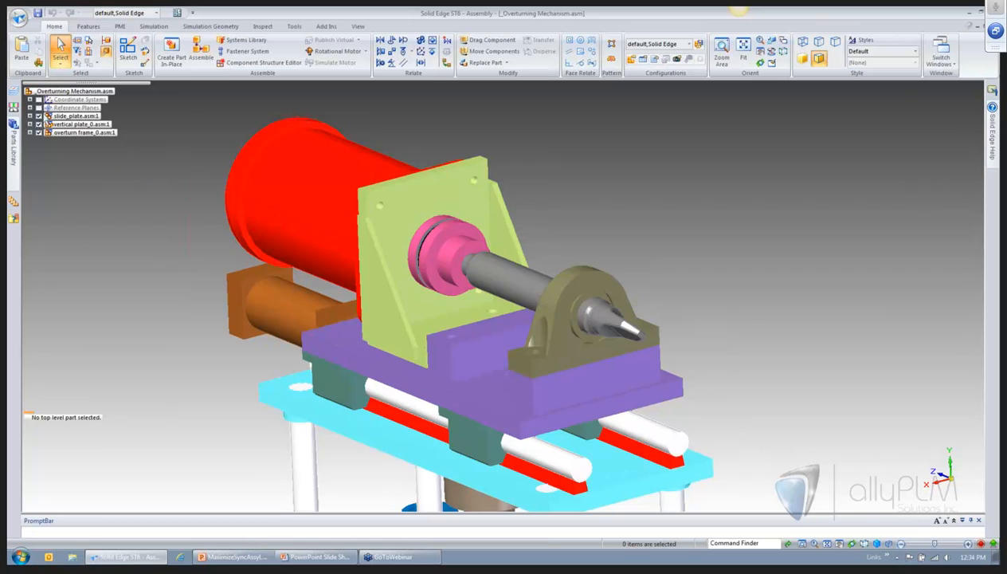
- Open the slide_plate.asm:1 subassembly for in-place editing within the Overturning Mechanism assembly
{"action": "left_click", "coordinate": [69, 123]}
{"action": "left_click", "coordinate": [183, 116]}
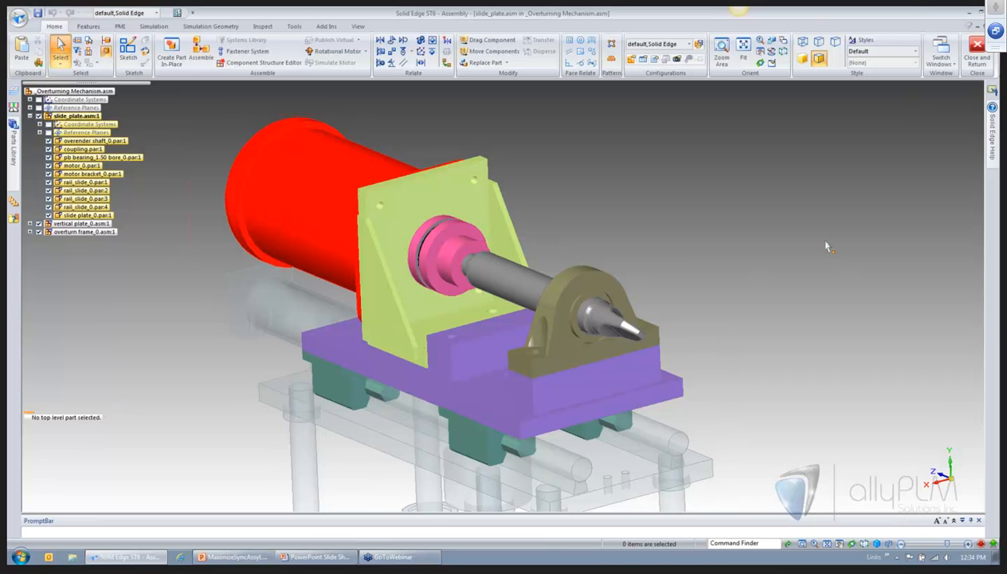
{"action": "middle_click_drag", "start_coordinate": [827, 246], "coordinate": [716, 293]}
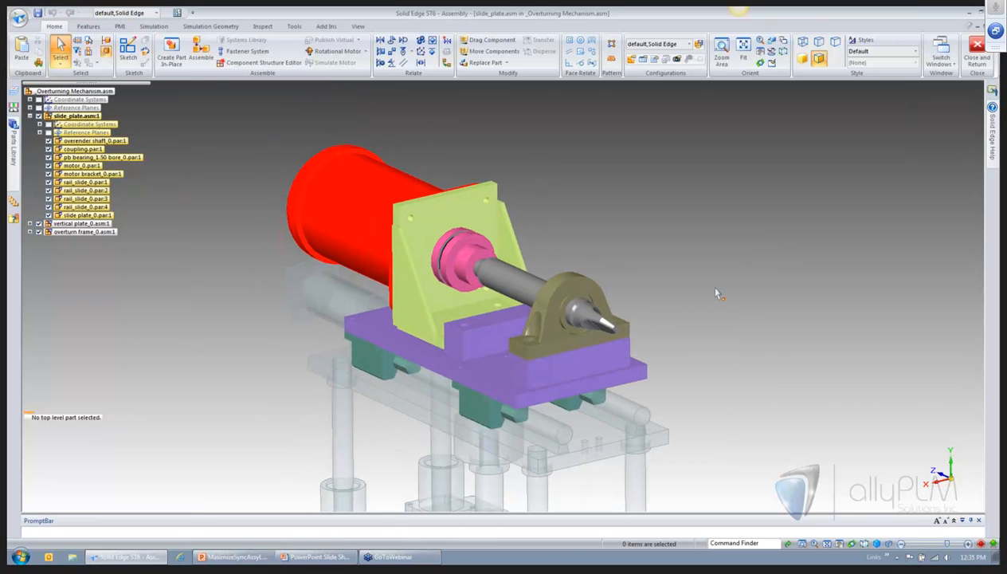
- Toggle the display of the surrounding higher-level assembly components off and back on around the slide plate subassembly
{"action": "key", "text": "ctrl+shift+p"}
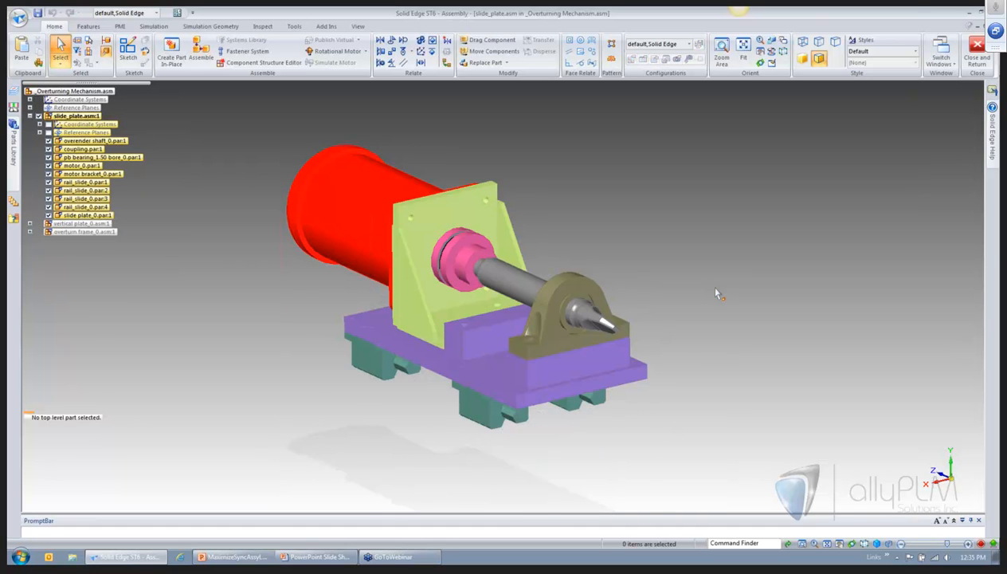
{"action": "key", "text": "ctrl+shift+p"}
{"action": "key", "text": "ctrl+shift+p"}
{"action": "key", "text": "ctrl+shift+p"}
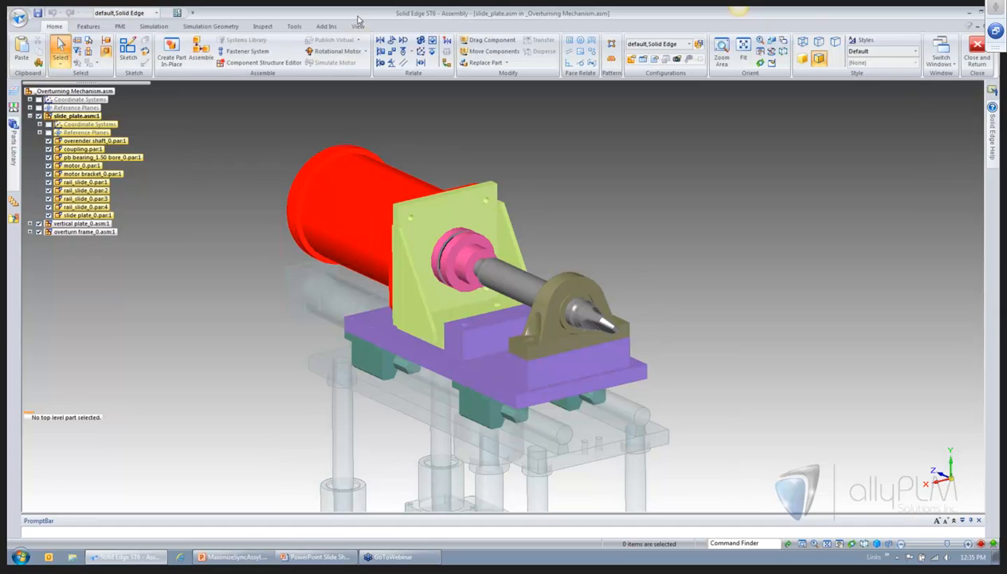
{"action": "left_click", "coordinate": [358, 27]}
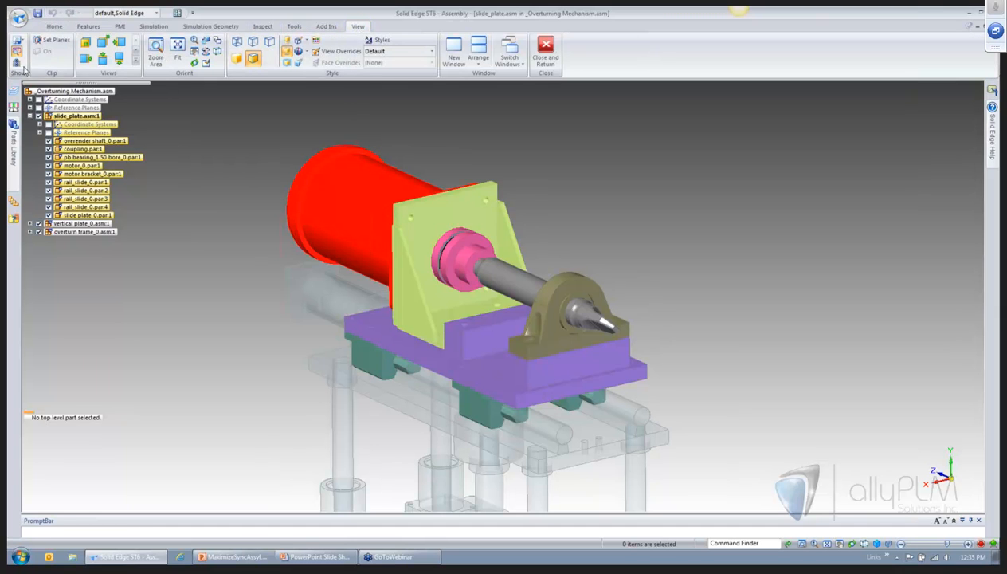
{"action": "key", "text": "ctrl+shift+p"}
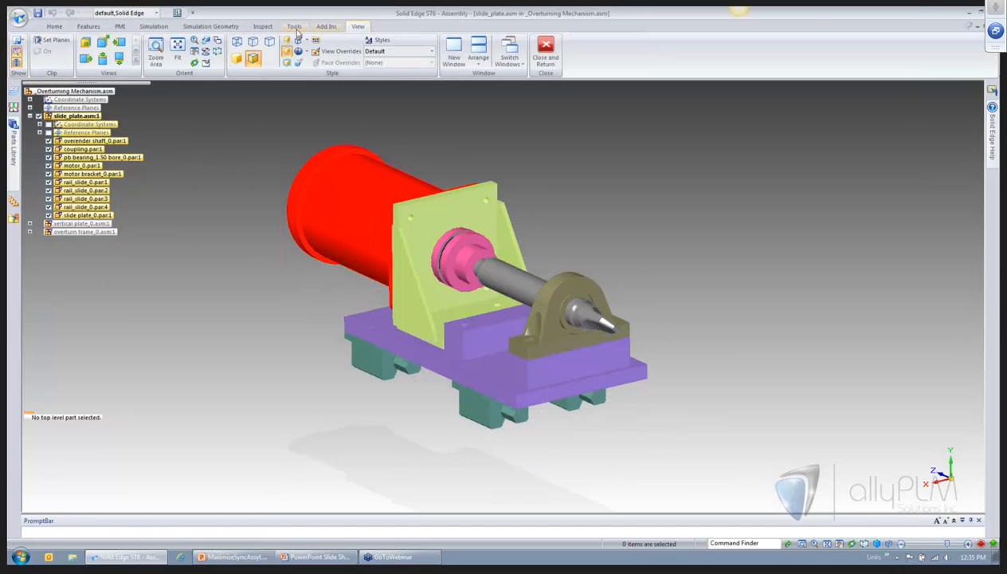
{"action": "left_click", "coordinate": [20, 63]}
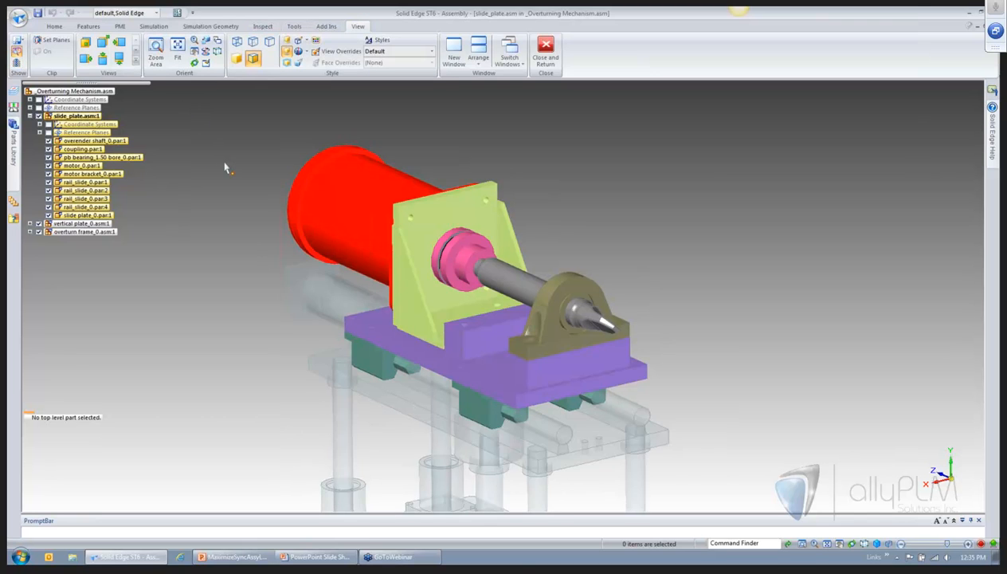
- Hide the surrounding vertical plate and overturn frame assemblies so only the slide plate subassembly is displayed
{"action": "scroll", "coordinate": [226, 168], "scroll_direction": "up", "scroll_amount": 3}
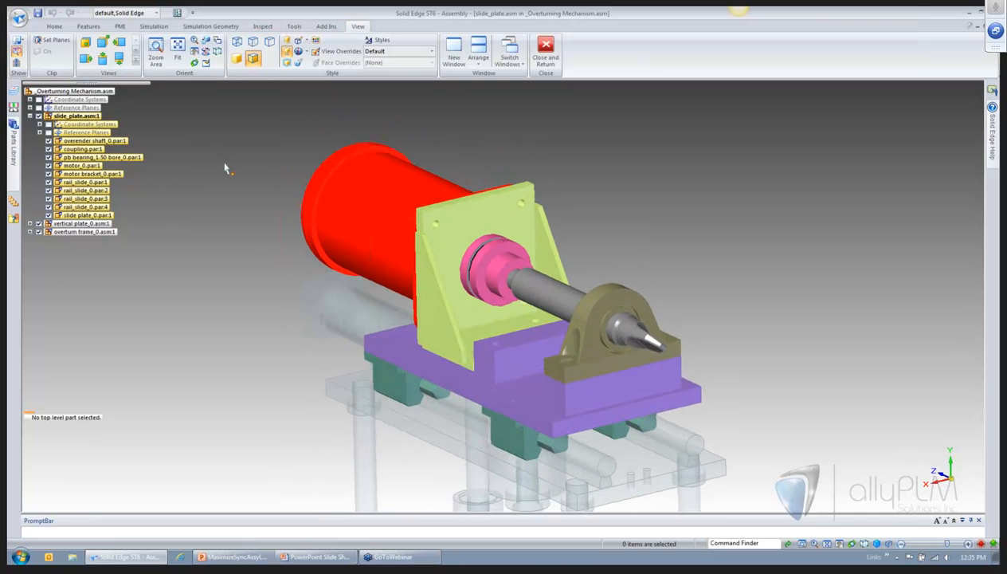
{"action": "key", "text": "ctrl+shift+p"}
{"action": "key", "text": "ctrl+shift+p"}
{"action": "key", "text": "ctrl+shift+p"}
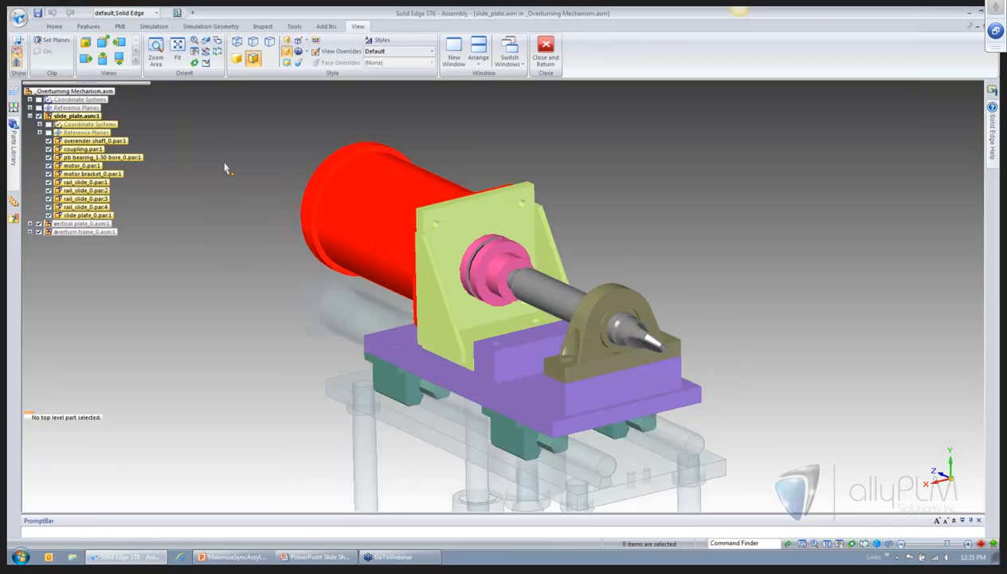
{"action": "key", "text": "ctrl+shift+p"}
{"action": "right_click", "coordinate": [239, 376]}
{"action": "left_click", "coordinate": [218, 319]}
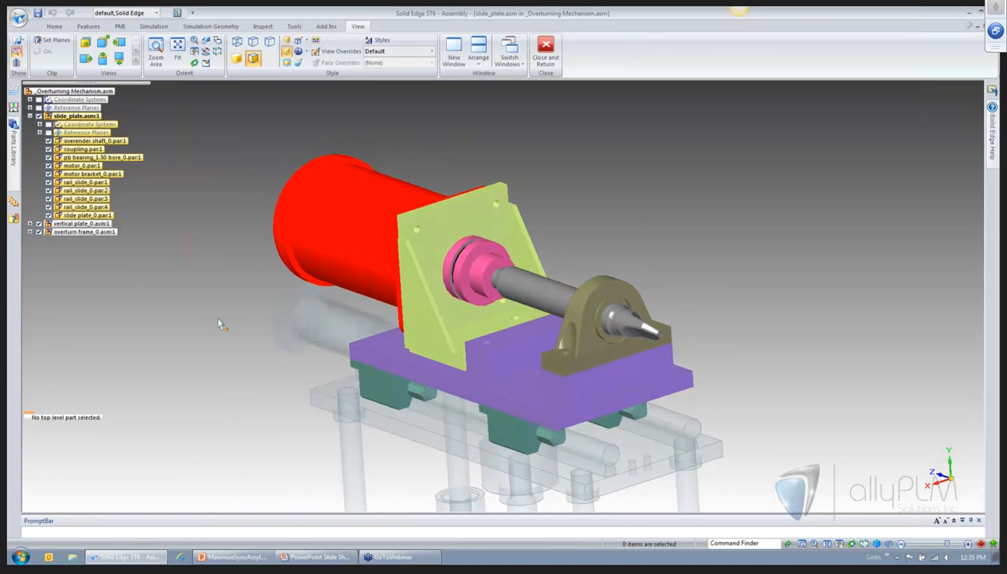
{"action": "key", "text": "ctrl+shift+p"}
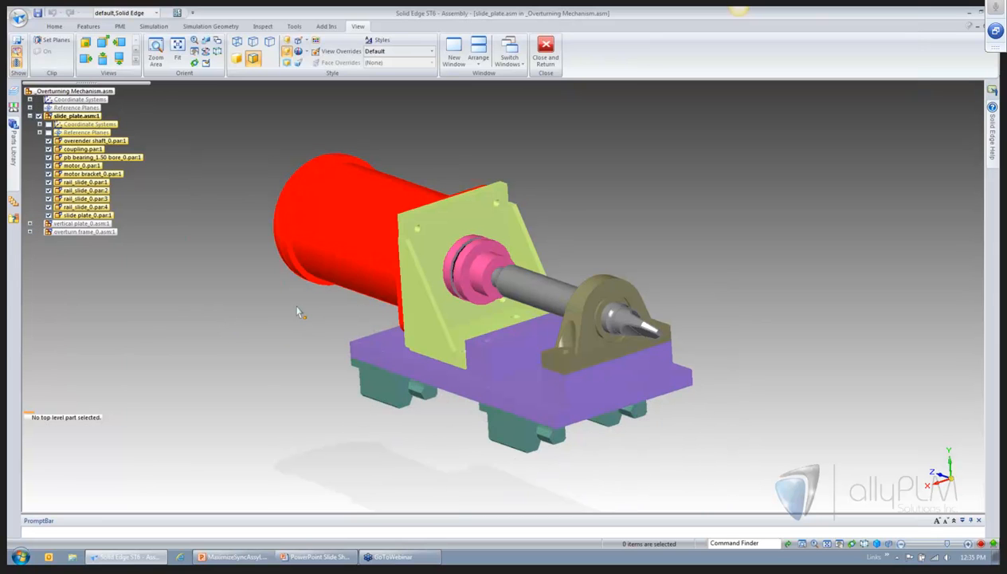
- Turn on the display of dark part edges on the shaded slide plate subassembly
{"action": "scroll", "coordinate": [309, 319], "scroll_direction": "up", "scroll_amount": 2}
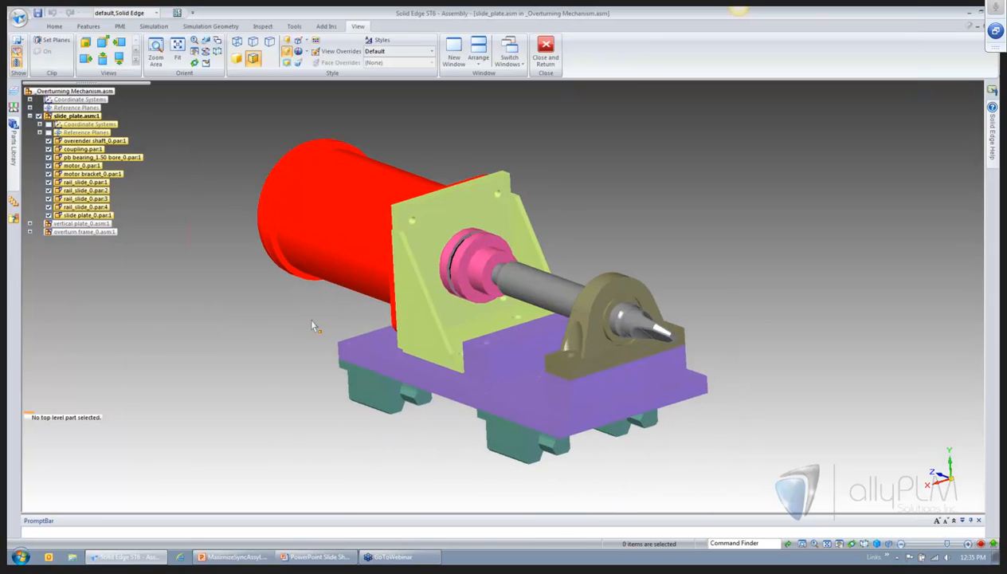
{"action": "middle_click_drag", "start_coordinate": [798, 527], "coordinate": [697, 454]}
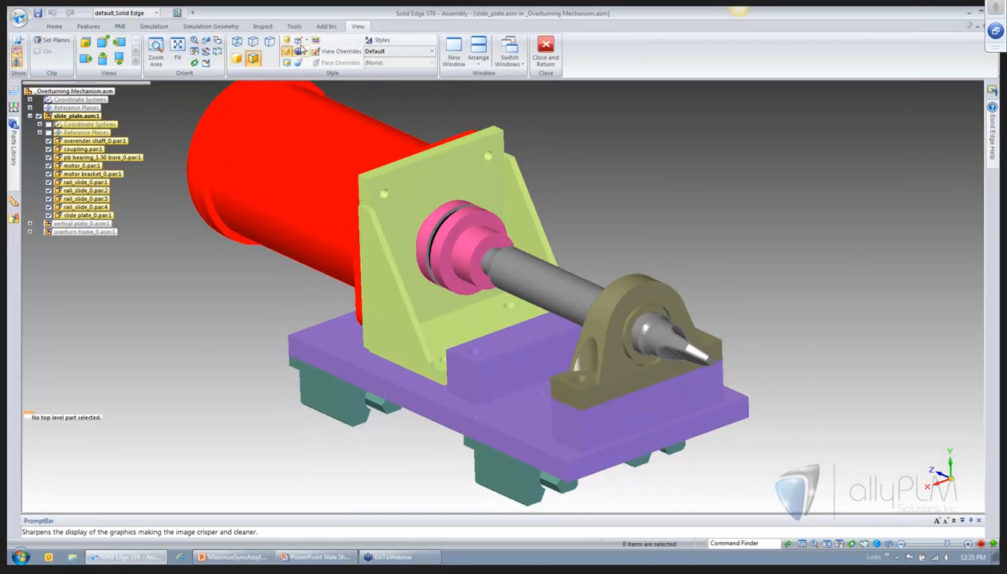
{"action": "left_click", "coordinate": [297, 40]}
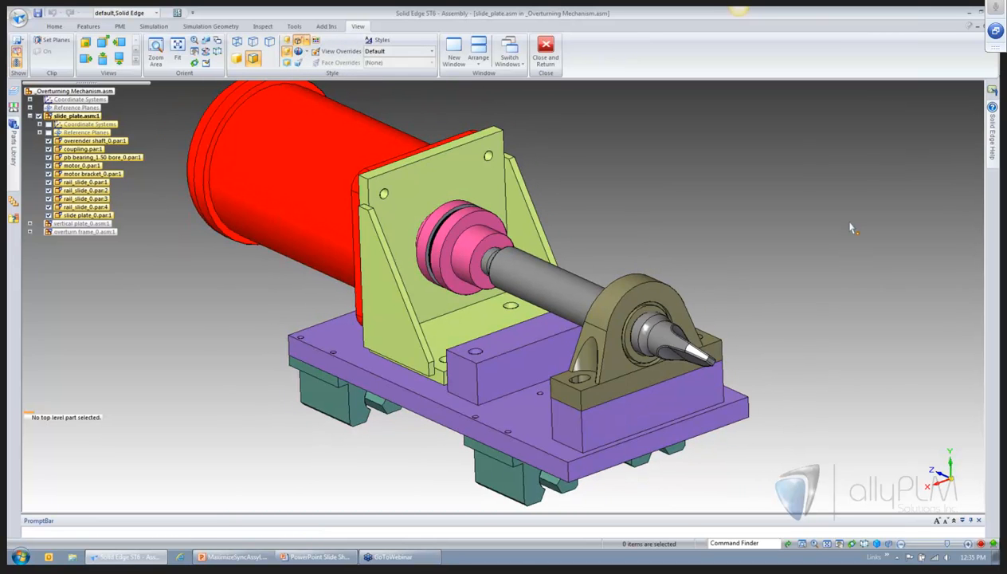
{"action": "right_click", "coordinate": [763, 233]}
{"action": "left_click", "coordinate": [722, 220]}
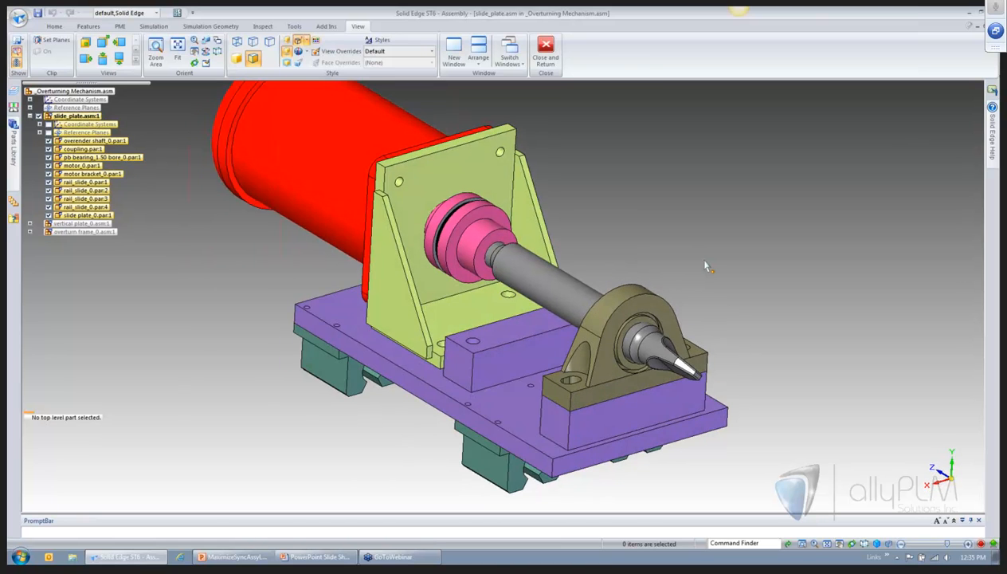
{"action": "scroll", "coordinate": [707, 266], "scroll_direction": "down", "scroll_amount": 3}
- Examine the Select command's priority and selection mode options without changing them
{"action": "left_click", "coordinate": [54, 27]}
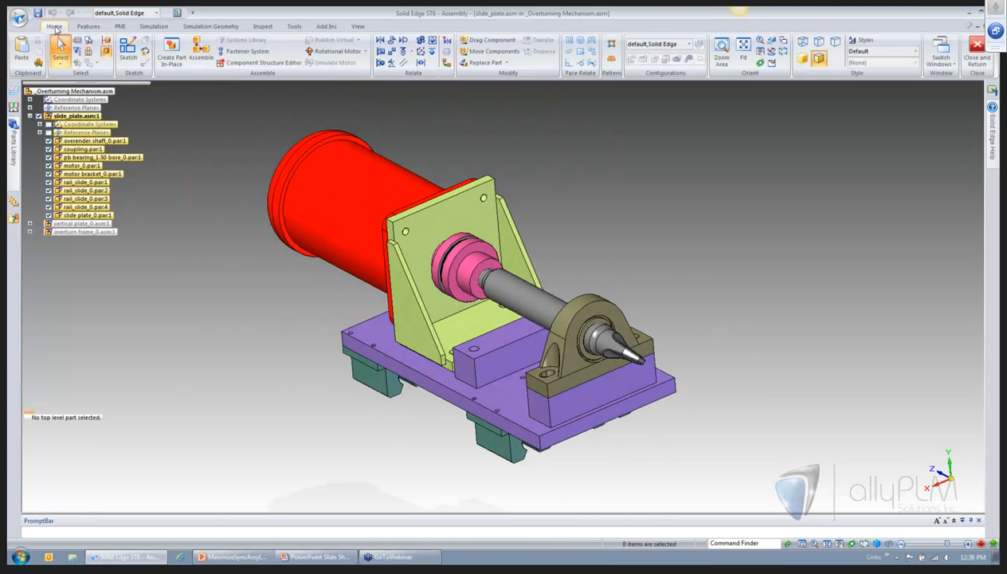
{"action": "left_click", "coordinate": [60, 63]}
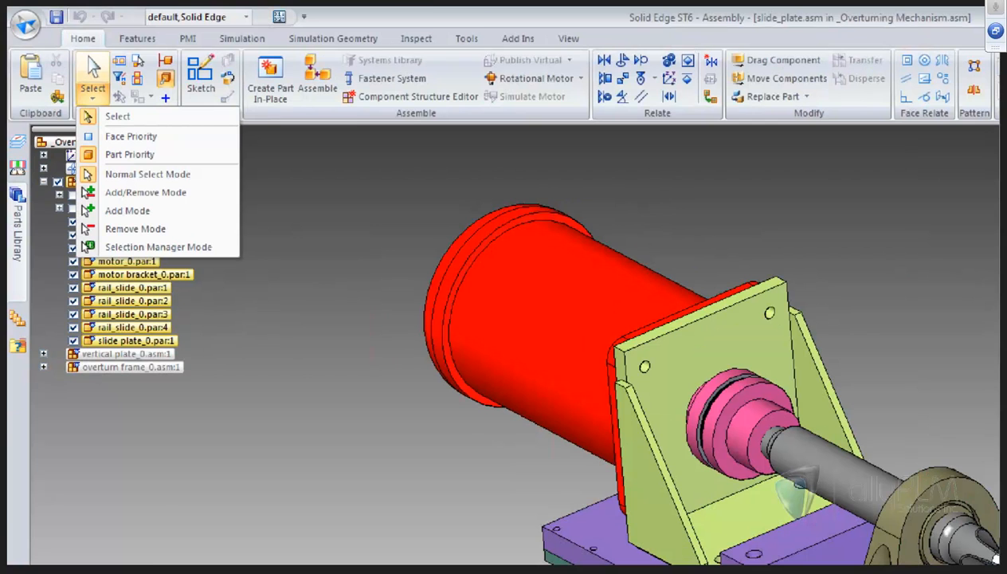
{"action": "left_click", "coordinate": [205, 121]}
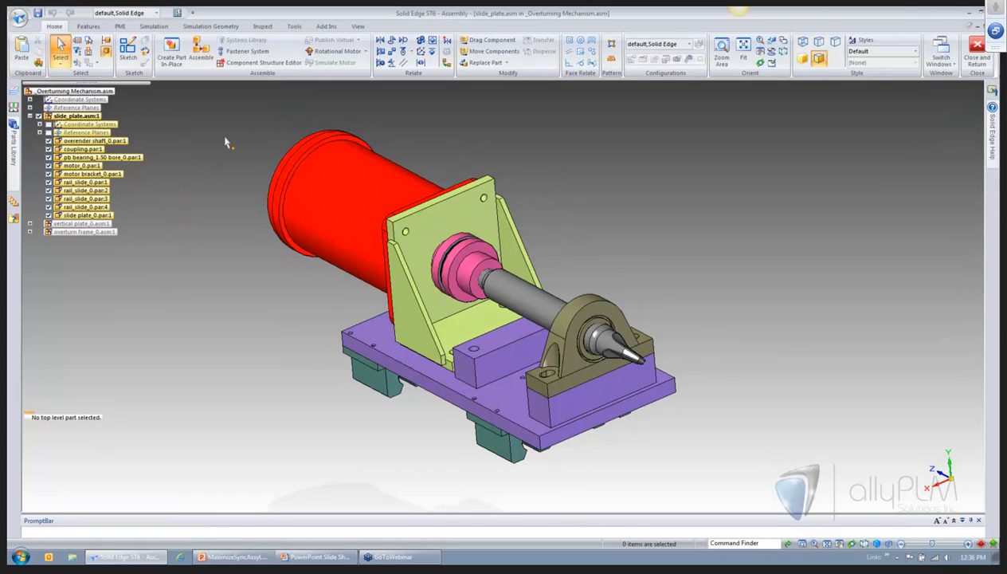
- Select the motor bracket to bring up its move handle, and clear the selection
{"action": "left_click", "coordinate": [398, 292]}
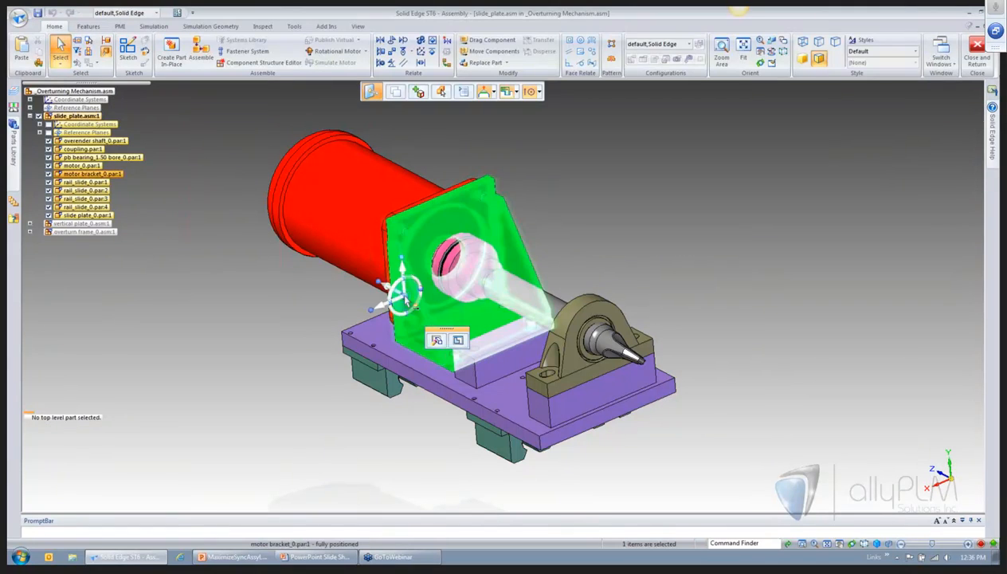
{"action": "left_click", "coordinate": [684, 173]}
{"action": "left_click", "coordinate": [580, 299]}
{"action": "left_click", "coordinate": [620, 256]}
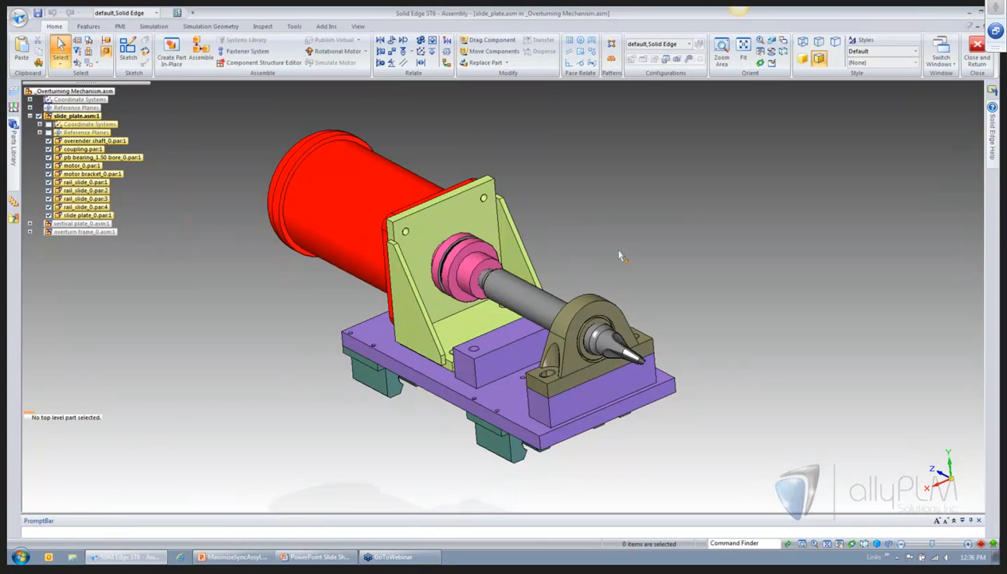
{"action": "left_click", "coordinate": [364, 326]}
{"action": "left_click", "coordinate": [297, 281]}
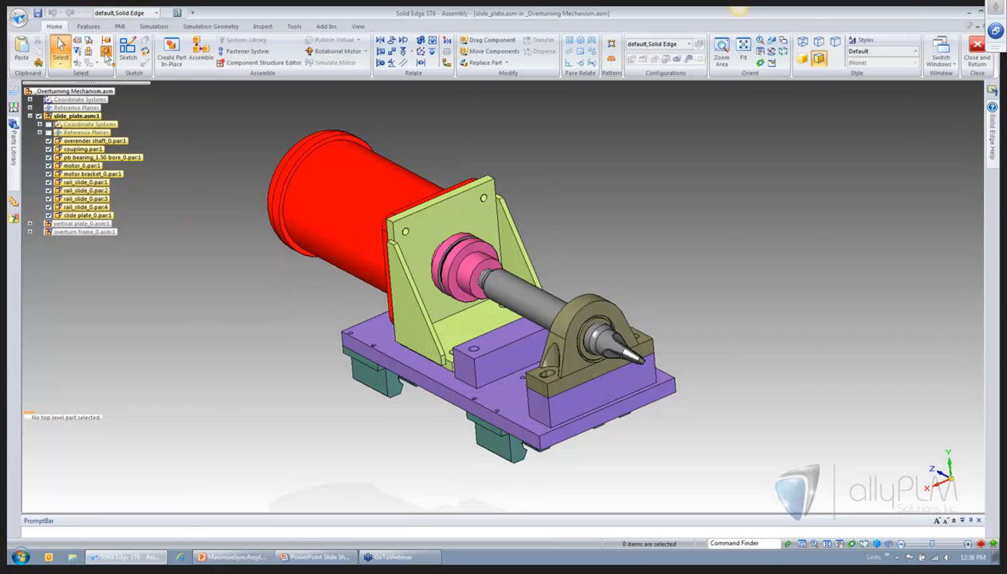
- With component select and move disabled, test selecting the motor bracket and other parts, and clear the selection
{"action": "left_click", "coordinate": [425, 345]}
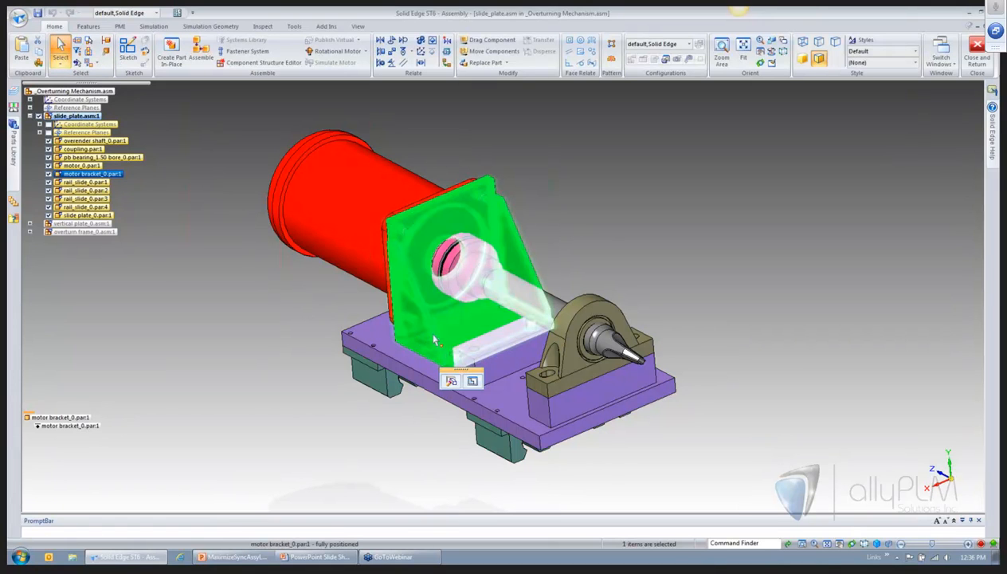
{"action": "left_click", "coordinate": [594, 322]}
{"action": "left_click", "coordinate": [630, 254]}
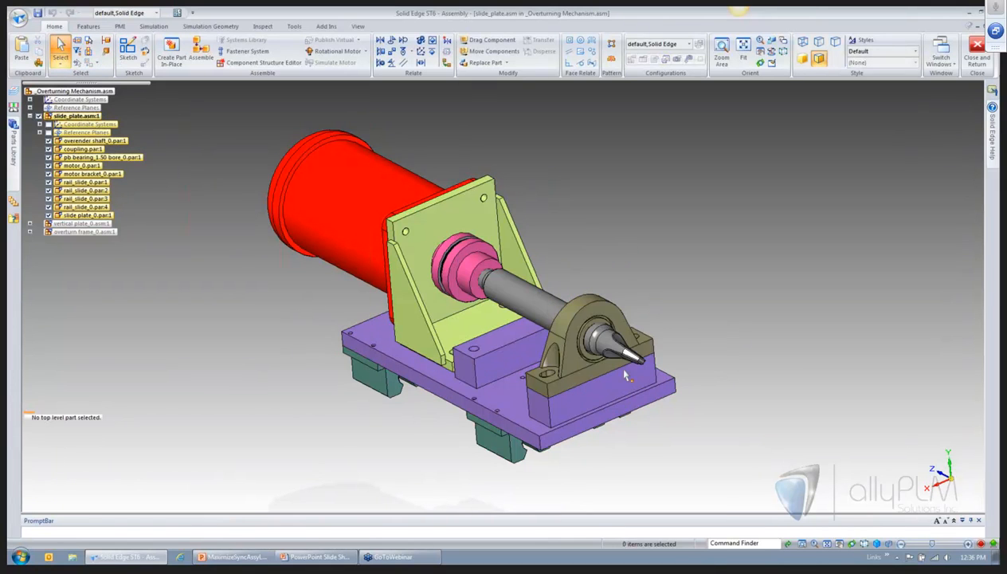
{"action": "left_click", "coordinate": [630, 373]}
{"action": "left_click", "coordinate": [335, 317]}
{"action": "left_click", "coordinate": [356, 219]}
{"action": "left_click", "coordinate": [447, 152]}
{"action": "left_click", "coordinate": [482, 220]}
{"action": "left_click", "coordinate": [555, 189]}
{"action": "left_click", "coordinate": [509, 250]}
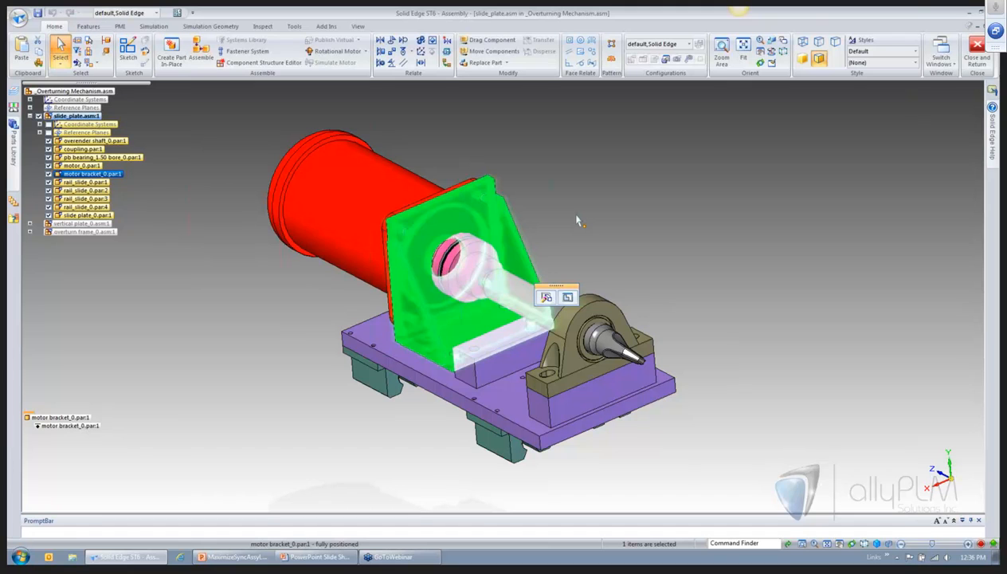
{"action": "left_click", "coordinate": [577, 221]}
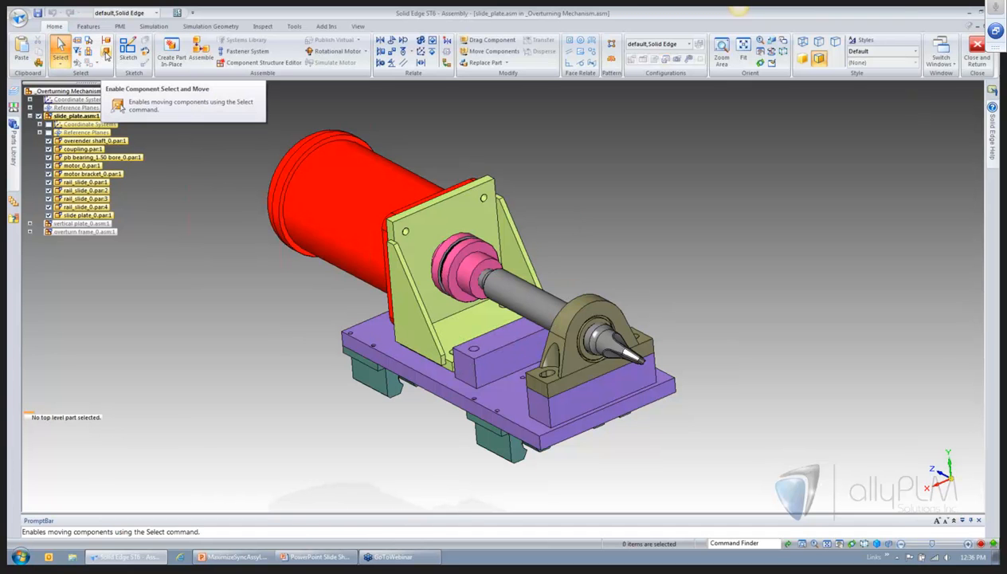
- Enable component select and move, test it on the motor bracket and the shaft bearing, and clear the selection
{"action": "left_click", "coordinate": [106, 54]}
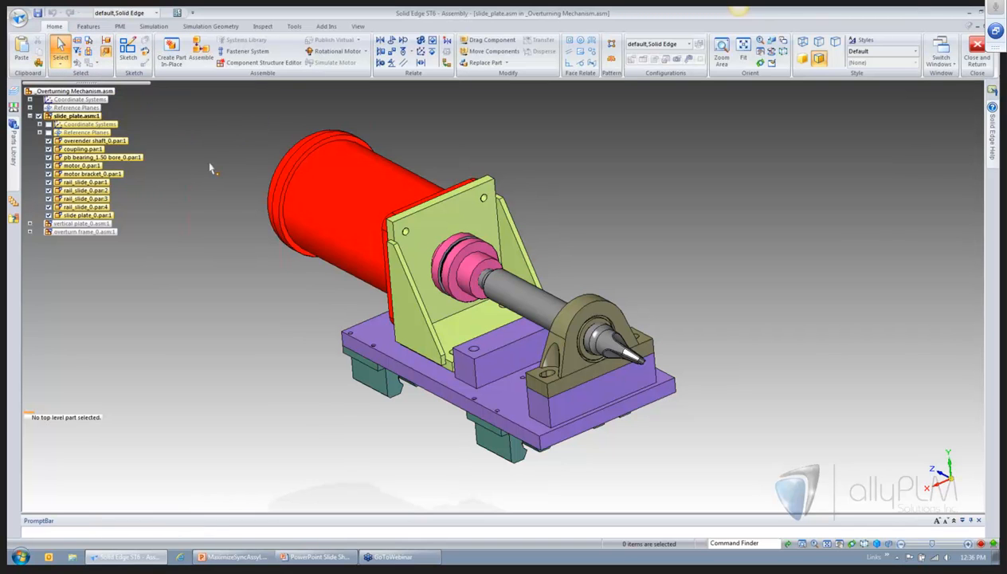
{"action": "left_click", "coordinate": [298, 191]}
{"action": "left_click", "coordinate": [399, 303]}
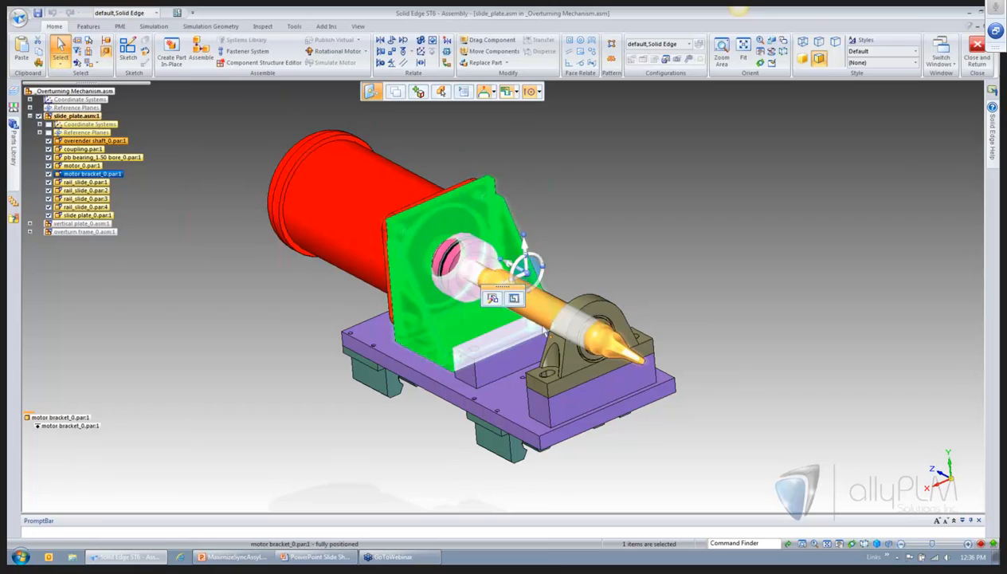
{"action": "left_click", "coordinate": [546, 304]}
{"action": "left_click", "coordinate": [604, 309]}
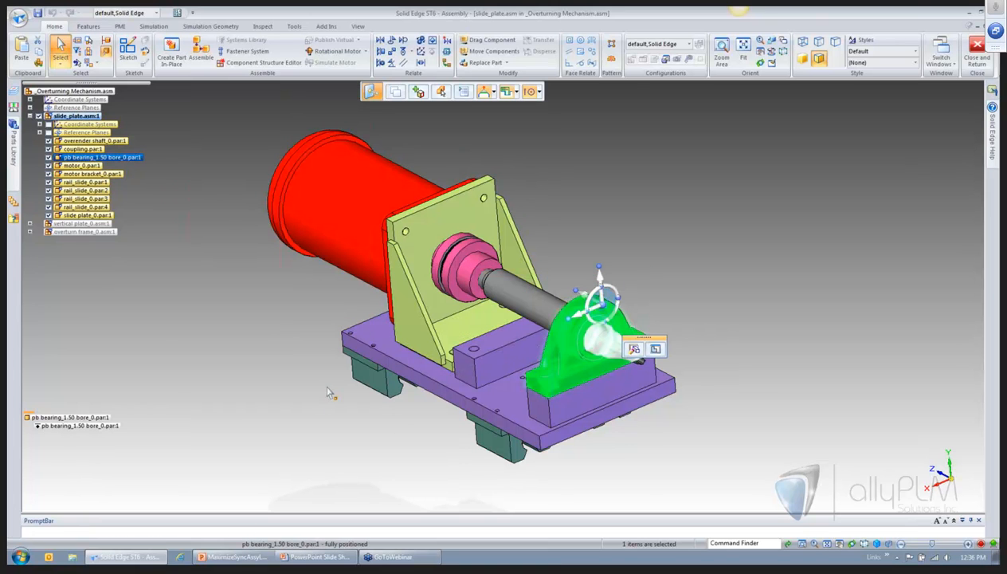
{"action": "left_click", "coordinate": [365, 357]}
{"action": "left_click", "coordinate": [279, 301]}
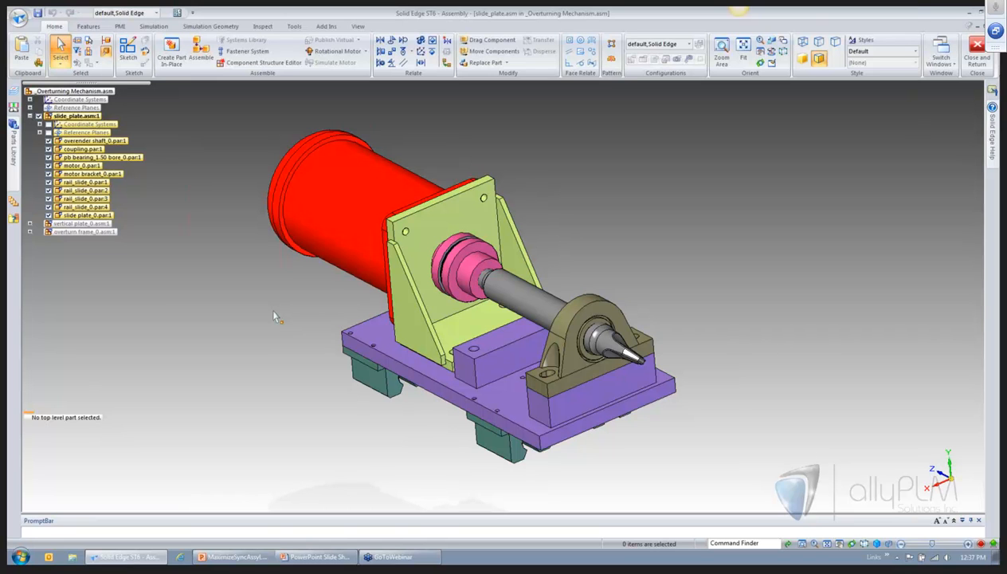
- Switch the selection priority to Face Priority and return it to Part Priority
{"action": "left_click", "coordinate": [61, 63]}
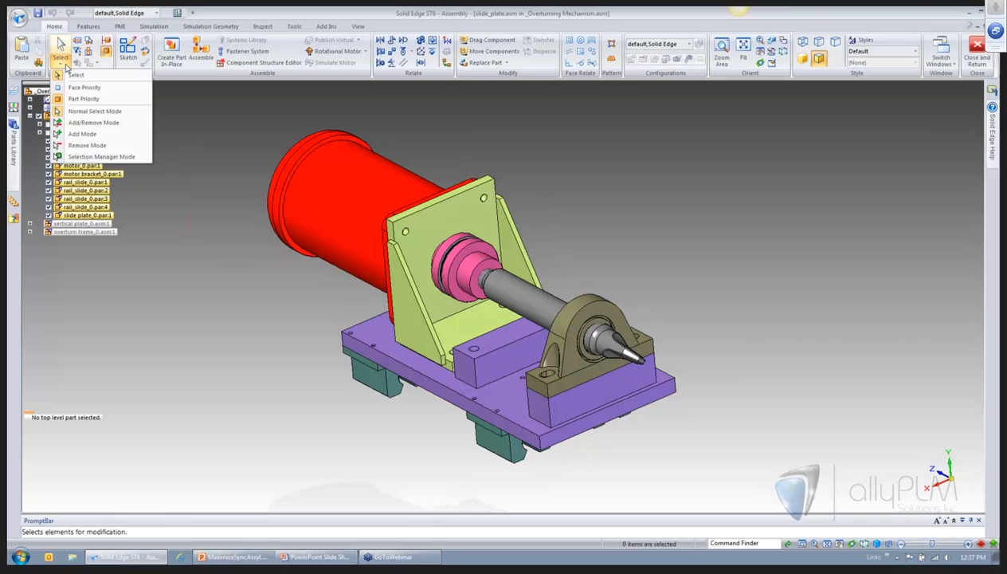
{"action": "left_click", "coordinate": [74, 87]}
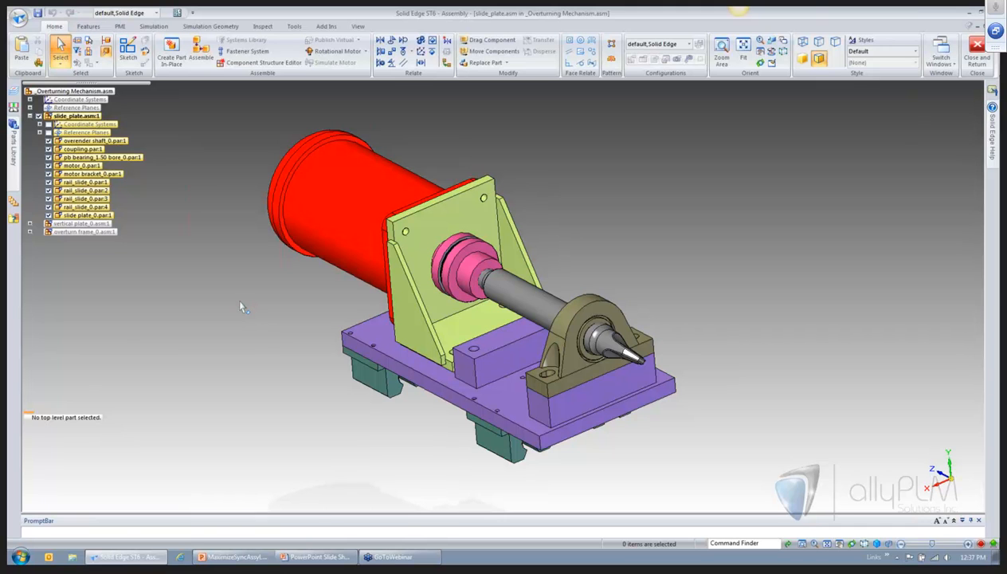
{"action": "left_click", "coordinate": [67, 68]}
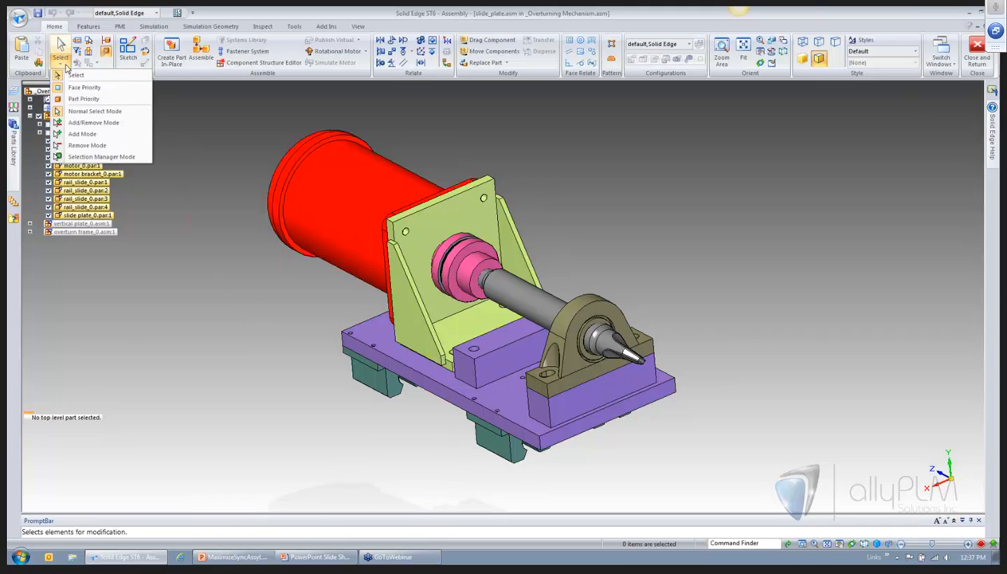
{"action": "left_click", "coordinate": [90, 99]}
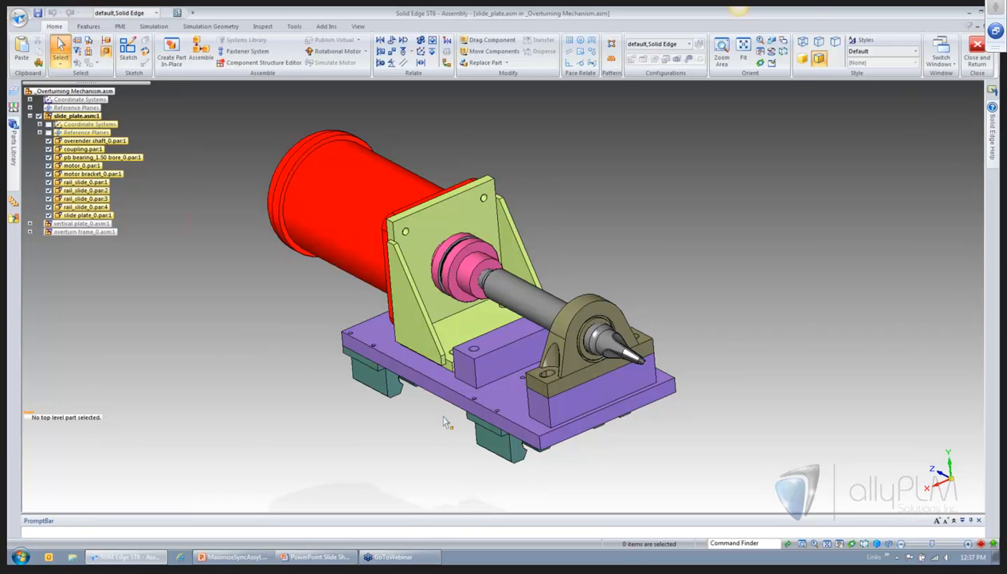
- Test part selection on the shaft bearing, and switch to Face Priority to pick the end face of its base
{"action": "left_click", "coordinate": [544, 386]}
{"action": "left_click", "coordinate": [689, 256]}
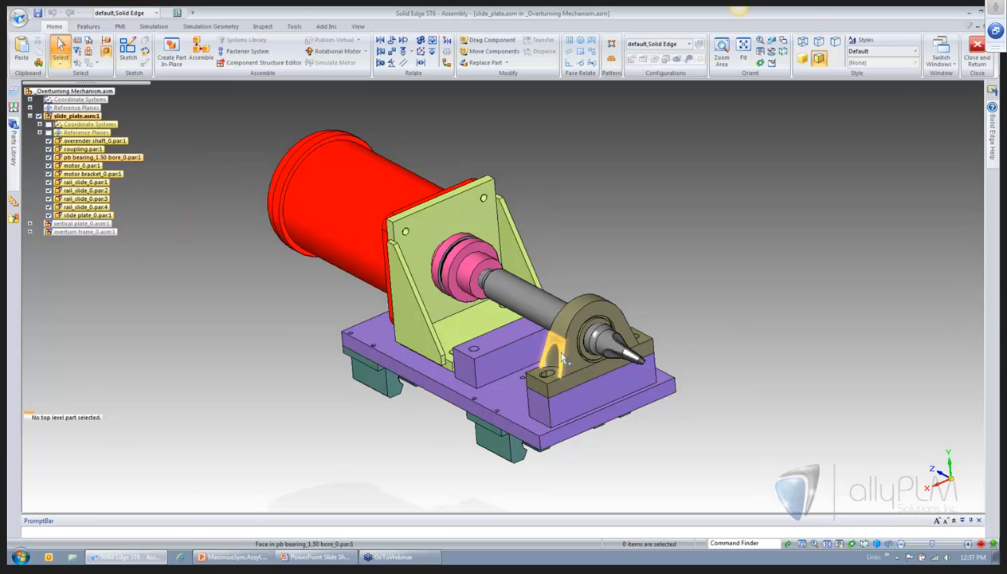
{"action": "left_click", "coordinate": [541, 388]}
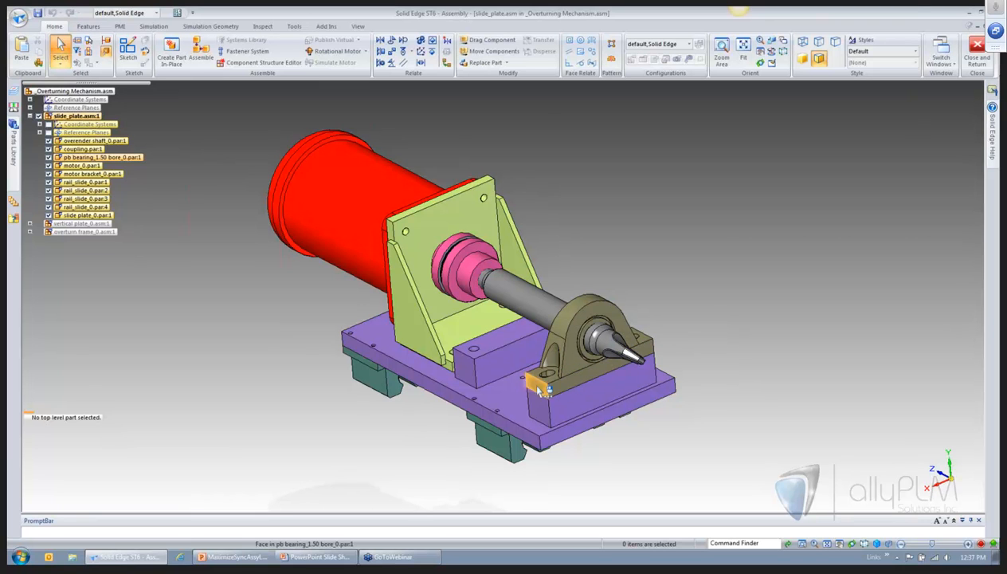
- Select the end face of the shaft bearing's base and try moving it outward along its normal
{"action": "left_click", "coordinate": [711, 301]}
{"action": "scroll", "coordinate": [712, 301], "scroll_direction": "up", "scroll_amount": 5}
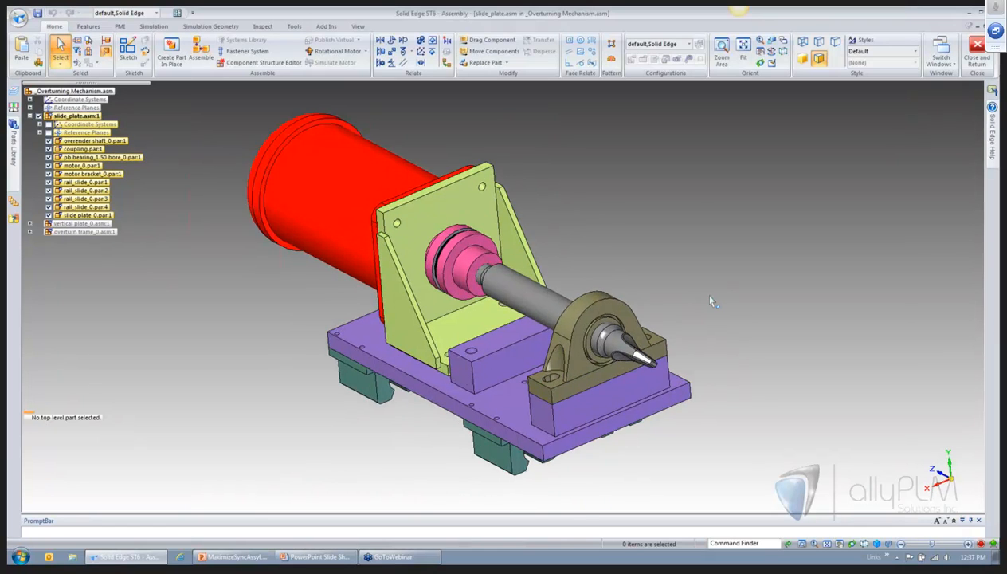
{"action": "scroll", "coordinate": [713, 401], "scroll_direction": "down", "scroll_amount": 3}
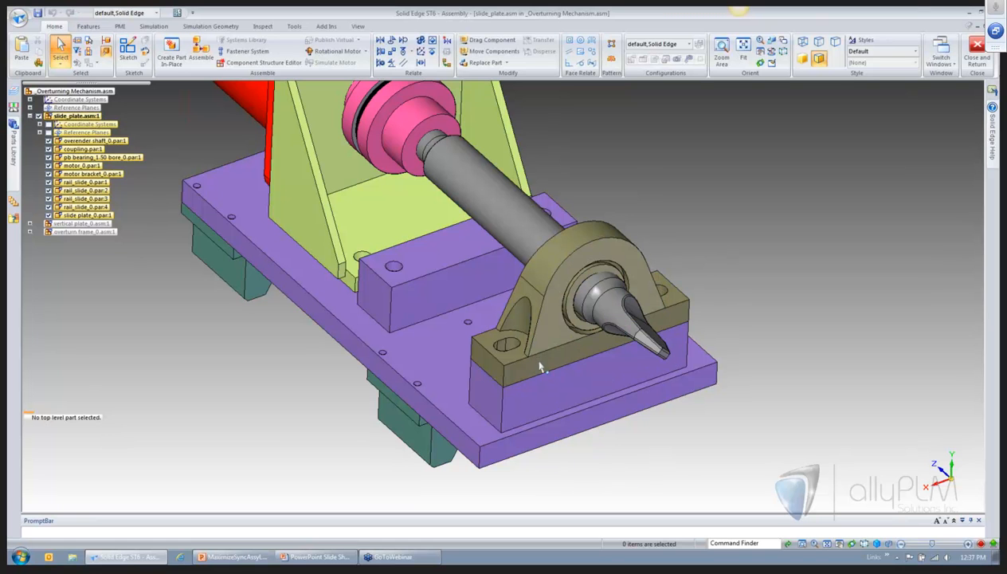
{"action": "middle_click_drag", "start_coordinate": [733, 362], "coordinate": [438, 350]}
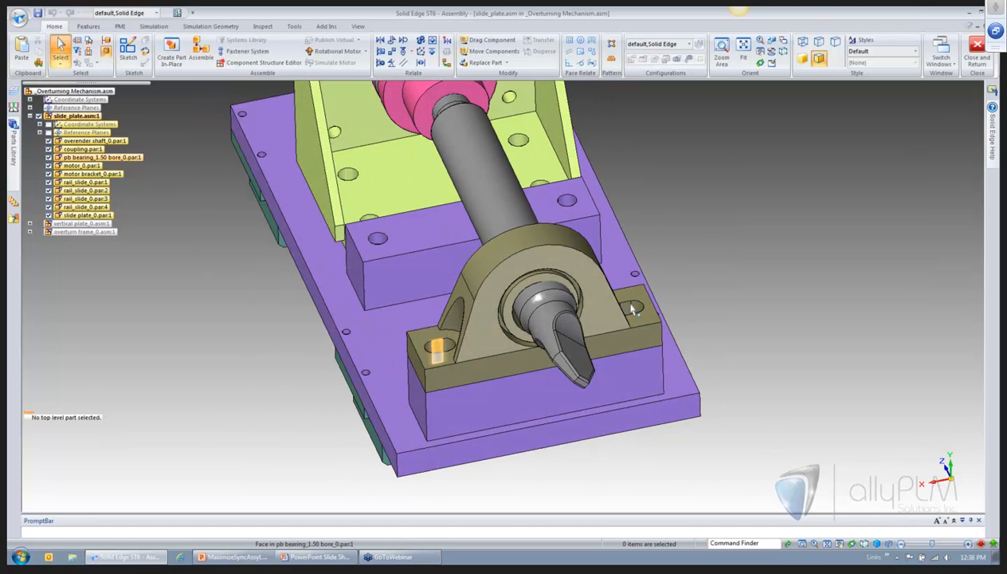
{"action": "middle_click_drag", "start_coordinate": [566, 411], "coordinate": [519, 461]}
{"action": "left_click", "coordinate": [420, 394]}
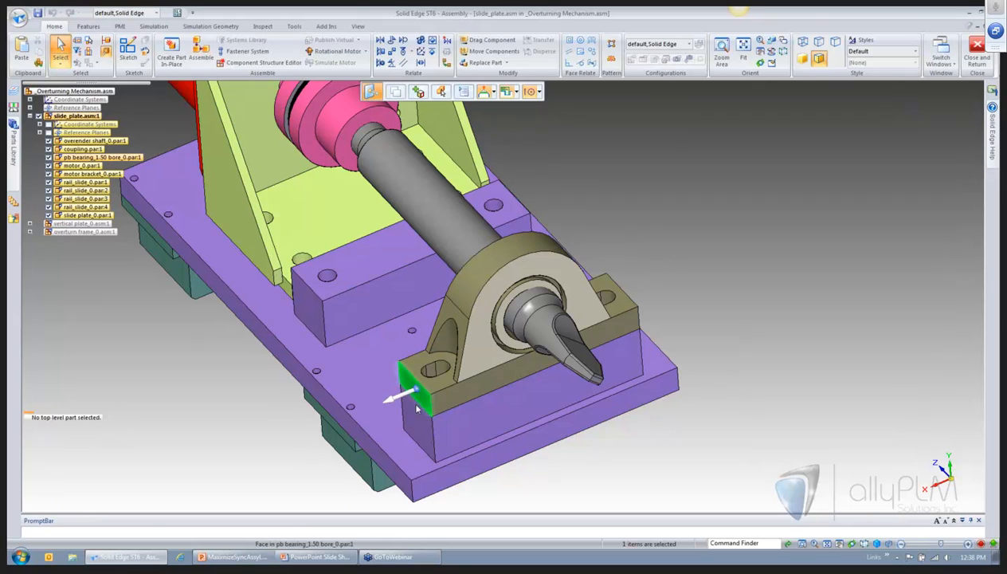
{"action": "left_click", "coordinate": [419, 393]}
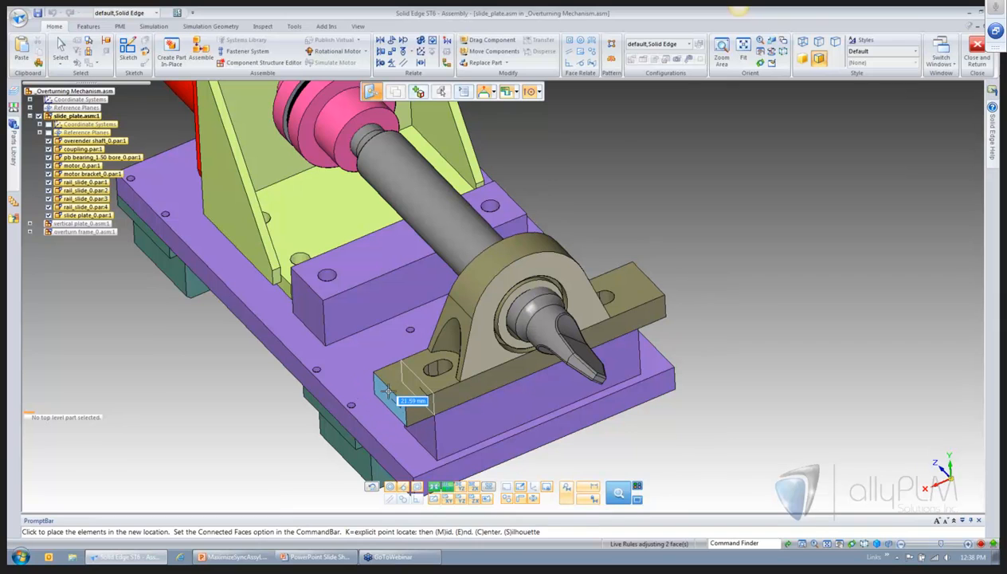
{"action": "left_click", "coordinate": [387, 391]}
{"action": "left_click", "coordinate": [531, 289]}
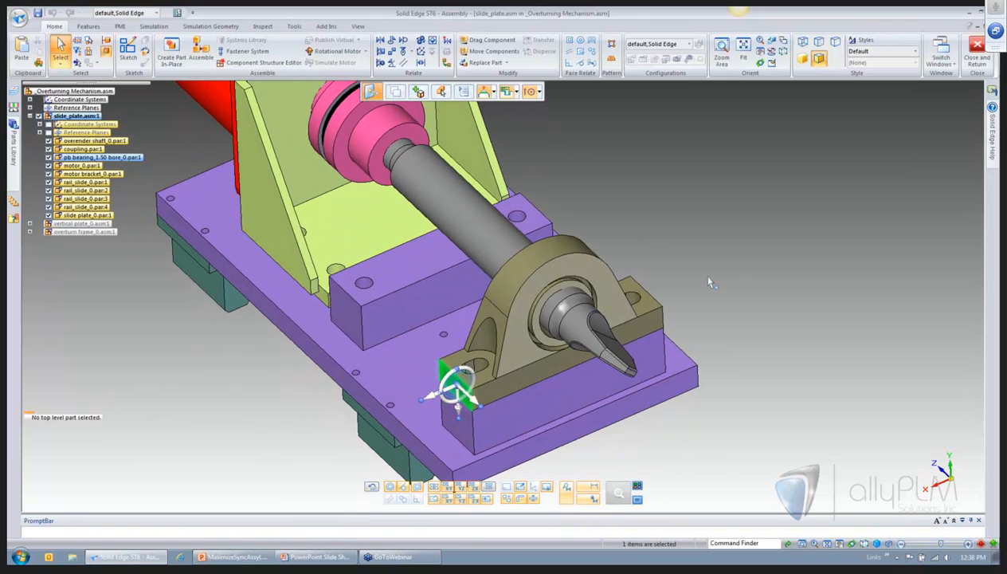
- Select the end face of the bearing base together with the end face of the slide plate block beneath it
{"action": "left_click", "coordinate": [460, 419]}
{"action": "left_click", "coordinate": [474, 385]}
{"action": "left_click", "coordinate": [470, 419]}
{"action": "left_click", "coordinate": [473, 388]}
{"action": "left_click", "coordinate": [467, 413]}
{"action": "left_click", "coordinate": [472, 388]}
{"action": "left_click", "coordinate": [476, 416]}
{"action": "left_click", "coordinate": [491, 386]}
{"action": "left_click", "coordinate": [491, 387]}
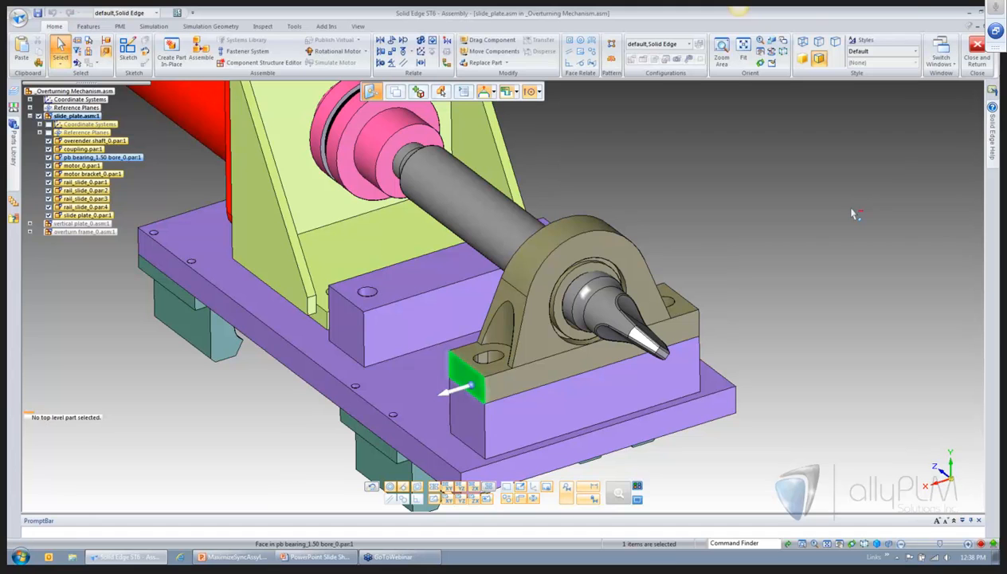
{"action": "left_click", "coordinate": [454, 427], "text": "ctrl"}
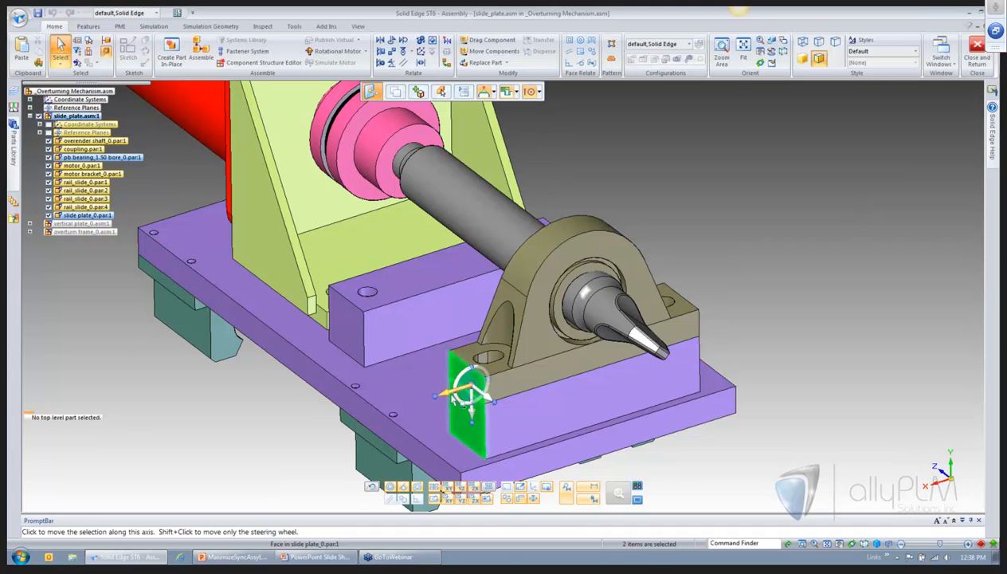
- Preview moving both end faces along their normal, turn off the Maintain Coplanar Faces live rule, and cancel the move
{"action": "left_click", "coordinate": [456, 395]}
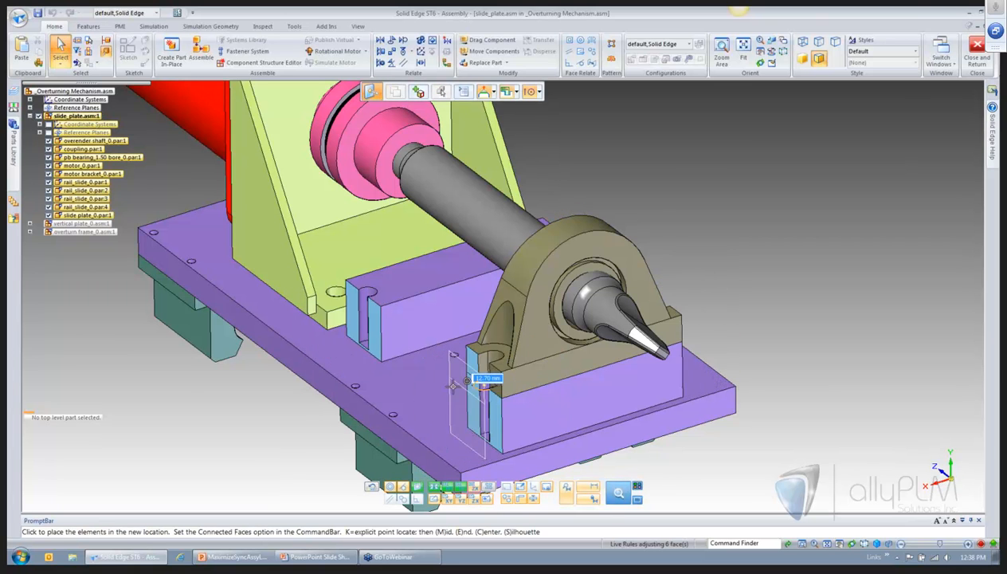
{"action": "middle_click_drag", "start_coordinate": [451, 387], "coordinate": [468, 351]}
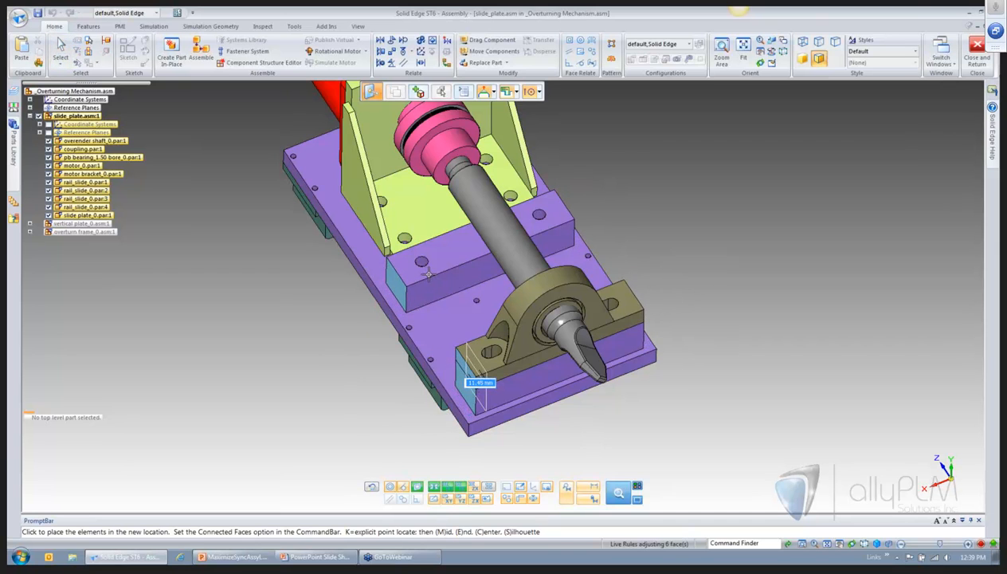
{"action": "middle_click_drag", "start_coordinate": [430, 276], "coordinate": [427, 300]}
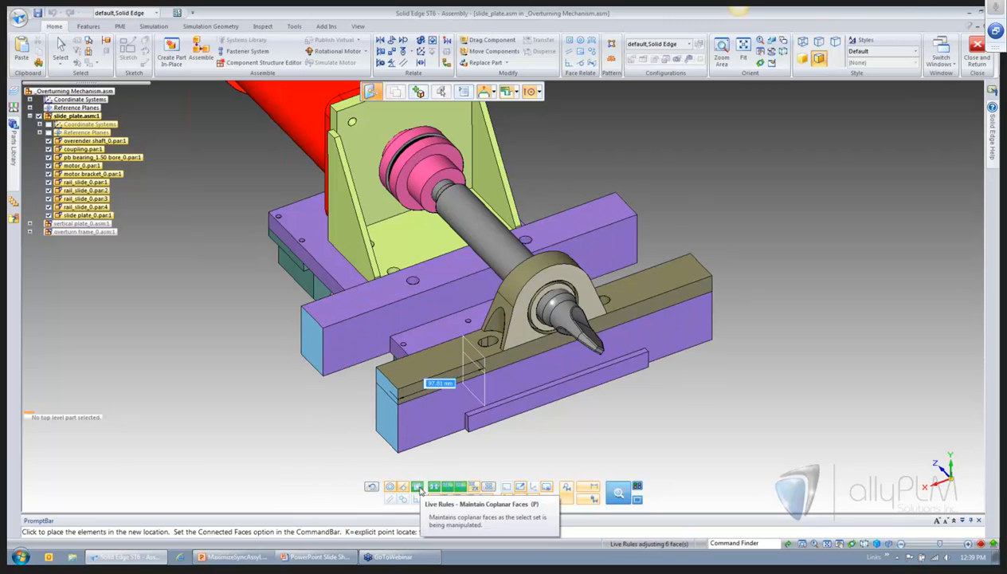
{"action": "left_click", "coordinate": [420, 488]}
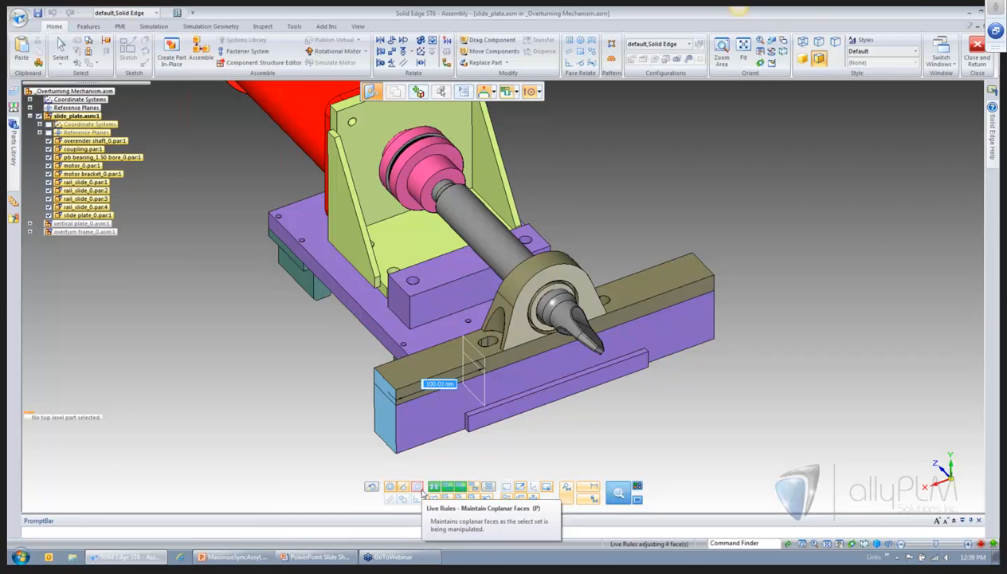
{"action": "left_click", "coordinate": [423, 482]}
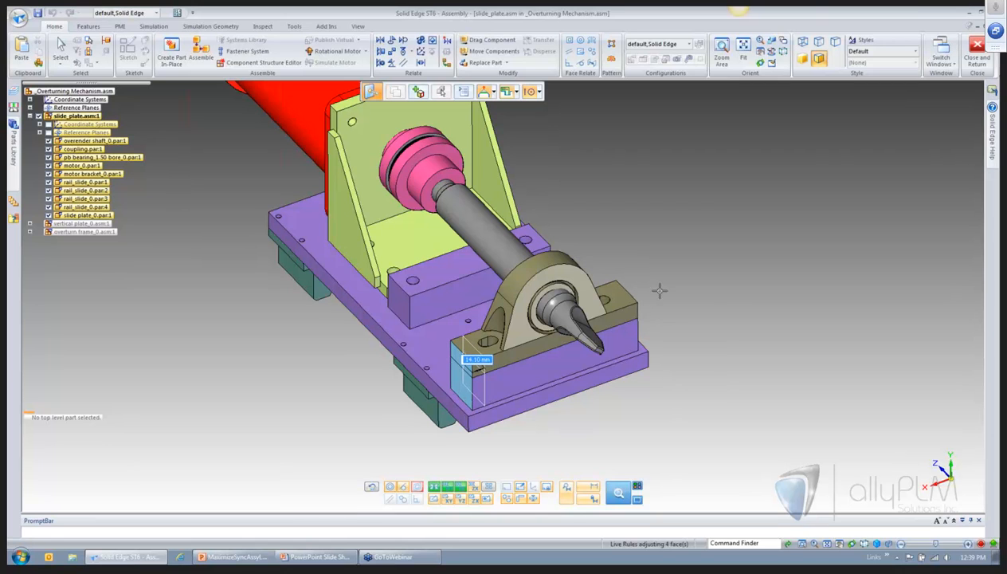
{"action": "left_click", "coordinate": [725, 292]}
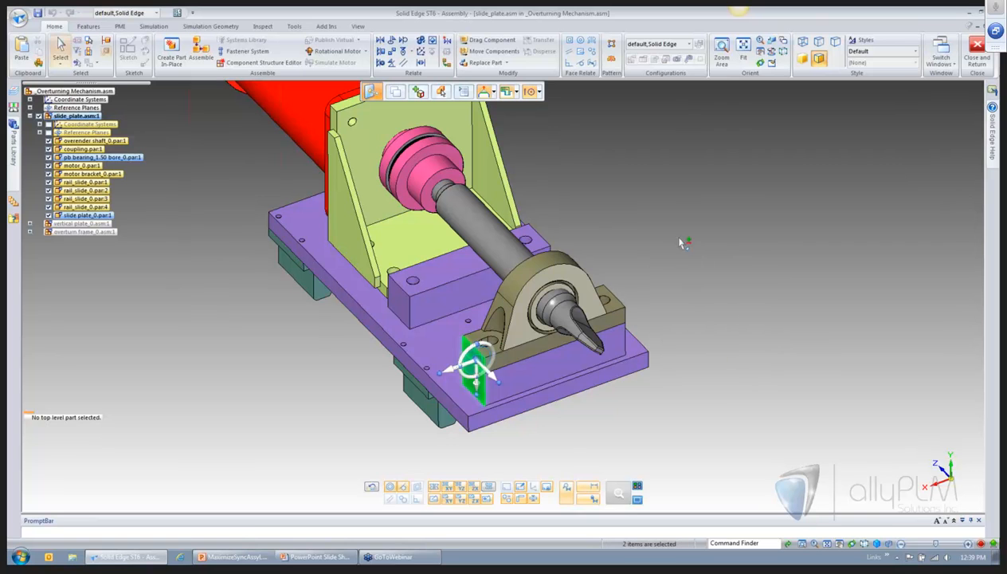
{"action": "left_click", "coordinate": [726, 358]}
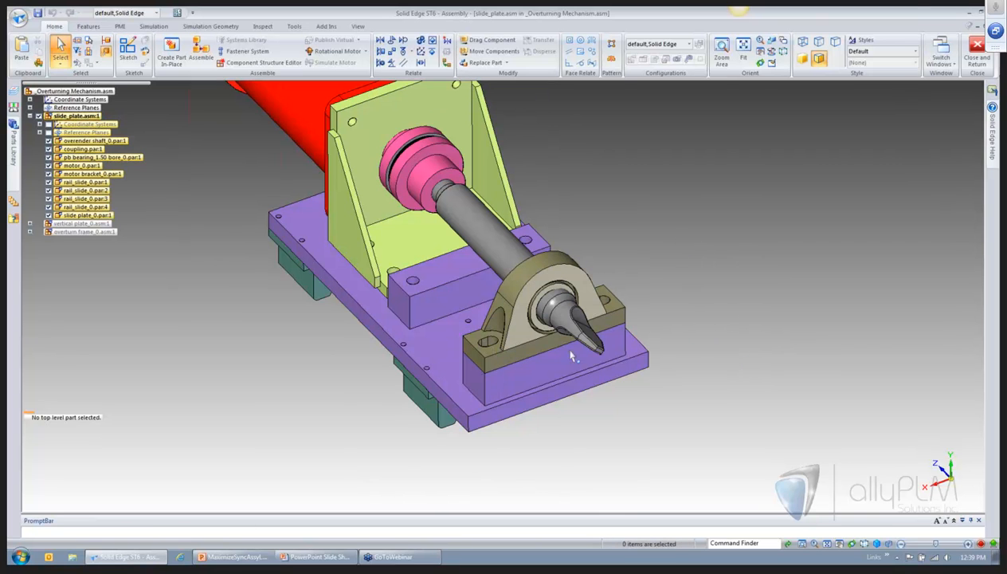
- Select a single rounded face of the mounting slot in the bearing base and clear the selection
{"action": "scroll", "coordinate": [683, 309], "scroll_direction": "up", "scroll_amount": 3}
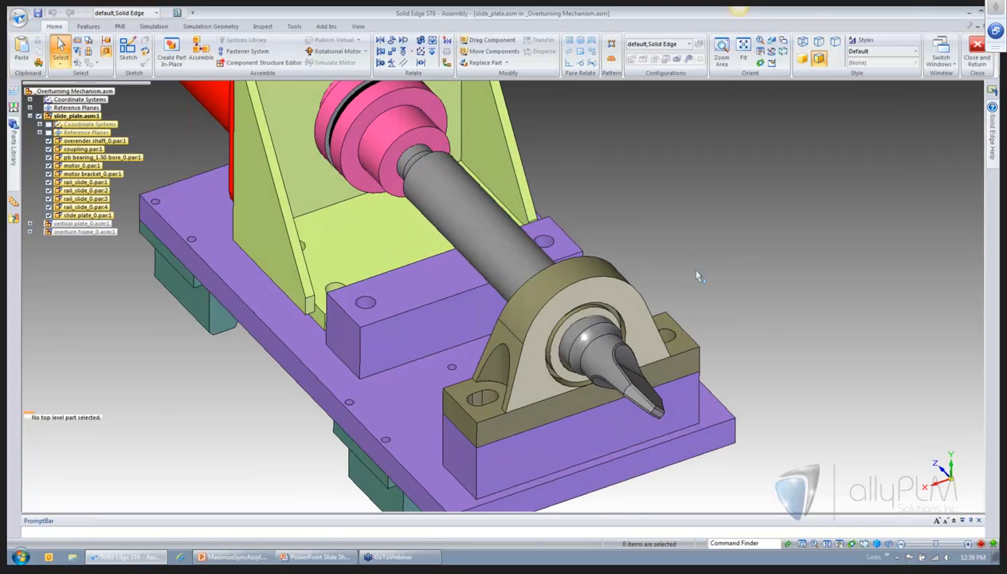
{"action": "scroll", "coordinate": [697, 276], "scroll_direction": "up", "scroll_amount": 4}
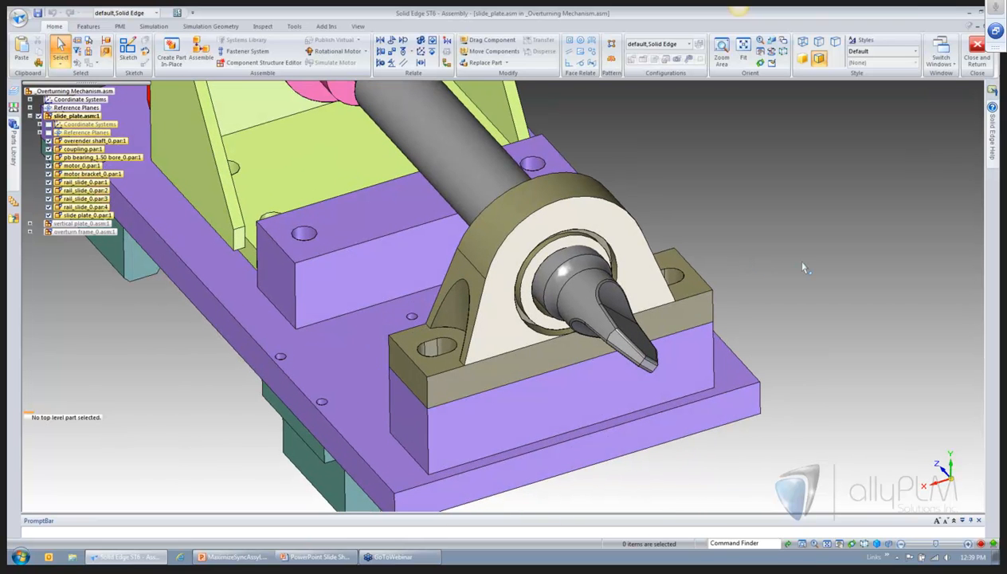
{"action": "middle_click_drag", "start_coordinate": [803, 269], "coordinate": [463, 422]}
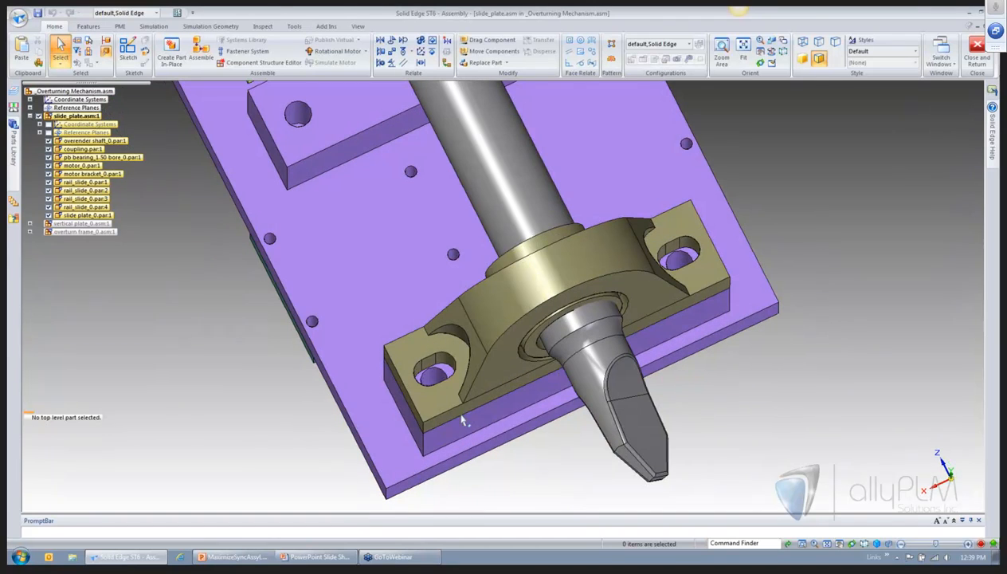
{"action": "middle_click_drag", "start_coordinate": [429, 375], "coordinate": [430, 317]}
{"action": "left_click", "coordinate": [434, 351]}
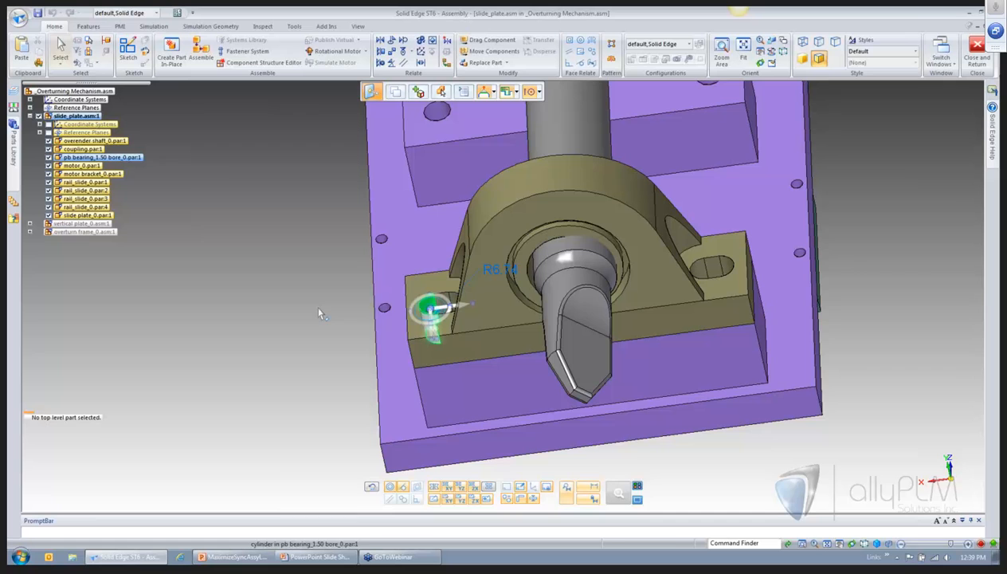
{"action": "right_click", "coordinate": [316, 295]}
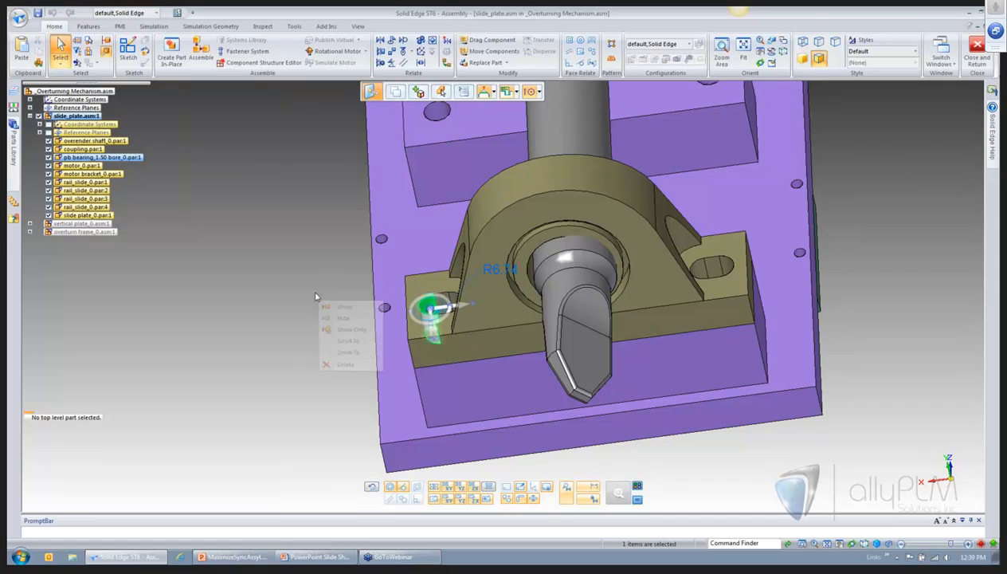
{"action": "left_click", "coordinate": [304, 271]}
{"action": "middle_click_drag", "start_coordinate": [303, 270], "coordinate": [307, 272]}
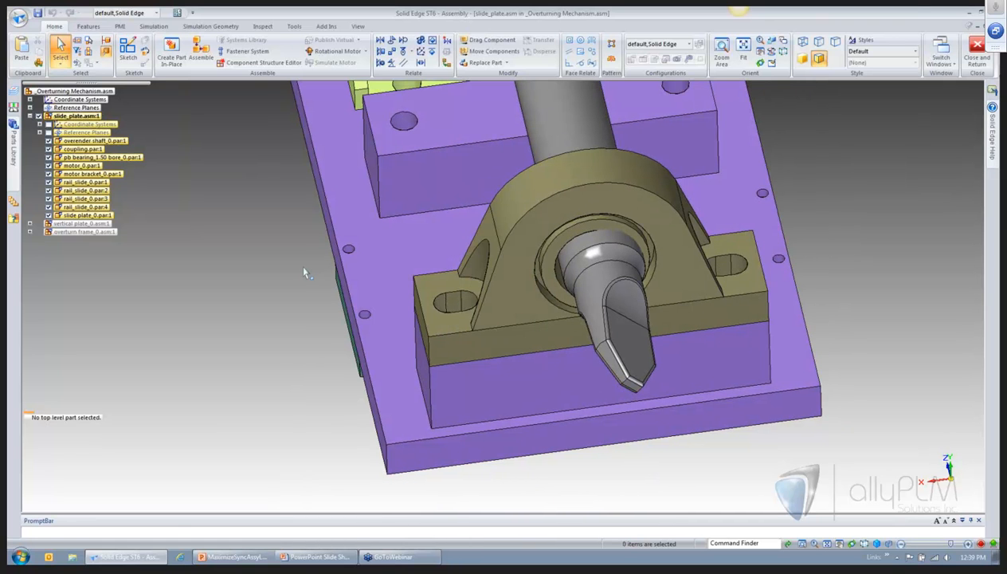
- Select the whole mounting slot in the bearing base using Selection Manager Mode with the Recognize Feature option
{"action": "key", "text": "space"}
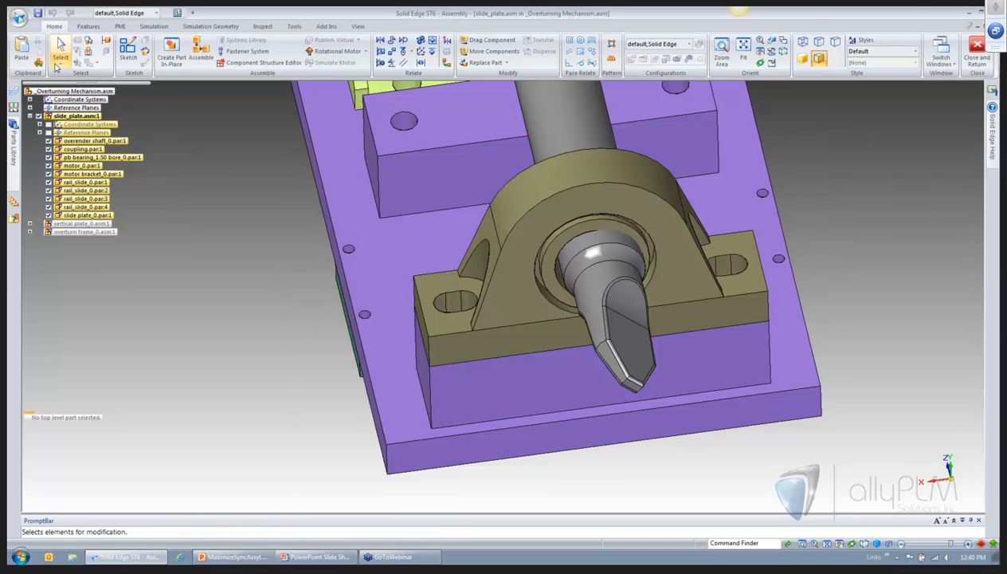
{"action": "left_click", "coordinate": [61, 62]}
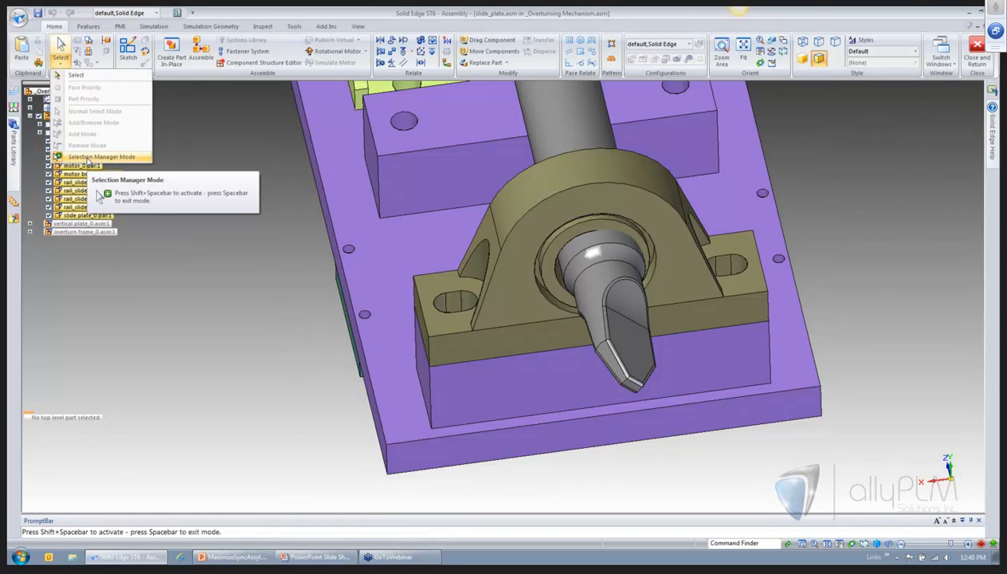
{"action": "left_click", "coordinate": [89, 157]}
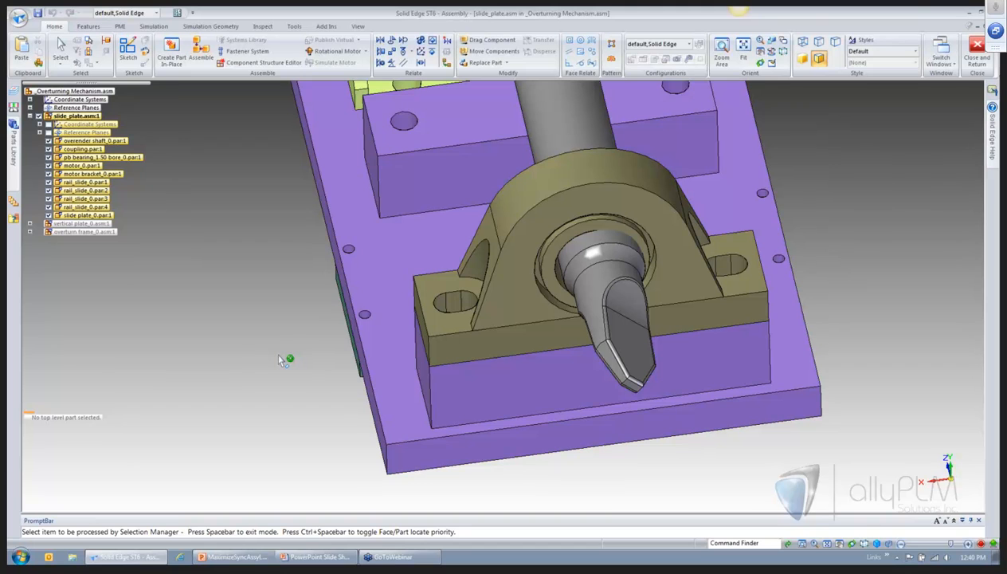
{"action": "left_click", "coordinate": [450, 306]}
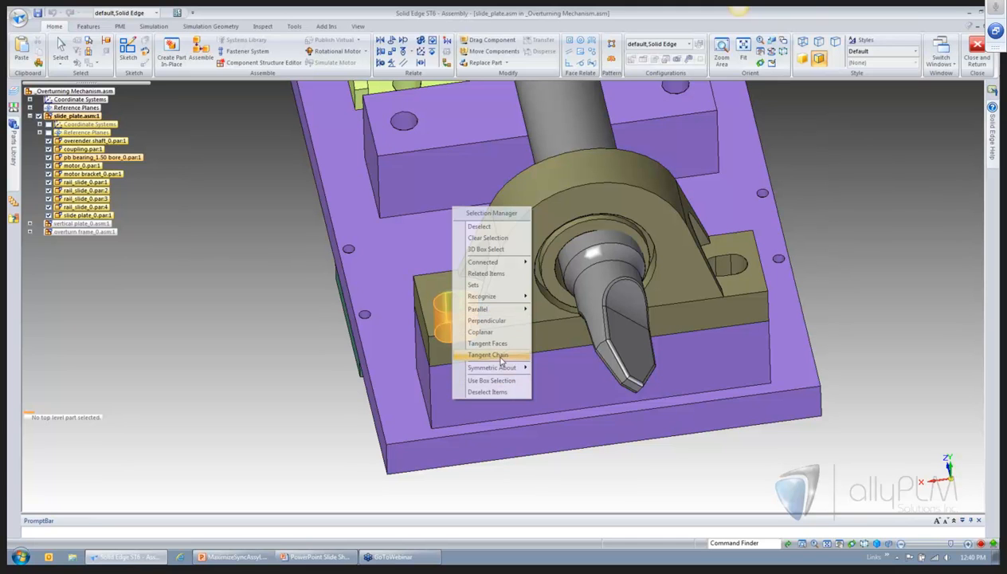
{"action": "mouse_move", "coordinate": [514, 301]}
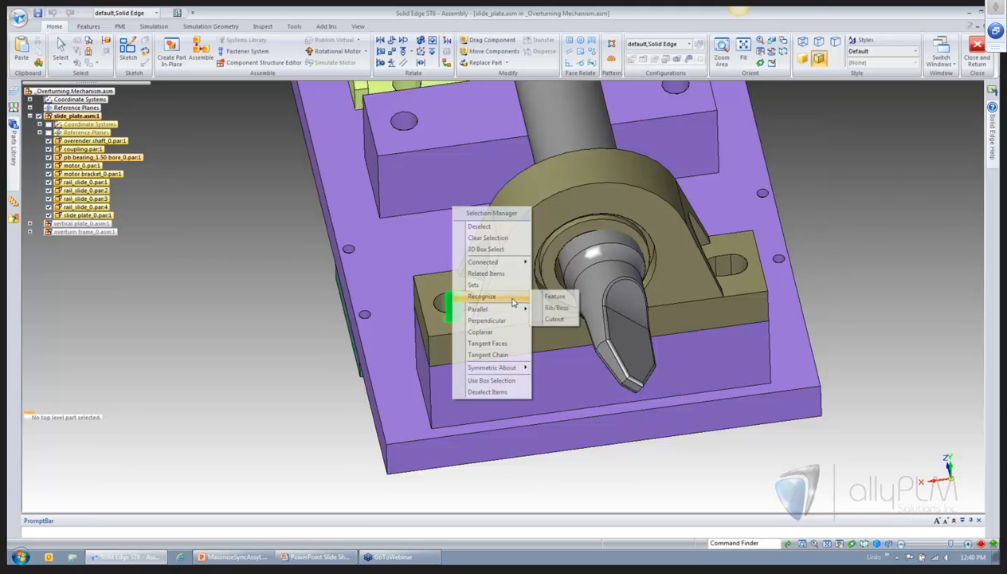
{"action": "left_click", "coordinate": [561, 298]}
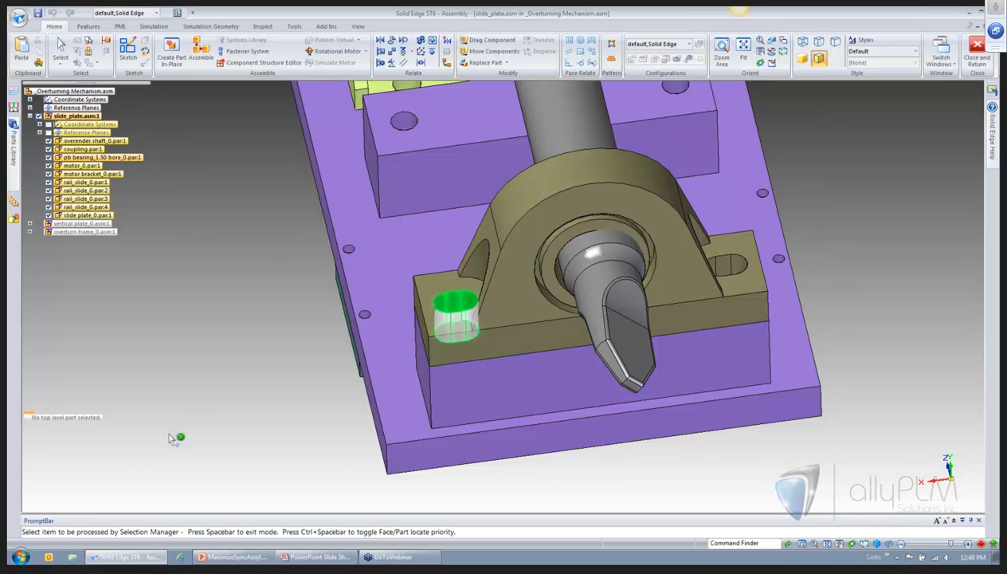
{"action": "left_click", "coordinate": [171, 439]}
- Add the bearing base's end face, the slide plate block's end face and the hole under the slot to the selection
{"action": "middle_click_drag", "start_coordinate": [213, 435], "coordinate": [255, 424]}
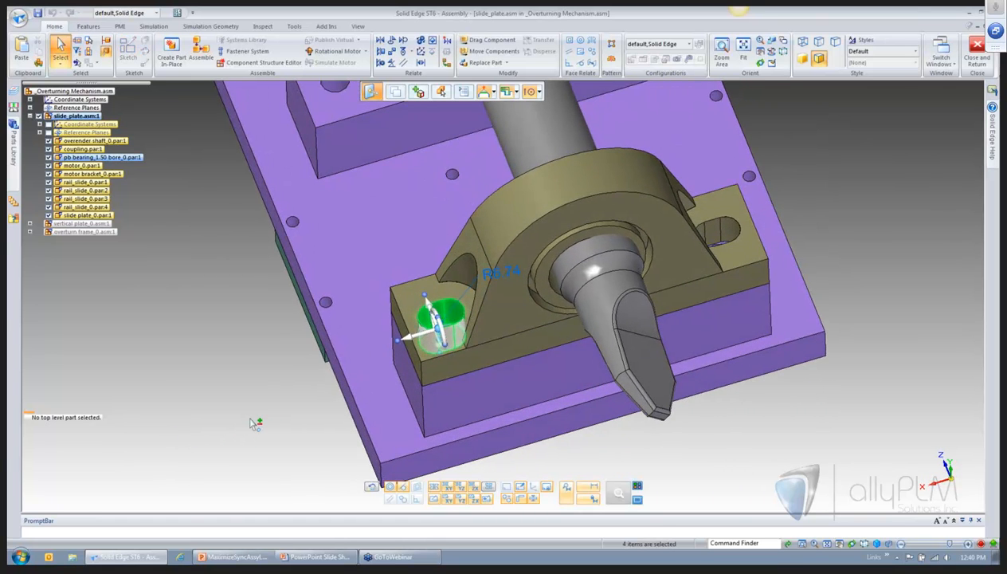
{"action": "scroll", "coordinate": [251, 422], "scroll_direction": "up", "scroll_amount": 2}
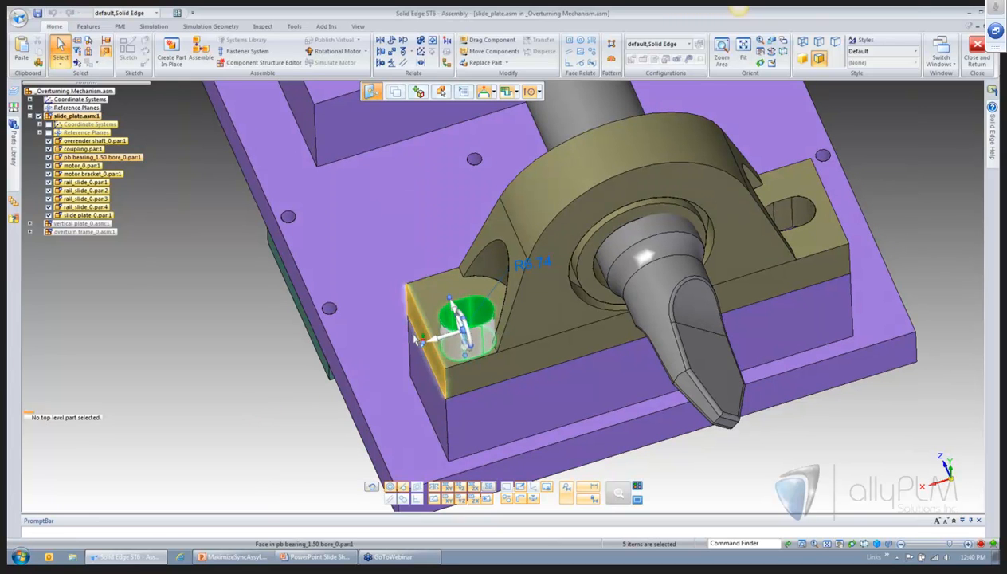
{"action": "left_click", "coordinate": [413, 357], "text": "ctrl"}
{"action": "left_click", "coordinate": [414, 358], "text": "ctrl"}
{"action": "middle_click_drag", "start_coordinate": [198, 382], "coordinate": [254, 380]}
{"action": "left_click", "coordinate": [478, 291], "text": "ctrl"}
- Reposition the steering wheel from the slot into the empty space beside the slide plate
{"action": "left_click", "coordinate": [482, 264]}
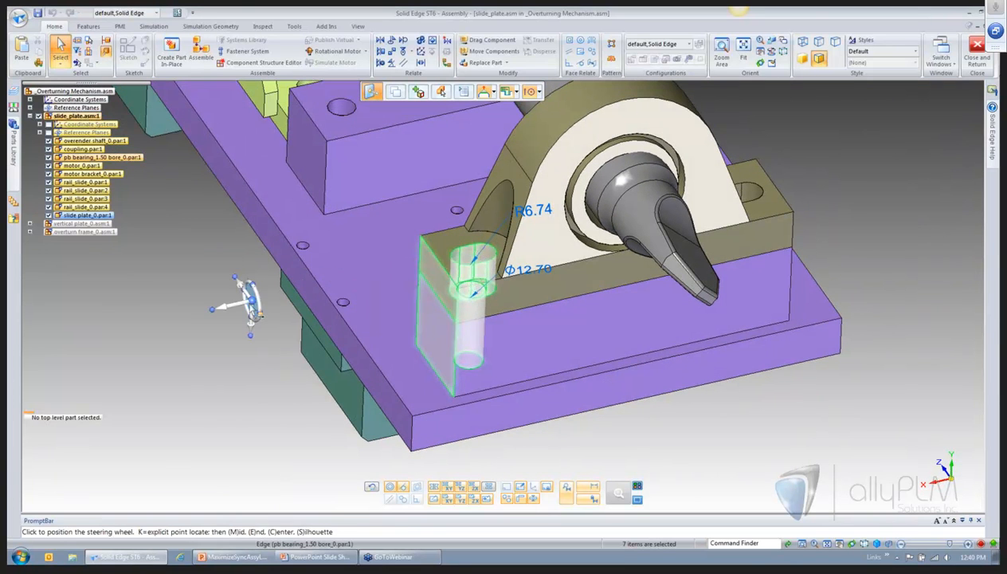
{"action": "left_click", "coordinate": [250, 306]}
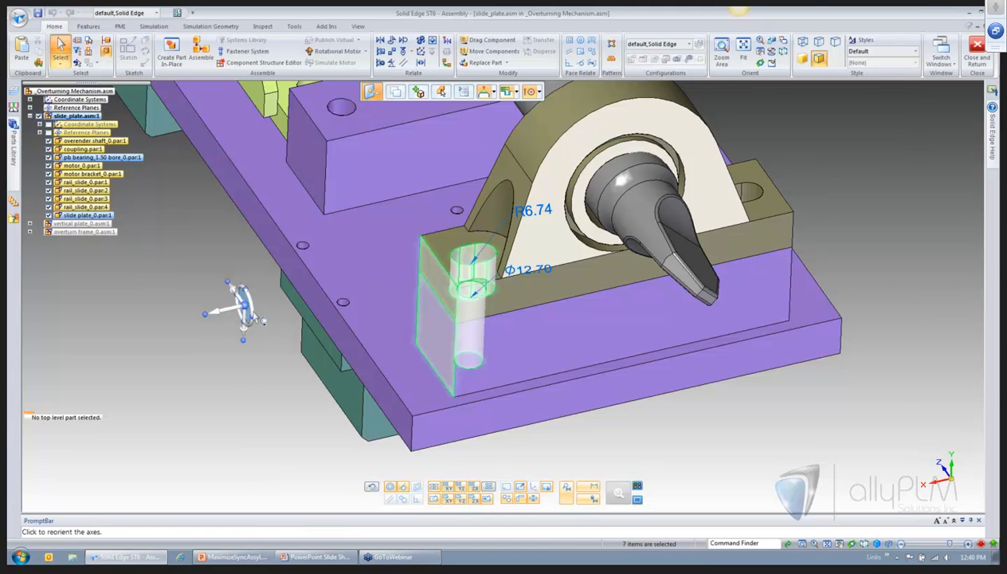
{"action": "left_click_drag", "start_coordinate": [244, 306], "coordinate": [233, 276]}
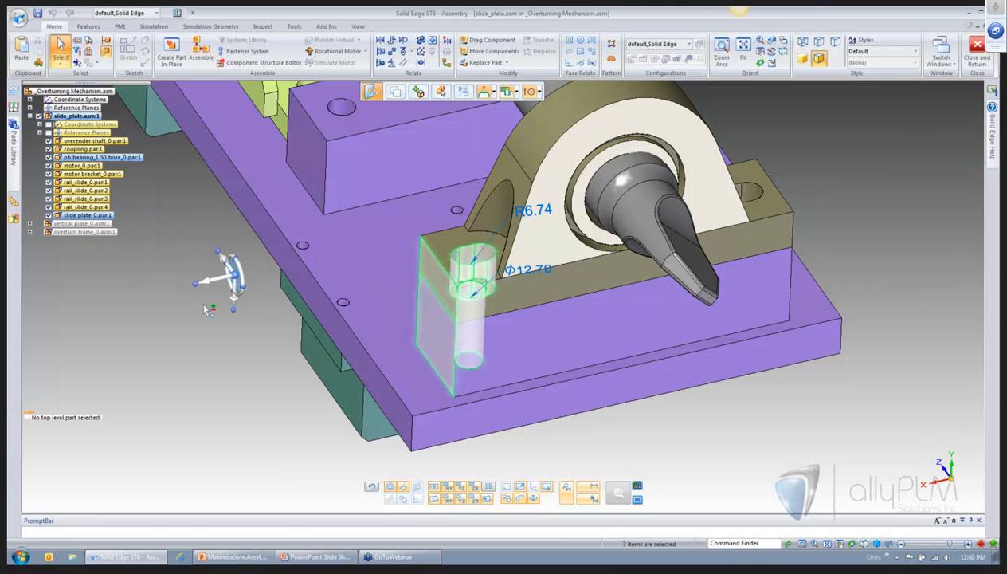
- Turn off the Maintain Concentric Faces Live Rule during a trial move of the selected end faces, slot and hole
{"action": "left_click", "coordinate": [220, 282]}
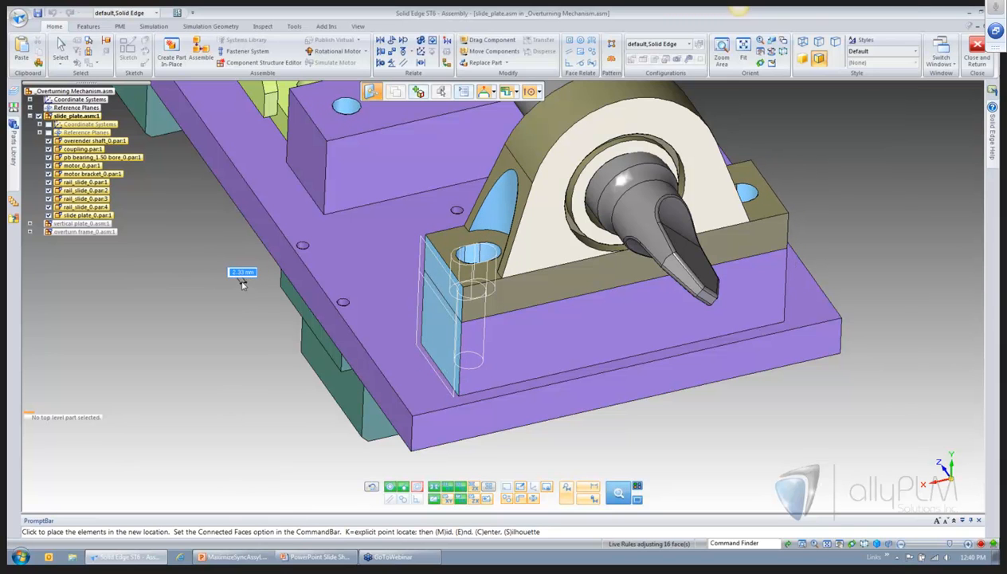
{"action": "middle_click_drag", "start_coordinate": [251, 279], "coordinate": [272, 309]}
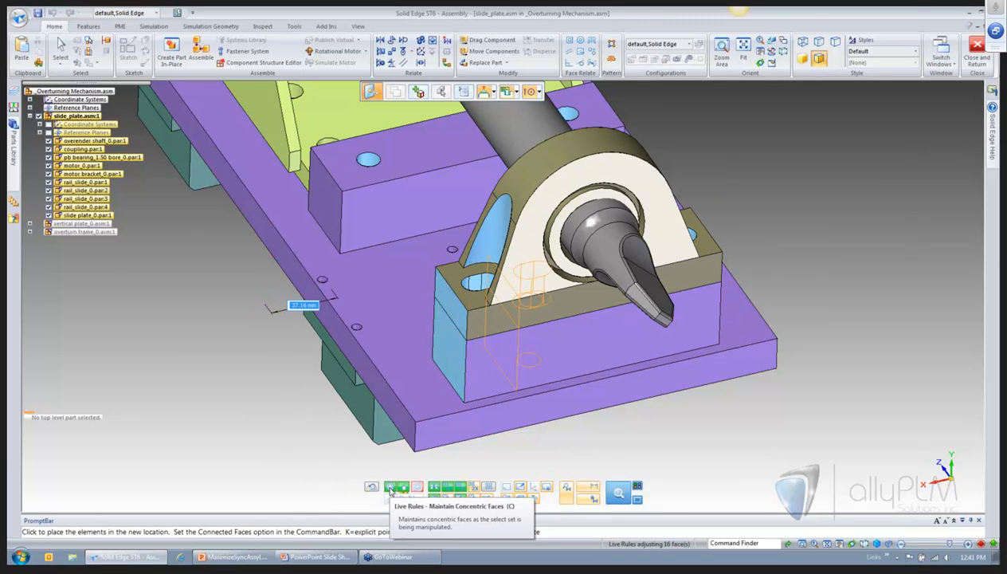
{"action": "left_click", "coordinate": [391, 488]}
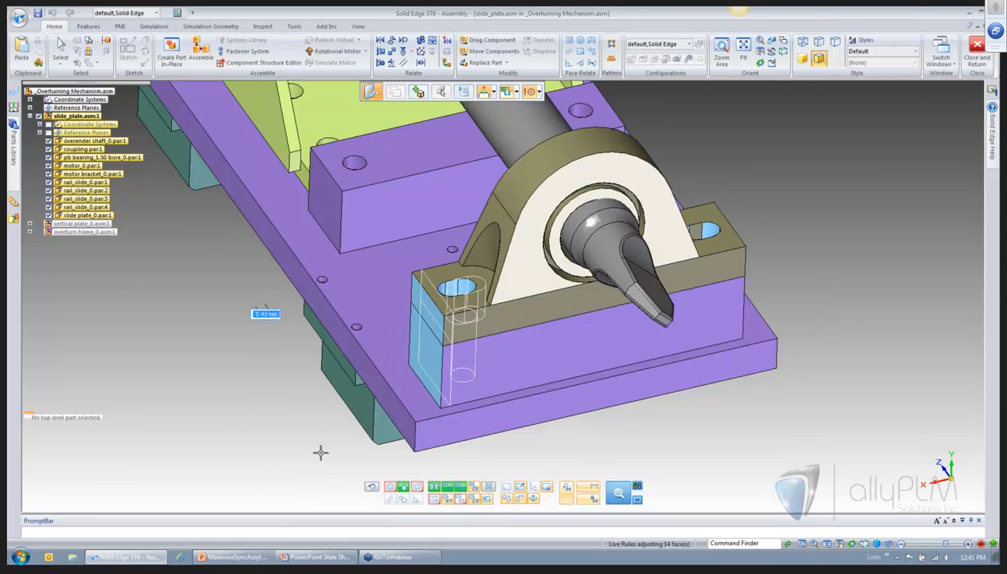
{"action": "mouse_move", "coordinate": [283, 455]}
{"action": "left_mouse_down"}
{"action": "mouse_move", "coordinate": [299, 456]}
{"action": "mouse_move", "coordinate": [281, 455]}
{"action": "left_mouse_up"}
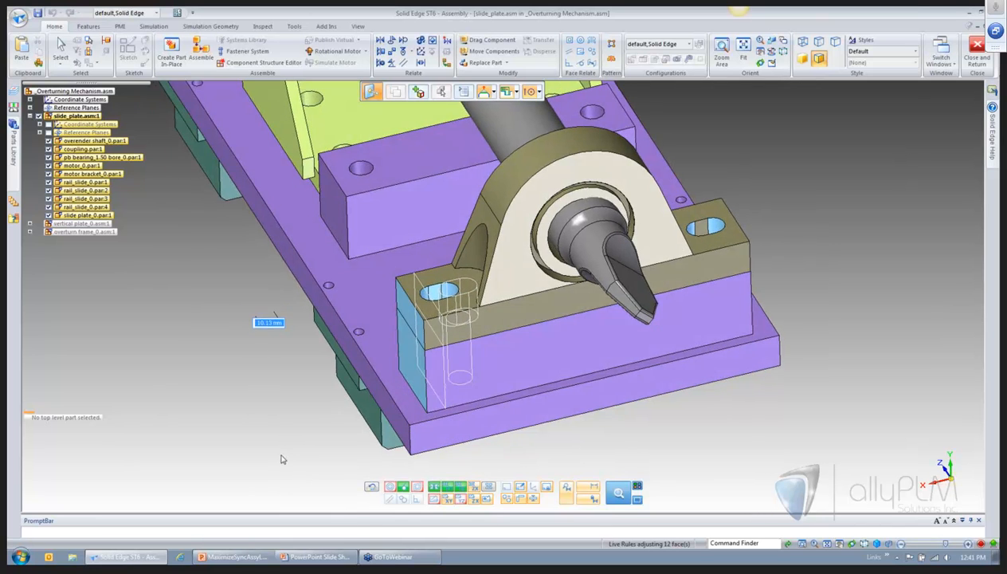
{"action": "left_click", "coordinate": [281, 459]}
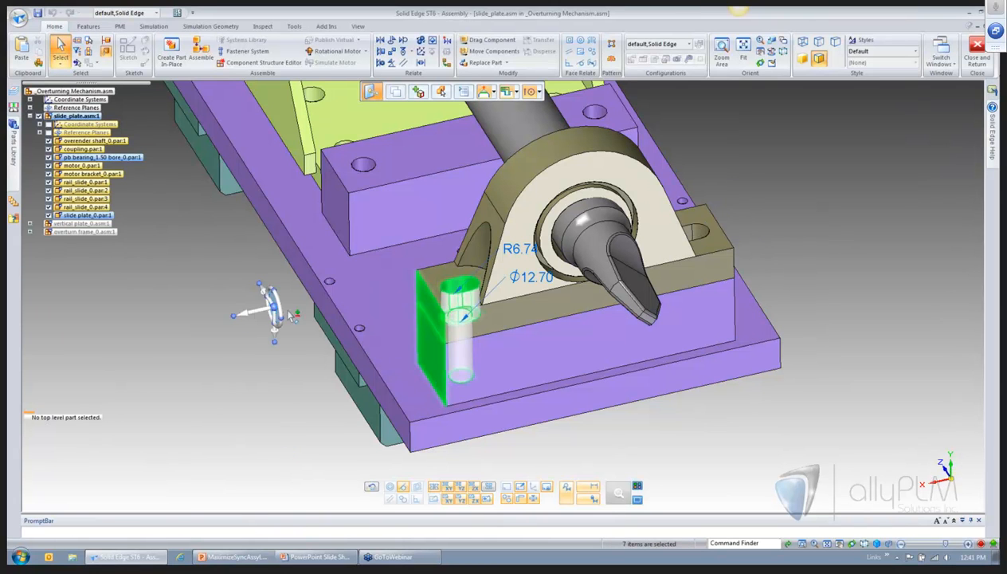
- Move the selected bearing and slide plate end faces, slot and hole 15 mm outward and clear the selection
{"action": "left_click", "coordinate": [263, 314]}
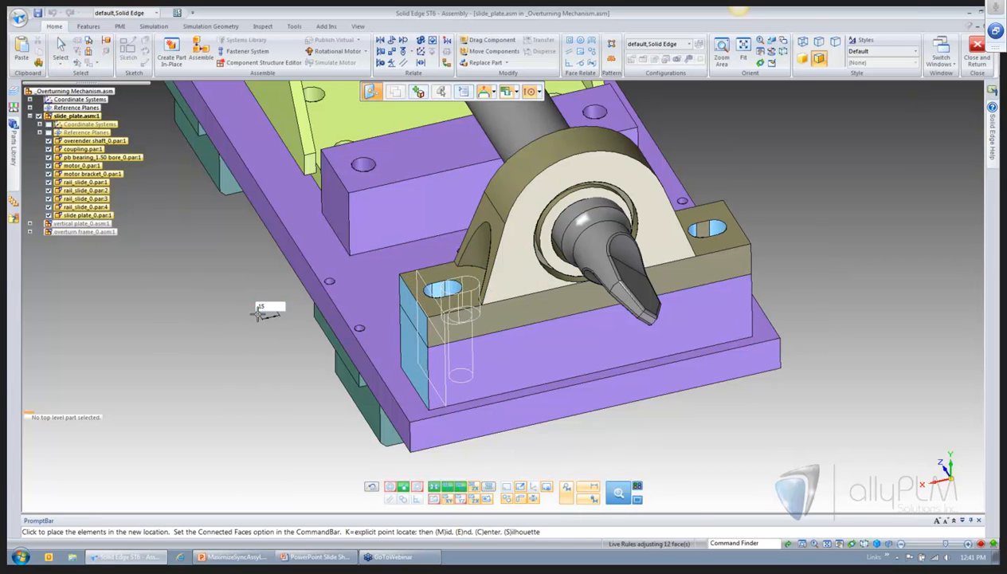
{"action": "type", "text": "15"}
{"action": "key", "text": "Return"}
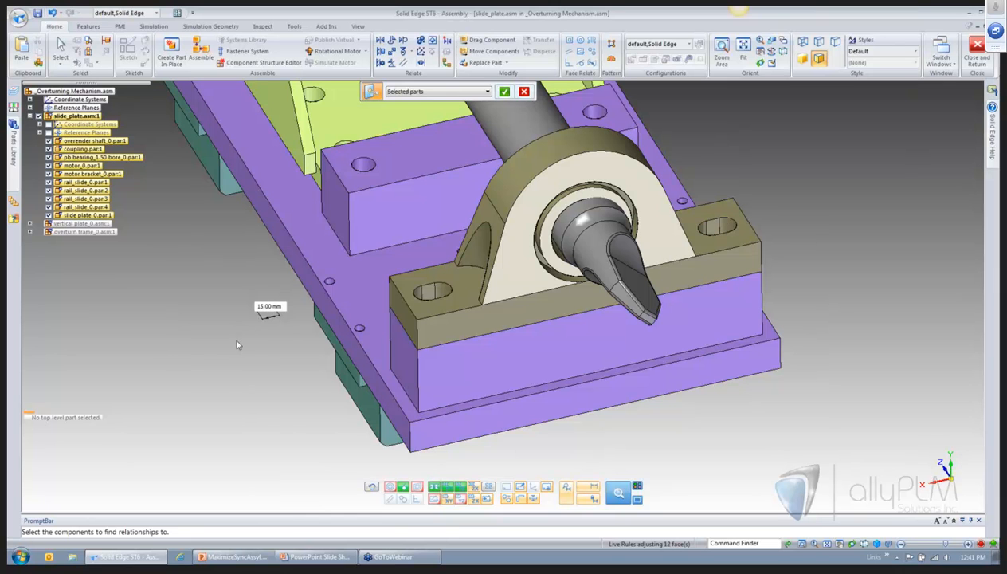
{"action": "right_click", "coordinate": [243, 379]}
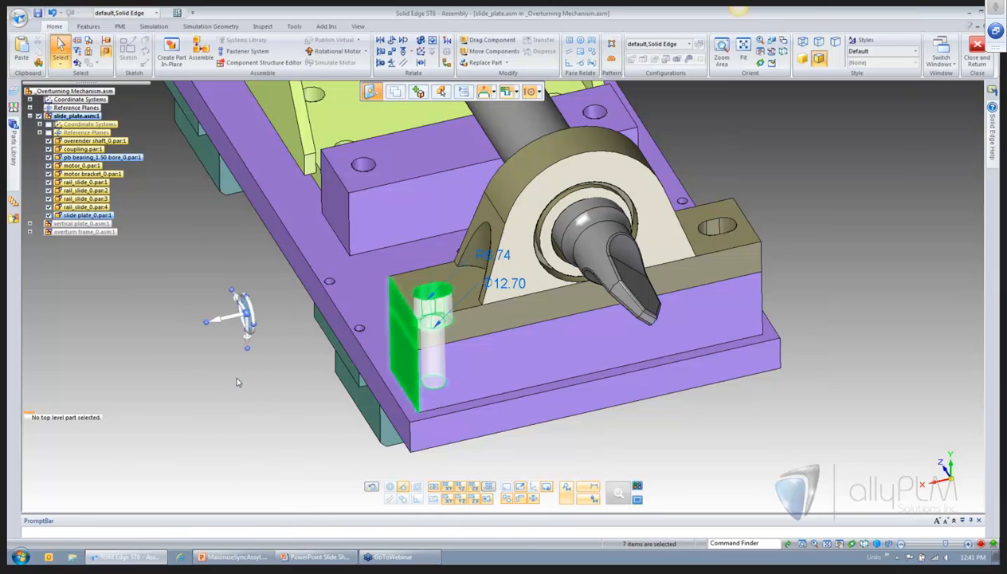
{"action": "left_click", "coordinate": [237, 382]}
- Delete the rail slides rail_slide_0.par:1, rail_slide_0.par:3 and rail_slide_0.par:4 from the underside of the slide plate
{"action": "middle_click_drag", "start_coordinate": [564, 436], "coordinate": [792, 261]}
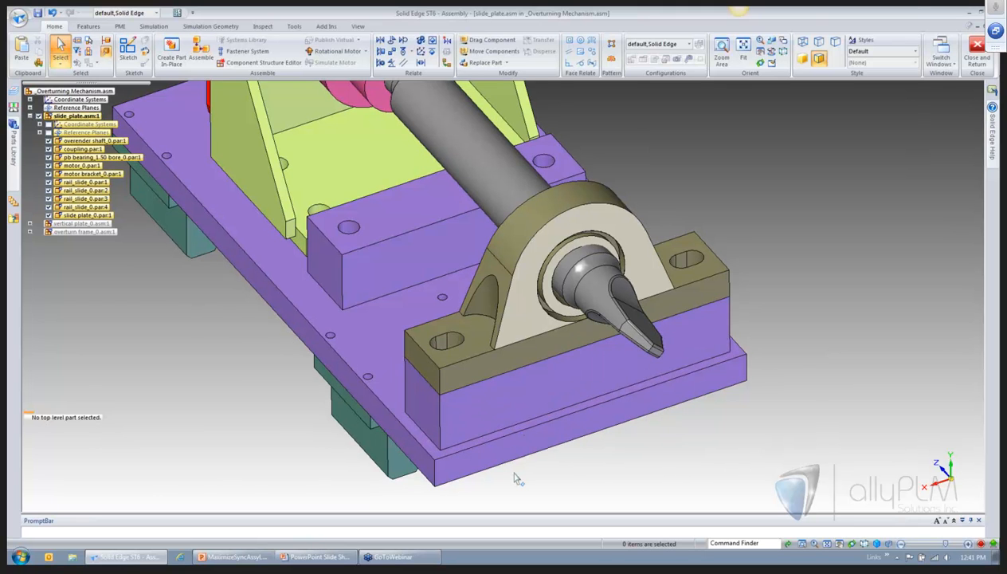
{"action": "scroll", "coordinate": [514, 474], "scroll_direction": "down", "scroll_amount": 2}
{"action": "mouse_move", "coordinate": [556, 492]}
{"action": "middle_mouse_down"}
{"action": "mouse_move", "coordinate": [668, 293]}
{"action": "mouse_move", "coordinate": [453, 238]}
{"action": "middle_mouse_up"}
{"action": "left_click", "coordinate": [424, 202]}
{"action": "left_click", "coordinate": [510, 187]}
{"action": "middle_click_drag", "start_coordinate": [433, 203], "coordinate": [400, 231]}
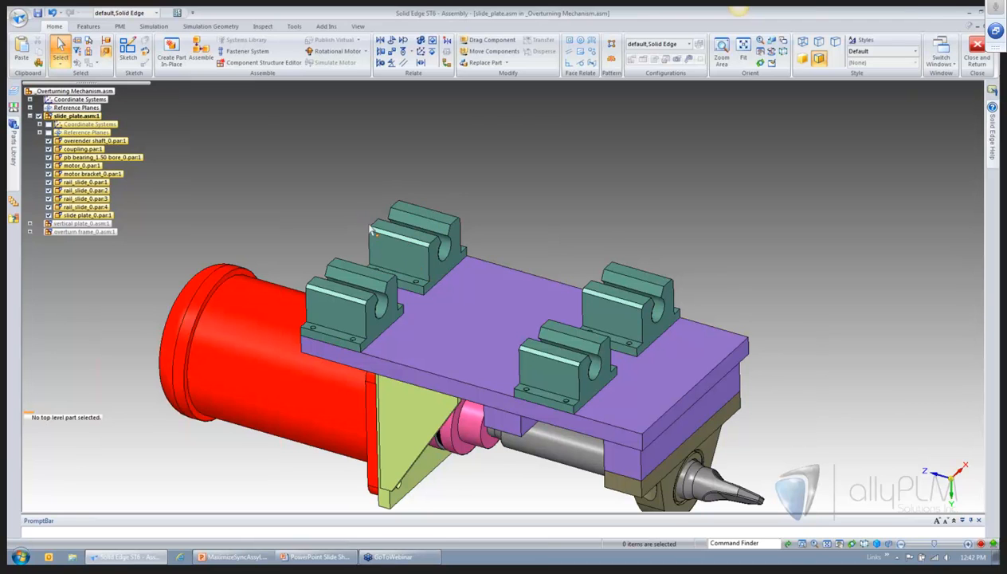
{"action": "left_click", "coordinate": [372, 231]}
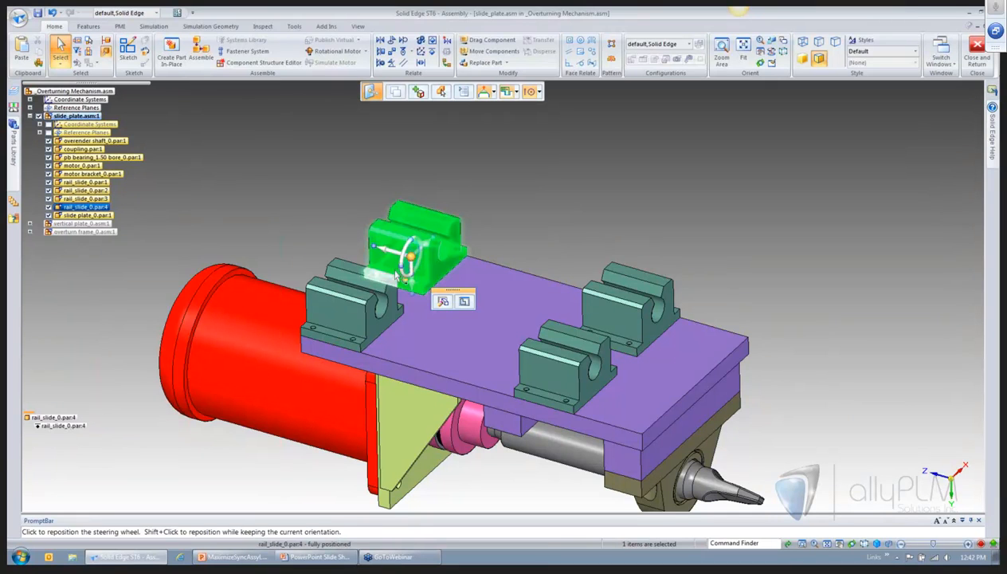
{"action": "left_click", "coordinate": [341, 308], "text": "ctrl"}
{"action": "left_click", "coordinate": [618, 301], "text": "ctrl"}
{"action": "key", "text": "Delete"}
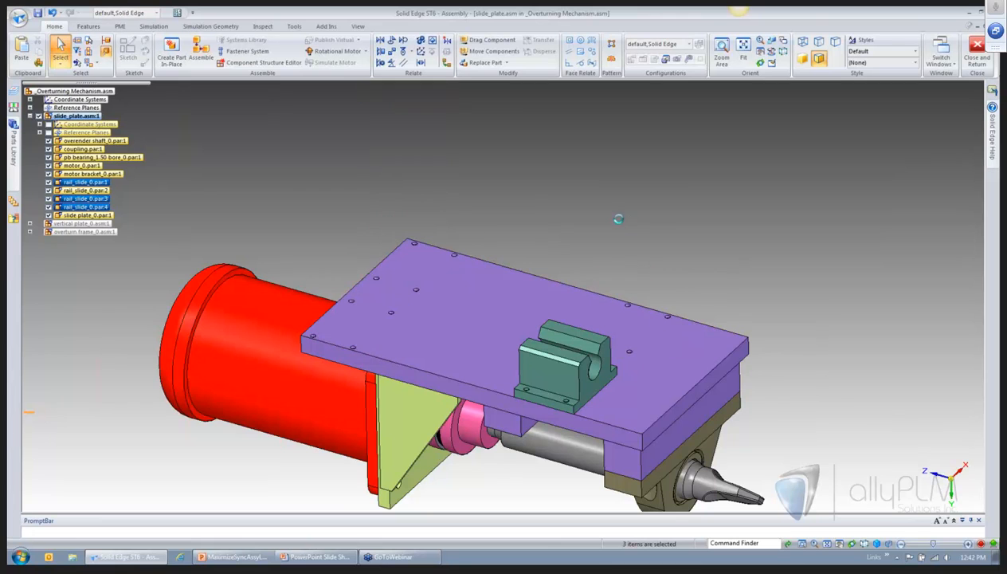
- Remove the ground relationship from the remaining rail slide rail_slide_0.par:2 and clear the selection
{"action": "scroll", "coordinate": [677, 297], "scroll_direction": "up", "scroll_amount": 3}
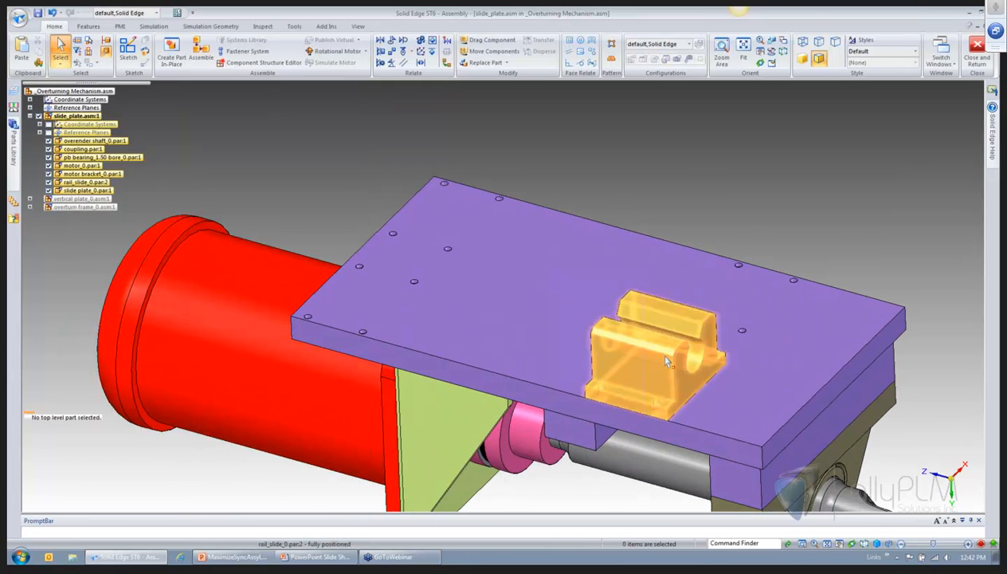
{"action": "left_click", "coordinate": [667, 361]}
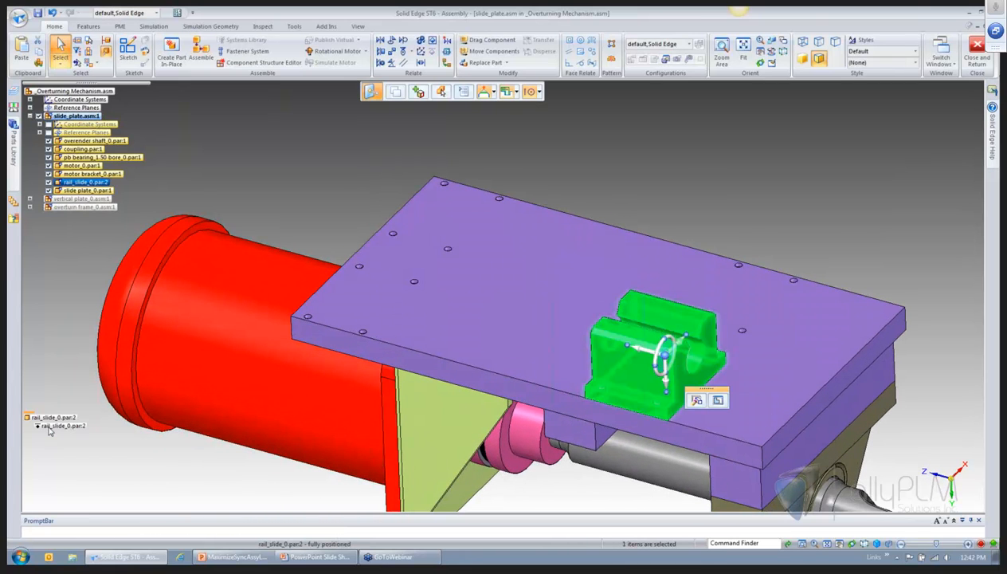
{"action": "right_click", "coordinate": [300, 174]}
{"action": "left_click", "coordinate": [281, 167]}
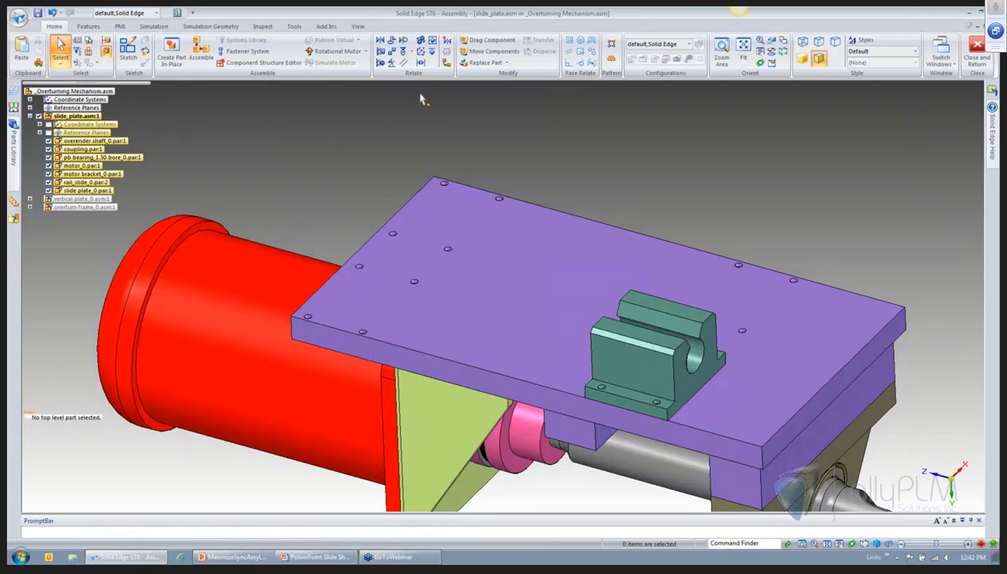
- Create Mate and Axial Align relationships between the rail slide and the slide plate with the Relationship Assistant
{"action": "left_click", "coordinate": [447, 41]}
{"action": "left_click", "coordinate": [593, 229]}
{"action": "left_click", "coordinate": [673, 331]}
{"action": "right_click", "coordinate": [787, 209]}
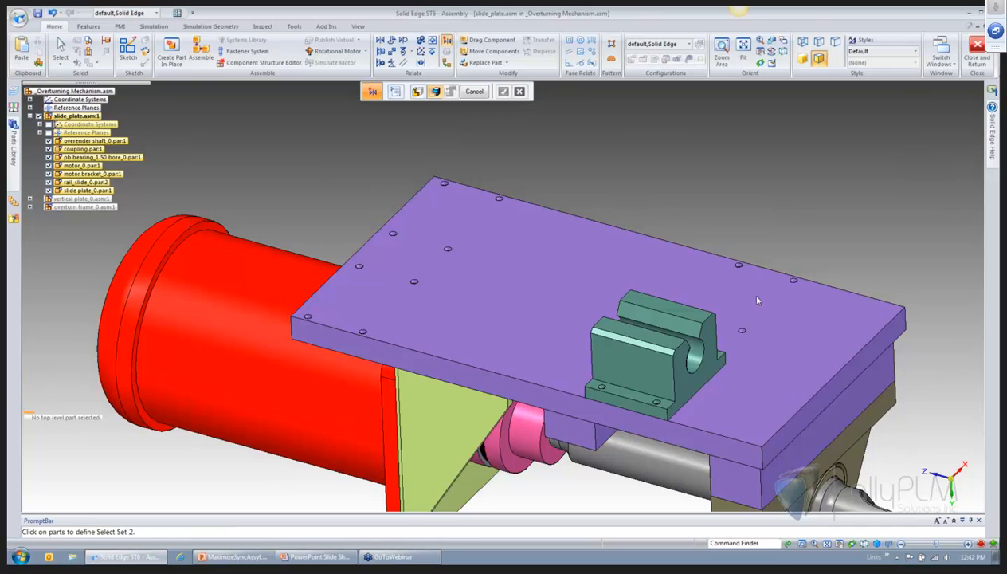
{"action": "left_click", "coordinate": [758, 301]}
{"action": "right_click", "coordinate": [740, 196]}
{"action": "left_click", "coordinate": [198, 380]}
{"action": "left_click", "coordinate": [236, 380]}
{"action": "left_click", "coordinate": [255, 399]}
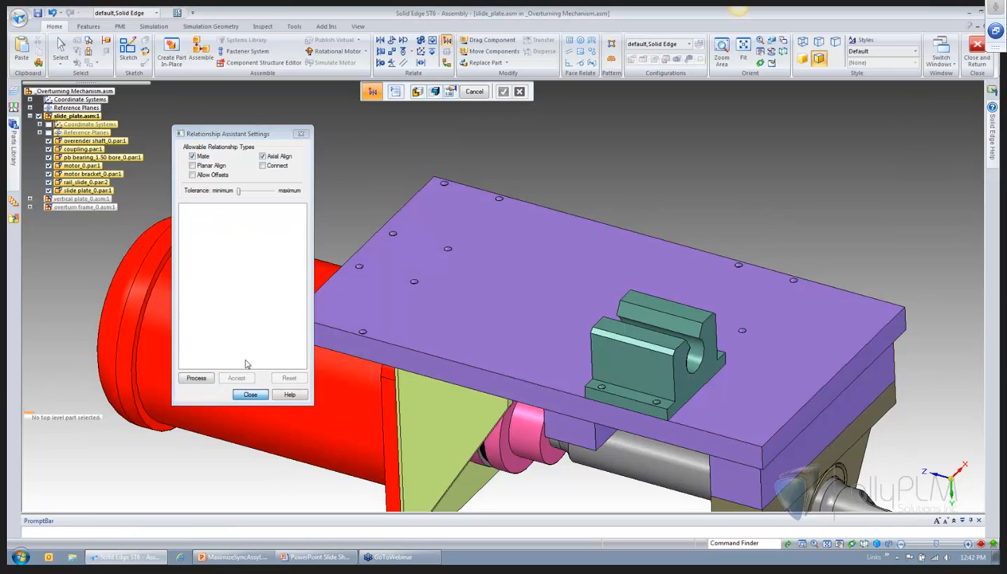
{"action": "right_click", "coordinate": [285, 195]}
{"action": "right_click", "coordinate": [286, 196]}
- Inspect the rail slide's relationships to the slide plate and clear the selection
{"action": "left_click", "coordinate": [675, 352]}
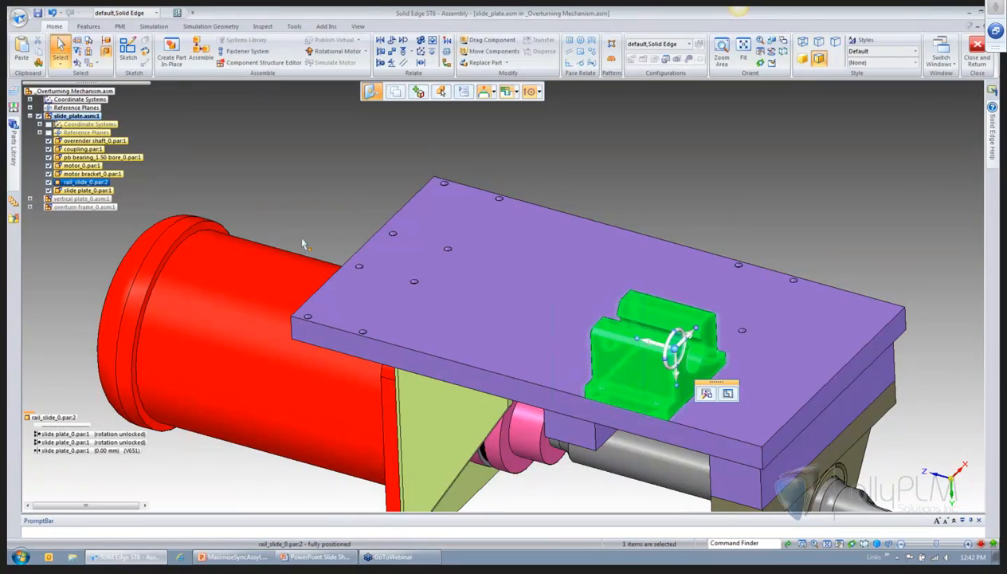
{"action": "left_click", "coordinate": [57, 435]}
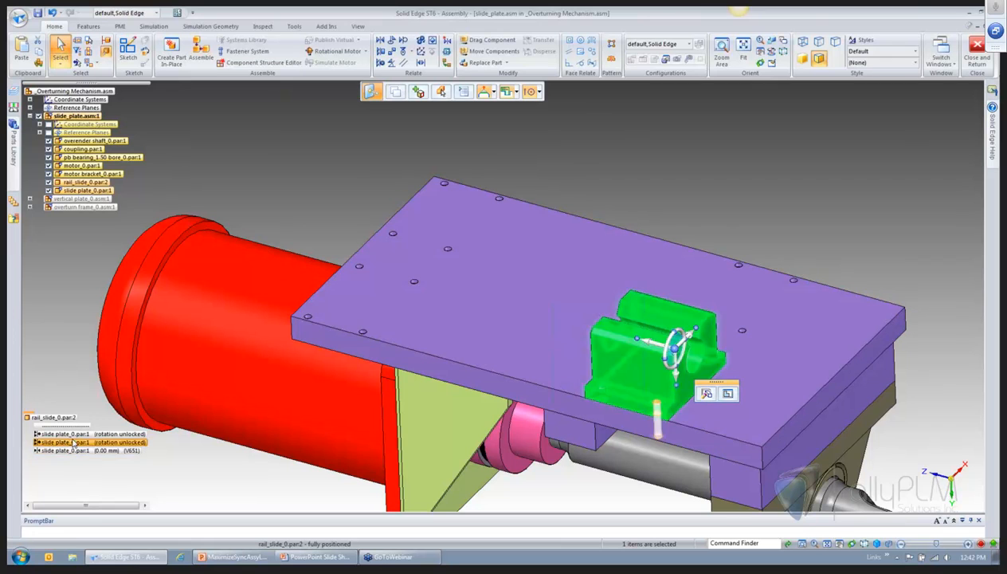
{"action": "left_click", "coordinate": [236, 164]}
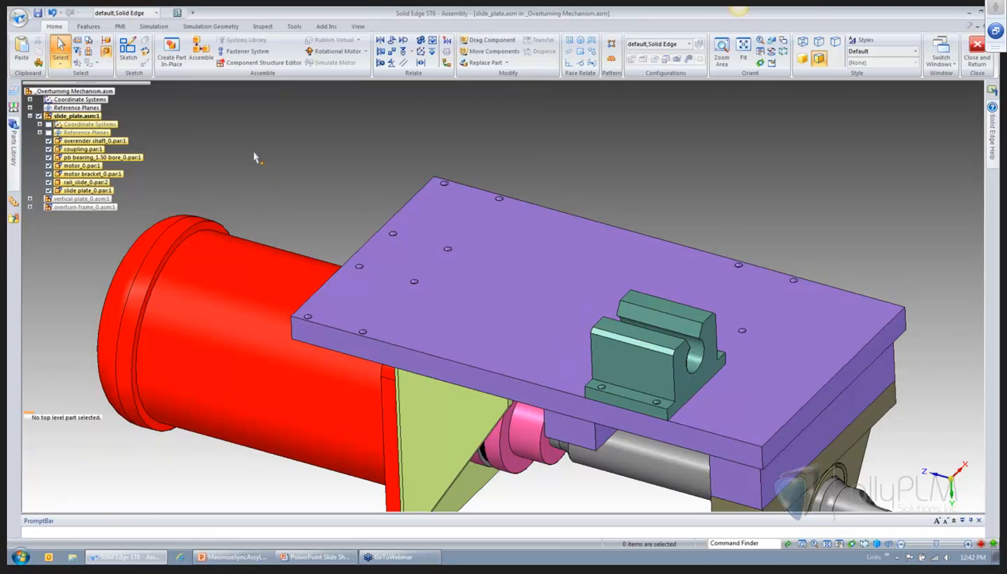
- Select the rail slide and reposition the steering wheel onto the corner mounting hole in its base flange
{"action": "left_click", "coordinate": [637, 360]}
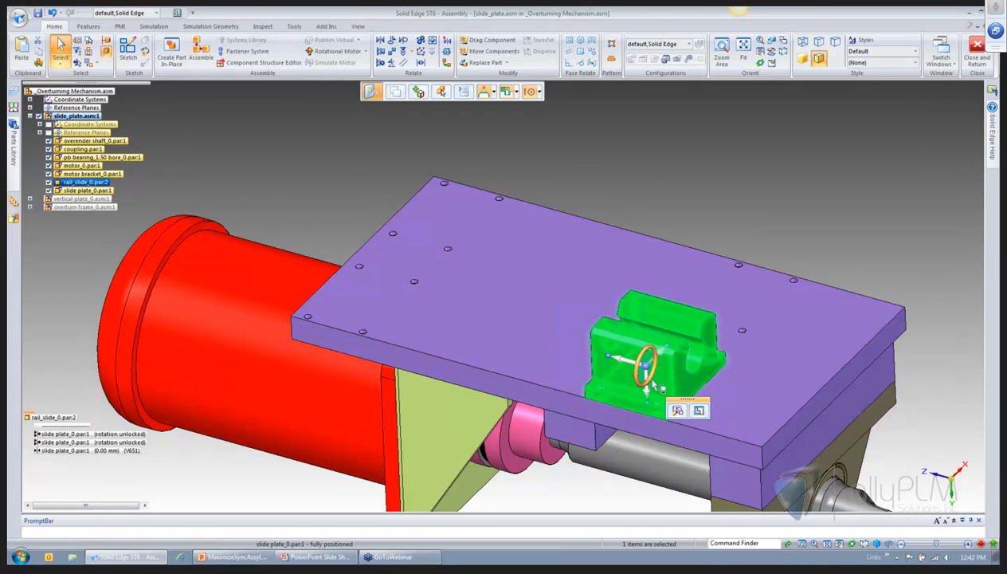
{"action": "left_click", "coordinate": [647, 369]}
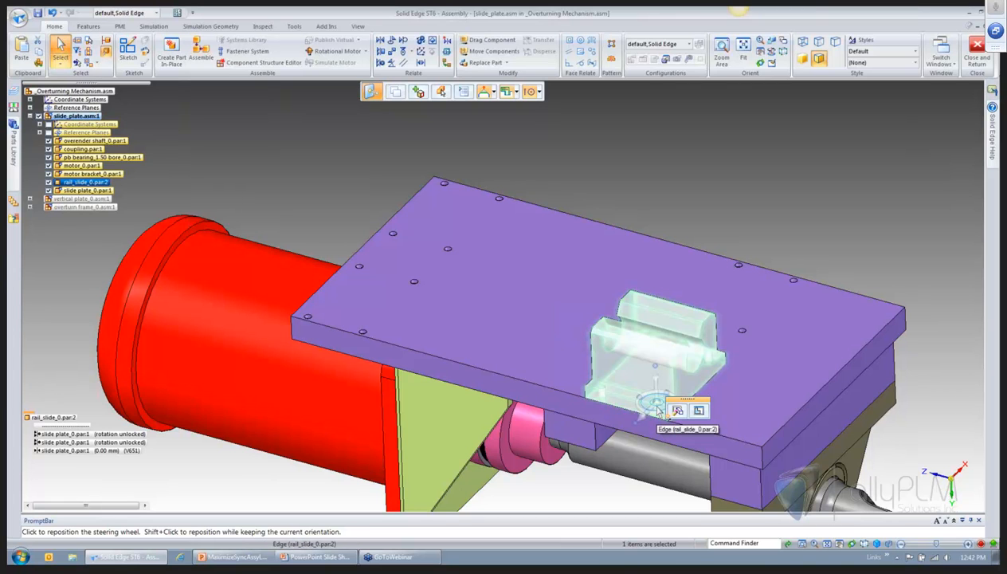
{"action": "left_click", "coordinate": [600, 389]}
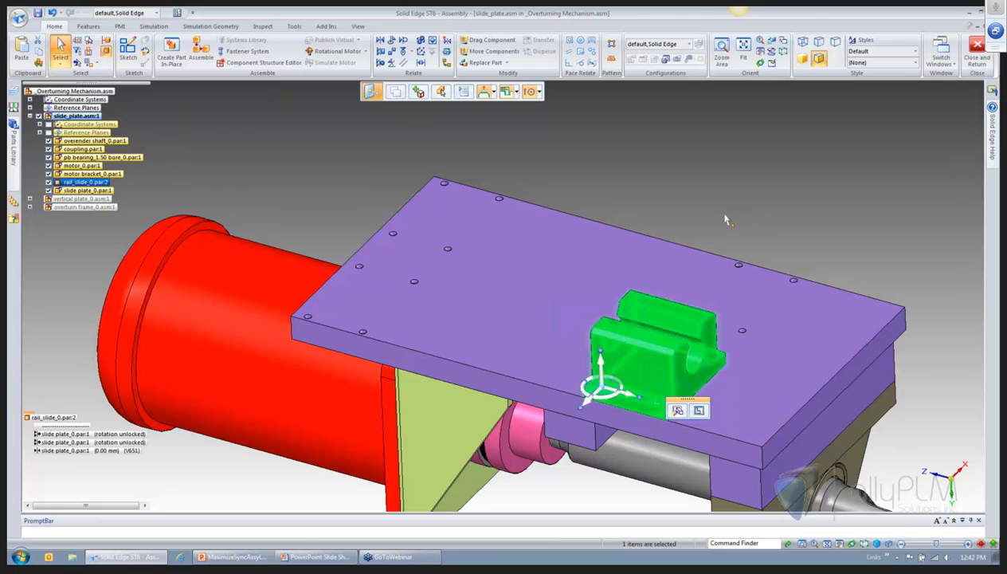
{"action": "middle_click_drag", "start_coordinate": [824, 241], "coordinate": [772, 271]}
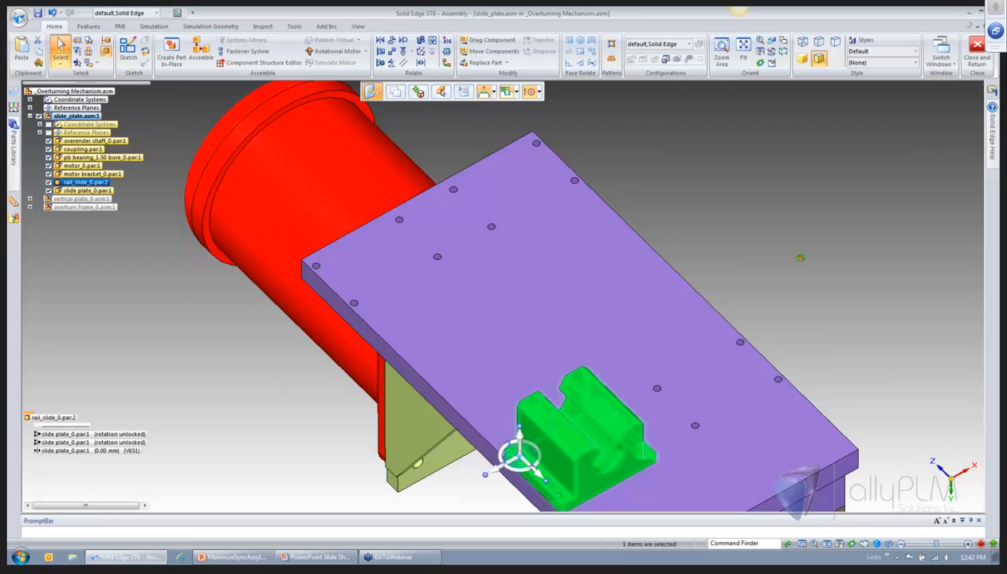
- Move the rail slide across to the opposite set of mounting holes and find its relationships to the slide plate
{"action": "left_click", "coordinate": [510, 466]}
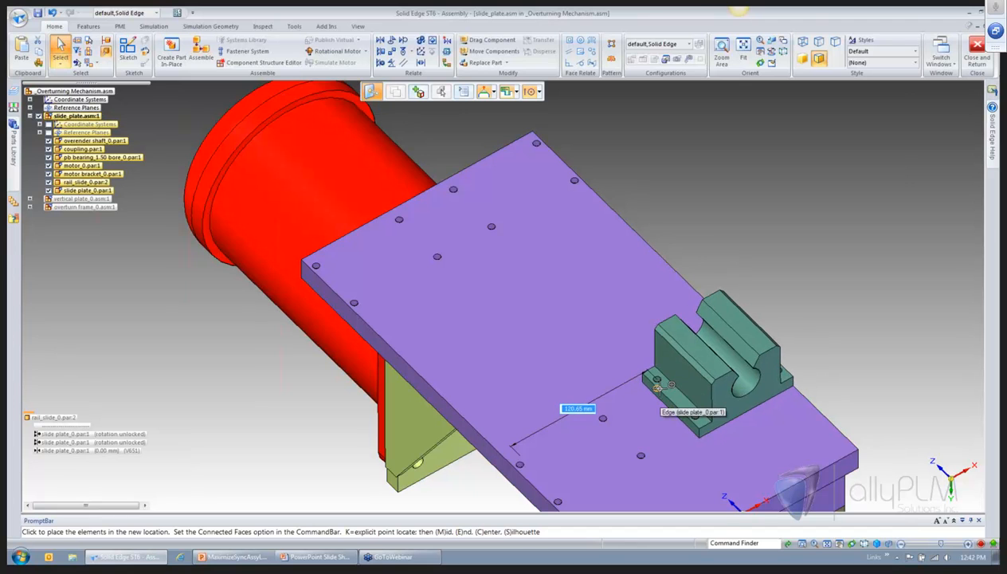
{"action": "left_click", "coordinate": [651, 398]}
{"action": "left_click", "coordinate": [597, 328]}
{"action": "left_click", "coordinate": [504, 92]}
{"action": "right_click", "coordinate": [464, 126]}
{"action": "left_click", "coordinate": [450, 128]}
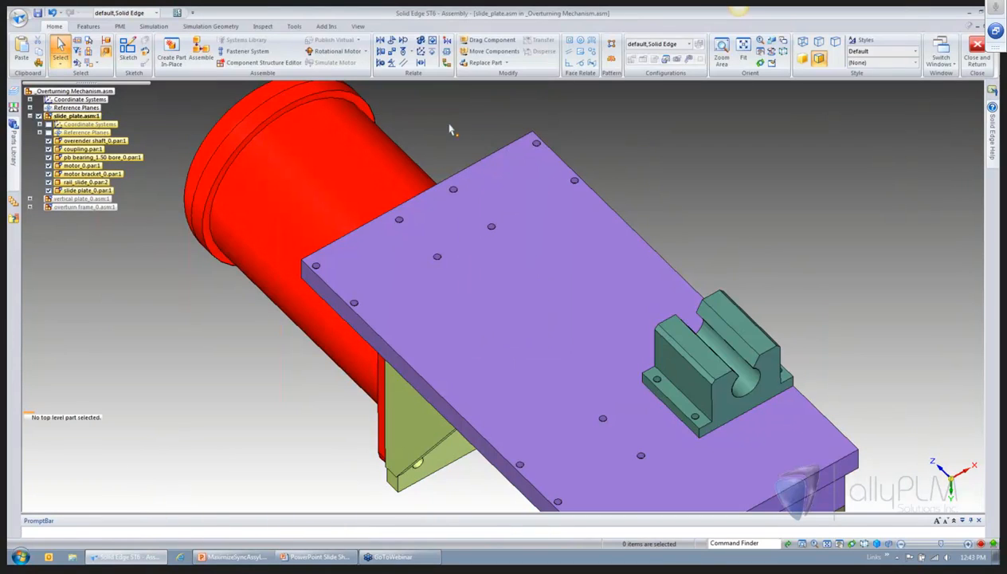
- Examine the moved rail slide's mate relationship to the slide plate and clear the selection
{"action": "left_click", "coordinate": [757, 327]}
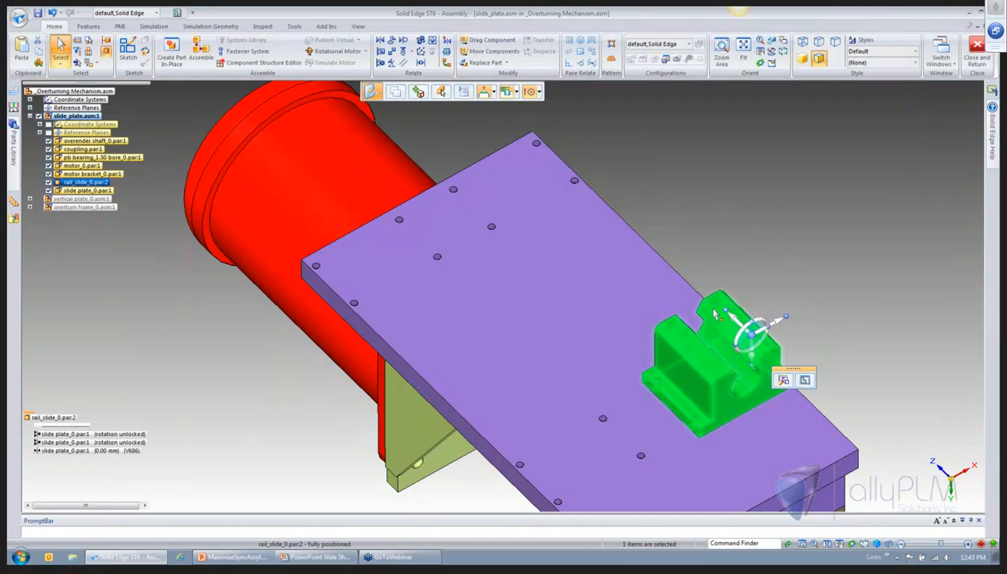
{"action": "left_click", "coordinate": [92, 451]}
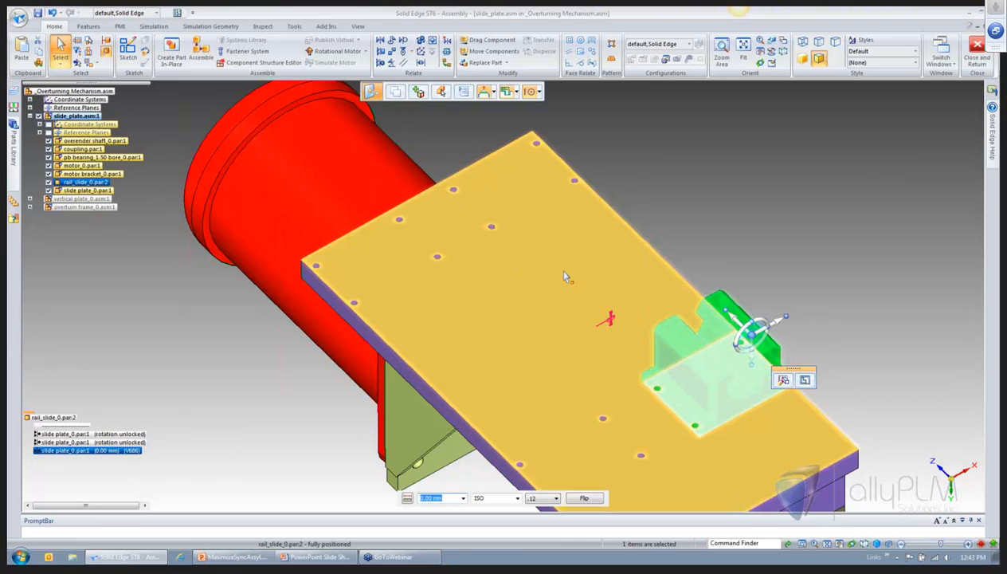
{"action": "left_click", "coordinate": [766, 247]}
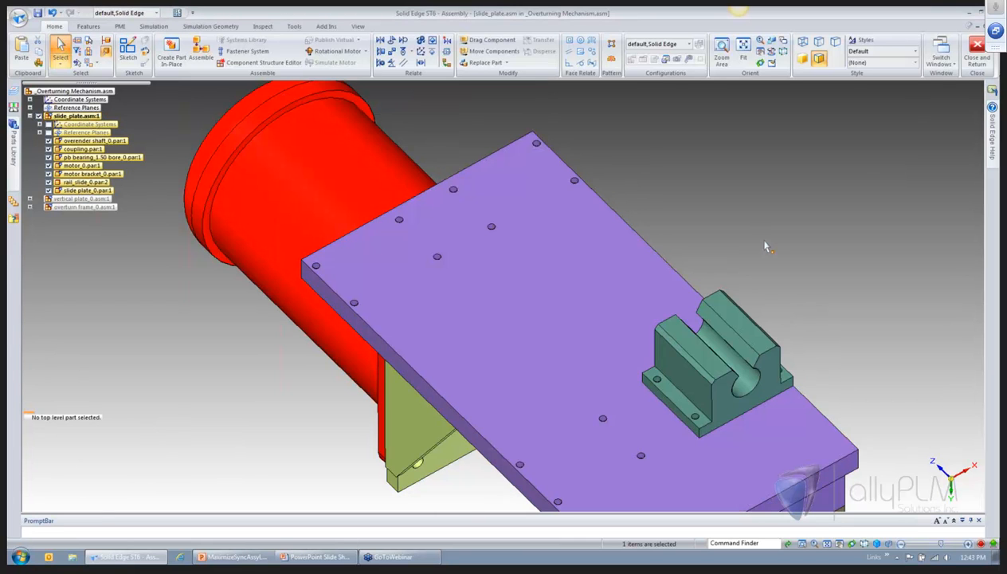
- Move the rail slide back to its original mounting holes and find its relationships to the slide plate again
{"action": "left_click", "coordinate": [685, 357]}
{"action": "left_click", "coordinate": [685, 356]}
{"action": "left_click", "coordinate": [659, 383]}
{"action": "left_click", "coordinate": [643, 388]}
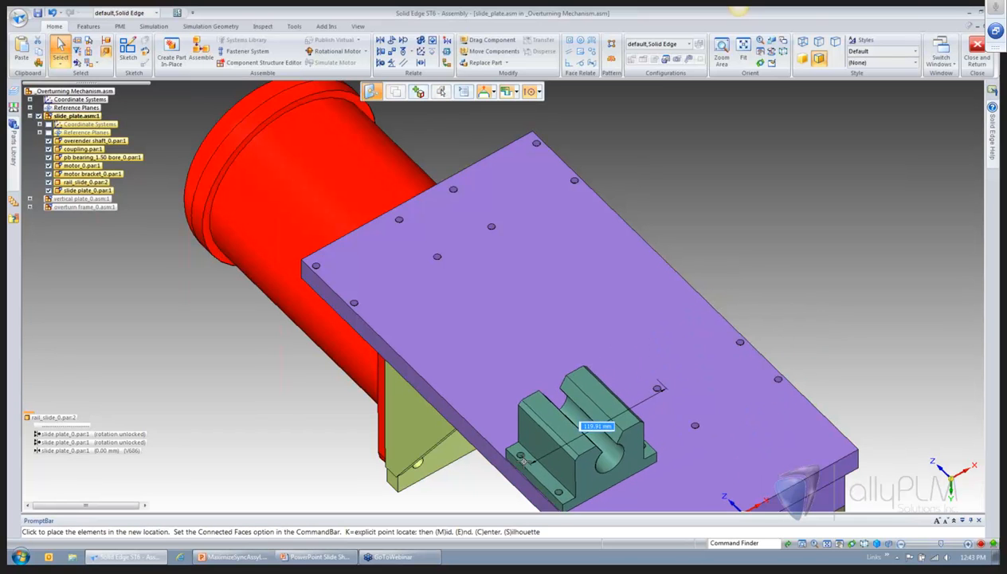
{"action": "left_click", "coordinate": [522, 459]}
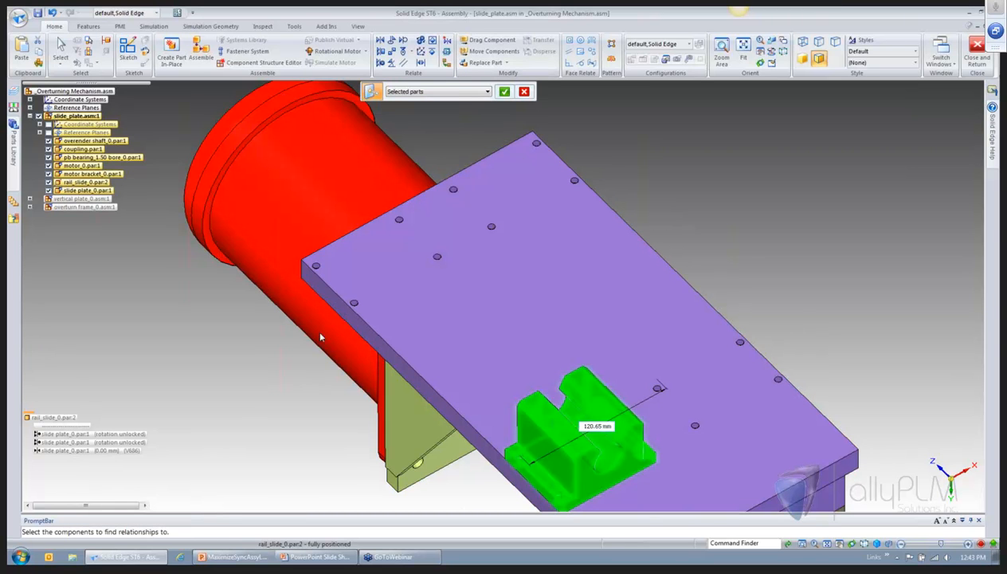
{"action": "middle_click_drag", "start_coordinate": [831, 257], "coordinate": [822, 239]}
{"action": "left_click", "coordinate": [684, 272]}
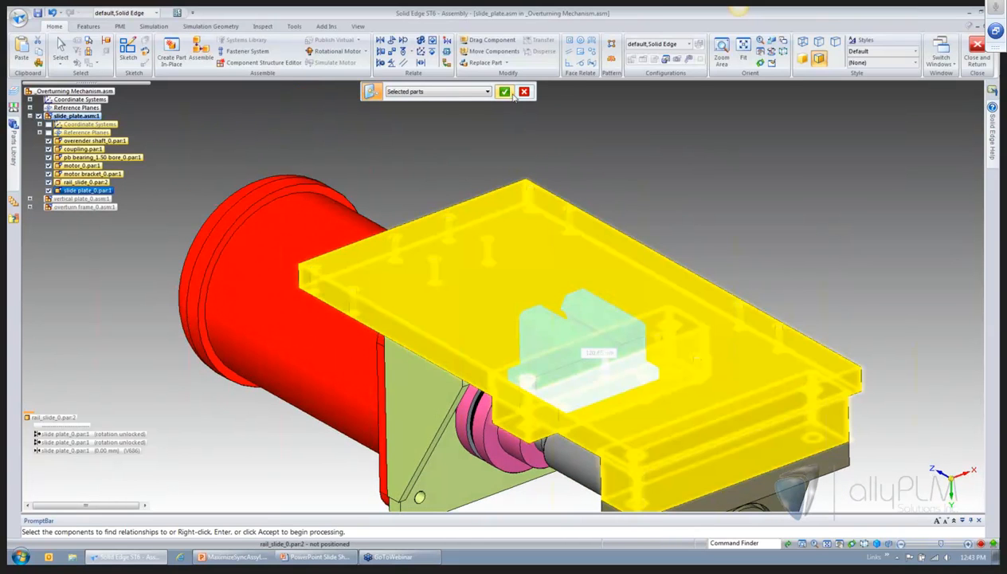
{"action": "left_click", "coordinate": [505, 93]}
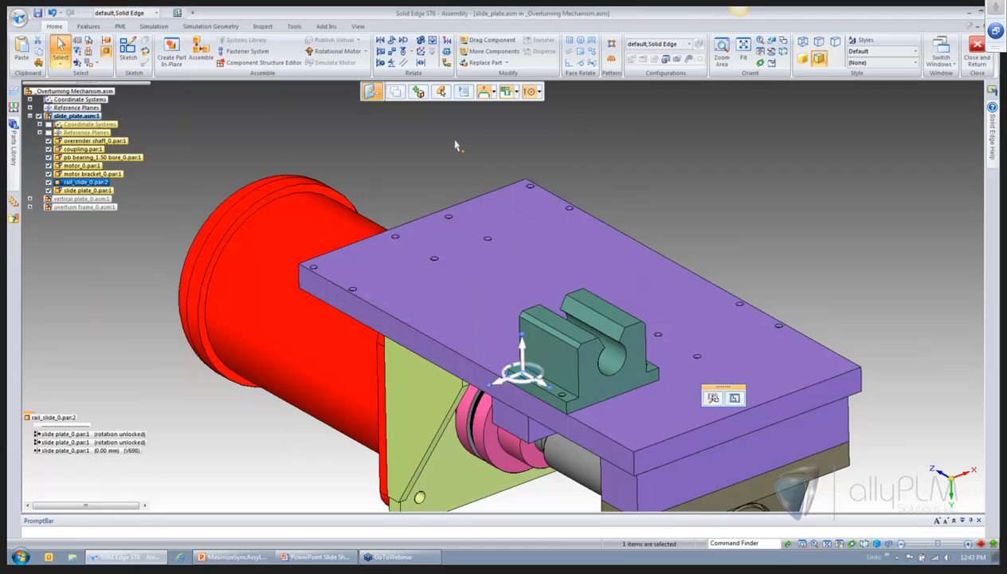
- Select the rail slide and review its Assembly Relationship Options, keeping the removal of all external relationships and addition of new ones
{"action": "left_click", "coordinate": [534, 356]}
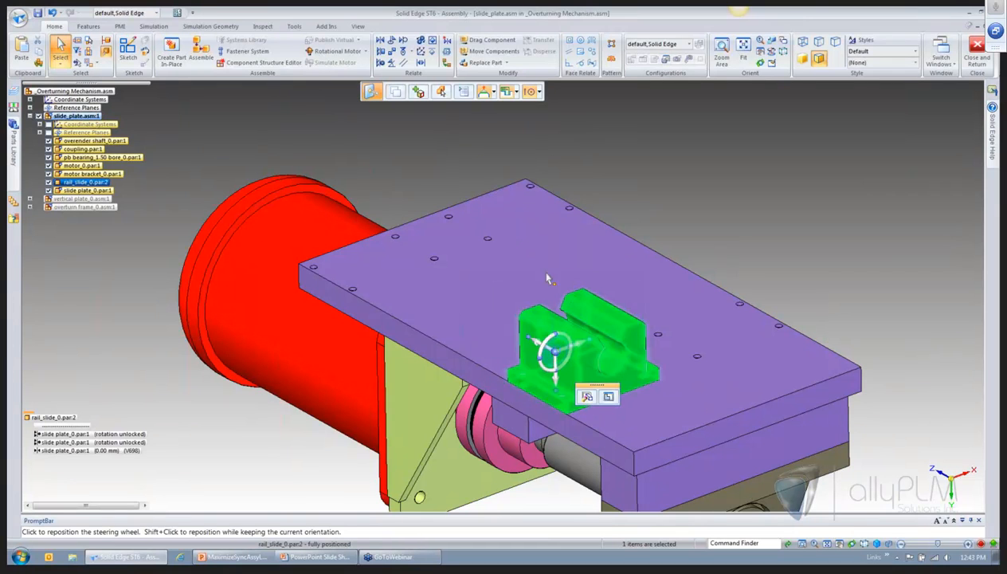
{"action": "left_click", "coordinate": [464, 92]}
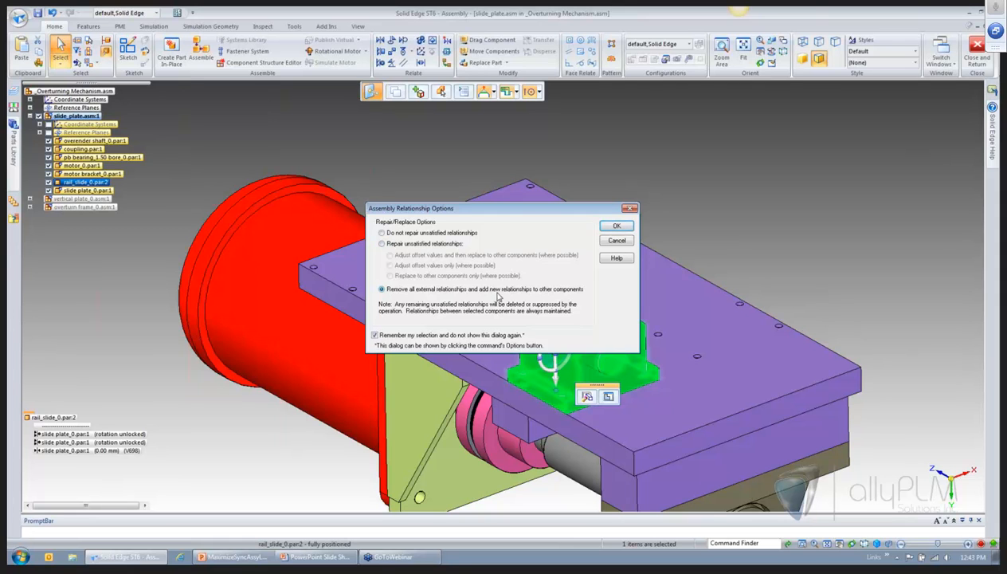
{"action": "left_click", "coordinate": [616, 227]}
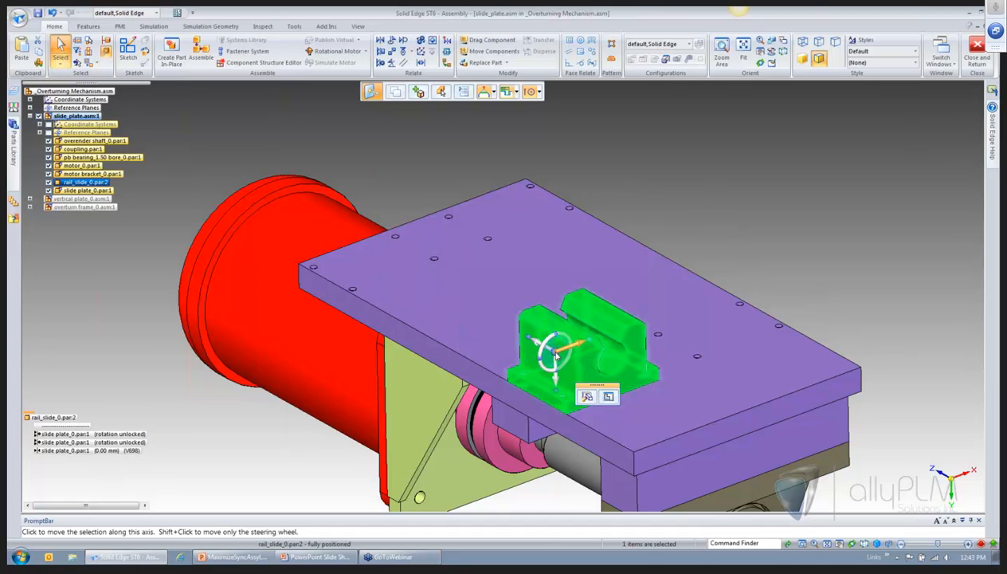
{"action": "key", "text": "ctrl+c"}
{"action": "key", "text": "ctrl+v"}
{"action": "key", "text": "Escape"}
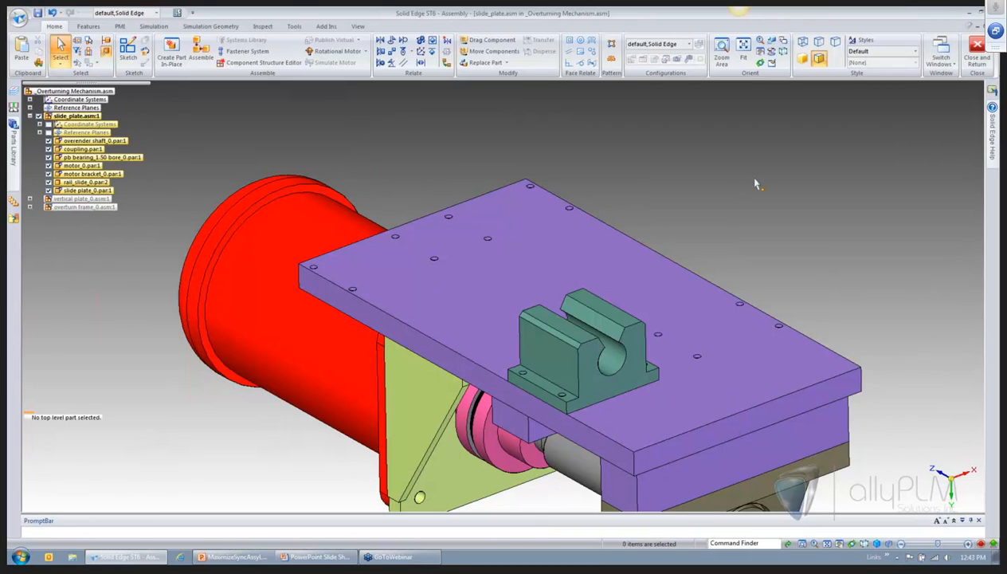
- Copy the rail slide 120.65 mm onto the adjacent mounting holes and find the copy's relationships to the slide plate
{"action": "left_click", "coordinate": [586, 381]}
{"action": "left_click_drag", "start_coordinate": [572, 363], "coordinate": [532, 367]}
{"action": "left_click", "coordinate": [522, 375]}
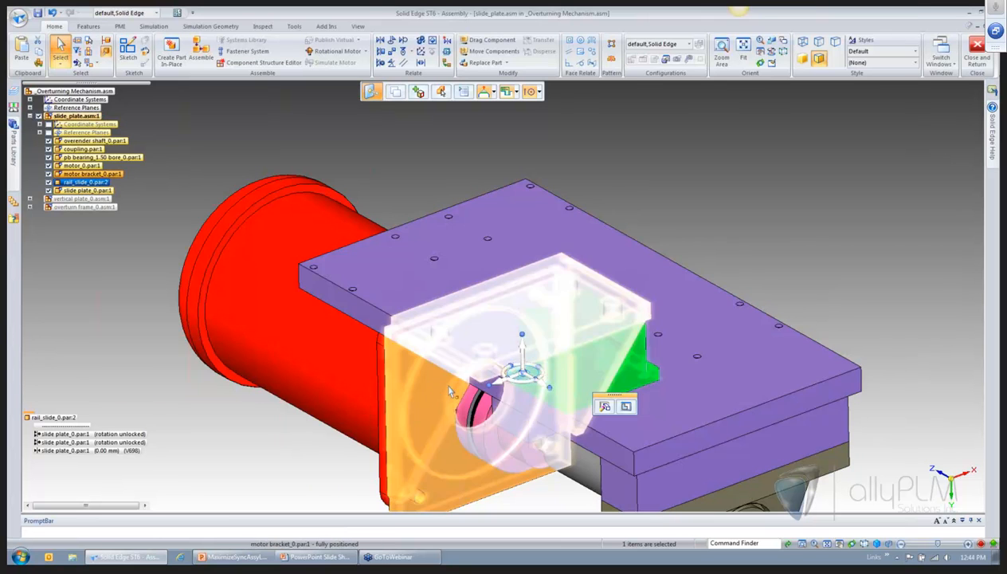
{"action": "left_click", "coordinate": [518, 376]}
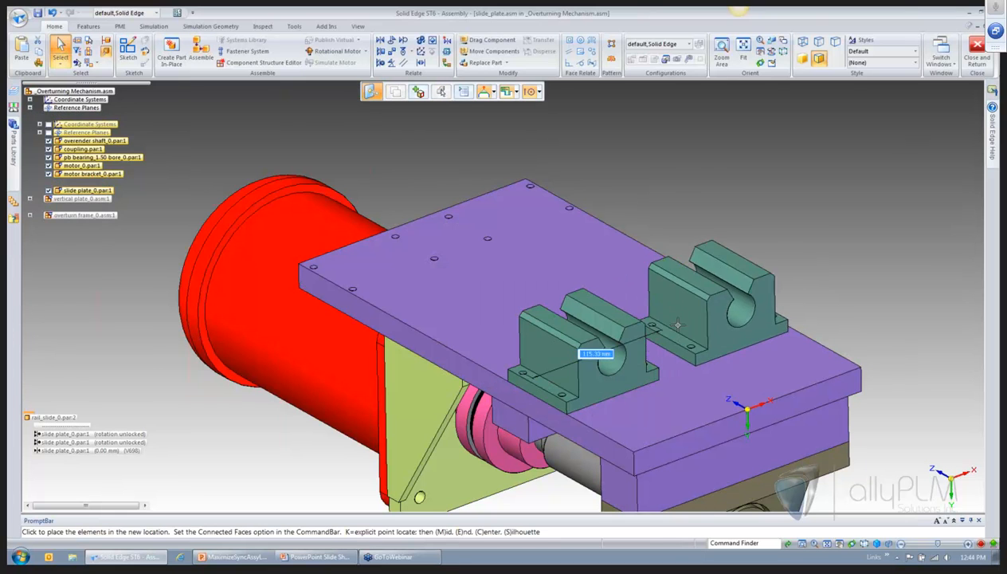
{"action": "left_click", "coordinate": [676, 323]}
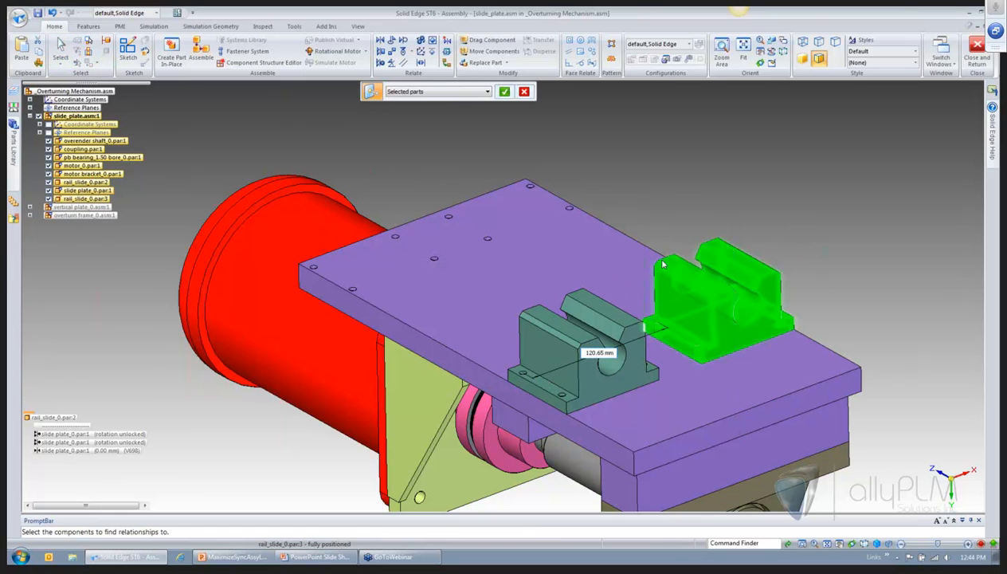
{"action": "left_click", "coordinate": [530, 252]}
{"action": "left_click", "coordinate": [505, 92]}
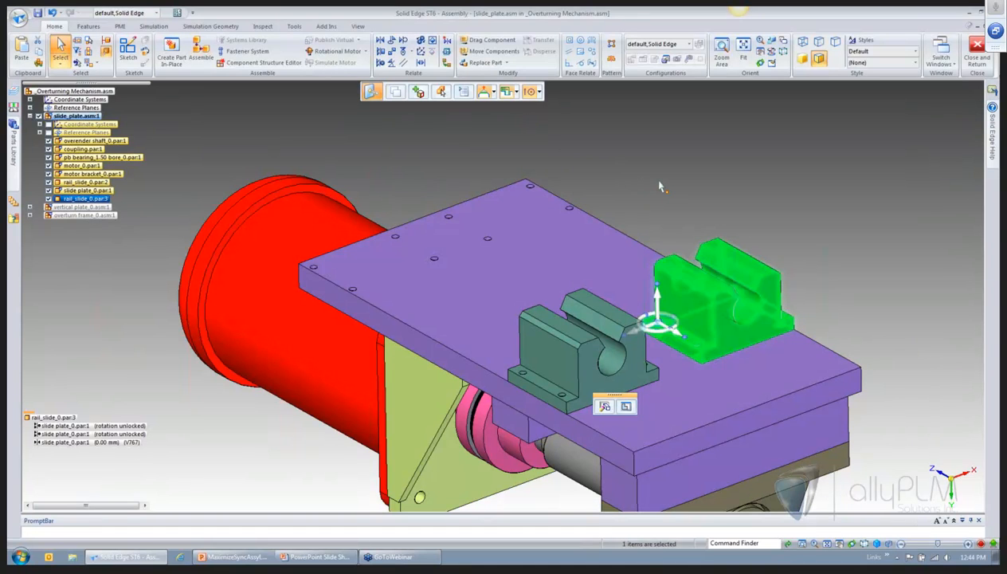
- Copy both rail slides together 238.13 mm to the motor end of the plate and find their relationships to the slide plate
{"action": "left_click", "coordinate": [610, 319], "text": "ctrl"}
{"action": "middle_click_drag", "start_coordinate": [672, 188], "coordinate": [689, 236]}
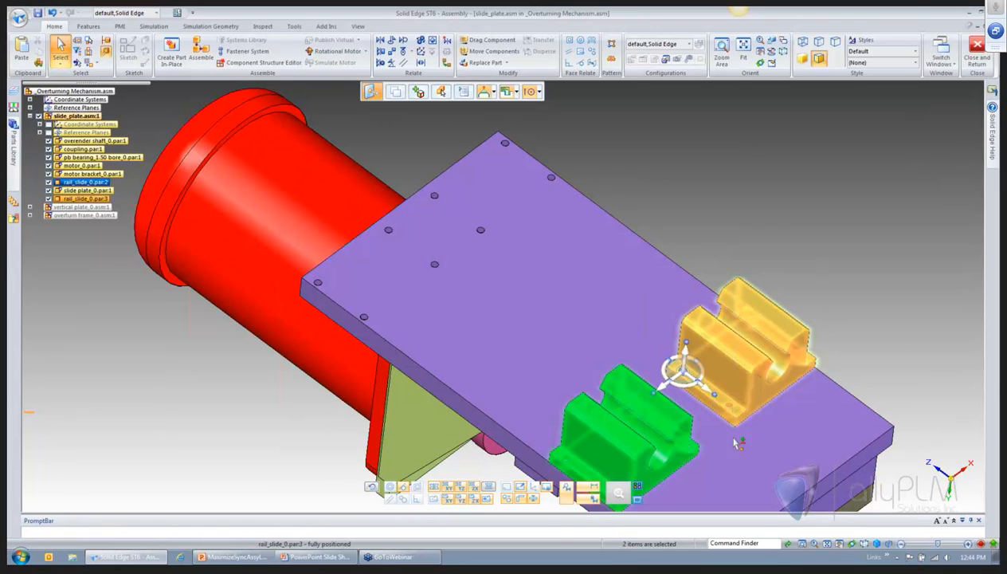
{"action": "left_click", "coordinate": [701, 385], "text": "ctrl"}
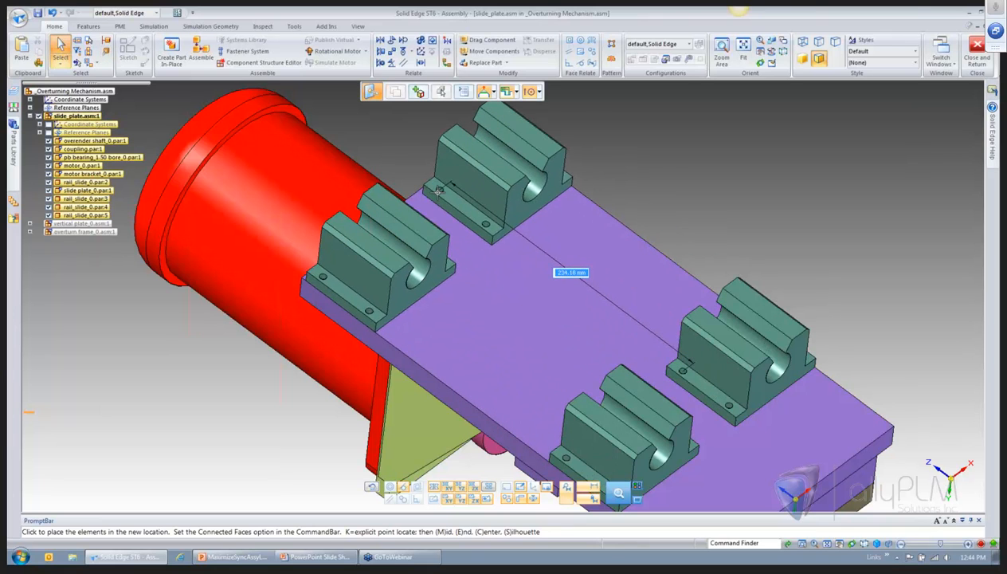
{"action": "left_click", "coordinate": [458, 224]}
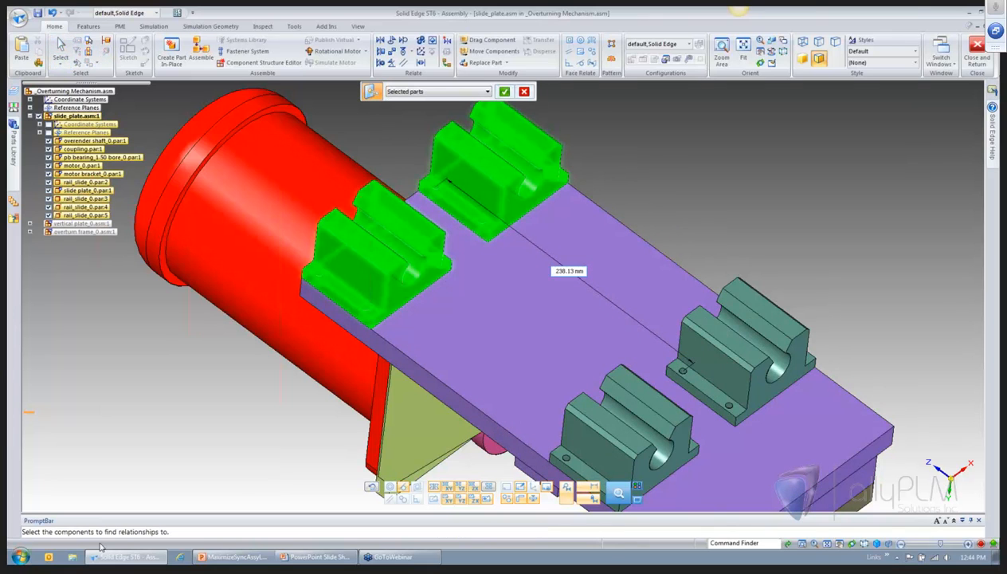
{"action": "left_click", "coordinate": [560, 299]}
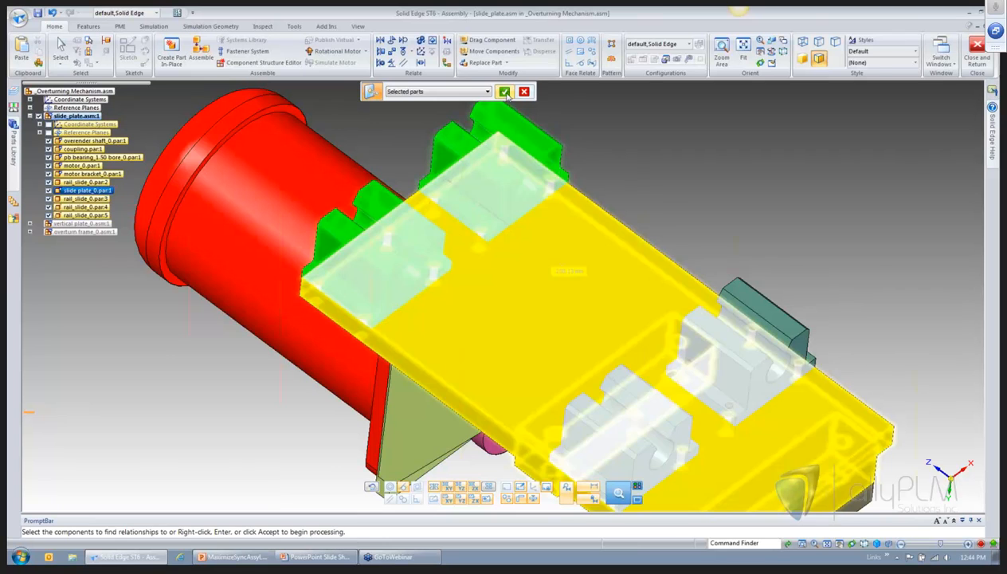
{"action": "left_click", "coordinate": [505, 91]}
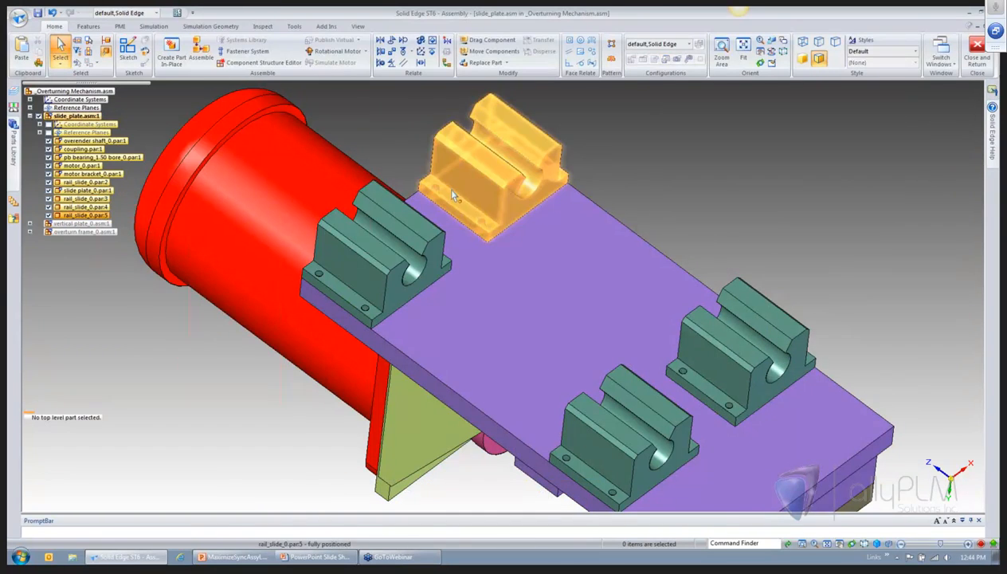
{"action": "left_click", "coordinate": [76, 215]}
{"action": "left_click", "coordinate": [122, 356]}
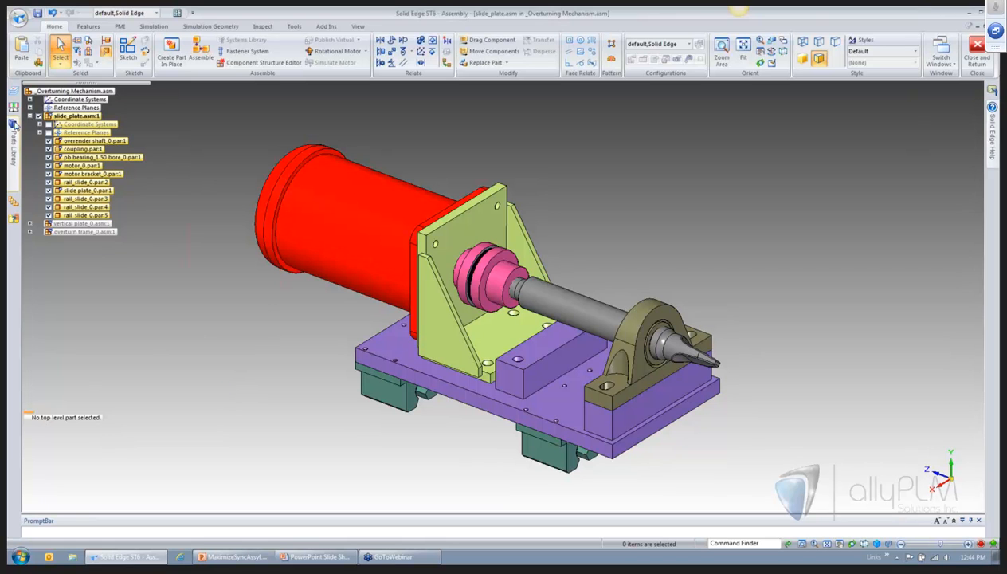
- Switch to the _ST-00114_A.asm motorcycle assembly and set its view background type to Solid Edge default
{"action": "key", "text": "ctrl+Tab"}
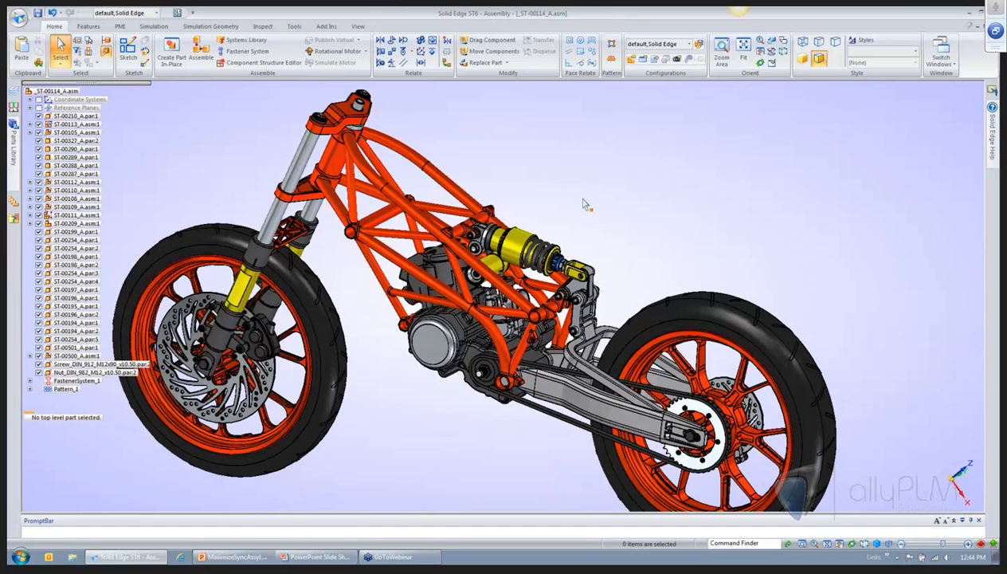
{"action": "scroll", "coordinate": [586, 230], "scroll_direction": "up", "scroll_amount": 2}
{"action": "scroll", "coordinate": [586, 229], "scroll_direction": "up", "scroll_amount": 3}
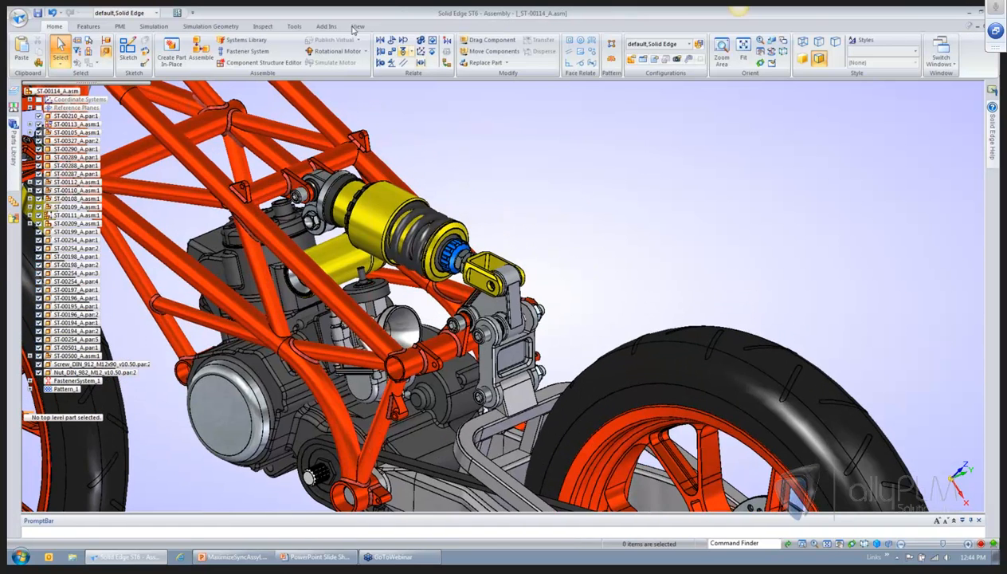
{"action": "left_click", "coordinate": [358, 27]}
{"action": "left_click", "coordinate": [340, 51]}
{"action": "left_click", "coordinate": [420, 211]}
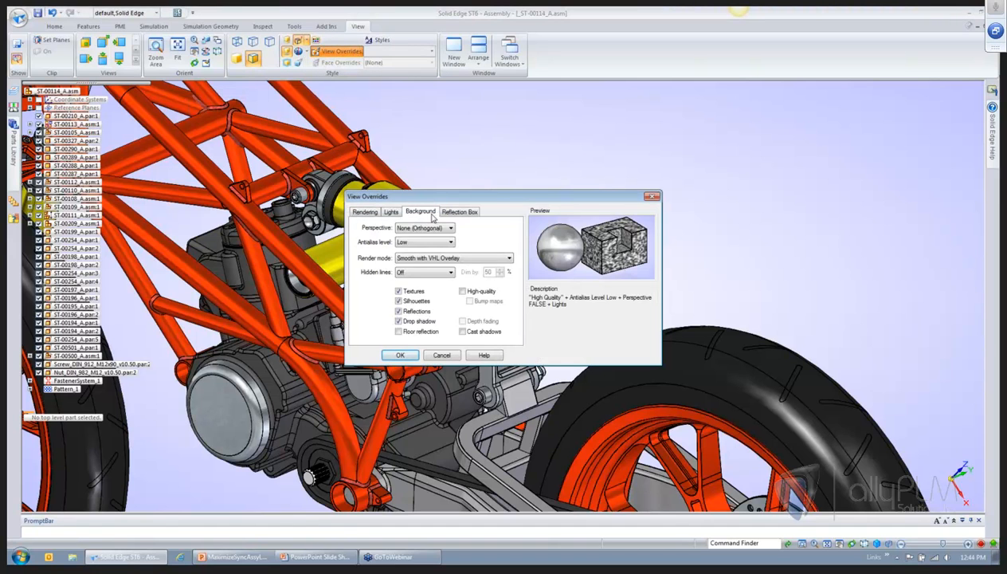
{"action": "left_click", "coordinate": [422, 233]}
{"action": "left_click", "coordinate": [420, 242]}
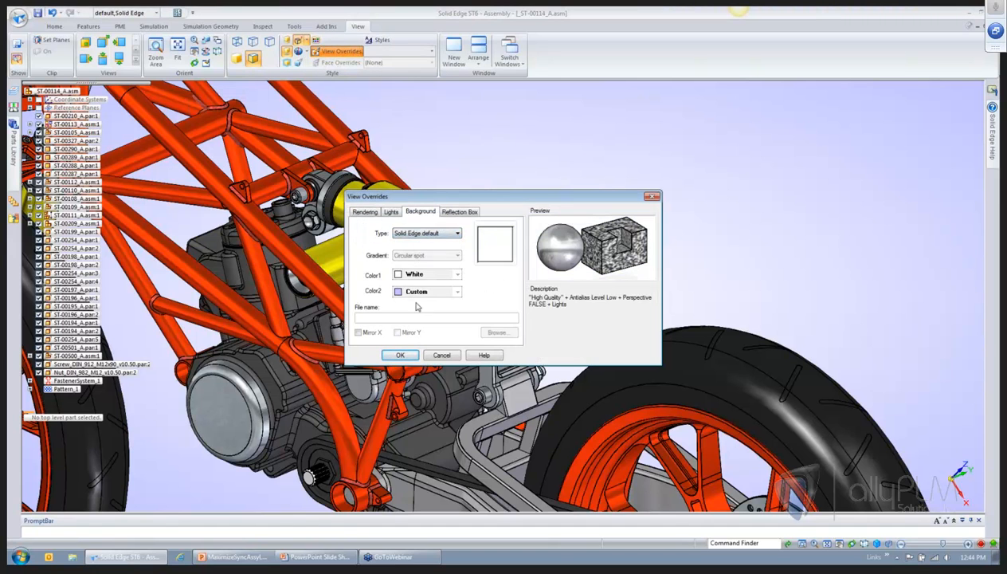
{"action": "left_click", "coordinate": [404, 354]}
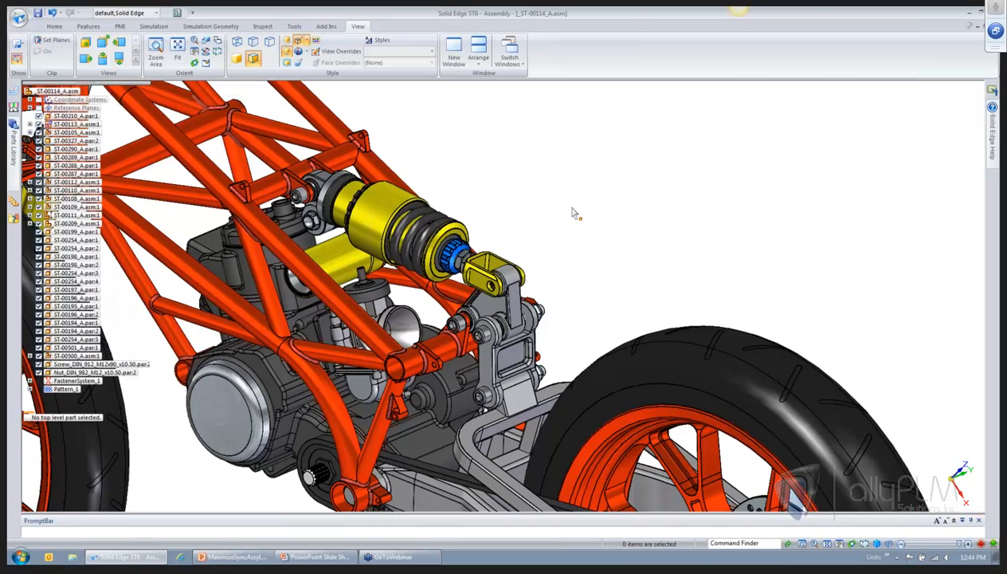
- Apply the demo display configuration to the motorcycle assembly
{"action": "scroll", "coordinate": [590, 177], "scroll_direction": "up", "scroll_amount": 1}
{"action": "scroll", "coordinate": [657, 353], "scroll_direction": "up", "scroll_amount": 2}
{"action": "scroll", "coordinate": [715, 230], "scroll_direction": "up", "scroll_amount": 2}
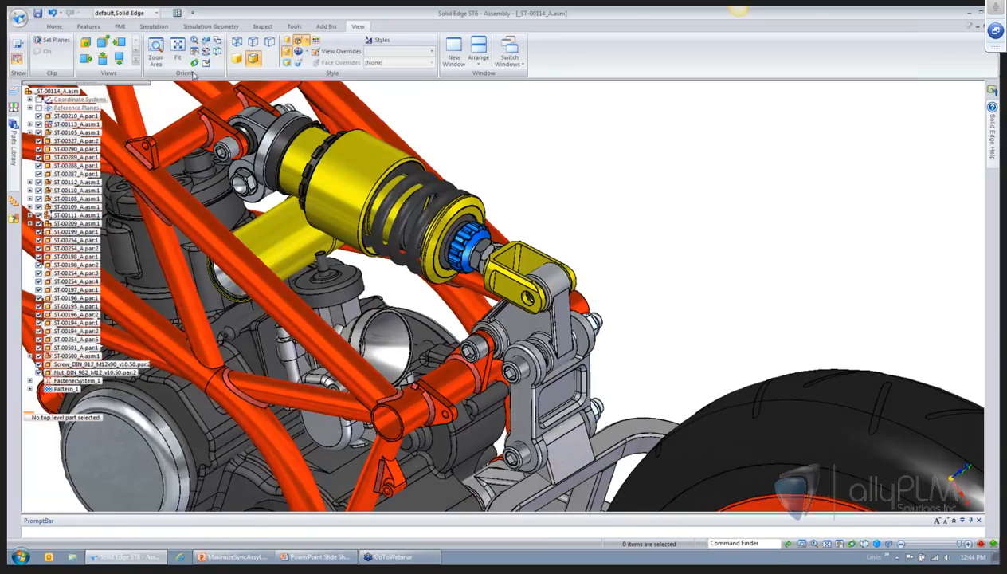
{"action": "left_click", "coordinate": [135, 16]}
{"action": "left_click", "coordinate": [164, 95]}
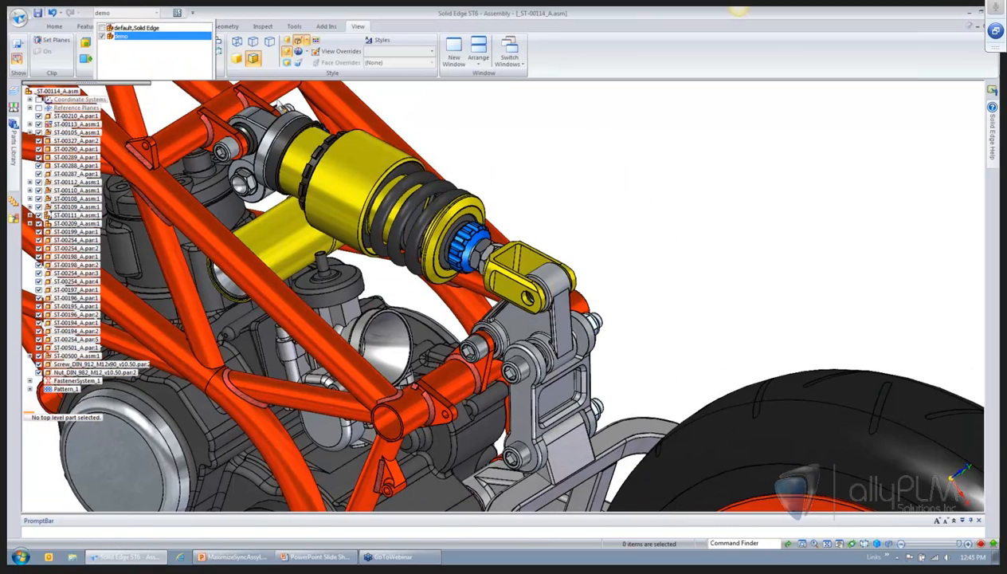
- Use Drag Component on the shock's yellow clevis ST-00192_A.par to move the rear suspension linkage
{"action": "scroll", "coordinate": [659, 220], "scroll_direction": "up", "scroll_amount": 1}
{"action": "scroll", "coordinate": [668, 223], "scroll_direction": "up", "scroll_amount": 4}
{"action": "scroll", "coordinate": [742, 223], "scroll_direction": "up", "scroll_amount": 3}
{"action": "middle_click_drag", "start_coordinate": [743, 223], "coordinate": [758, 237]}
{"action": "scroll", "coordinate": [619, 279], "scroll_direction": "down", "scroll_amount": 3}
{"action": "right_click", "coordinate": [611, 235]}
{"action": "left_click", "coordinate": [630, 239]}
{"action": "left_click", "coordinate": [522, 252]}
{"action": "left_click_drag", "start_coordinate": [522, 251], "coordinate": [550, 255]}
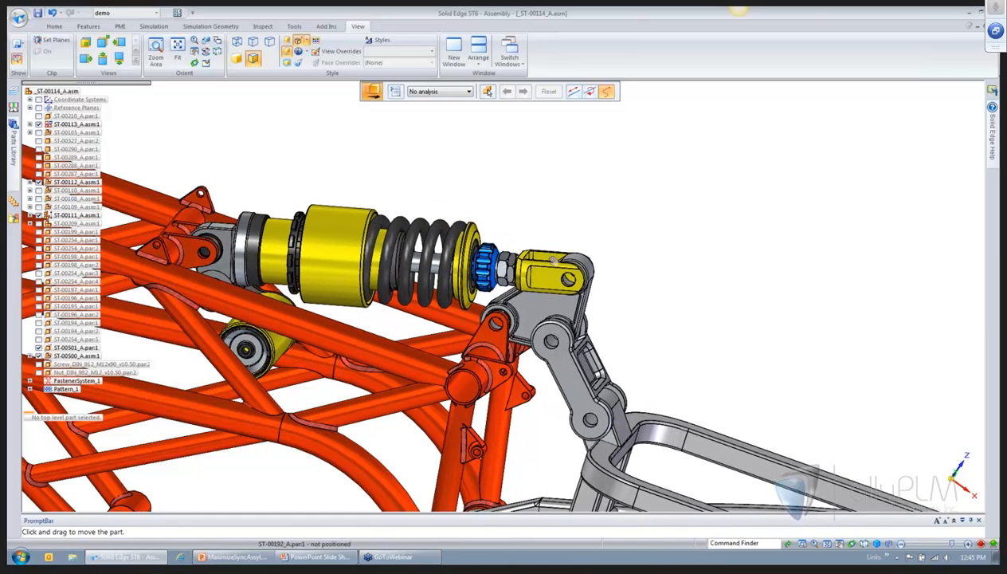
- Examine the fit between the clevis and the grey link up close, and drag link ST-00502_A.par to move the linkage
{"action": "key", "text": "ctrl+f"}
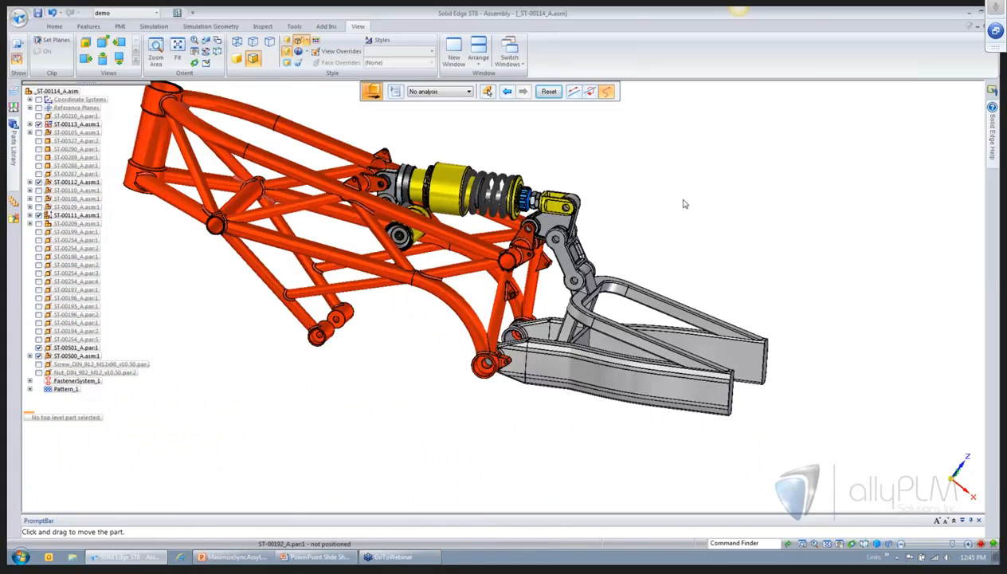
{"action": "scroll", "coordinate": [683, 204], "scroll_direction": "up", "scroll_amount": 4}
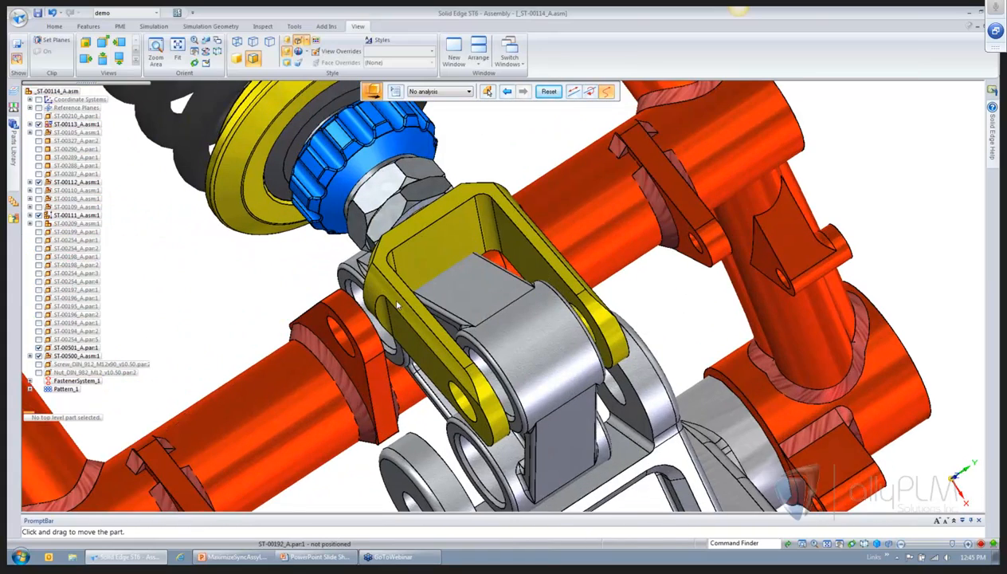
{"action": "scroll", "coordinate": [397, 304], "scroll_direction": "up", "scroll_amount": 1}
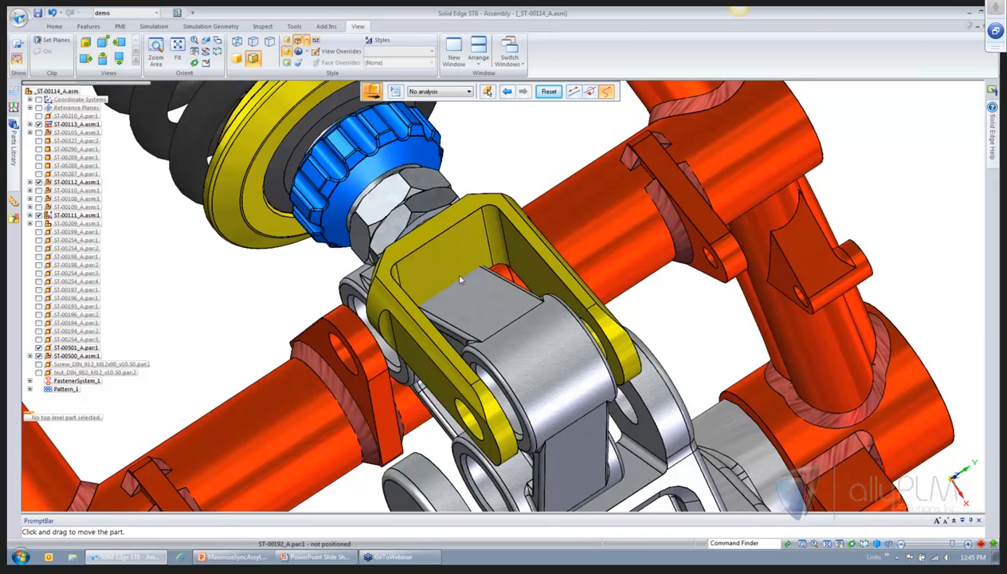
{"action": "middle_click_drag", "start_coordinate": [458, 300], "coordinate": [629, 201]}
{"action": "right_click", "coordinate": [566, 153]}
{"action": "scroll", "coordinate": [630, 202], "scroll_direction": "up", "scroll_amount": 5}
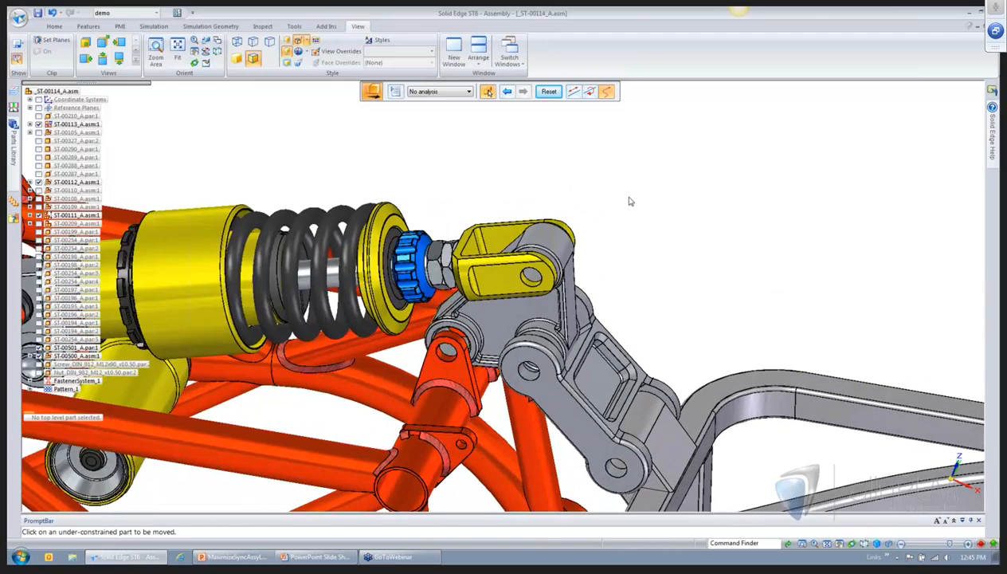
{"action": "left_click", "coordinate": [563, 243]}
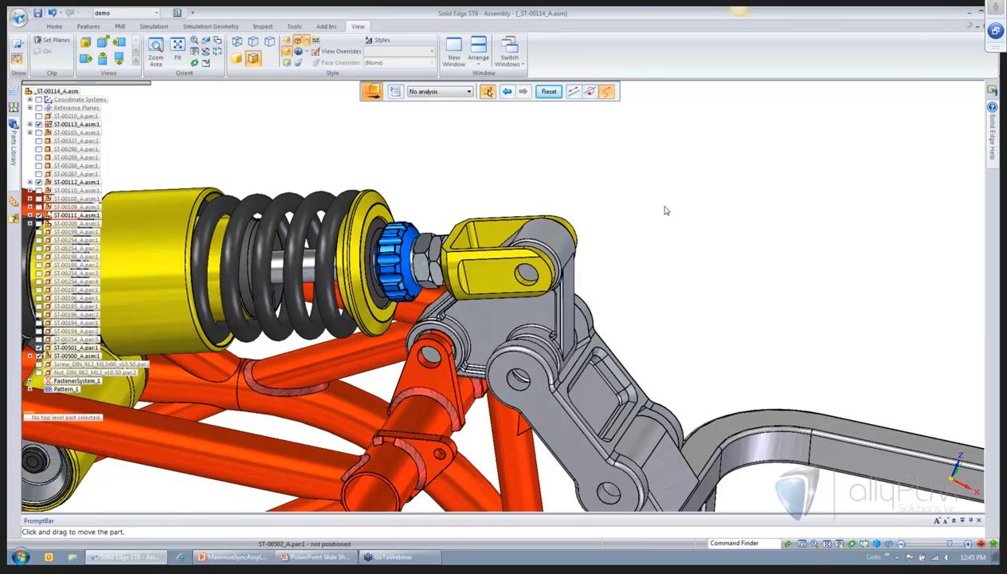
{"action": "key", "text": "Escape"}
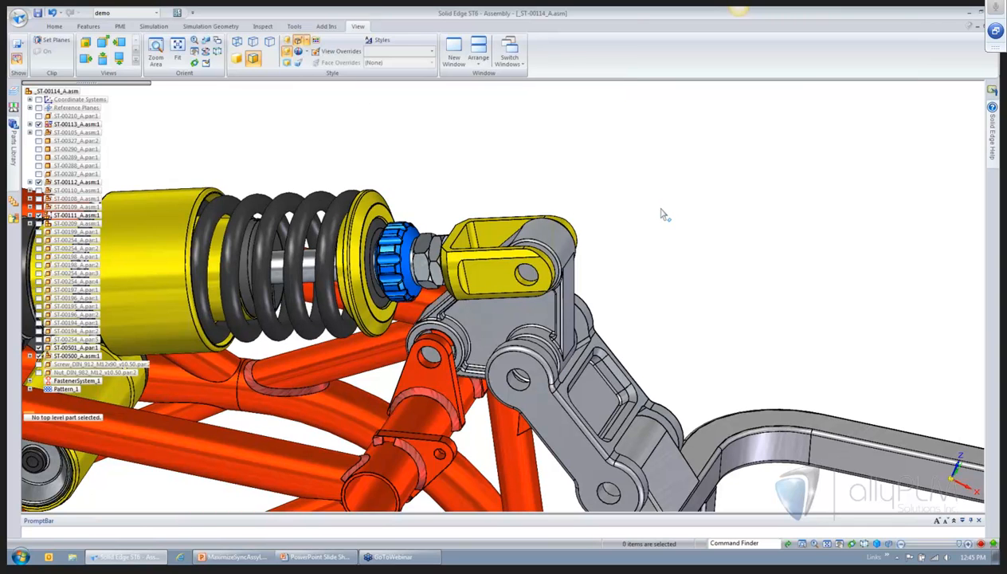
- Try moving the cylindrical end face of link ST-00502_A.par about 16 mm with the steering wheel under Live Rules
{"action": "left_click", "coordinate": [560, 246]}
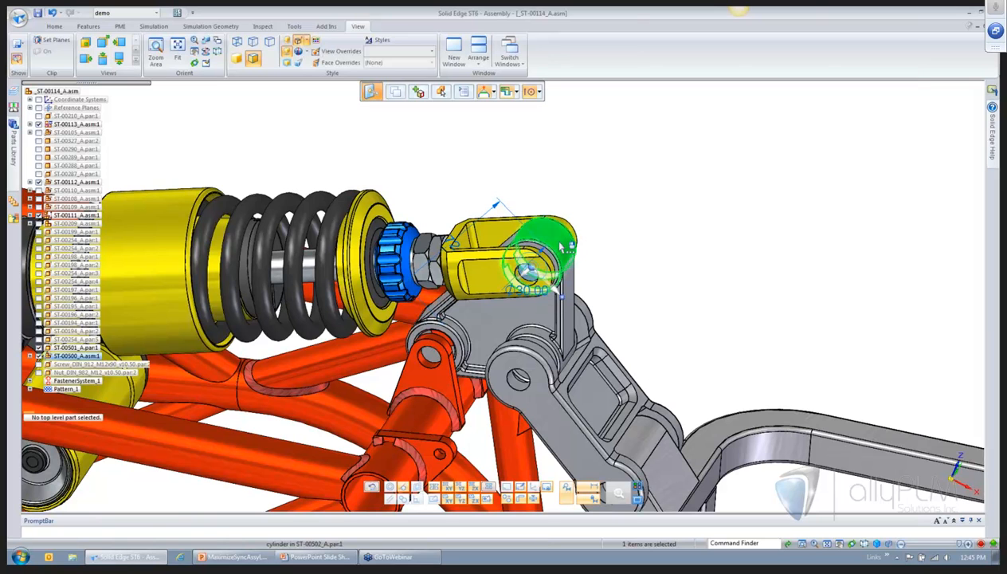
{"action": "left_click", "coordinate": [527, 272]}
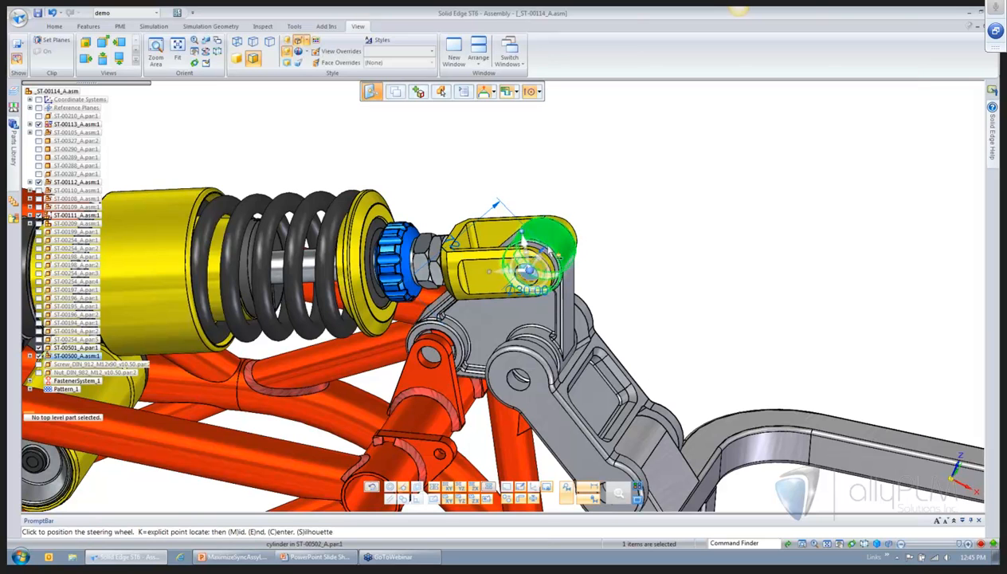
{"action": "left_click", "coordinate": [537, 164]}
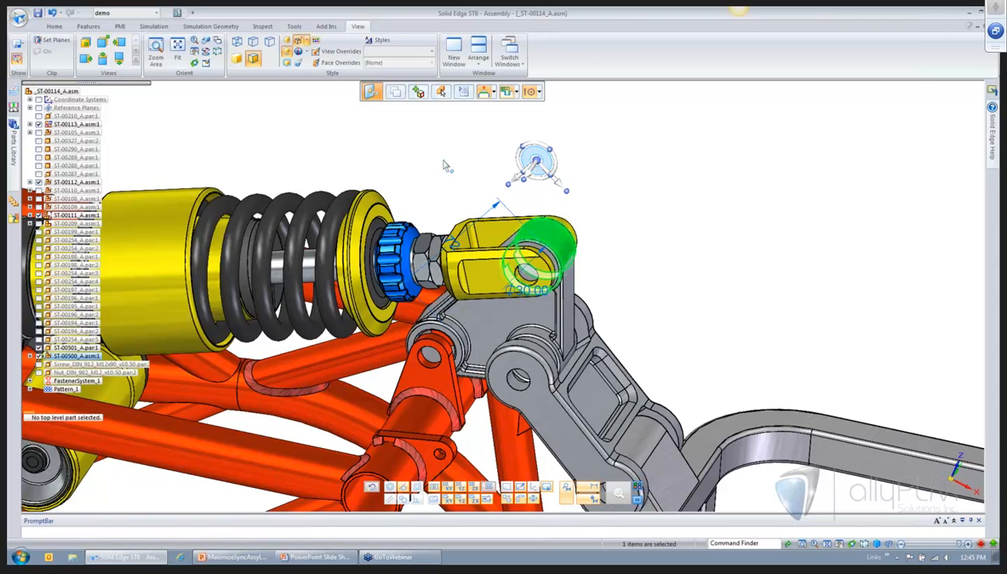
{"action": "left_click", "coordinate": [522, 172]}
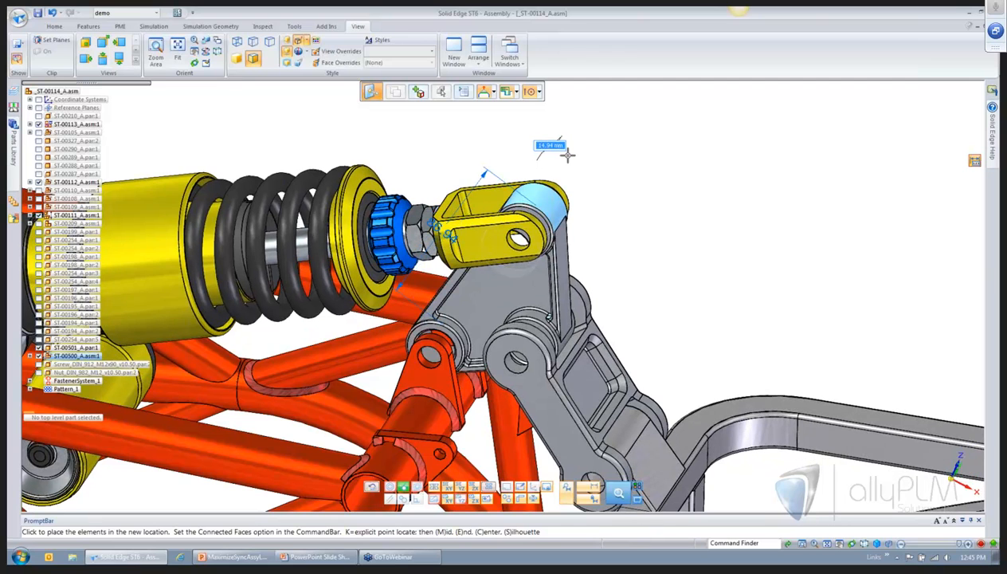
{"action": "left_click", "coordinate": [567, 154]}
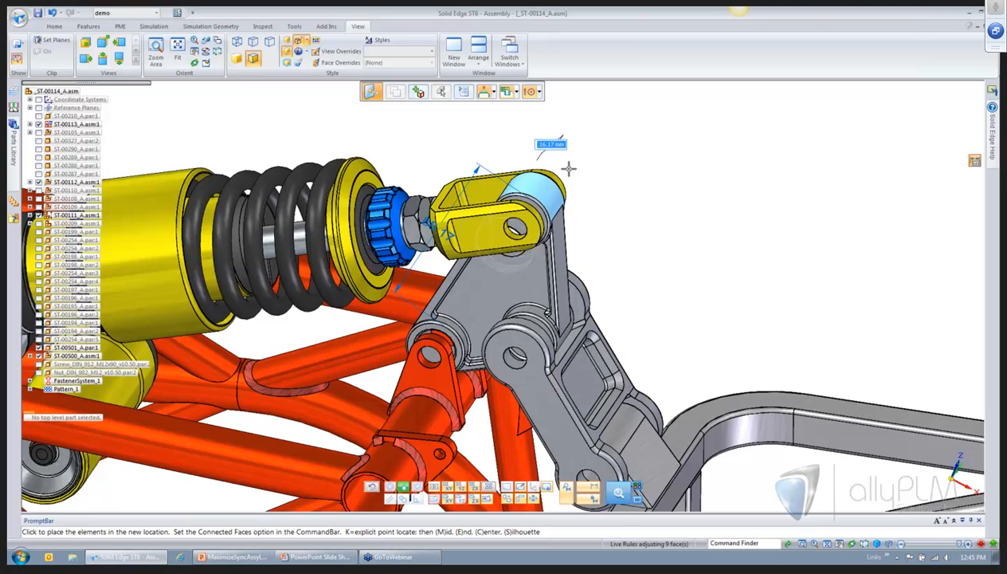
{"action": "left_click", "coordinate": [570, 168]}
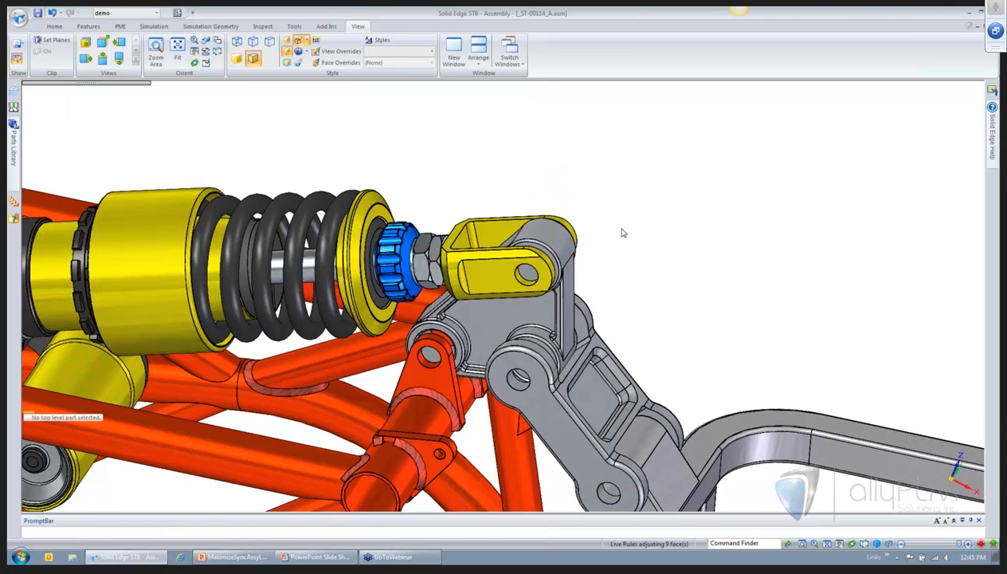
- Set the dimension locating link ST-00502_A.par's cylindrical end face to 75.6 mm, then increase it to 82.8 mm
{"action": "left_click", "coordinate": [558, 236]}
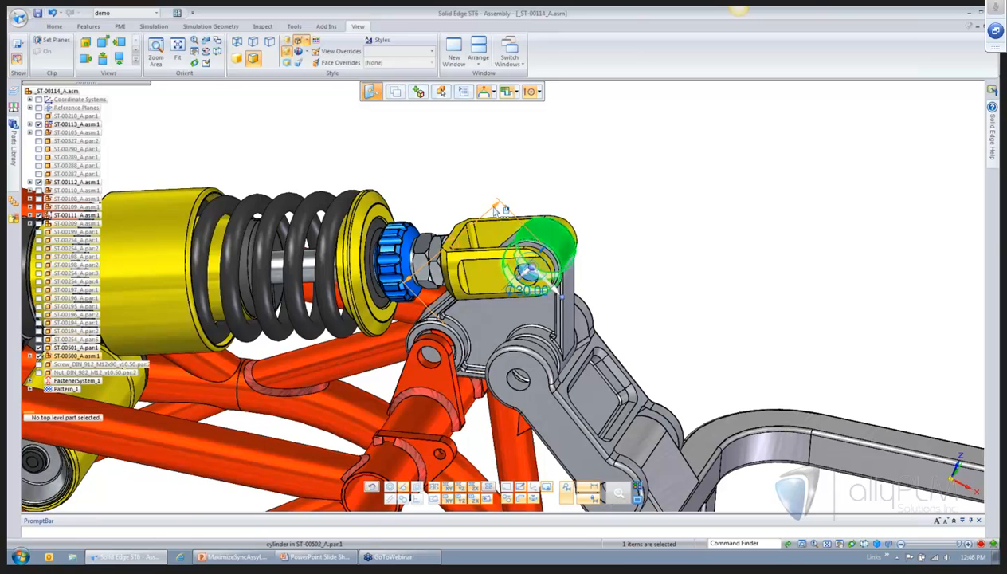
{"action": "key", "text": "Escape"}
{"action": "left_click", "coordinate": [495, 207]}
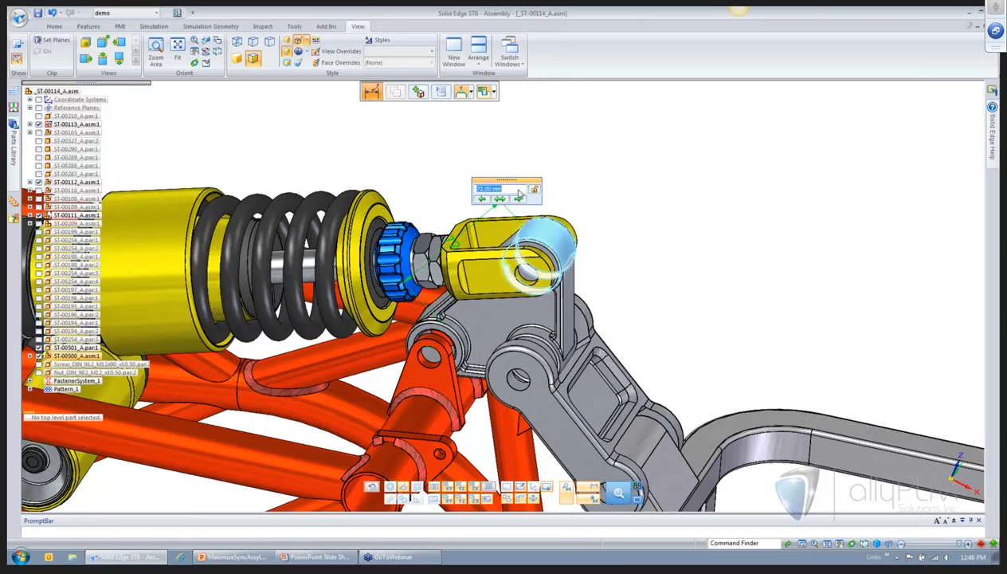
{"action": "type", "text": "75.6"}
{"action": "key", "text": "Return"}
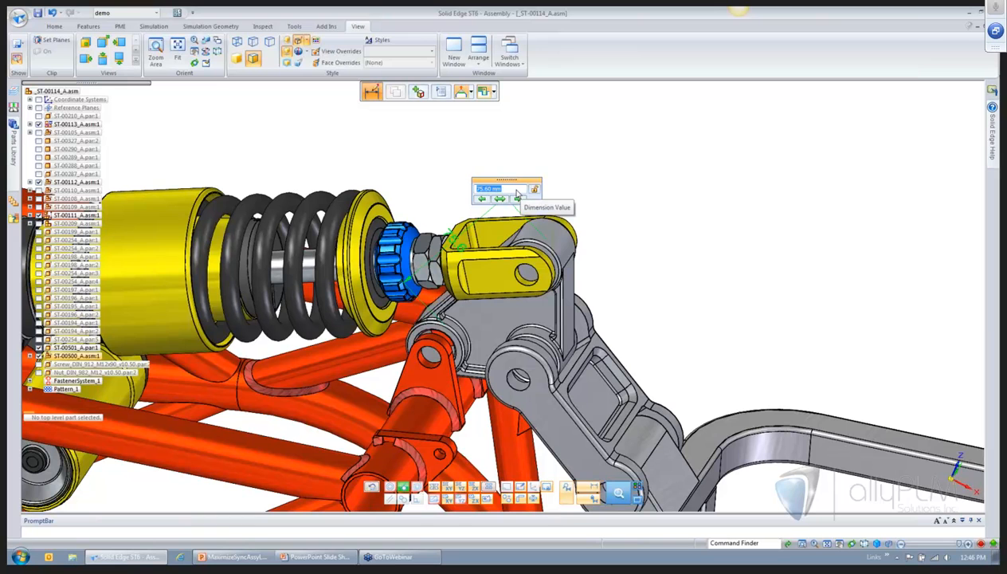
{"action": "scroll", "coordinate": [518, 193], "scroll_direction": "up", "scroll_amount": 2}
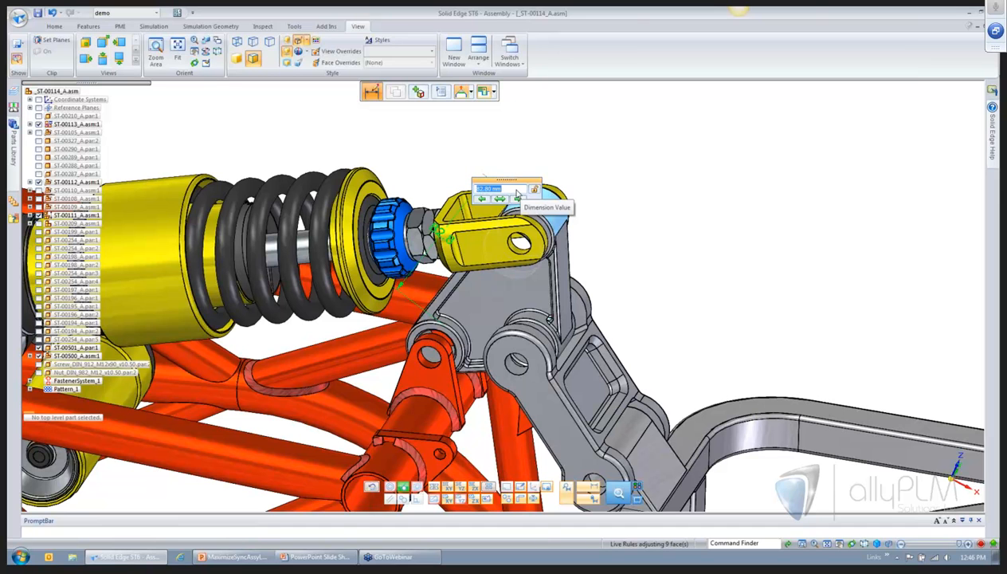
{"action": "key", "text": "Escape"}
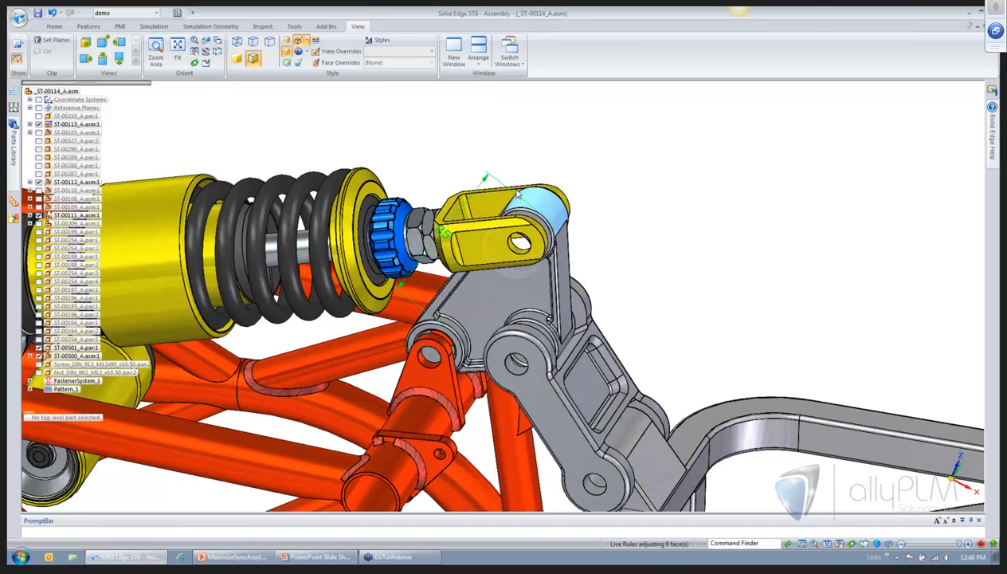
{"action": "left_click", "coordinate": [596, 202]}
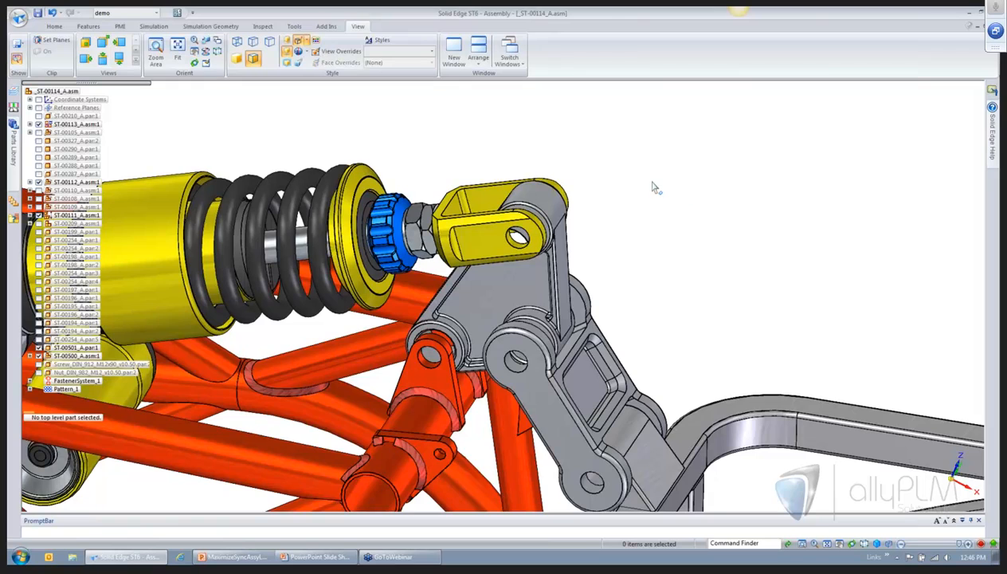
- Use Drag Component on the yellow clevis ST-00192_A.par to move the edited suspension linkage
{"action": "middle_click_drag", "start_coordinate": [653, 187], "coordinate": [644, 305]}
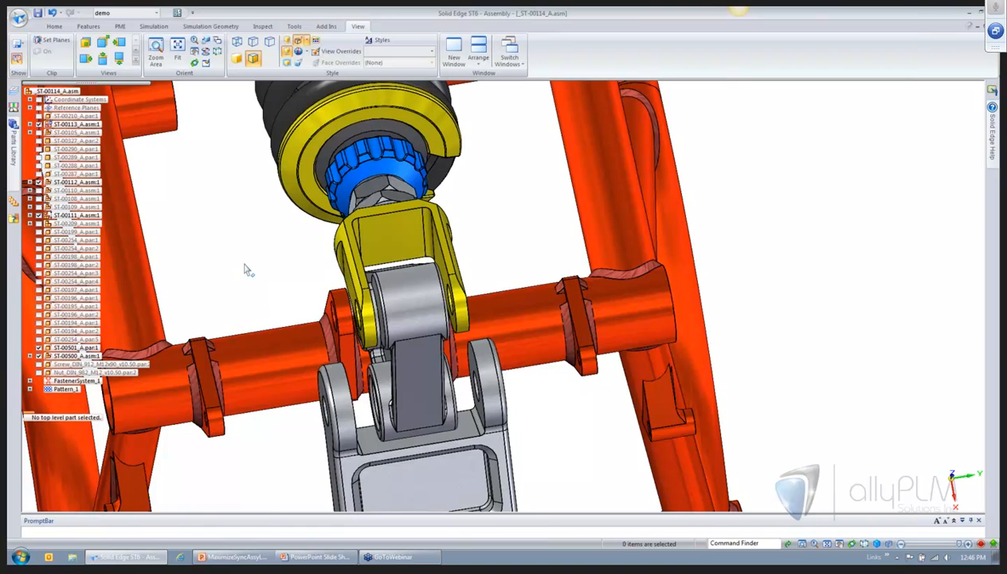
{"action": "middle_click_drag", "start_coordinate": [246, 269], "coordinate": [667, 150]}
{"action": "right_click_drag", "start_coordinate": [659, 149], "coordinate": [685, 149]}
{"action": "left_click_drag", "start_coordinate": [599, 215], "coordinate": [590, 209]}
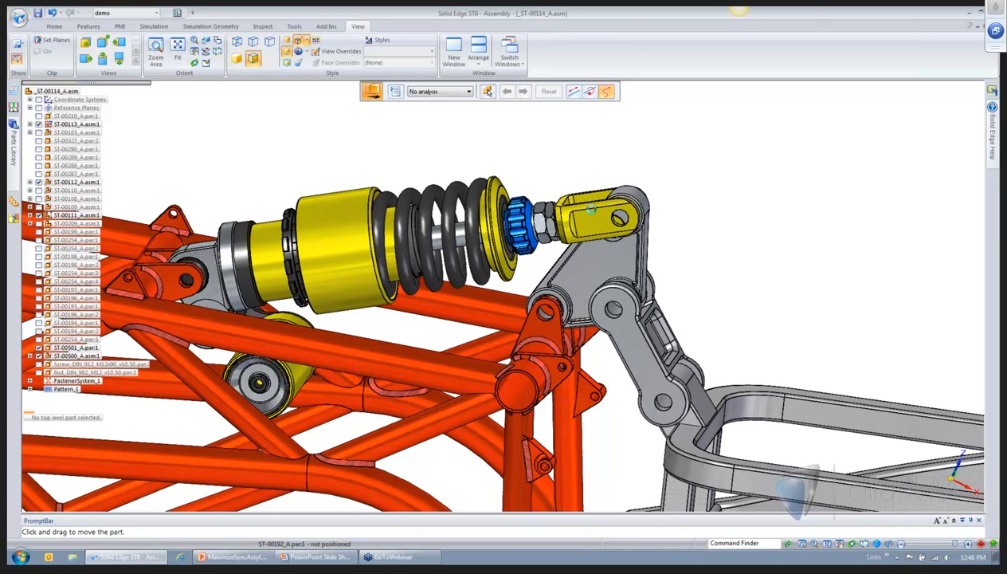
{"action": "key", "text": "Escape"}
- Examine the pivot boss of link ST-00502_A.par and its clearance between the lugs of ST-00501_A.par from several angles
{"action": "middle_click_drag", "start_coordinate": [744, 149], "coordinate": [753, 237]}
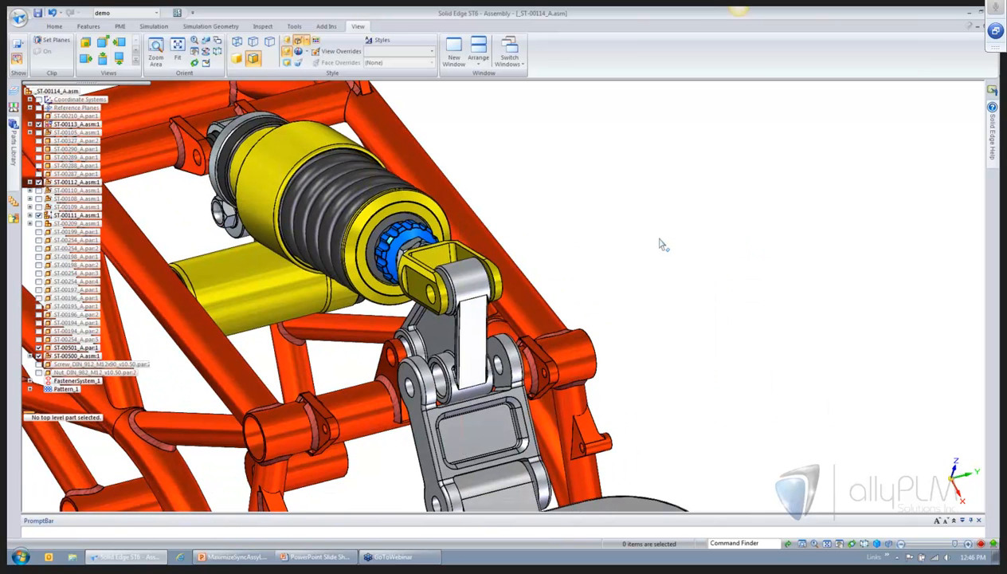
{"action": "middle_click_drag", "start_coordinate": [662, 244], "coordinate": [935, 238]}
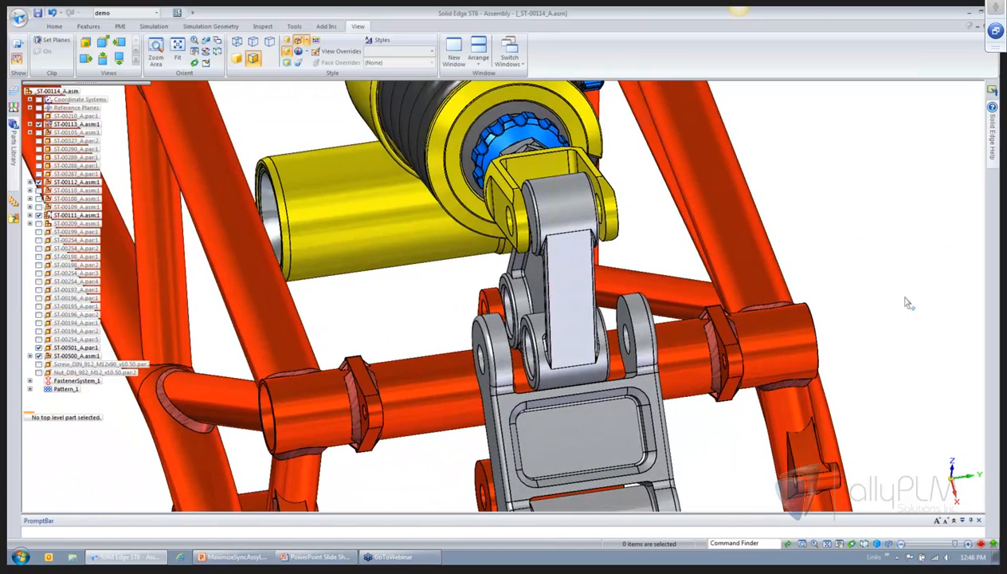
{"action": "scroll", "coordinate": [850, 366], "scroll_direction": "up", "scroll_amount": 5}
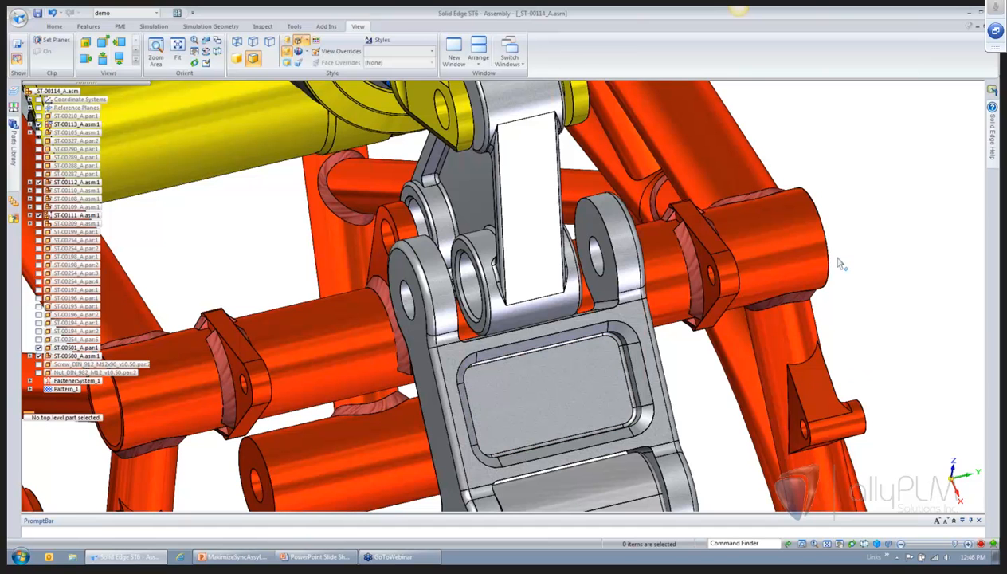
{"action": "middle_click_drag", "start_coordinate": [839, 263], "coordinate": [420, 246]}
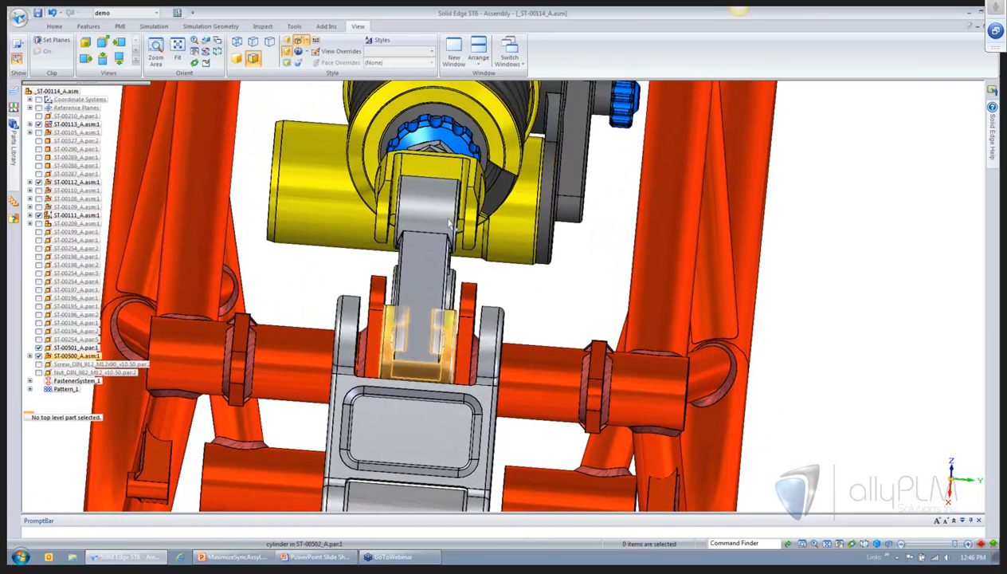
{"action": "middle_click_drag", "start_coordinate": [465, 400], "coordinate": [466, 239]}
{"action": "middle_click_drag", "start_coordinate": [465, 356], "coordinate": [488, 357]}
{"action": "scroll", "coordinate": [483, 351], "scroll_direction": "up", "scroll_amount": 4}
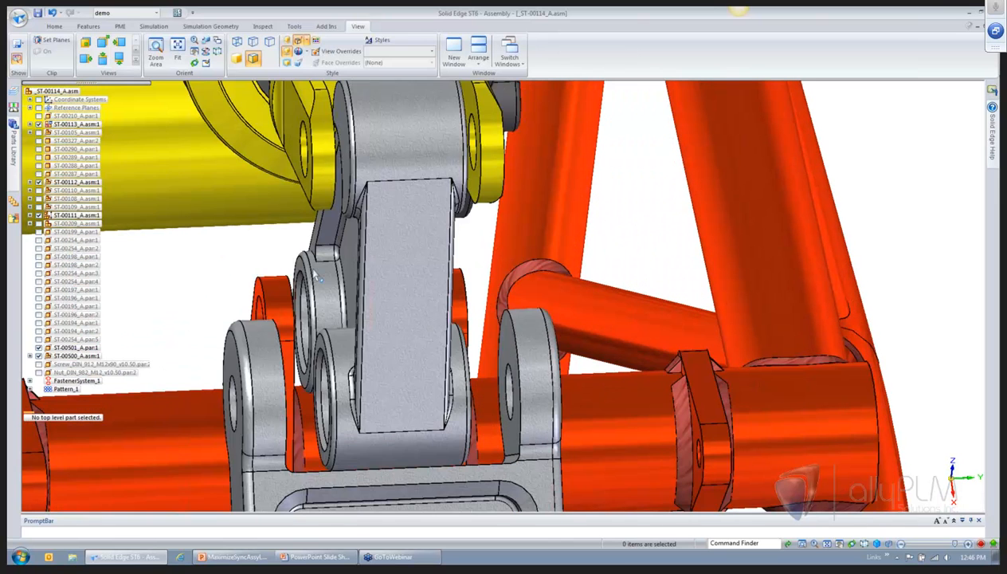
{"action": "middle_click_drag", "start_coordinate": [307, 267], "coordinate": [310, 267]}
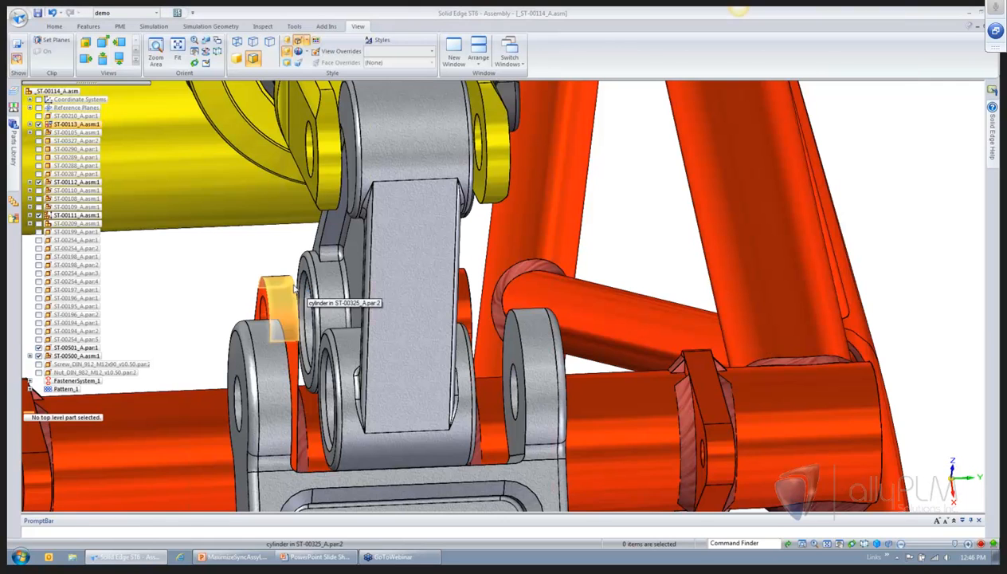
{"action": "right_click", "coordinate": [331, 291]}
{"action": "left_click", "coordinate": [270, 251]}
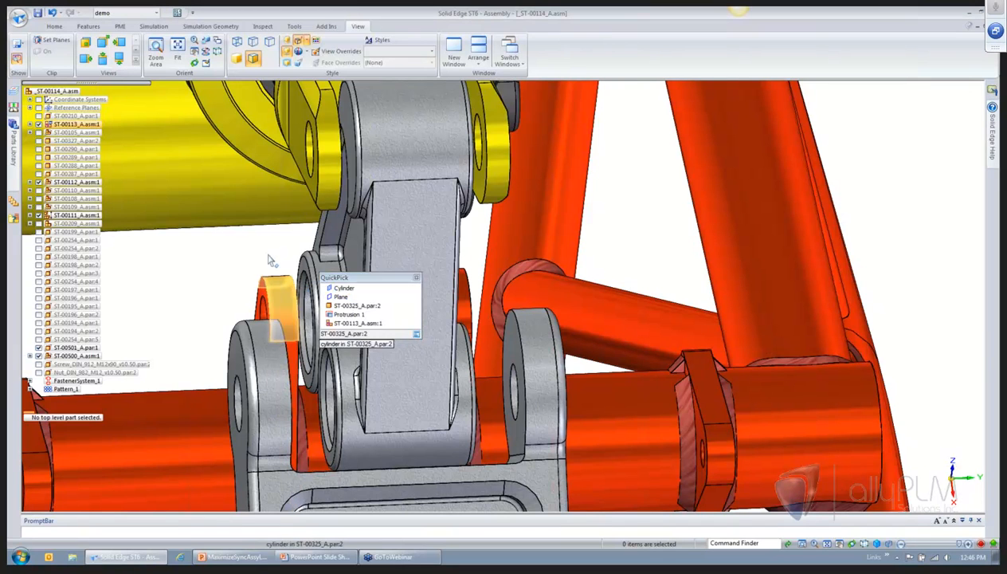
- Try moving the link's pivot boss end face outward to an edge of ST-00501_A.par, with Live Rules adjusting both ends
{"action": "scroll", "coordinate": [276, 275], "scroll_direction": "down", "scroll_amount": 4}
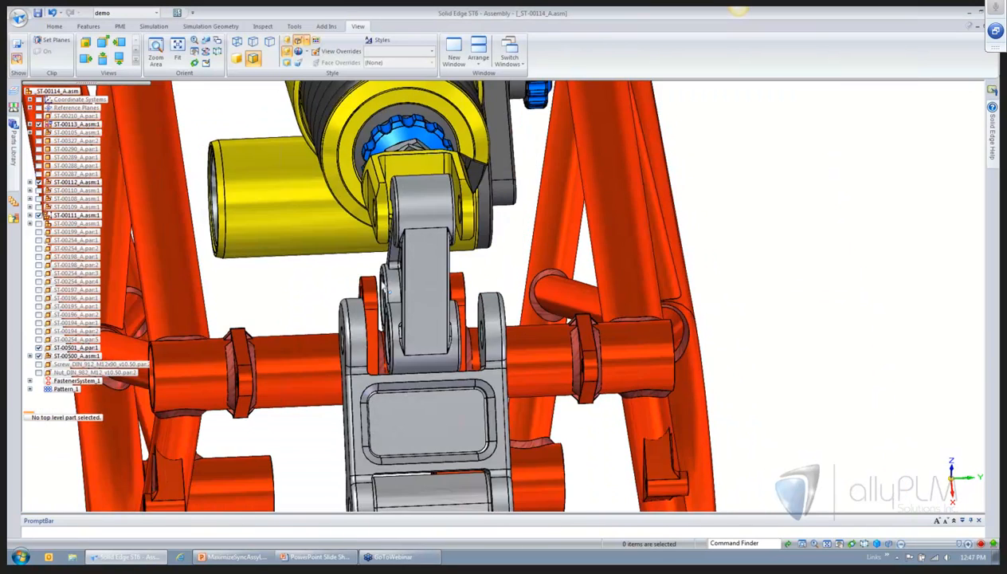
{"action": "scroll", "coordinate": [400, 341], "scroll_direction": "down", "scroll_amount": 2}
{"action": "scroll", "coordinate": [490, 334], "scroll_direction": "up", "scroll_amount": 4}
{"action": "middle_click_drag", "start_coordinate": [490, 335], "coordinate": [530, 317]}
{"action": "left_click", "coordinate": [419, 296]}
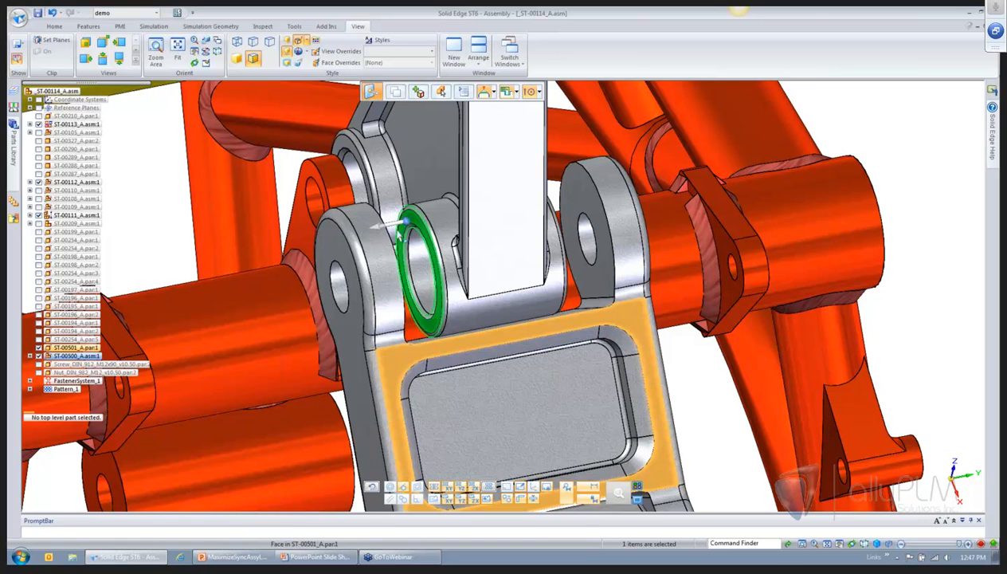
{"action": "left_click", "coordinate": [391, 224]}
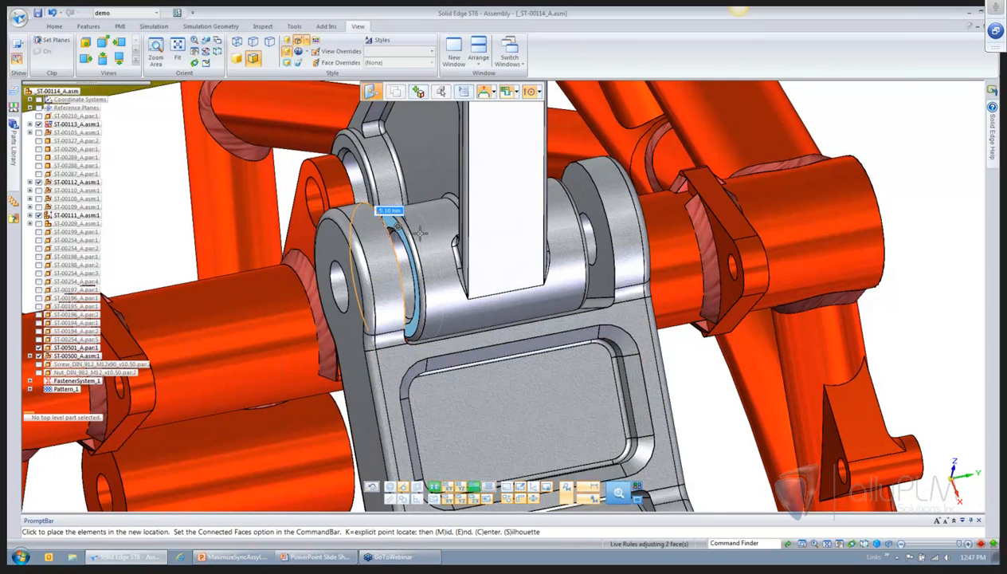
{"action": "scroll", "coordinate": [426, 237], "scroll_direction": "down", "scroll_amount": 4}
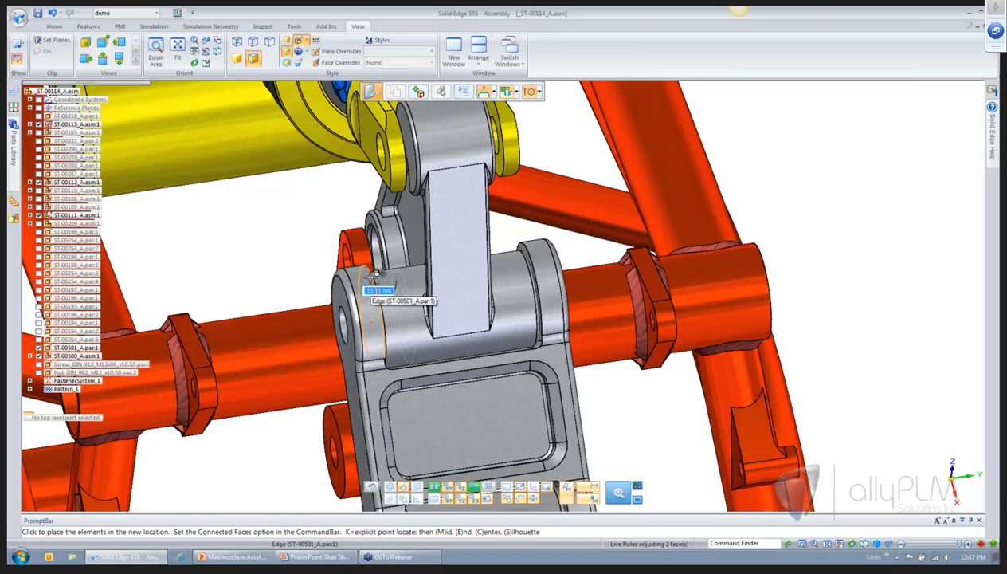
{"action": "left_click", "coordinate": [374, 275]}
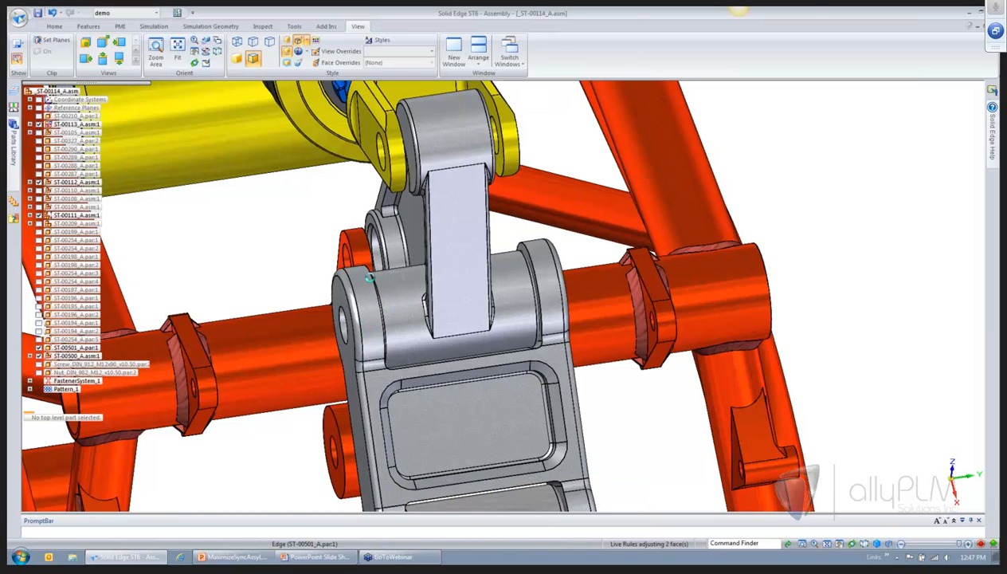
{"action": "left_click", "coordinate": [300, 241]}
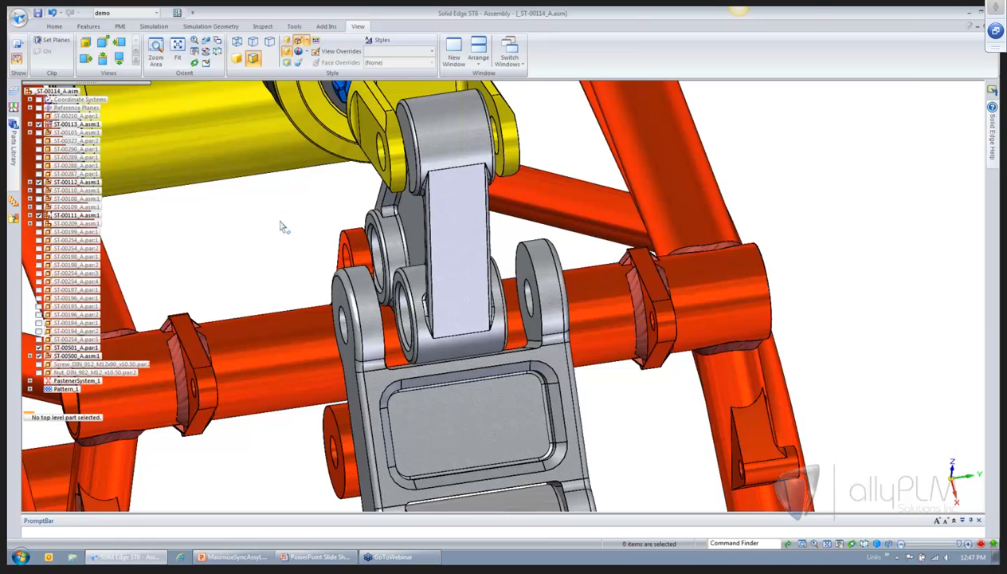
- Select the boss end face of link ST-00502_A.par and move it outward along its axis toward the lug of ST-00501_A.par
{"action": "left_click", "coordinate": [401, 288]}
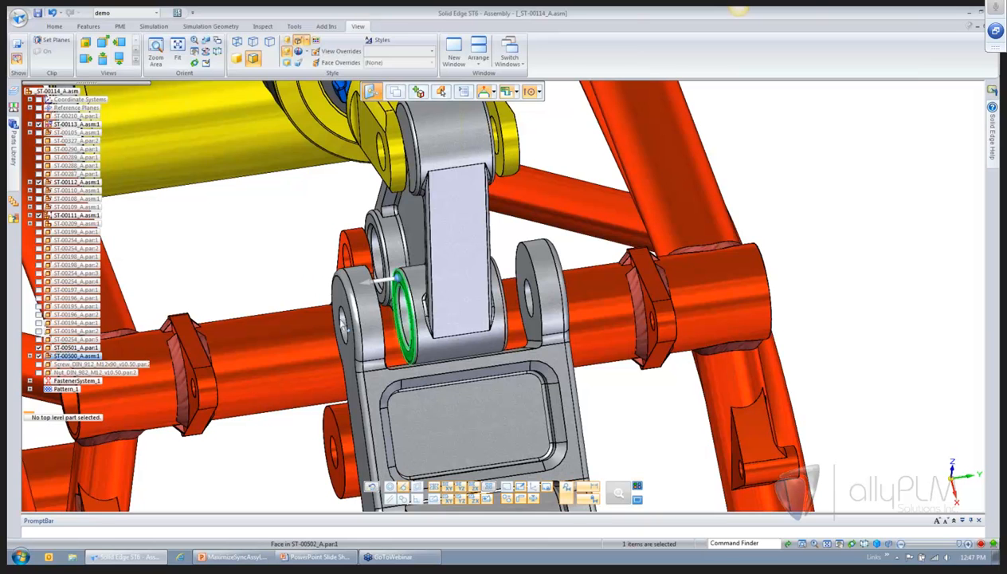
{"action": "left_click", "coordinate": [377, 281]}
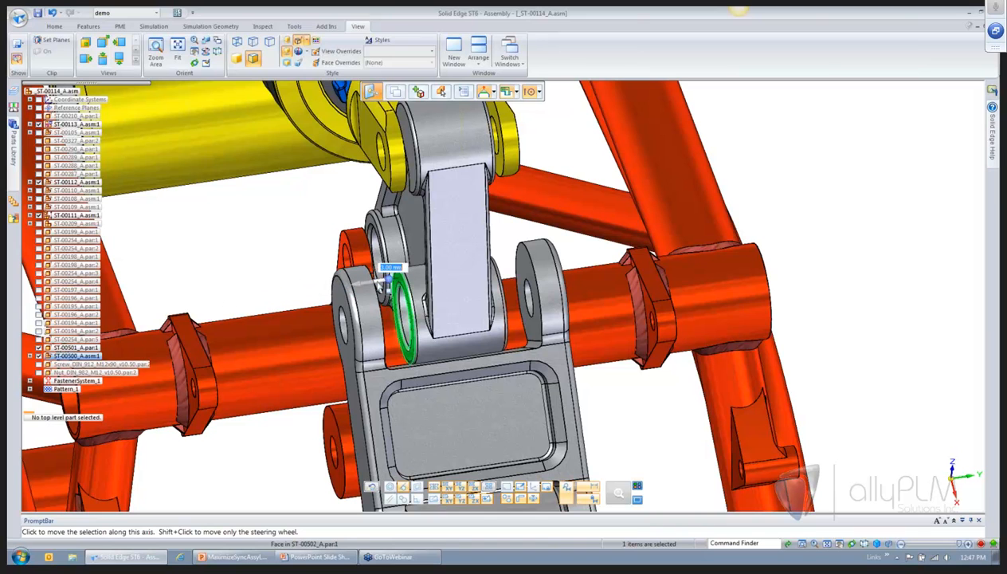
{"action": "left_click", "coordinate": [383, 284]}
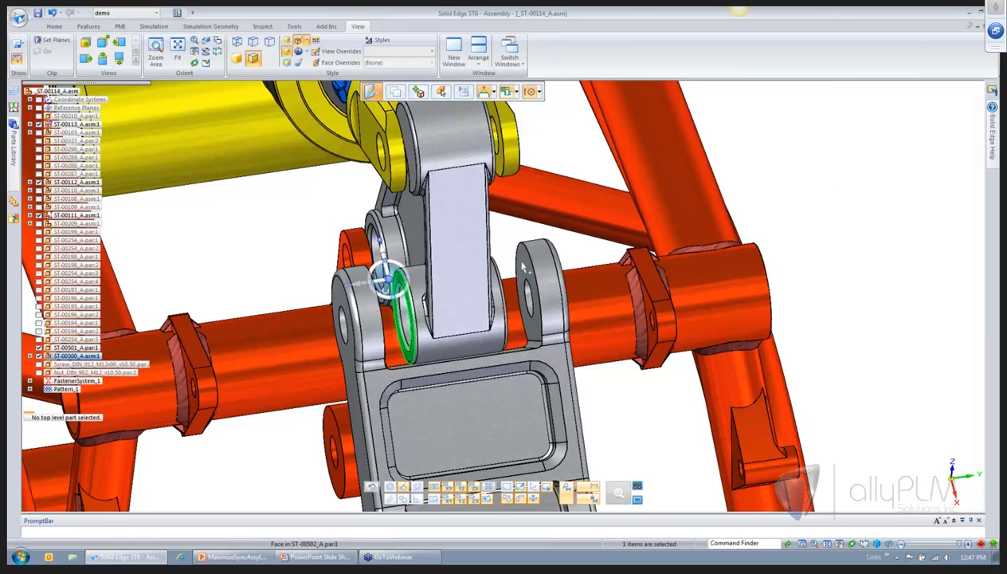
{"action": "left_click", "coordinate": [379, 278]}
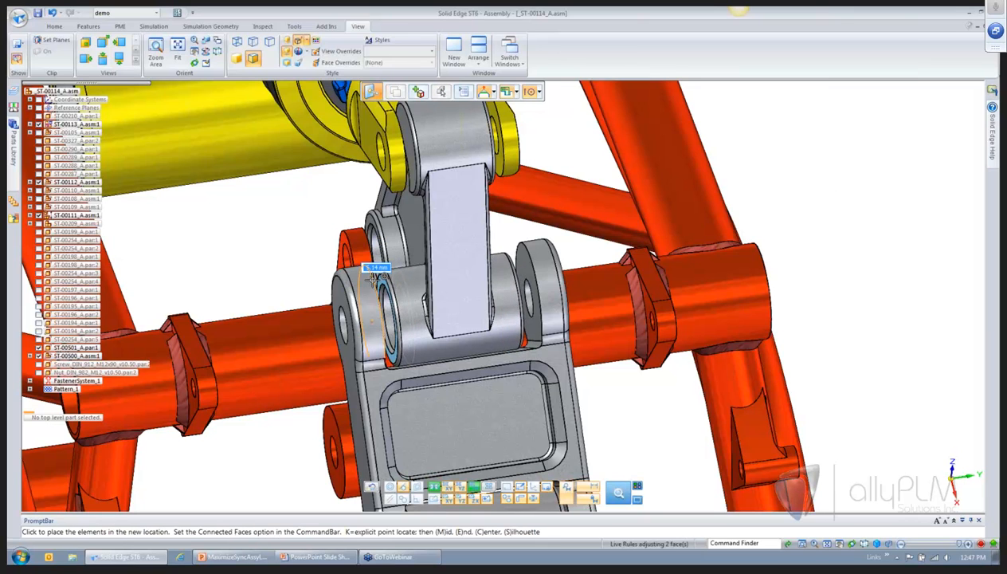
{"action": "left_click", "coordinate": [371, 276]}
{"action": "left_click", "coordinate": [306, 244]}
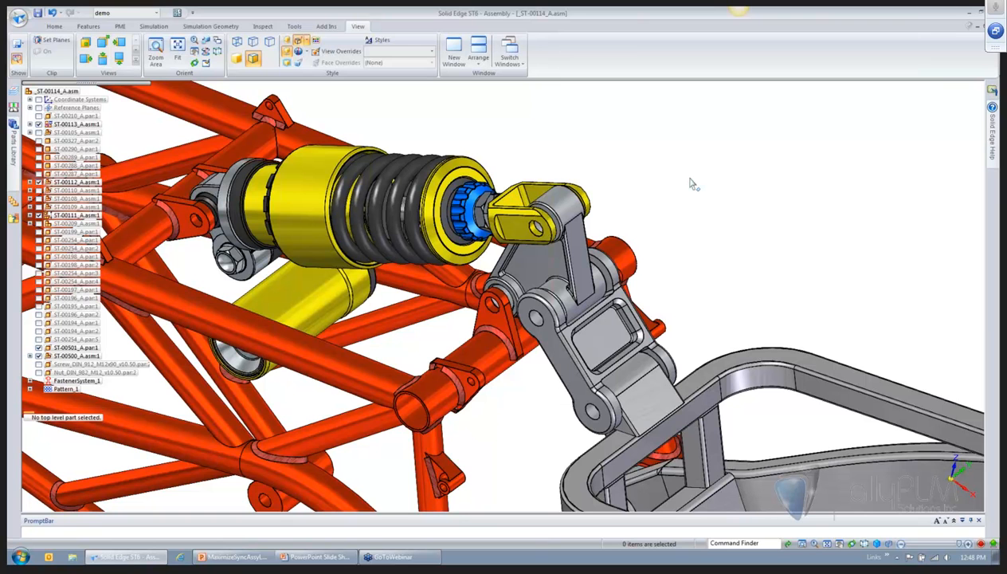
- Move the cylindrical end face of link ST-00502_A.par slightly with the steering wheel so the connected shock clevis follows
{"action": "middle_click_drag", "start_coordinate": [691, 180], "coordinate": [676, 231]}
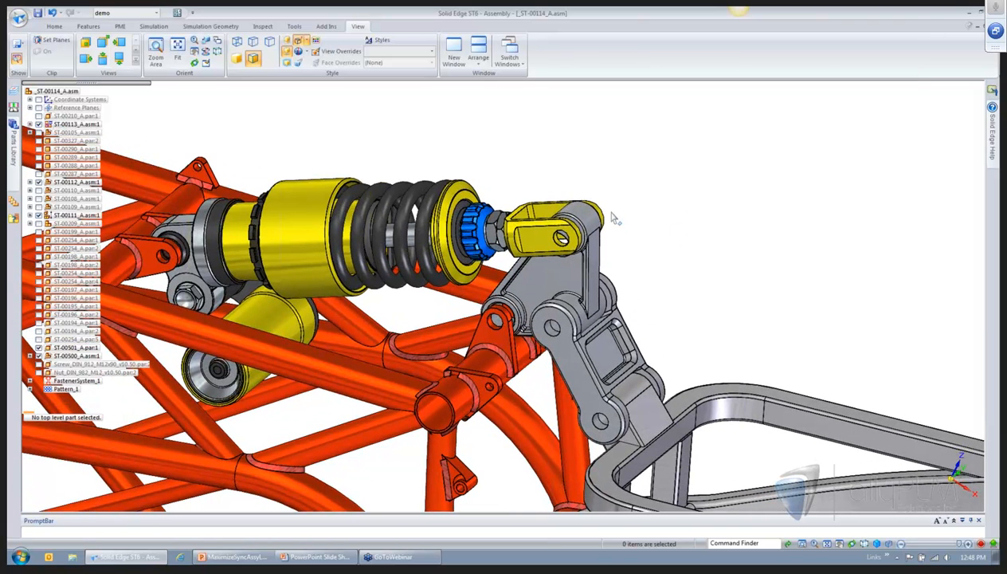
{"action": "left_click", "coordinate": [562, 236]}
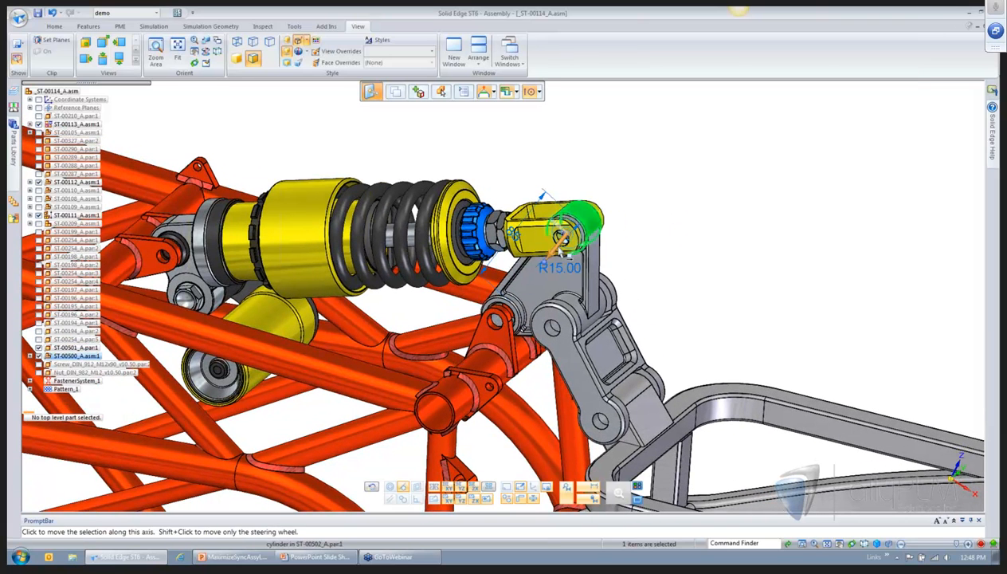
{"action": "left_click", "coordinate": [562, 237]}
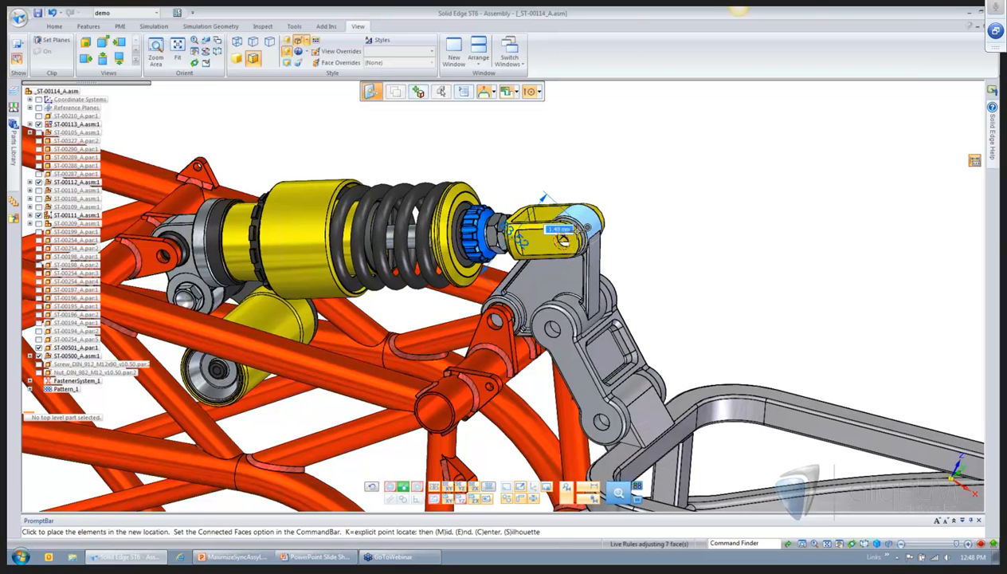
{"action": "left_click", "coordinate": [562, 236]}
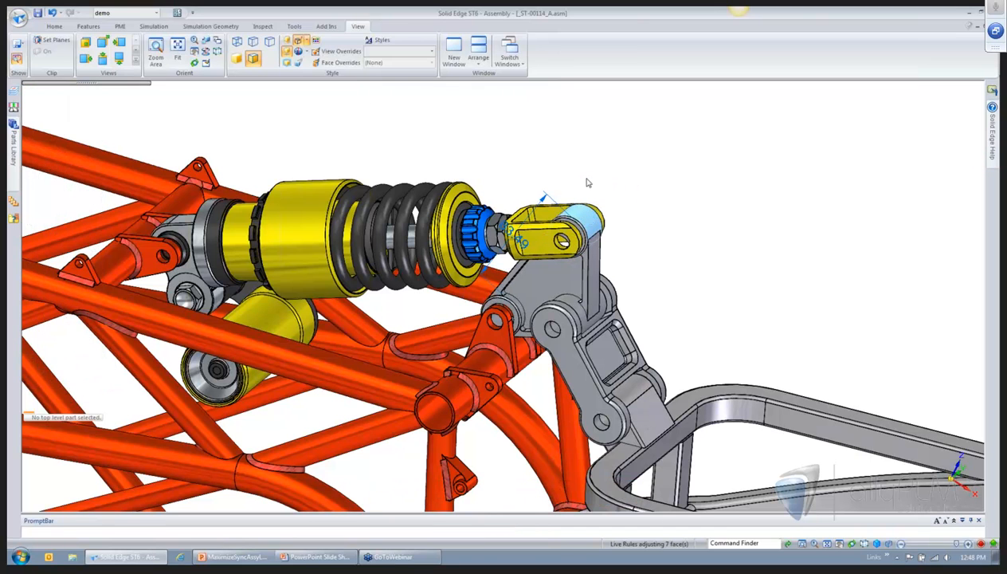
- Close the motorcycle assembly _ST-00114_A.asm without saving the changes
{"action": "left_click", "coordinate": [18, 18]}
{"action": "left_click", "coordinate": [40, 260]}
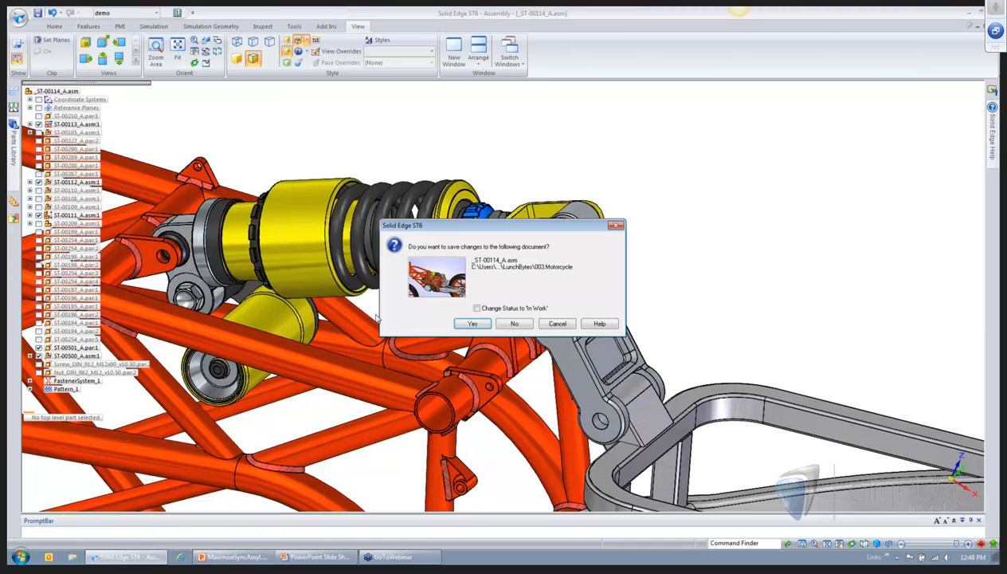
{"action": "left_click", "coordinate": [515, 324]}
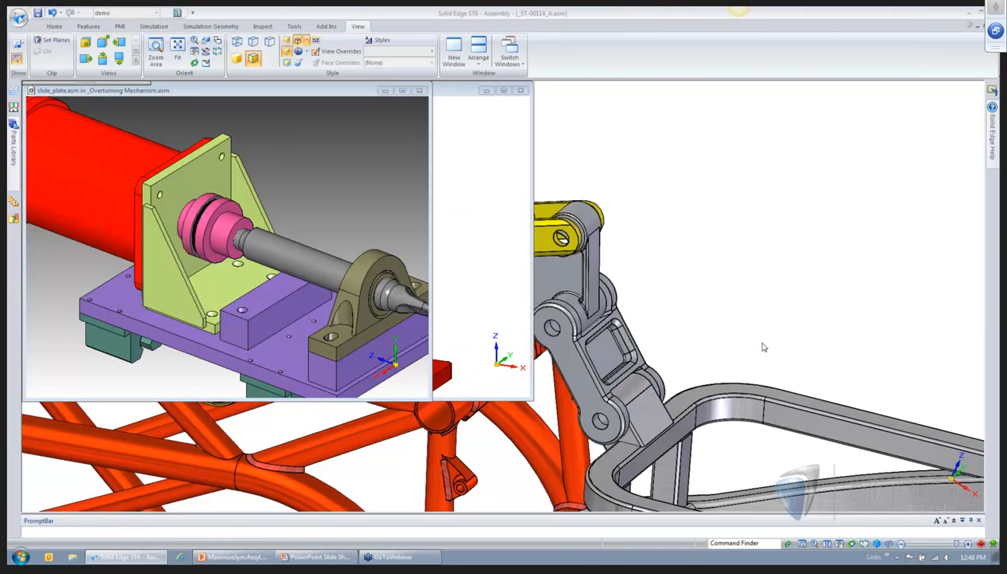
- Switch to the open assembly _Screw Compressor.asm and leave nothing selected
{"action": "key", "text": "ctrl+Tab"}
{"action": "key", "text": "ctrl+Tab"}
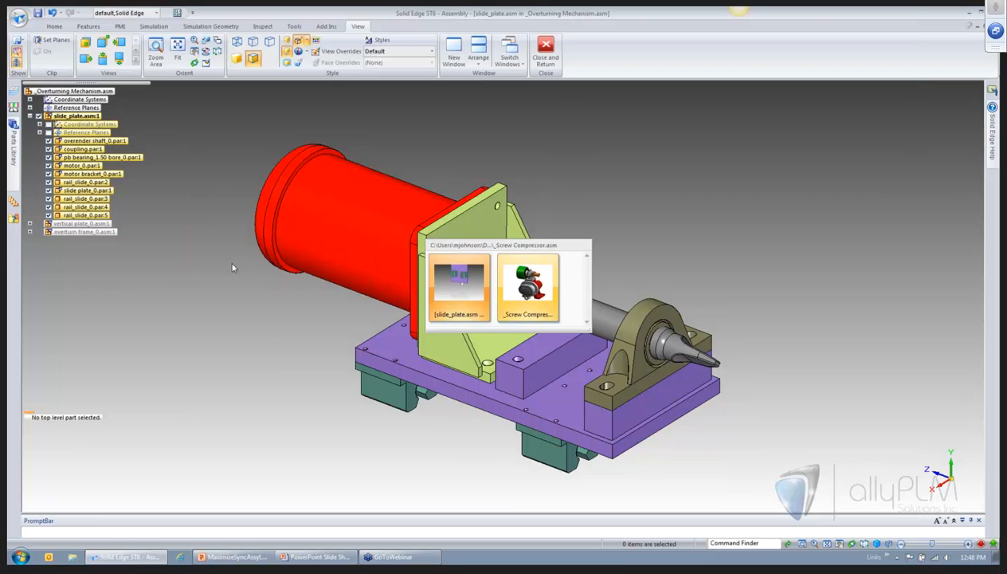
{"action": "key", "text": "ctrl+Tab"}
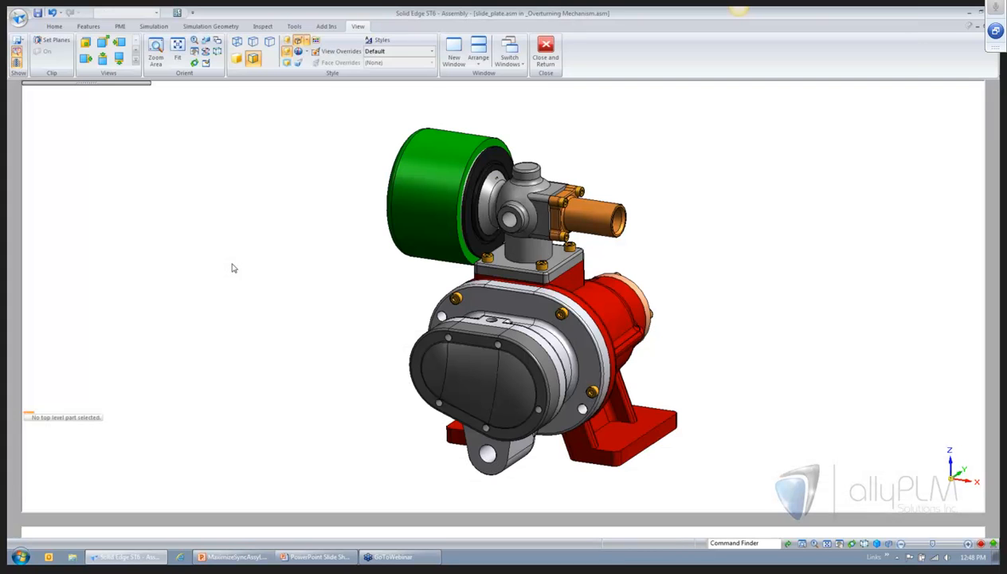
{"action": "right_click", "coordinate": [288, 254]}
{"action": "left_click", "coordinate": [271, 218]}
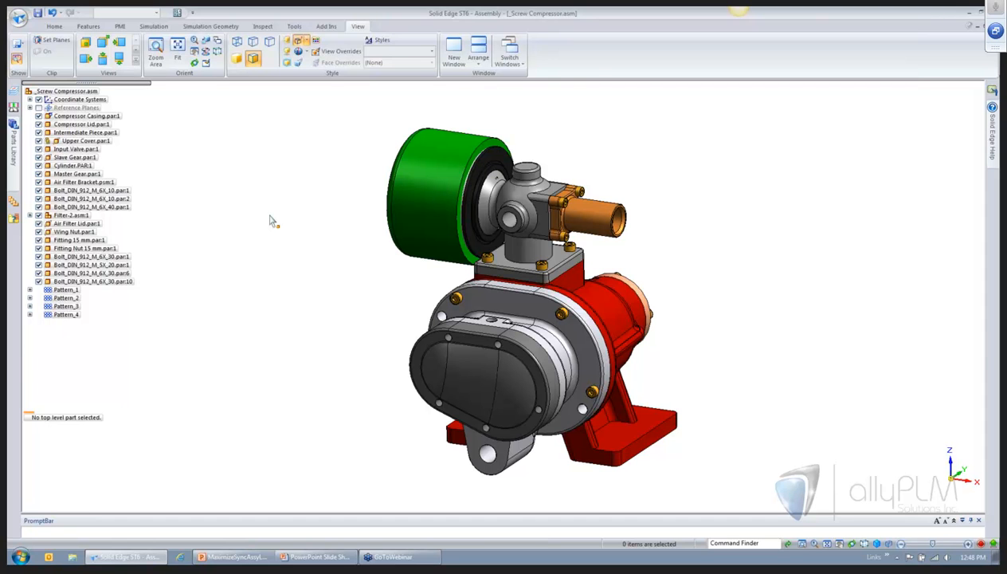
- Open Air Filter Lid.par for in-place editing from the assembly and return to the assembly without changing it
{"action": "middle_click_drag", "start_coordinate": [284, 235], "coordinate": [309, 271]}
{"action": "scroll", "coordinate": [440, 203], "scroll_direction": "up", "scroll_amount": 2}
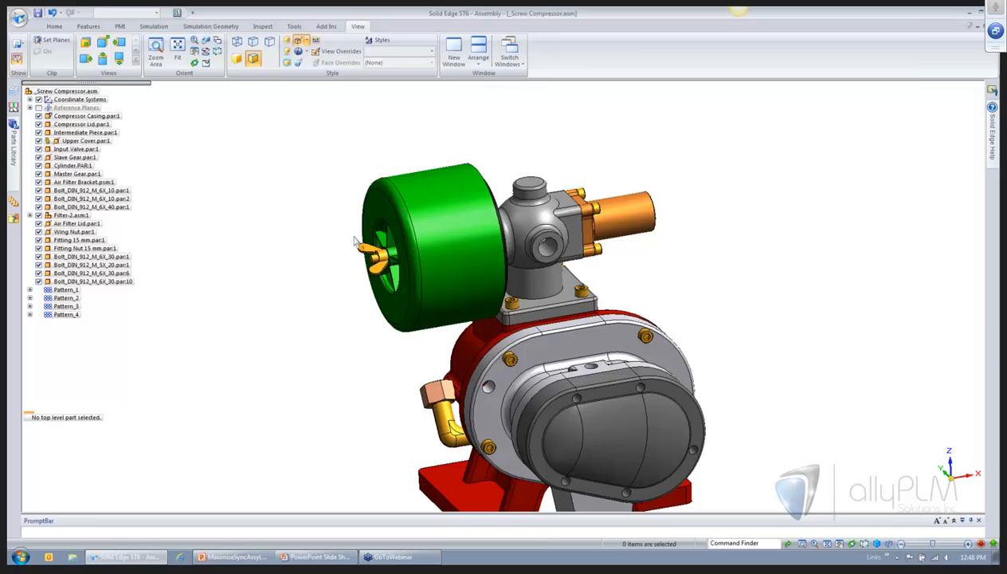
{"action": "left_click", "coordinate": [417, 207]}
{"action": "left_click", "coordinate": [466, 245]}
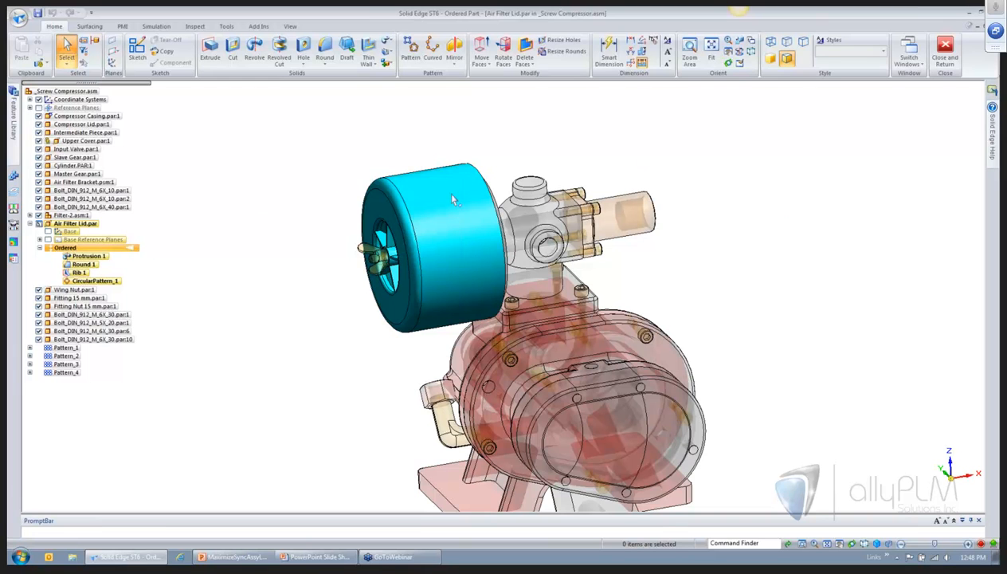
{"action": "left_click", "coordinate": [946, 52]}
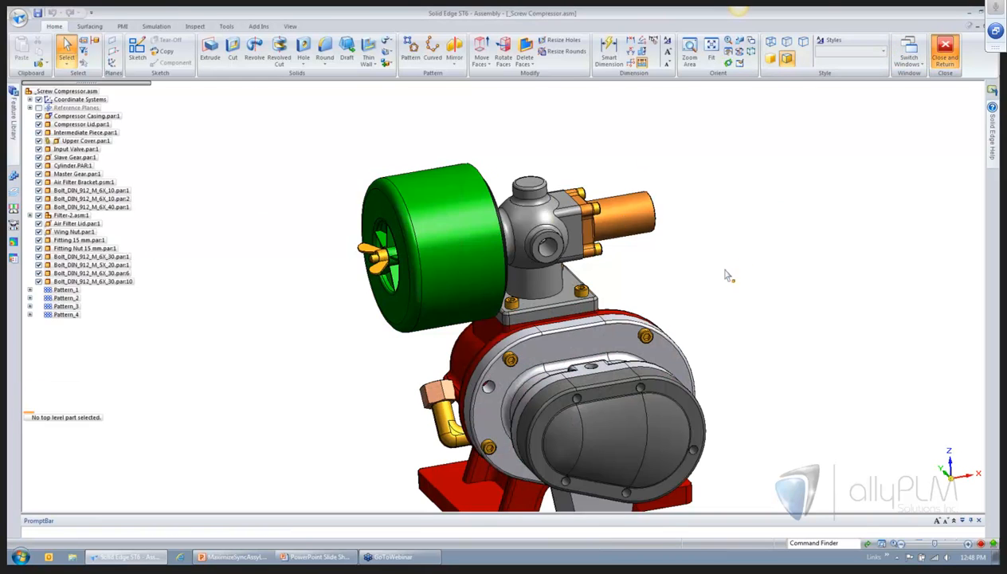
- Open Cylinder.PAR for in-place editing and return to the screw compressor assembly without changing it
{"action": "left_click", "coordinate": [616, 213]}
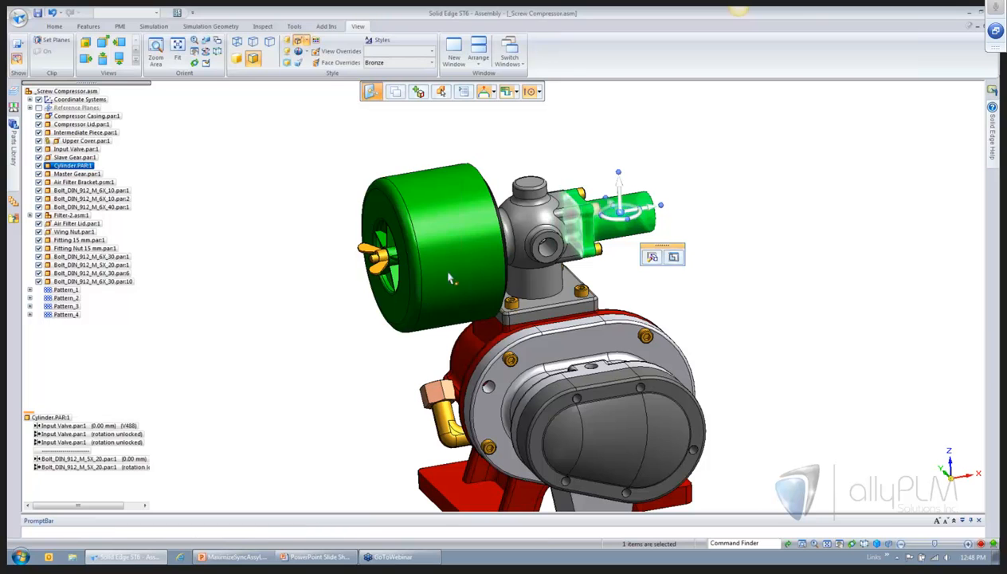
{"action": "left_click", "coordinate": [673, 257]}
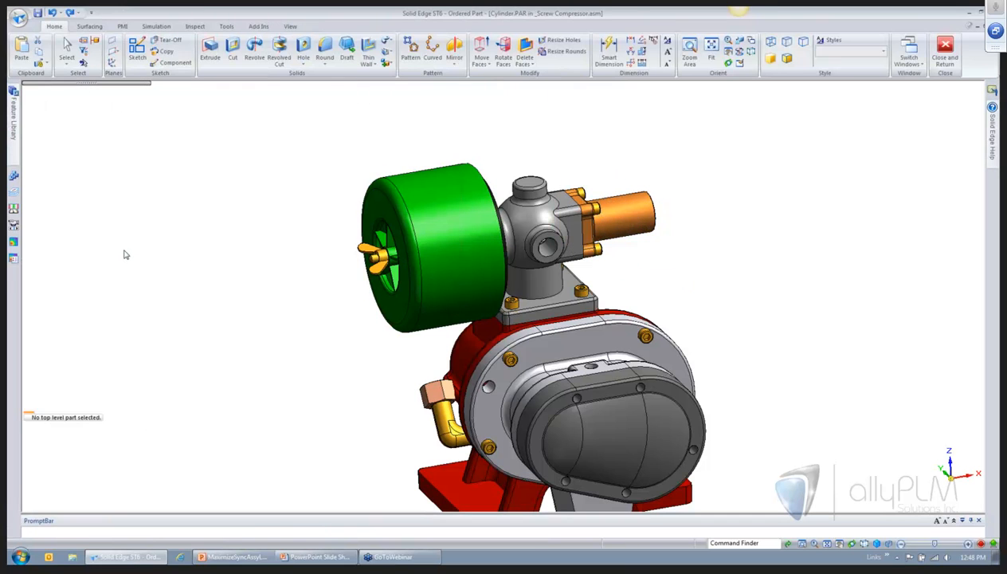
{"action": "left_click", "coordinate": [945, 55]}
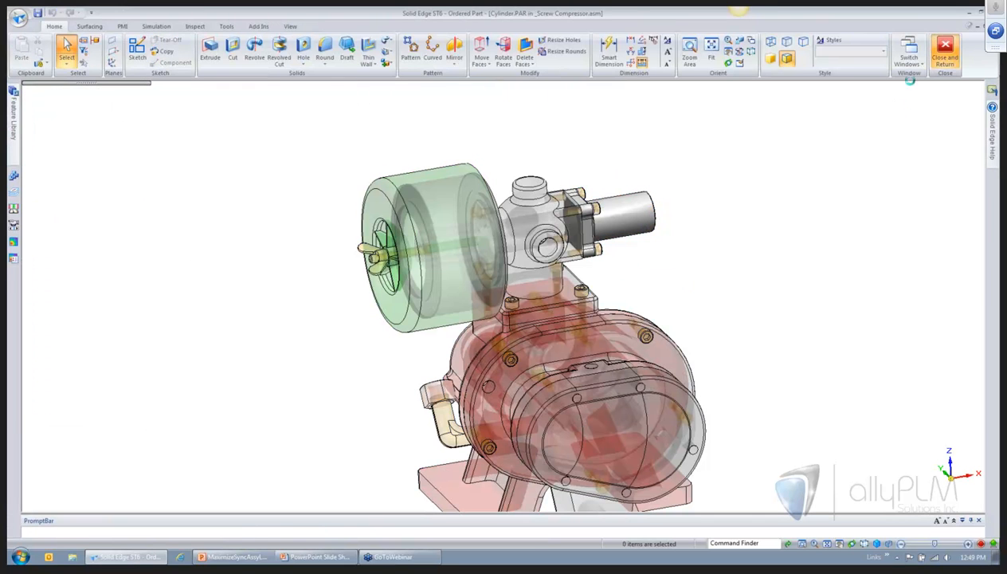
- Dynamically edit the tube protrusion of Cylinder.PAR from within the assembly and set its outer diameter to 28 mm
{"action": "scroll", "coordinate": [697, 271], "scroll_direction": "up", "scroll_amount": 5}
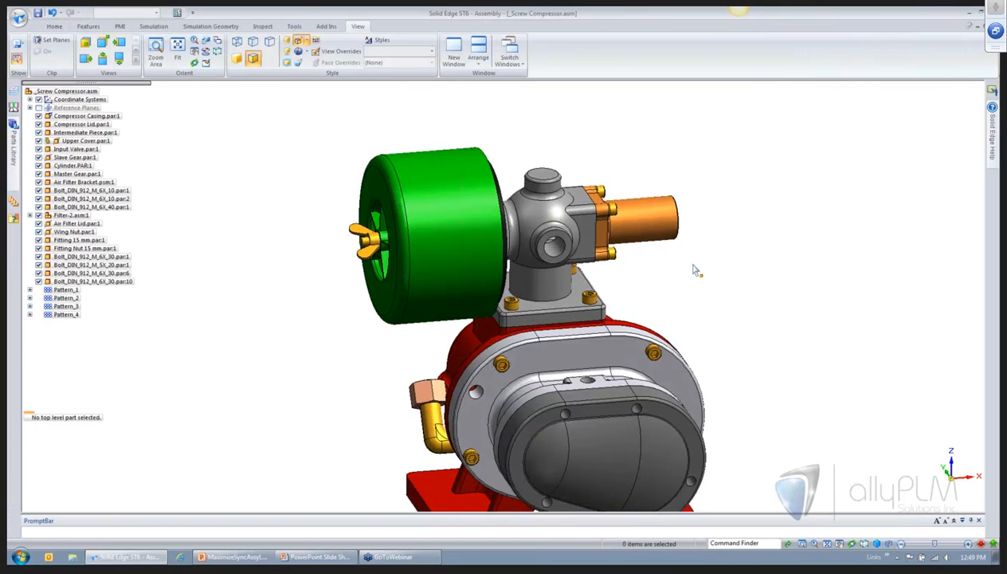
{"action": "scroll", "coordinate": [749, 306], "scroll_direction": "down", "scroll_amount": 1}
{"action": "middle_click_drag", "start_coordinate": [749, 307], "coordinate": [756, 301]}
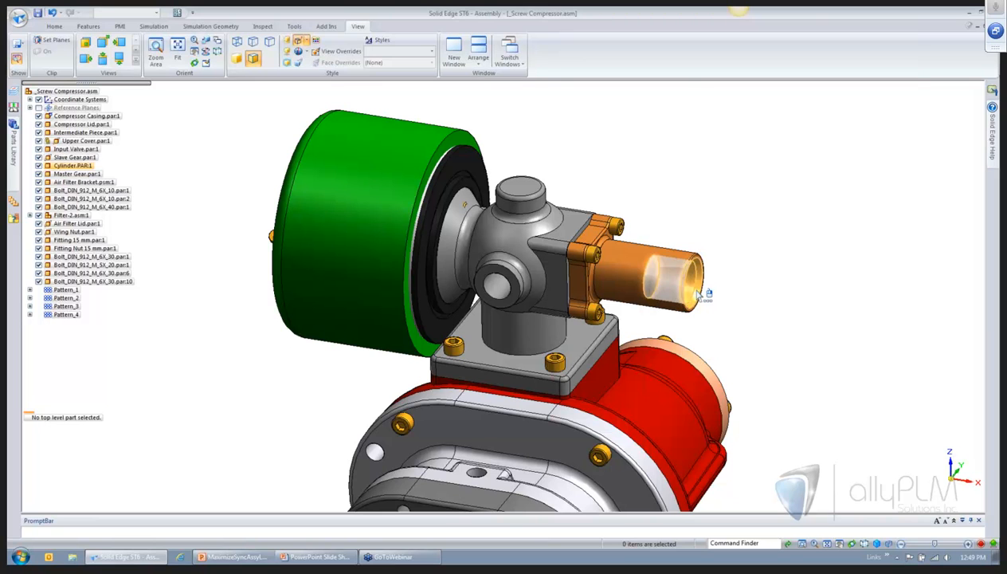
{"action": "left_click", "coordinate": [628, 279]}
{"action": "middle_click_drag", "start_coordinate": [659, 334], "coordinate": [596, 332]}
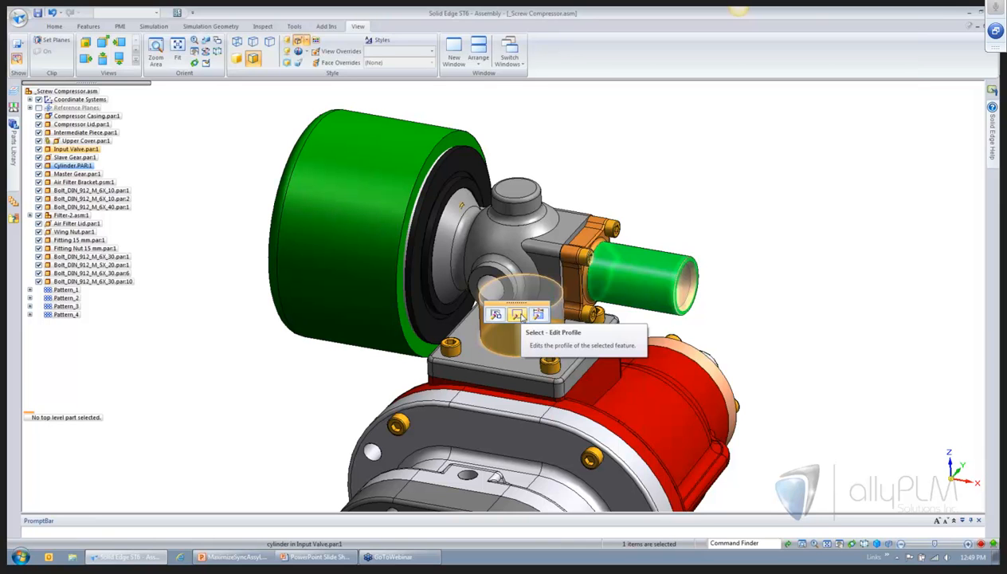
{"action": "left_click", "coordinate": [518, 314]}
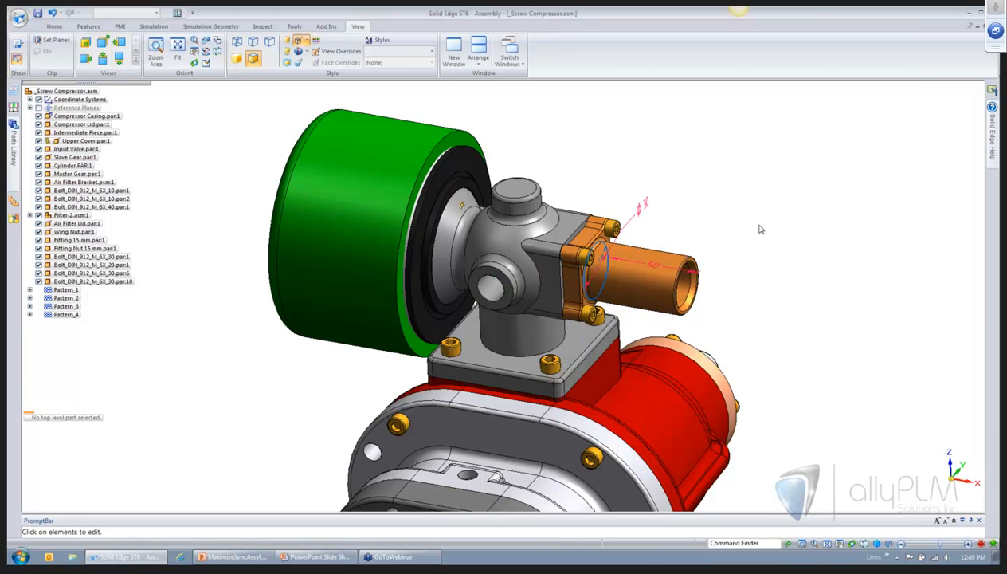
{"action": "middle_click_drag", "start_coordinate": [759, 225], "coordinate": [716, 229]}
{"action": "left_click", "coordinate": [649, 252]}
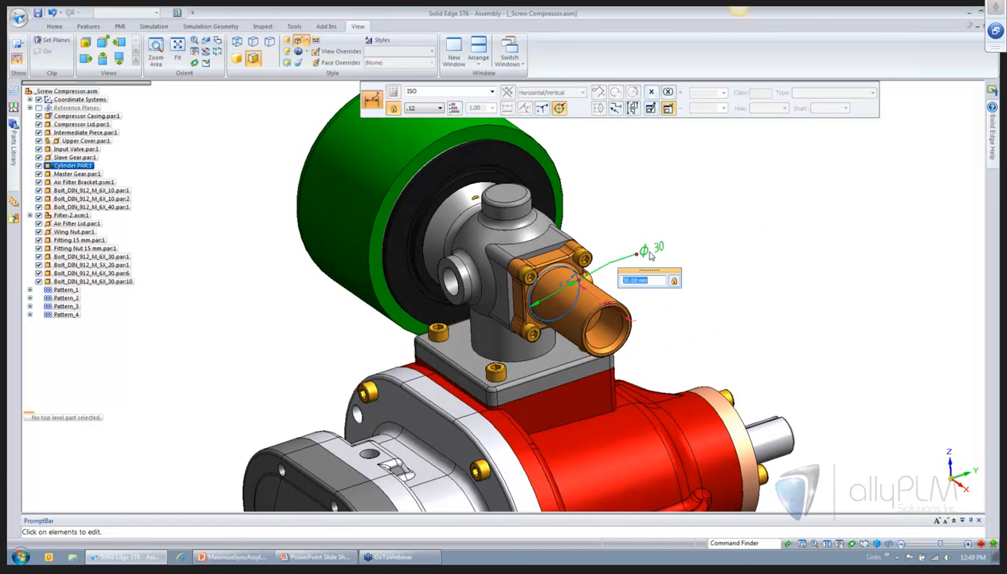
{"action": "type", "text": "28"}
{"action": "key", "text": "Return"}
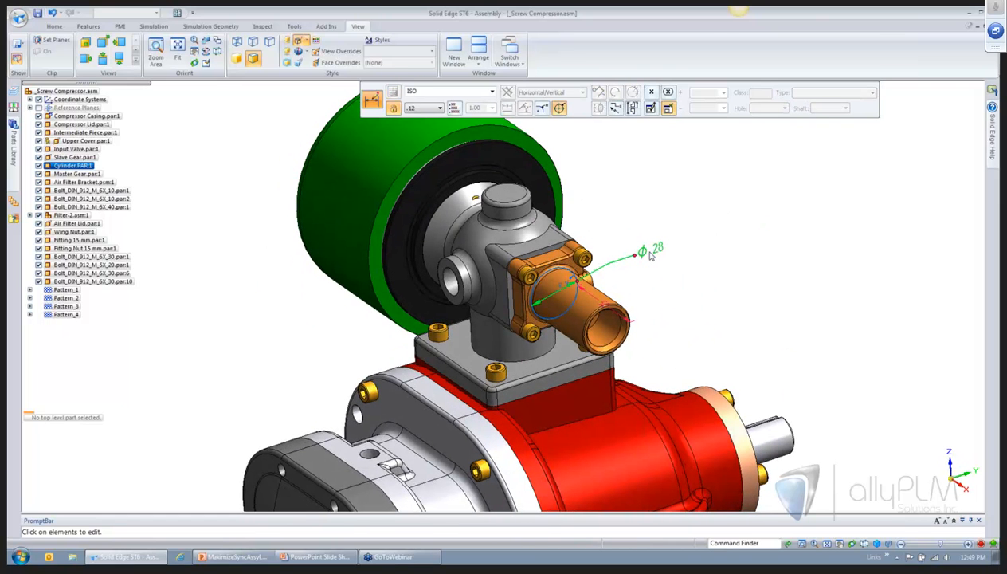
- Increase the length dimension of the Cylinder.PAR tube and finish editing the protrusion
{"action": "left_click", "coordinate": [601, 305]}
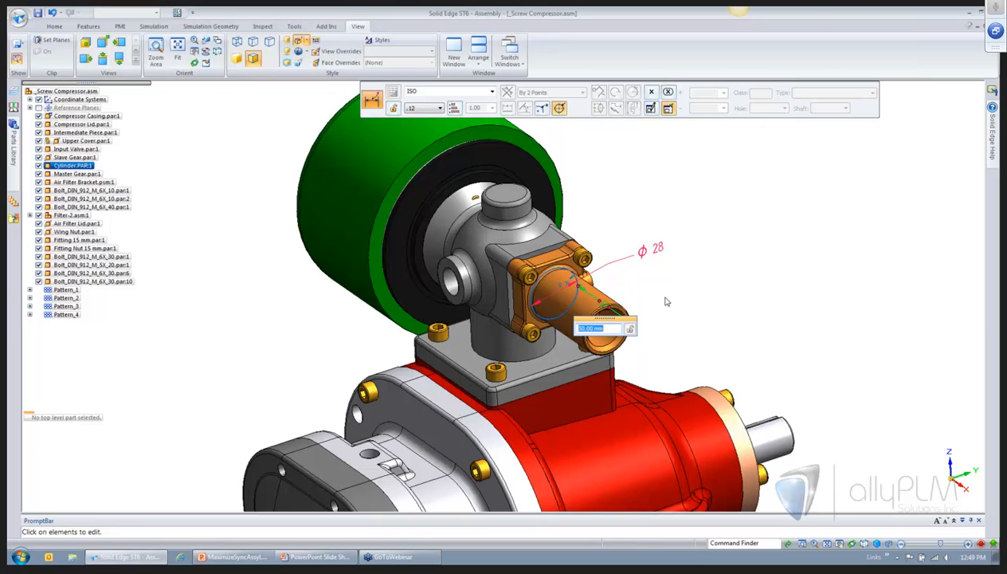
{"action": "key", "text": "Return"}
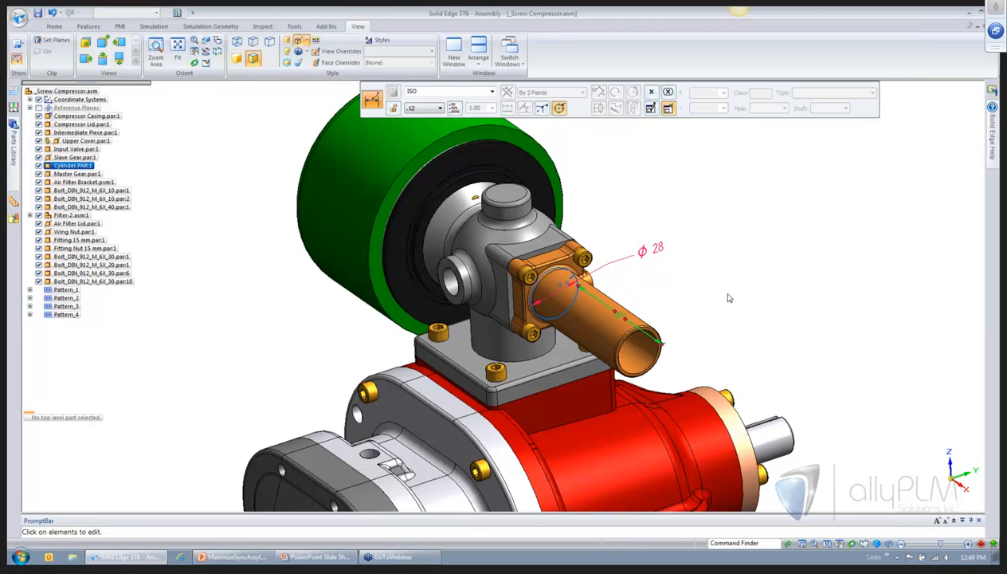
{"action": "right_click", "coordinate": [726, 294]}
{"action": "left_click", "coordinate": [726, 294]}
- Dynamically edit the inner cutout of the Cylinder.PAR tube and set the profile dimension beside the 20 mm one to 5 mm
{"action": "middle_click_drag", "start_coordinate": [727, 294], "coordinate": [758, 344]}
{"action": "left_click", "coordinate": [667, 317]}
{"action": "left_click", "coordinate": [538, 316]}
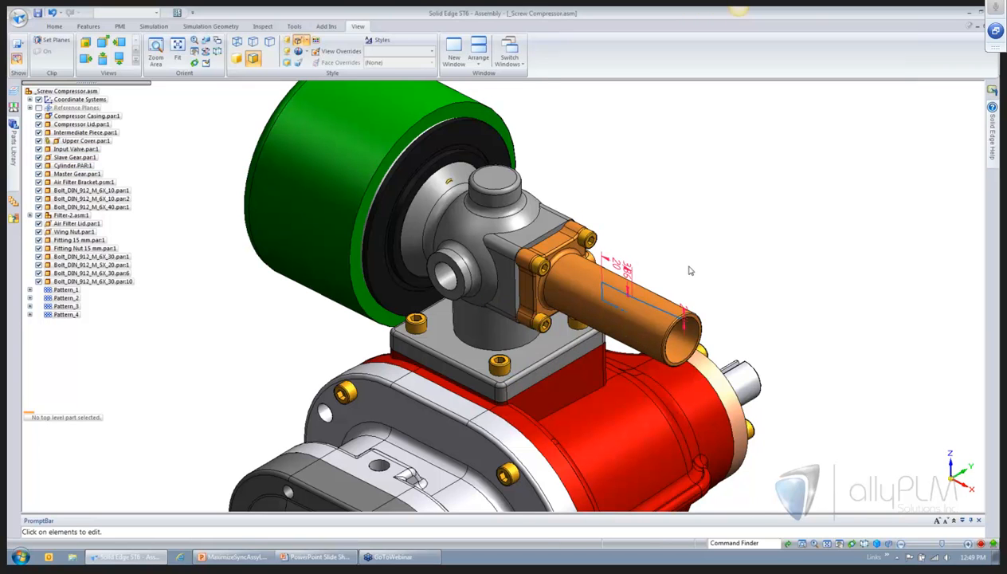
{"action": "left_click", "coordinate": [627, 283]}
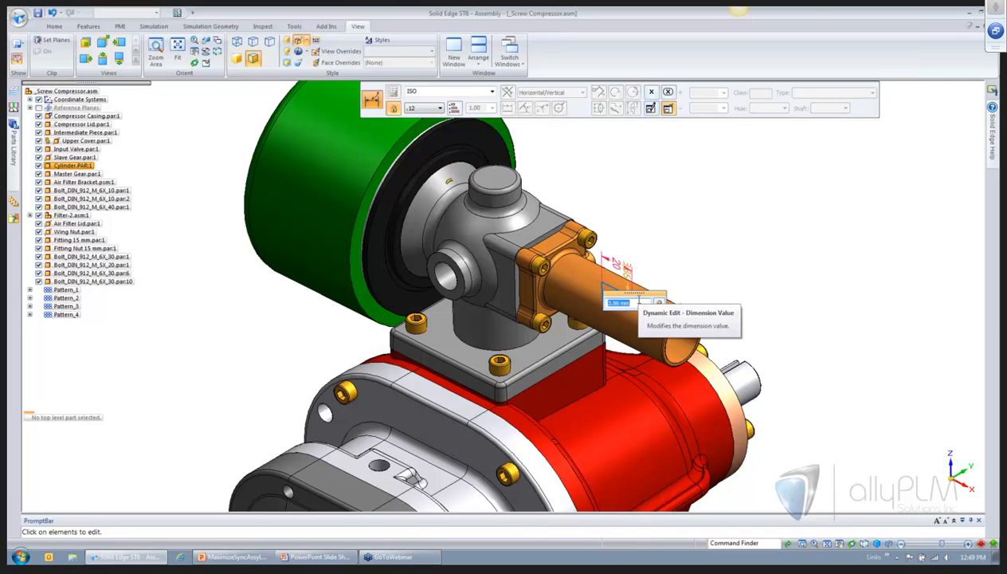
{"action": "type", "text": "5"}
{"action": "key", "text": "Return"}
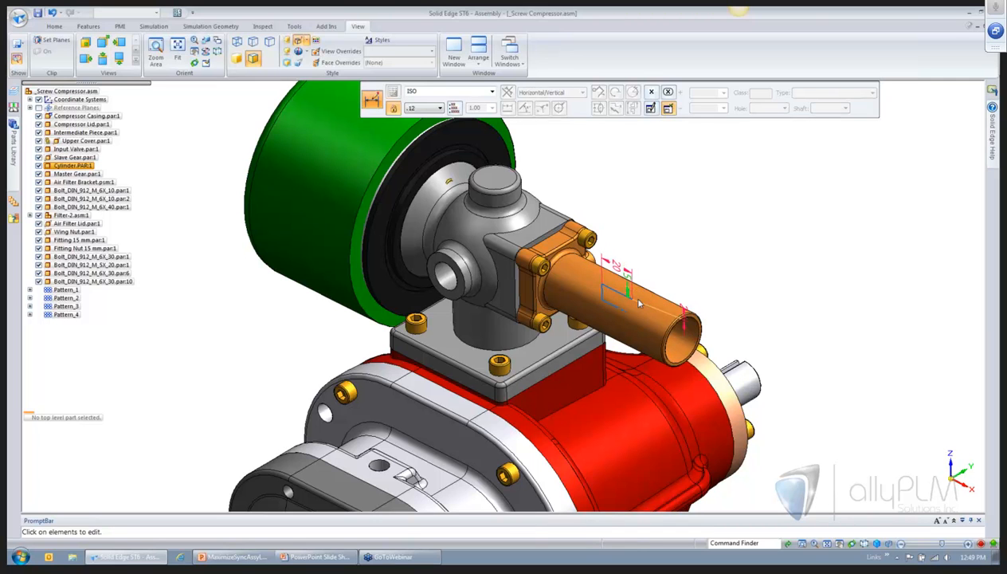
- Set the cutout profile's dimension at the tube's open end to 1 mm and finish the dynamic edit
{"action": "left_click", "coordinate": [687, 340]}
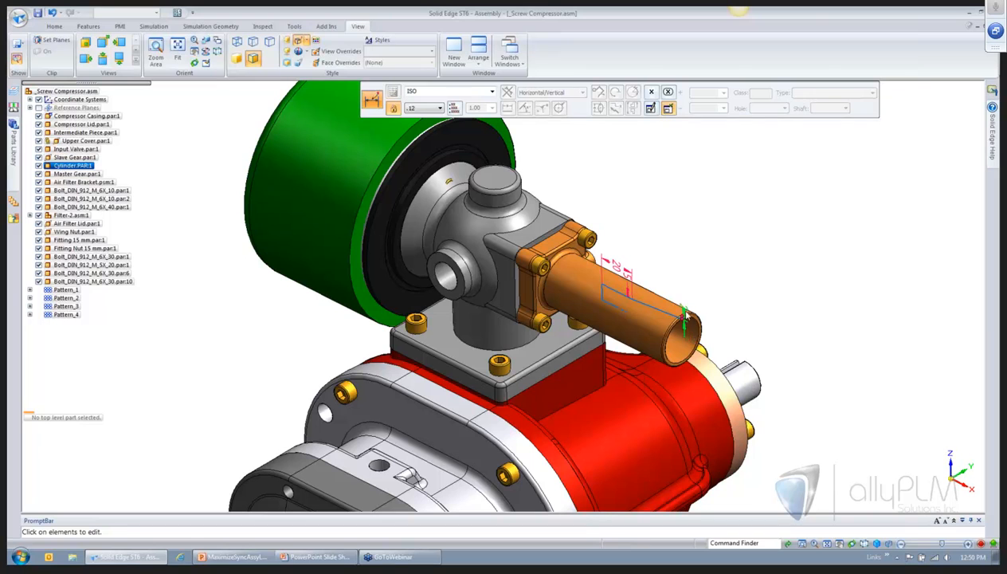
{"action": "type", "text": "1"}
{"action": "key", "text": "Return"}
{"action": "left_click", "coordinate": [745, 265]}
{"action": "left_click", "coordinate": [722, 258]}
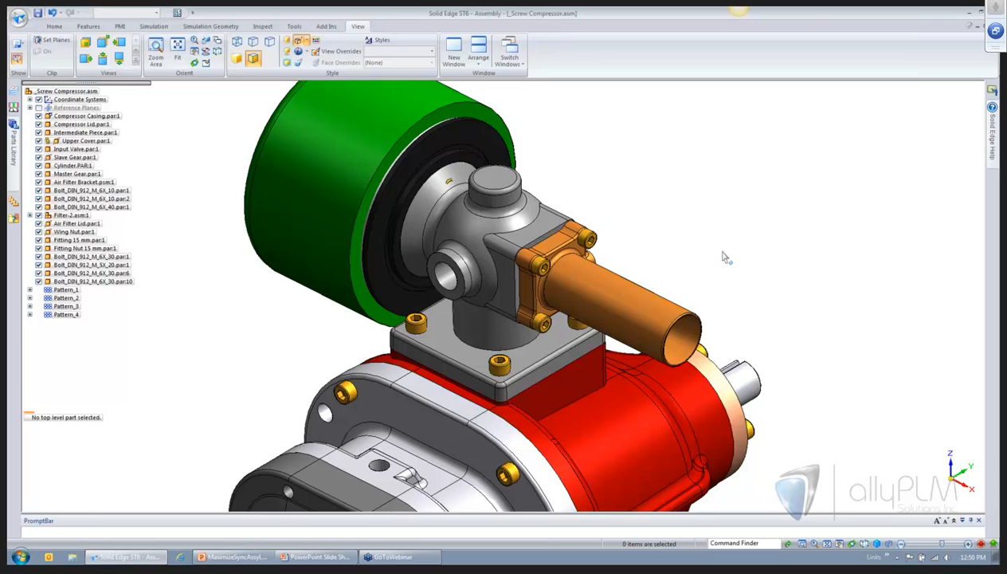
- Dynamically edit the rib around the wing nut in Air Filter Lid.par, increase its thickness dimension, and finish the edit
{"action": "middle_click_drag", "start_coordinate": [724, 253], "coordinate": [715, 252]}
{"action": "scroll", "coordinate": [564, 235], "scroll_direction": "up", "scroll_amount": 4}
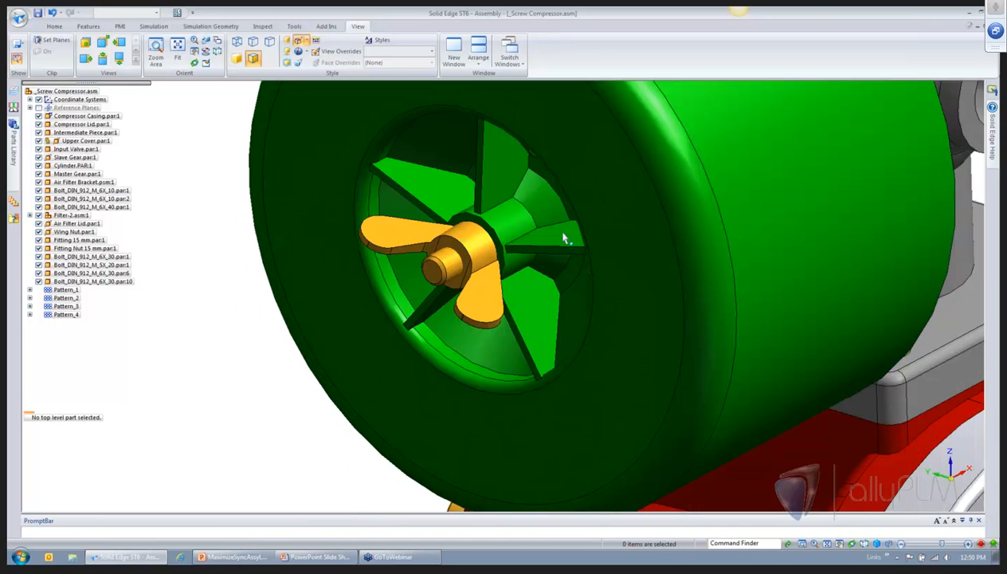
{"action": "middle_click_drag", "start_coordinate": [460, 182], "coordinate": [438, 309], "text": "shift"}
{"action": "scroll", "coordinate": [431, 263], "scroll_direction": "down", "scroll_amount": 1}
{"action": "scroll", "coordinate": [411, 257], "scroll_direction": "down", "scroll_amount": 1}
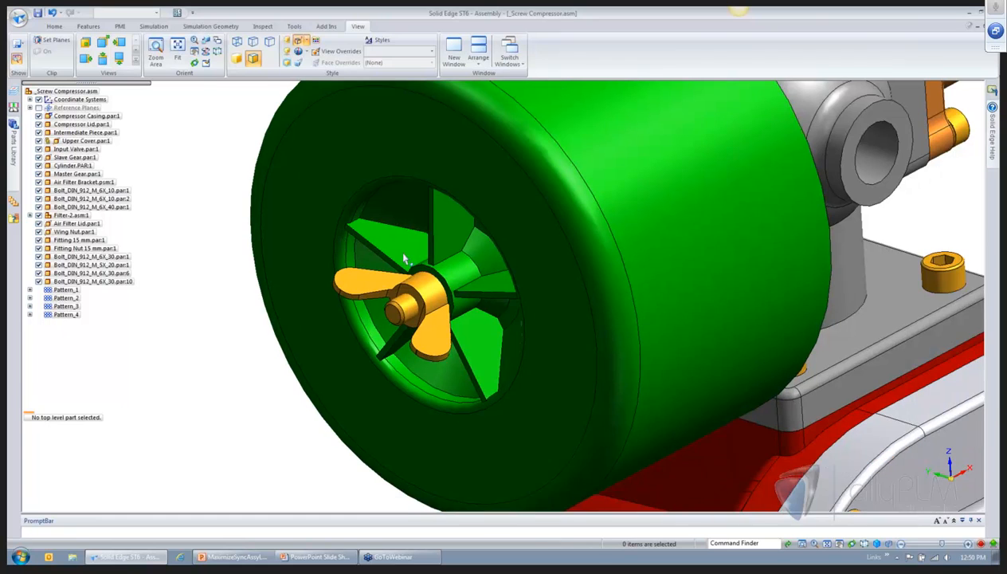
{"action": "scroll", "coordinate": [403, 256], "scroll_direction": "down", "scroll_amount": 1}
{"action": "left_click", "coordinate": [399, 255]}
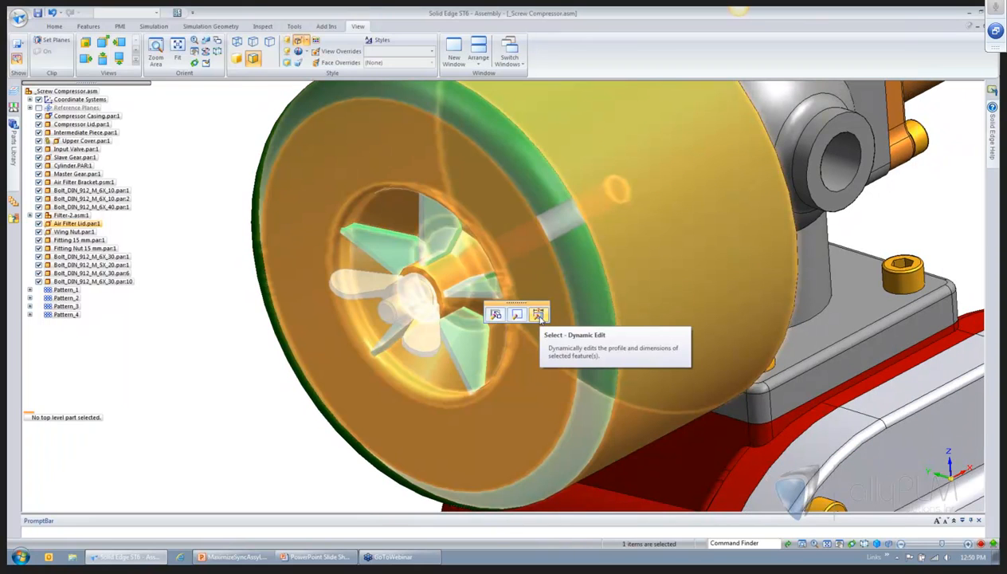
{"action": "left_click", "coordinate": [538, 316]}
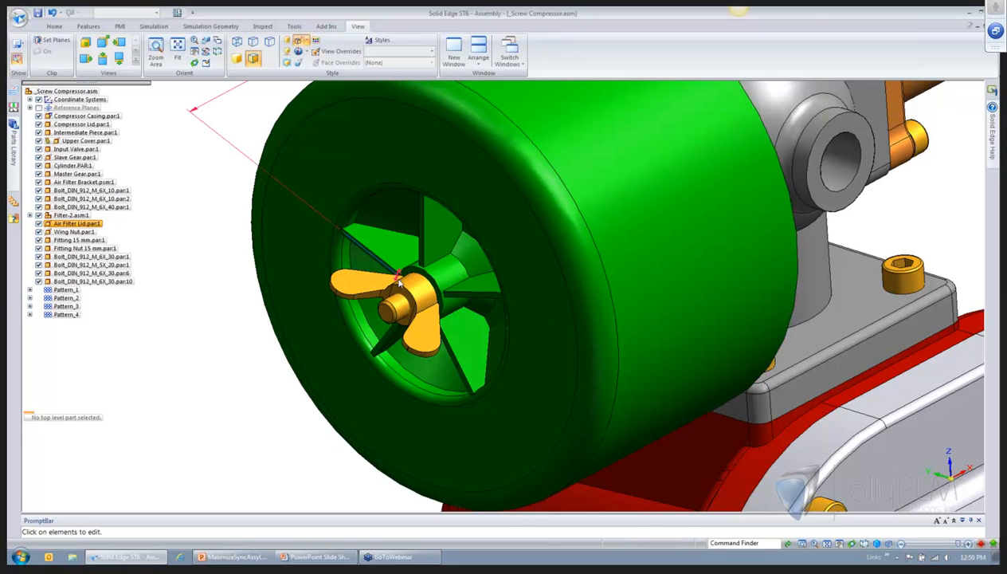
{"action": "left_click", "coordinate": [400, 283]}
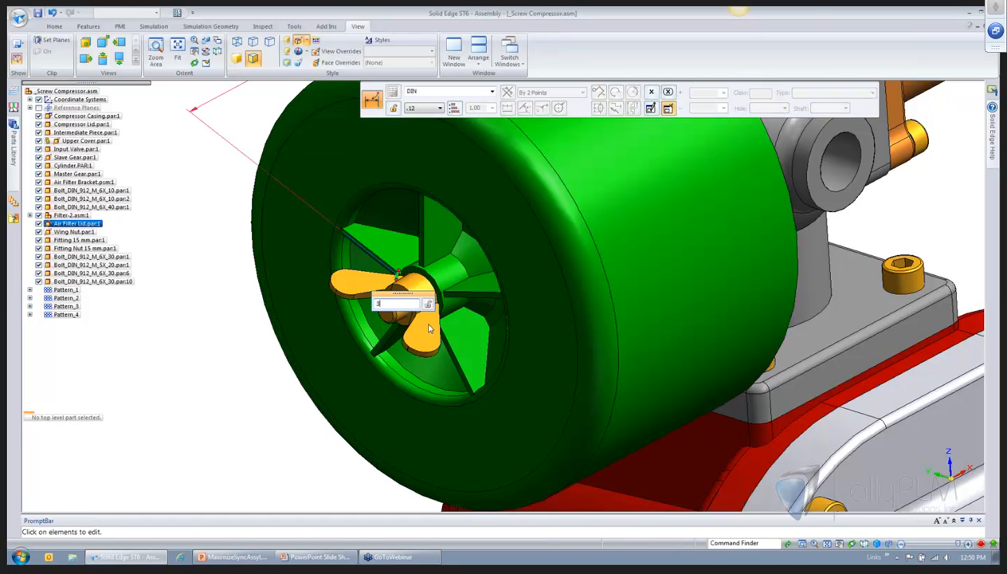
{"action": "left_click", "coordinate": [208, 331]}
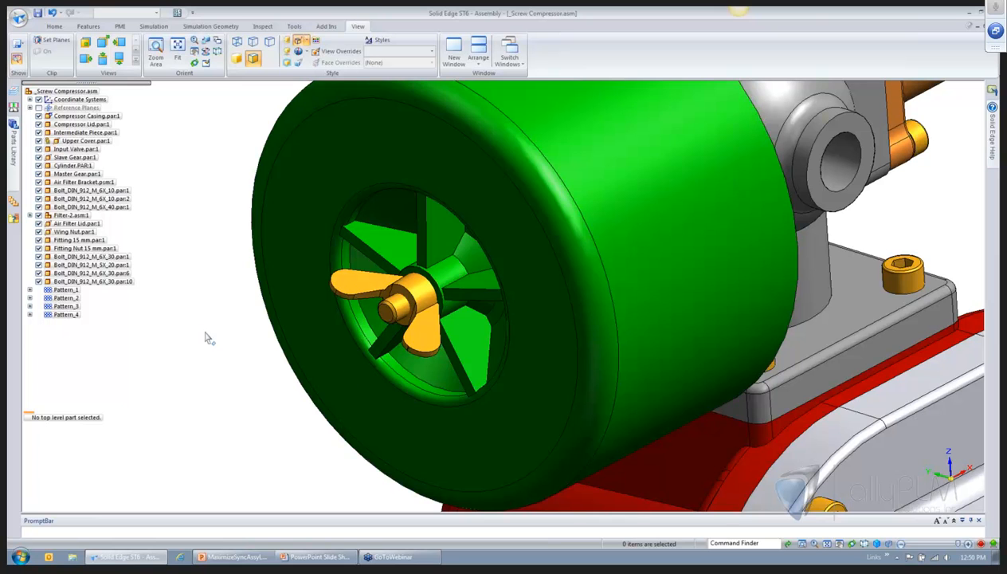
- Close the assembly _Screw Compressor.asm without saving the changes
{"action": "scroll", "coordinate": [389, 236], "scroll_direction": "down", "scroll_amount": 5}
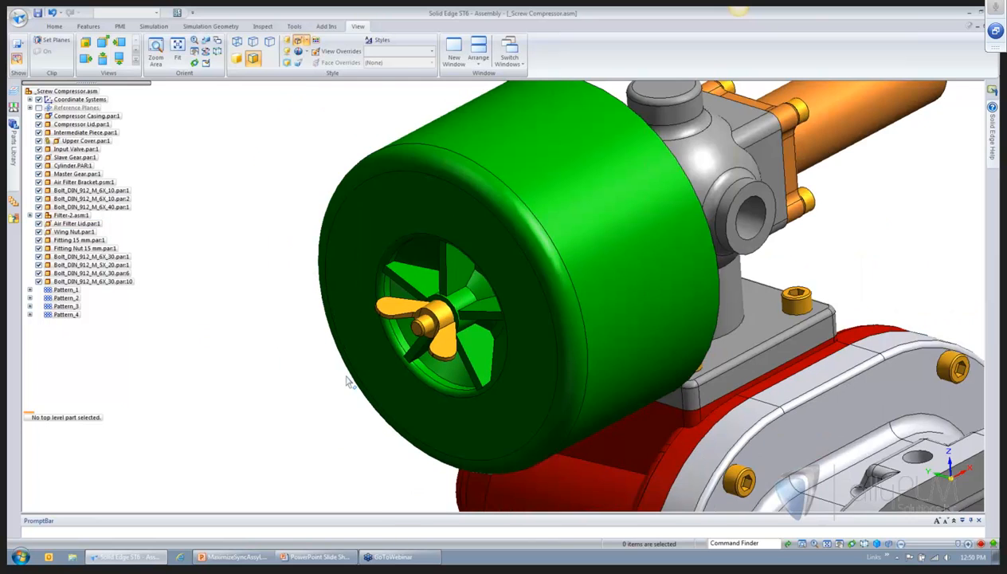
{"action": "scroll", "coordinate": [258, 355], "scroll_direction": "down", "scroll_amount": 2}
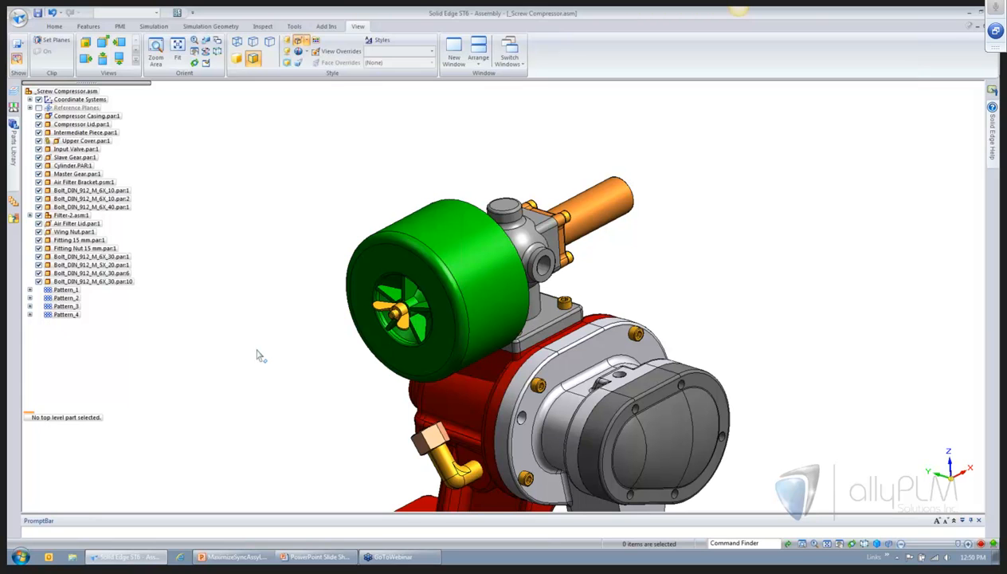
{"action": "left_click", "coordinate": [17, 16]}
{"action": "left_click", "coordinate": [35, 262]}
{"action": "left_click", "coordinate": [515, 323]}
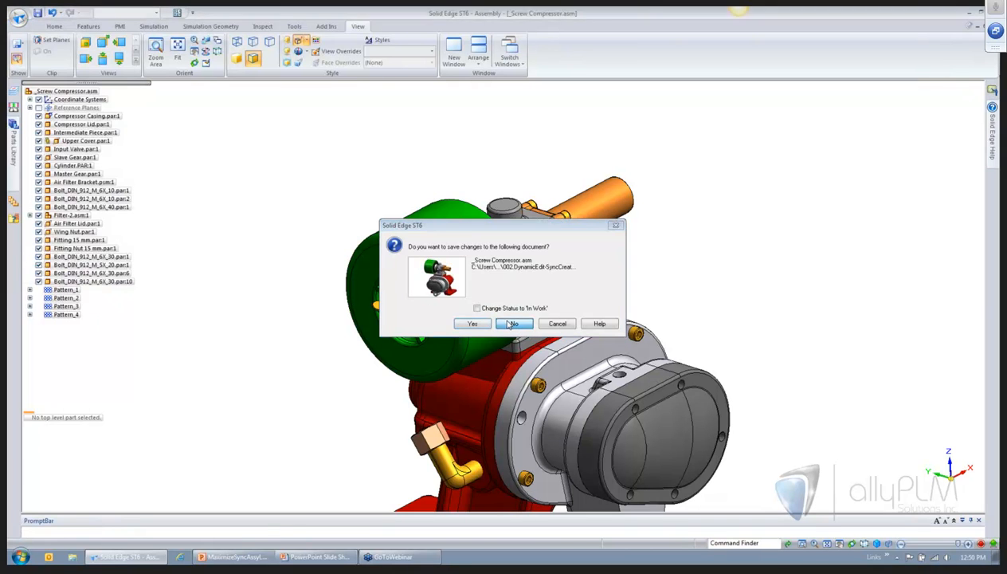
{"action": "left_click", "coordinate": [508, 303]}
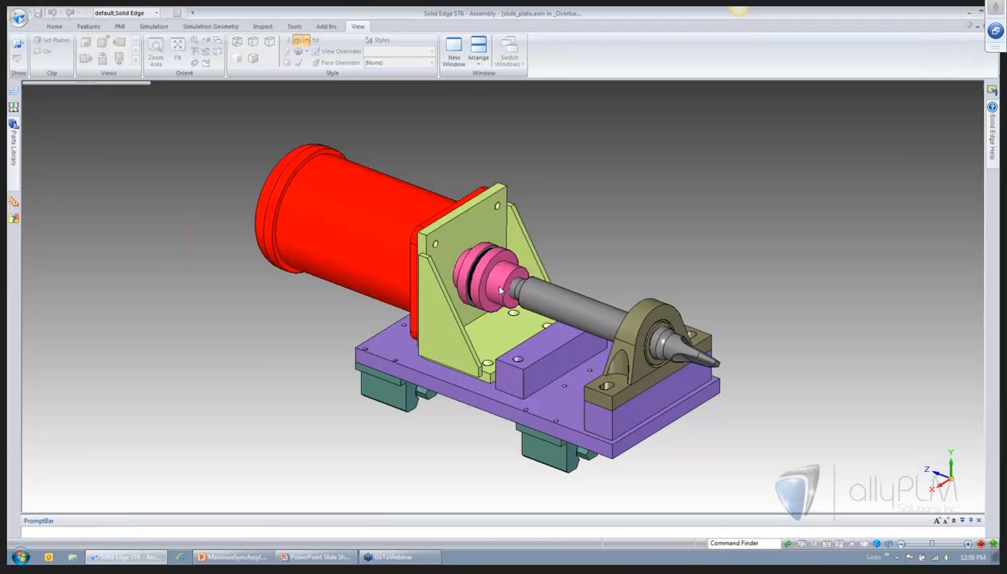
- Close the in-place edit of slide_plate.asm and return to the parent assembly _Overturning Mechanism.asm
{"action": "left_click", "coordinate": [17, 16]}
{"action": "mouse_move", "coordinate": [37, 100]}
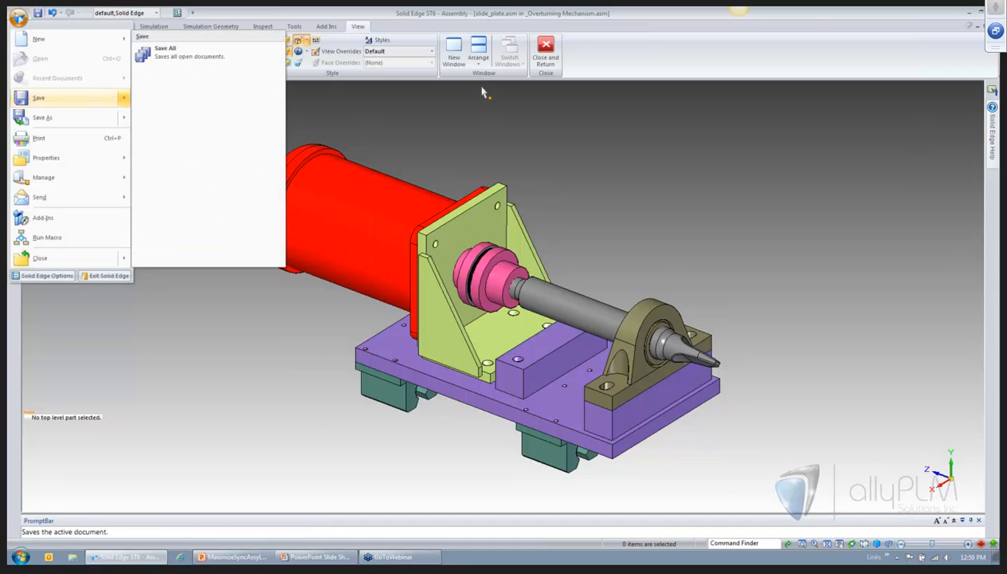
{"action": "left_click", "coordinate": [550, 55]}
{"action": "left_click", "coordinate": [547, 52]}
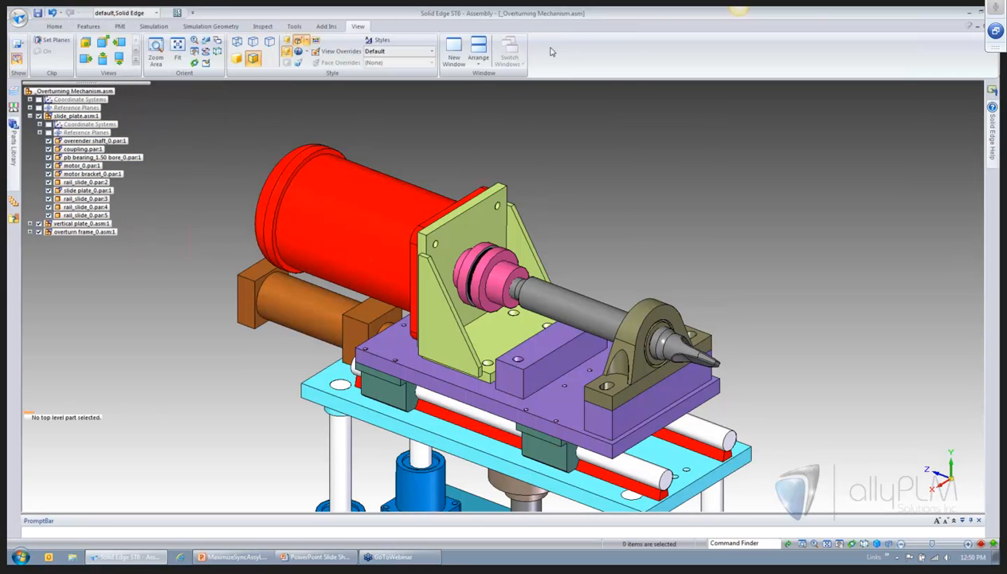
- Browse for a file to open in the desktop's LunchBytes folder, subfolder 004.PlacePMI_InsidePart
{"action": "left_click", "coordinate": [18, 16]}
{"action": "left_click", "coordinate": [43, 64]}
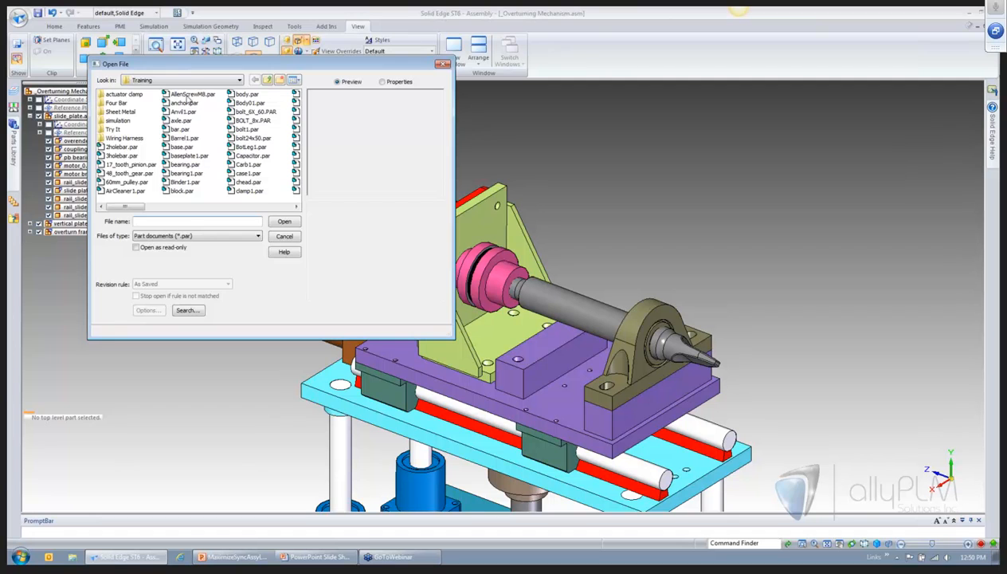
{"action": "left_click", "coordinate": [267, 80]}
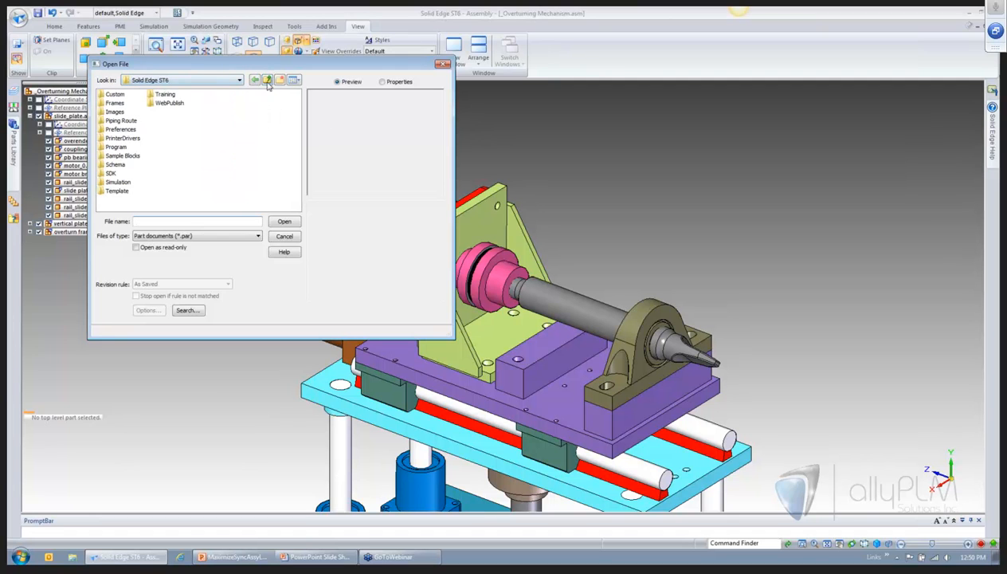
{"action": "left_click", "coordinate": [237, 82]}
{"action": "left_click", "coordinate": [159, 90]}
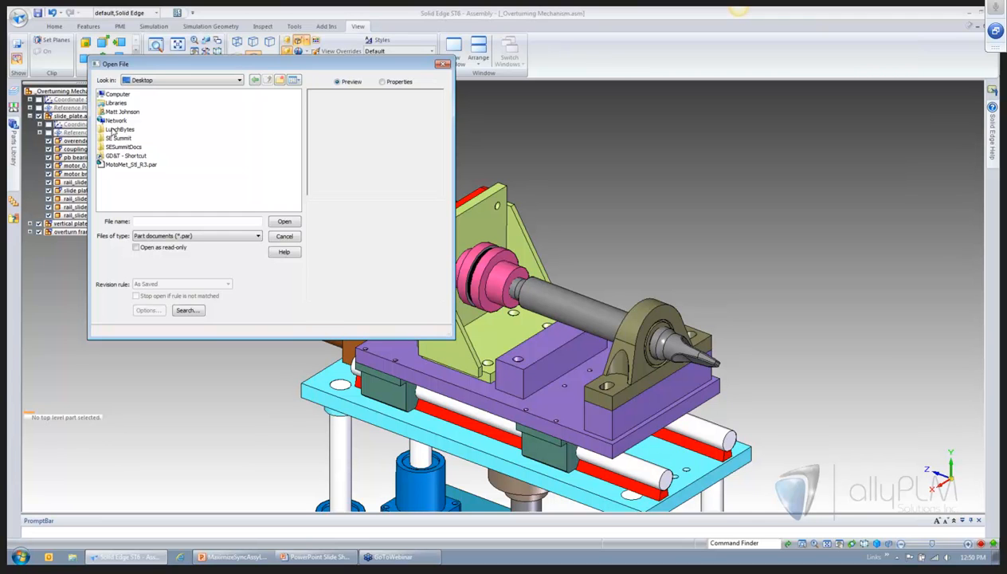
{"action": "double_click", "coordinate": [121, 129]}
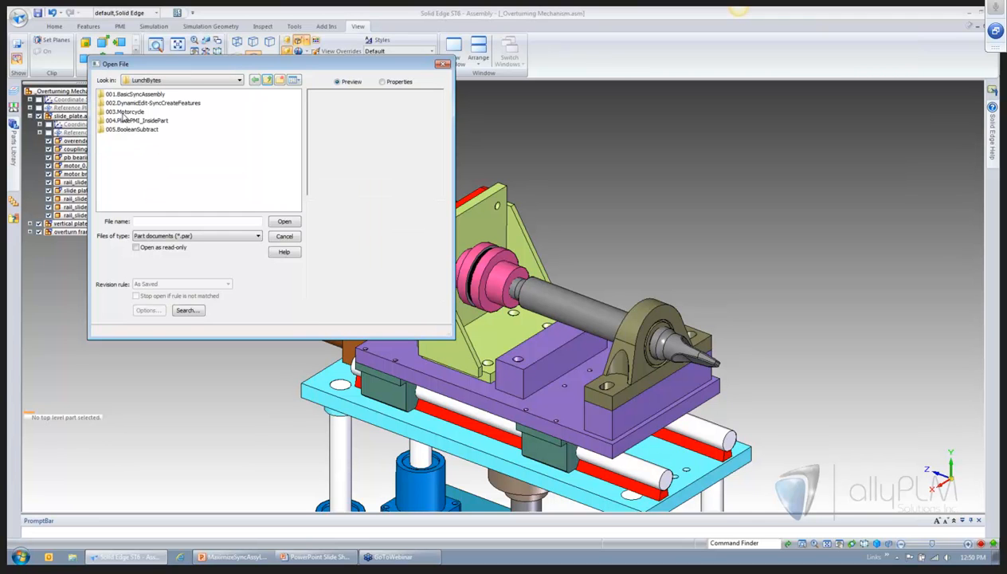
{"action": "double_click", "coordinate": [127, 121]}
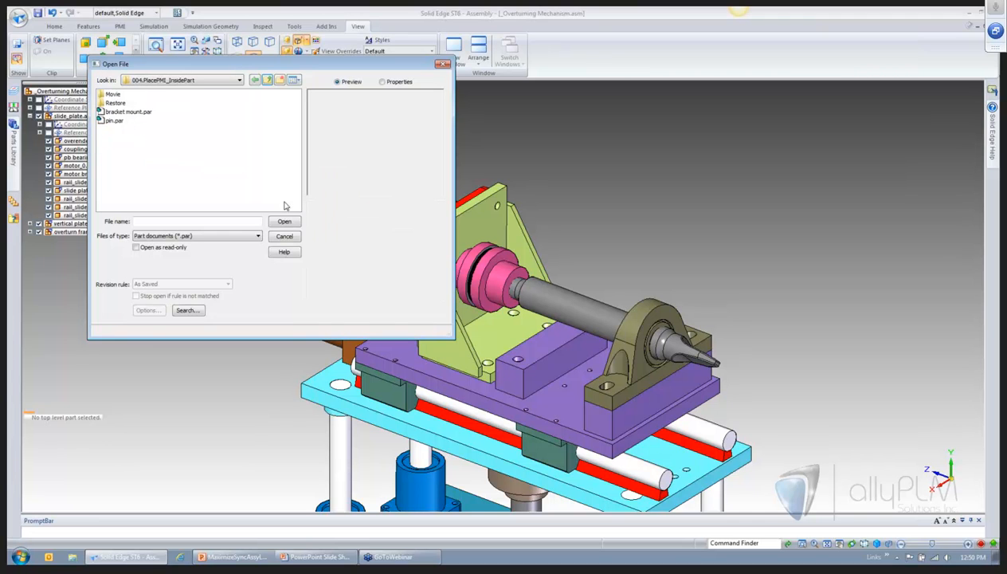
- List all Solid Edge documents in the folder and open the assembly PMI inside part.asm
{"action": "left_click", "coordinate": [215, 243]}
{"action": "left_click", "coordinate": [204, 245]}
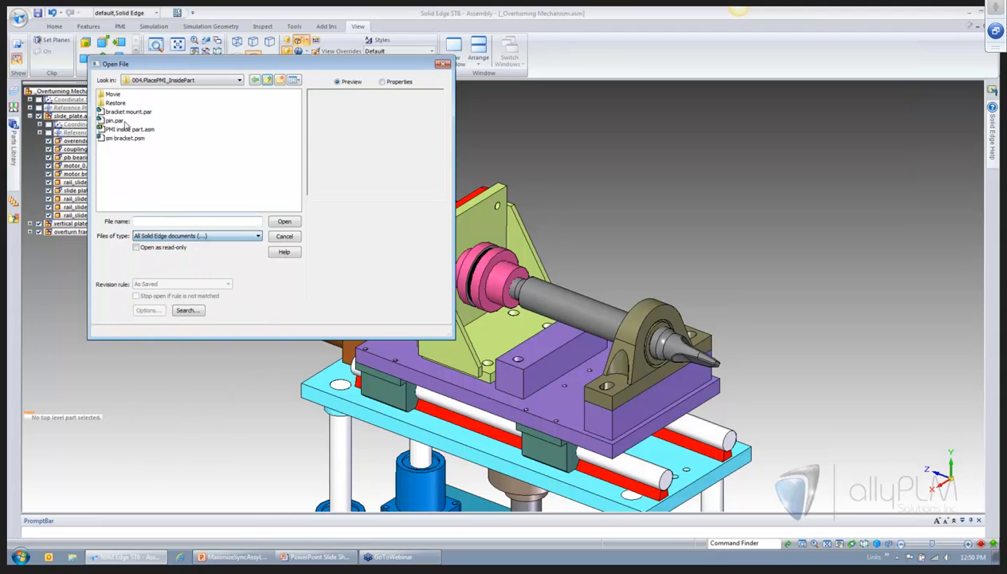
{"action": "left_click", "coordinate": [125, 130]}
{"action": "left_click", "coordinate": [288, 223]}
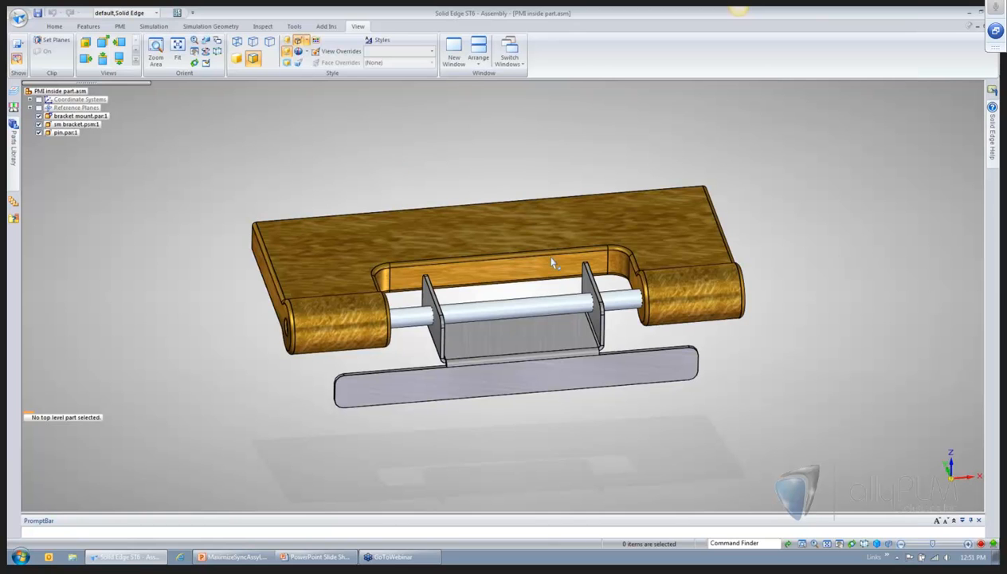
- Move the inner lug face of the bracket mount outward so the opening is about 140 mm wide
{"action": "left_click", "coordinate": [637, 307]}
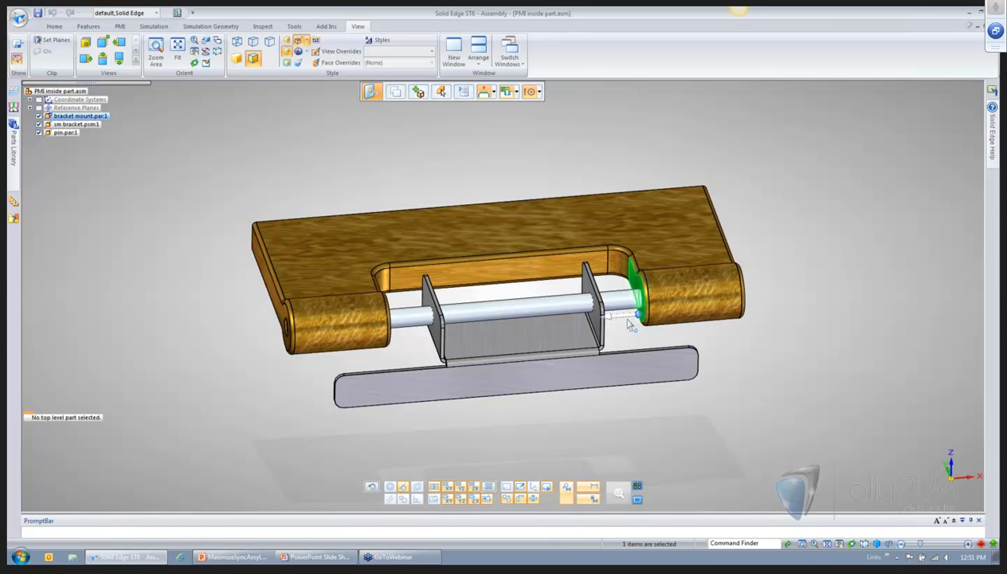
{"action": "left_click", "coordinate": [619, 315]}
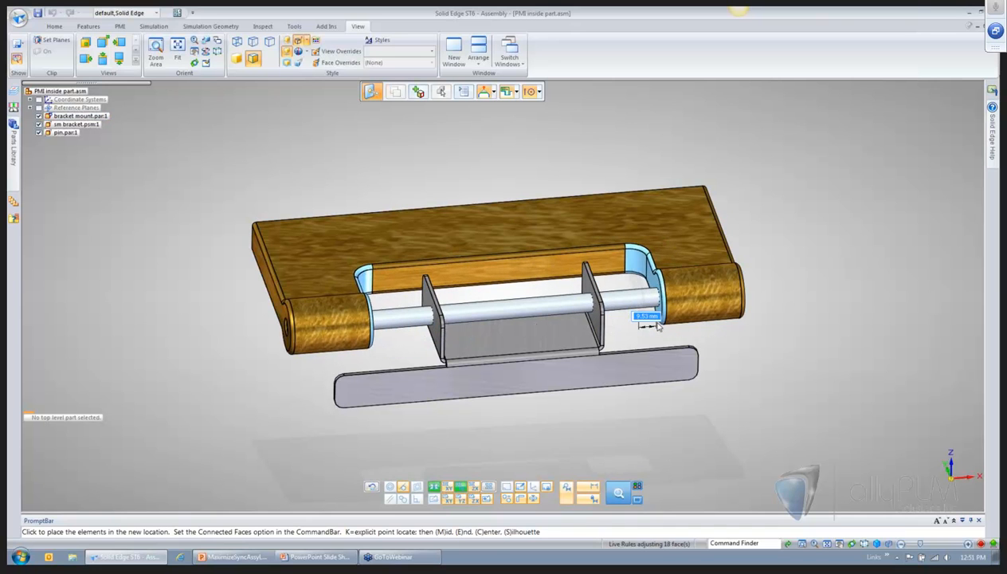
{"action": "left_click", "coordinate": [668, 330]}
- Dimension the opening between the bracket mount's two lugs at assembly level, and delete that dimension
{"action": "middle_click_drag", "start_coordinate": [735, 412], "coordinate": [495, 424]}
{"action": "right_click_drag", "start_coordinate": [487, 420], "coordinate": [467, 422]}
{"action": "middle_click_drag", "start_coordinate": [569, 426], "coordinate": [659, 338]}
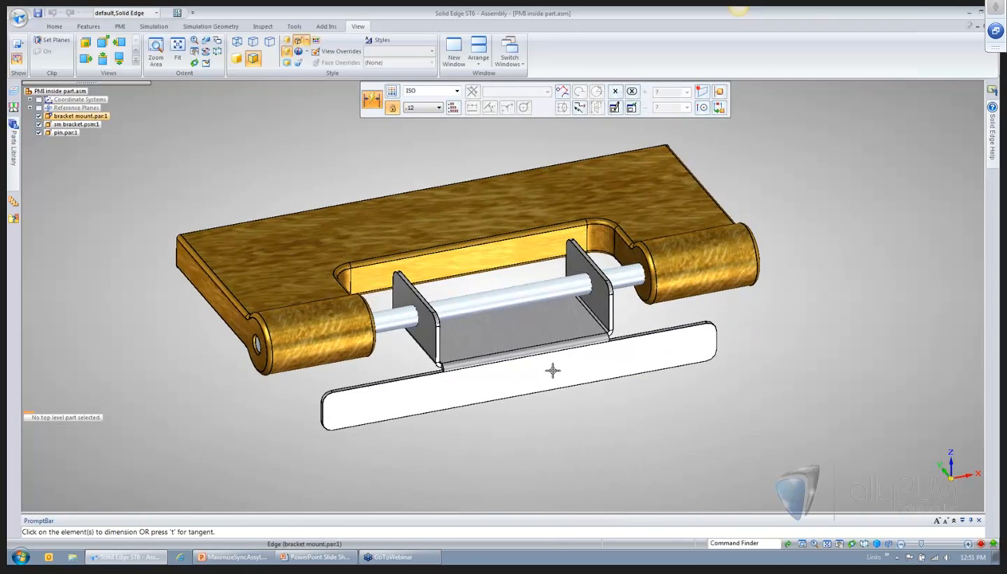
{"action": "left_click", "coordinate": [647, 295]}
{"action": "middle_click_drag", "start_coordinate": [553, 370], "coordinate": [338, 337]}
{"action": "left_click", "coordinate": [359, 373]}
{"action": "left_click", "coordinate": [386, 436]}
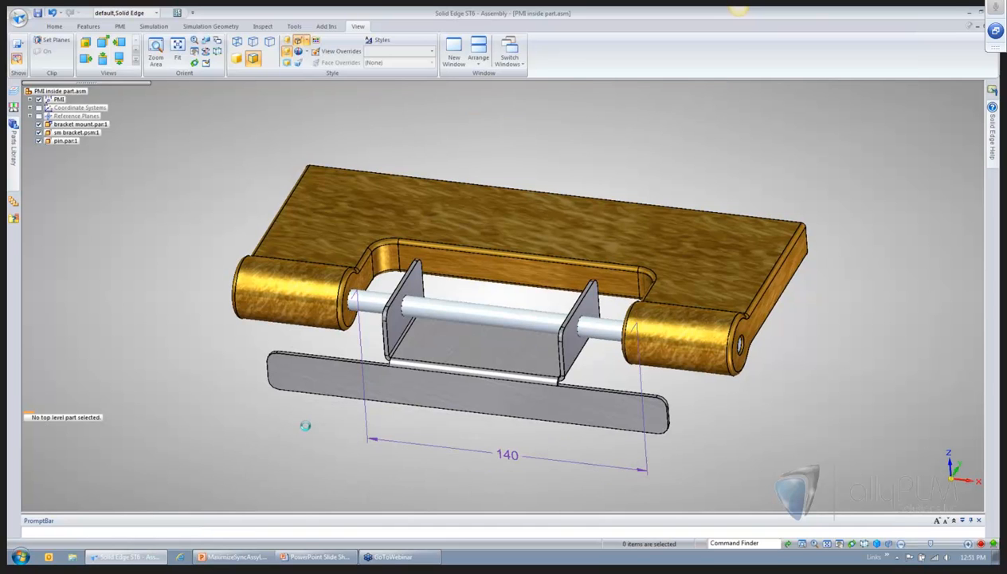
{"action": "left_click", "coordinate": [507, 457]}
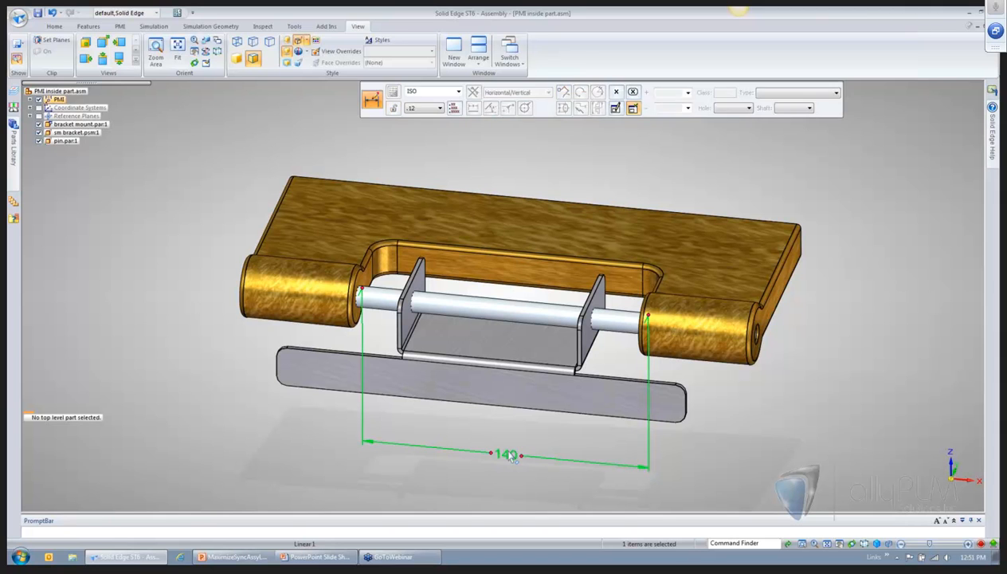
{"action": "key", "text": "Delete"}
- Dimension the opening between the bracket mount's lugs with Smart Dimension's Create in model option and set it to 180 mm
{"action": "right_click_drag", "start_coordinate": [451, 461], "coordinate": [499, 409]}
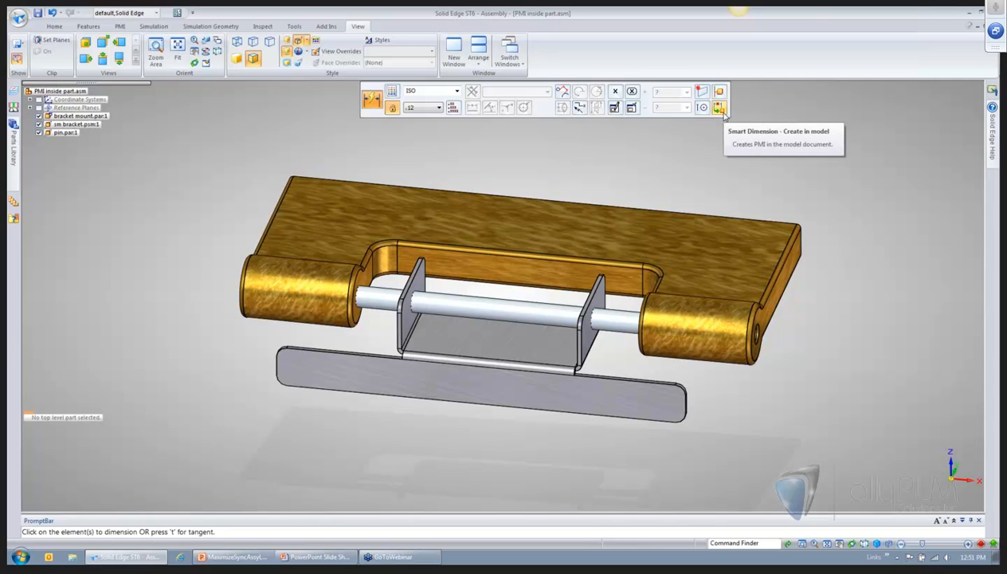
{"action": "left_click", "coordinate": [721, 111]}
{"action": "middle_click_drag", "start_coordinate": [852, 214], "coordinate": [358, 323]}
{"action": "left_click", "coordinate": [652, 362]}
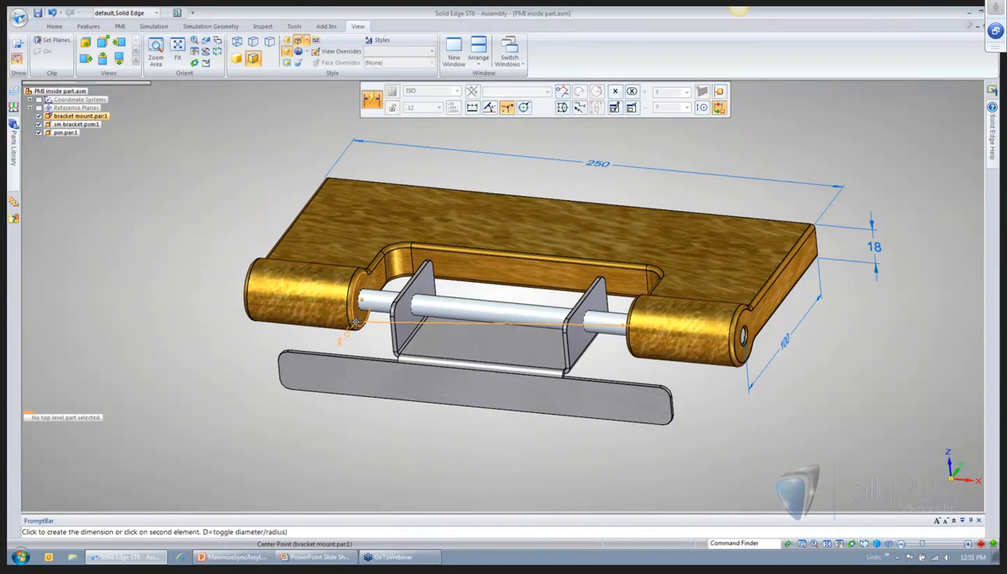
{"action": "left_click", "coordinate": [361, 334]}
{"action": "middle_click_drag", "start_coordinate": [443, 412], "coordinate": [449, 426]}
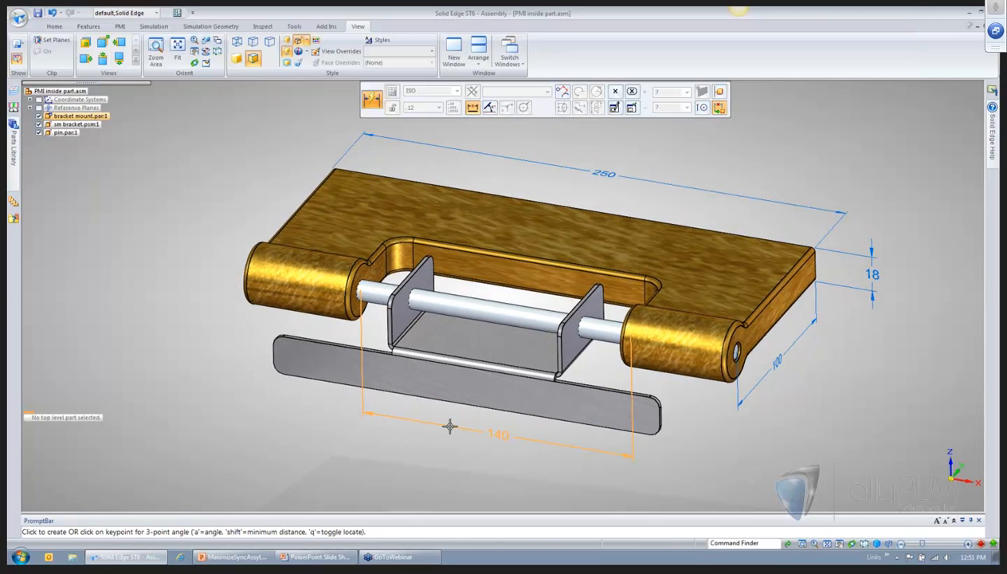
{"action": "left_click", "coordinate": [449, 426]}
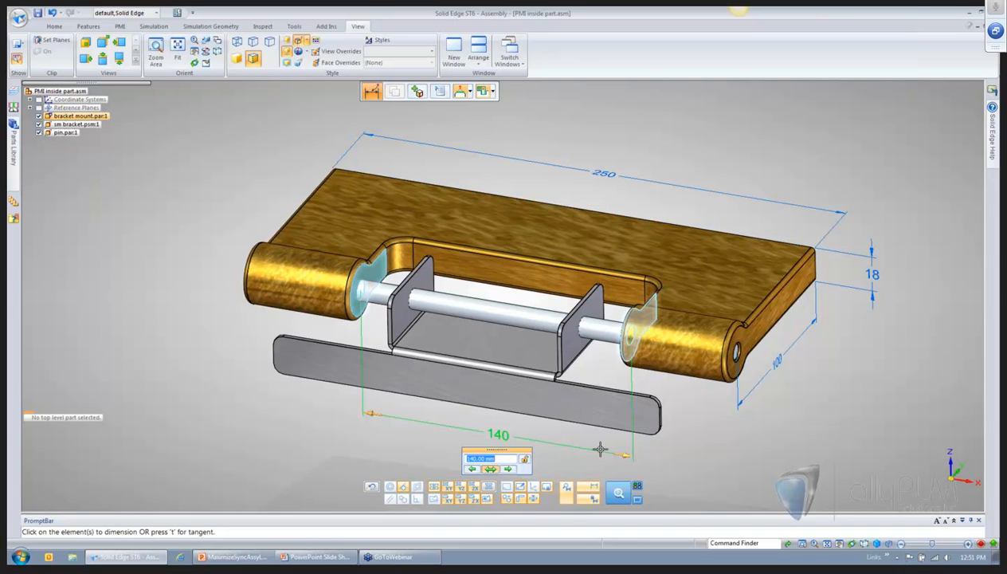
{"action": "key", "text": "Return"}
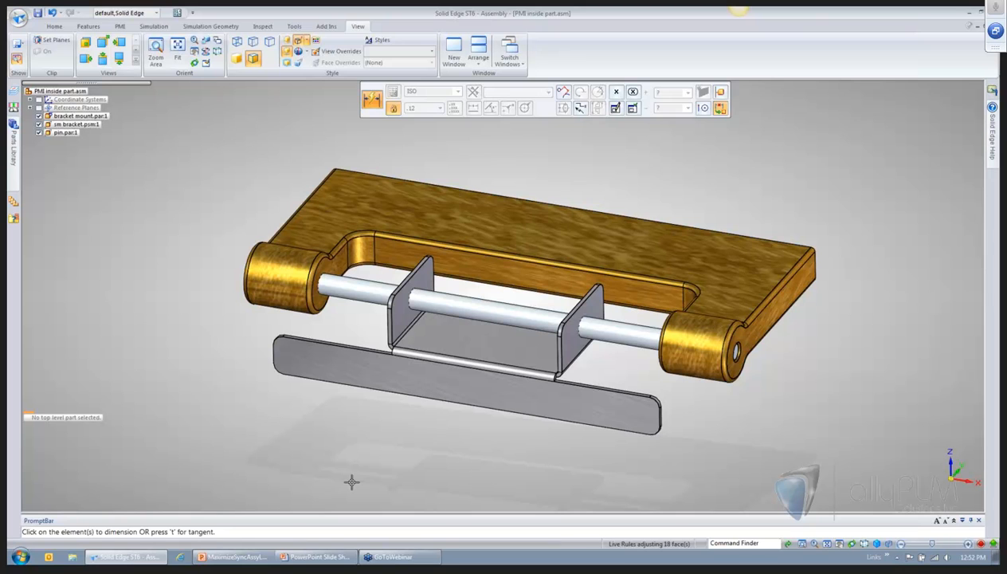
{"action": "key", "text": "Escape"}
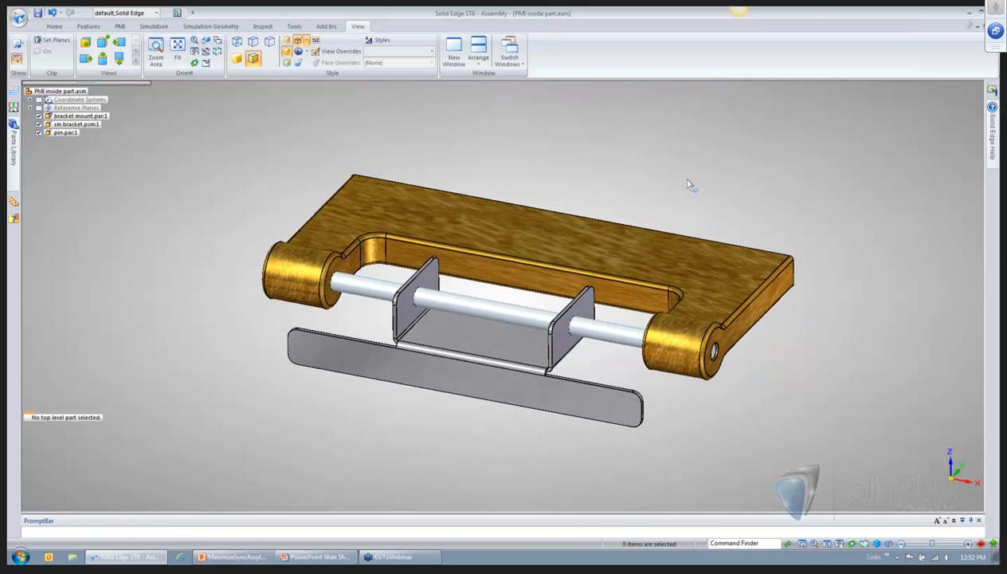
- Select the bracket mount's inner lug face to recall its part dimension, set it to 190 mm, and clear the selection
{"action": "left_click", "coordinate": [339, 275]}
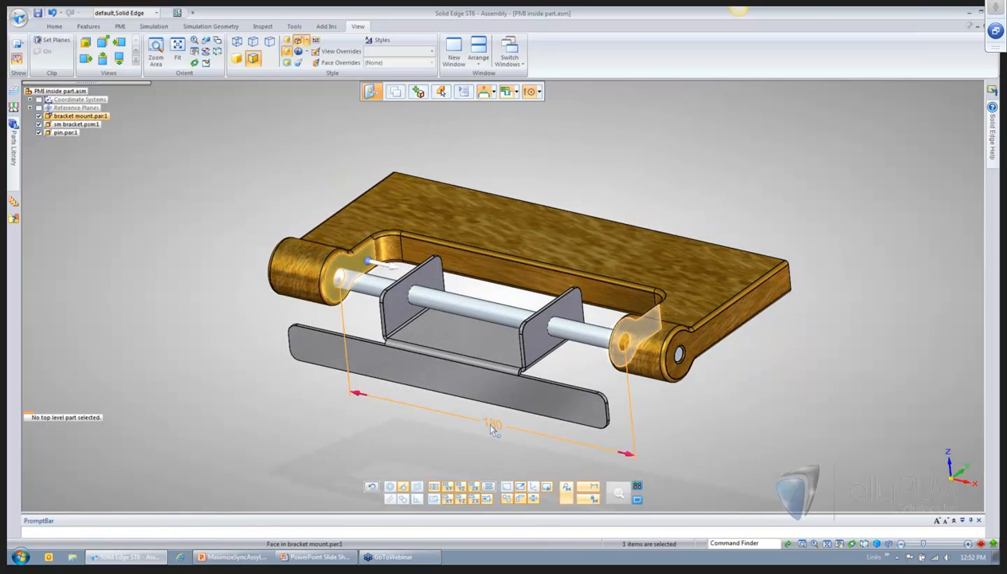
{"action": "left_click", "coordinate": [492, 427]}
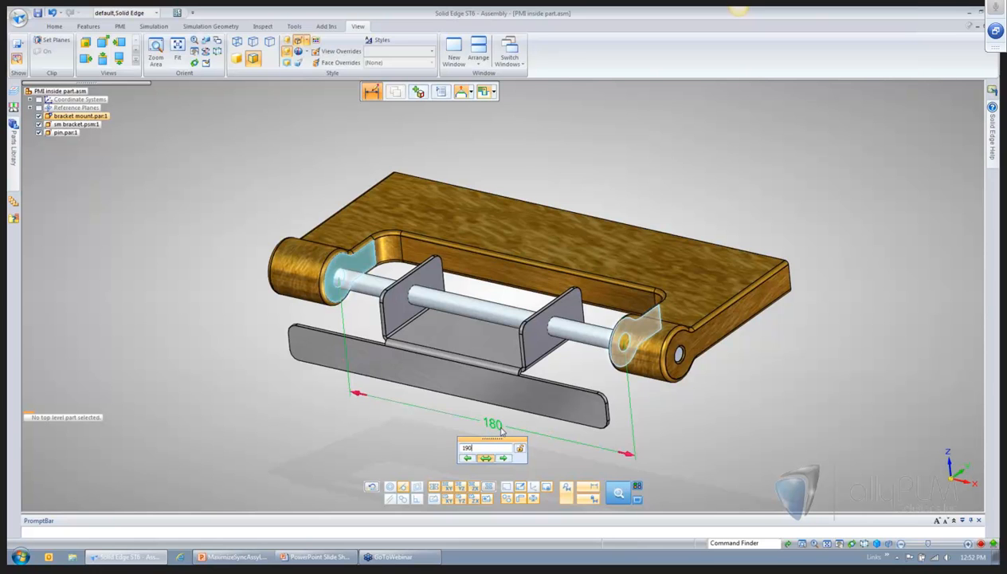
{"action": "key", "text": "Return"}
{"action": "left_click", "coordinate": [353, 443]}
{"action": "left_click", "coordinate": [353, 443]}
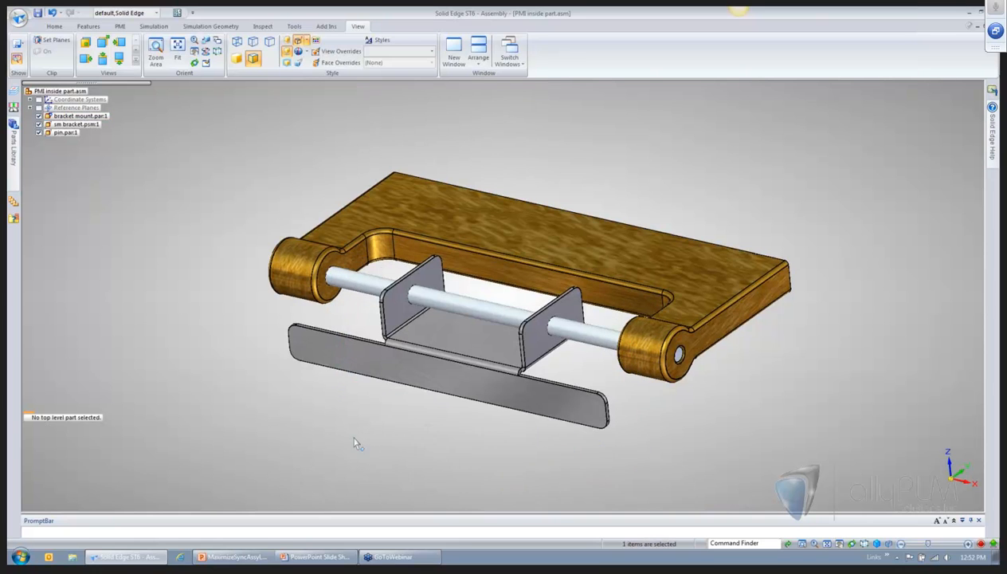
- Dimension the distance between the sheet metal bracket's two side flanges using Smart Dimension's Create in model option
{"action": "middle_click_drag", "start_coordinate": [356, 443], "coordinate": [372, 414]}
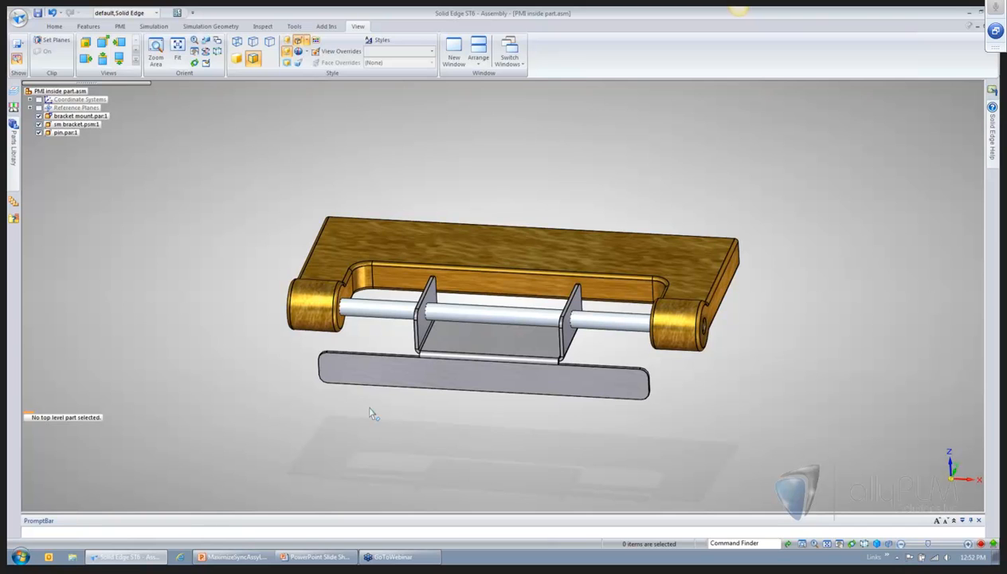
{"action": "middle_click_drag", "start_coordinate": [436, 424], "coordinate": [599, 428]}
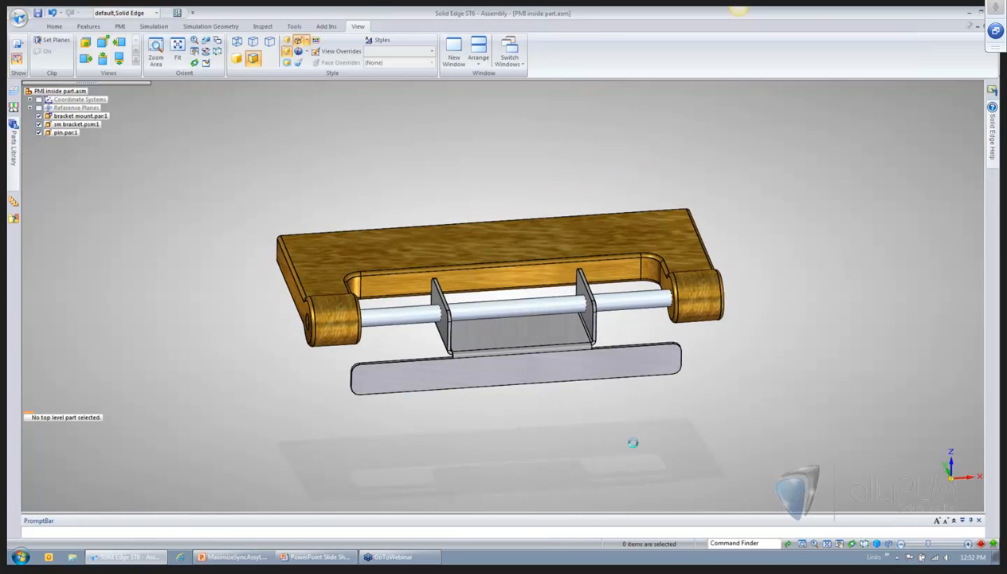
{"action": "right_click", "coordinate": [634, 448]}
{"action": "left_click", "coordinate": [612, 442]}
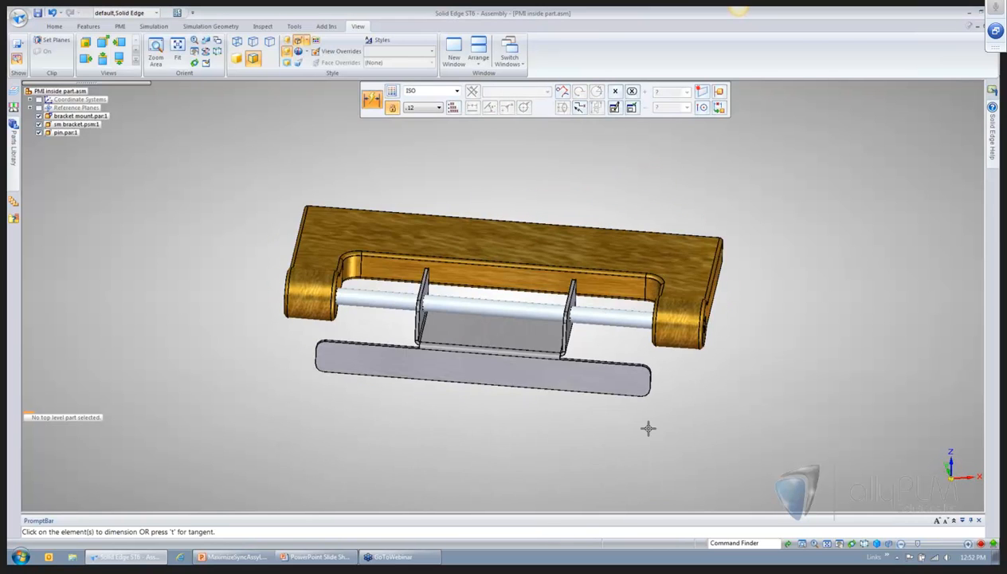
{"action": "left_click", "coordinate": [719, 109]}
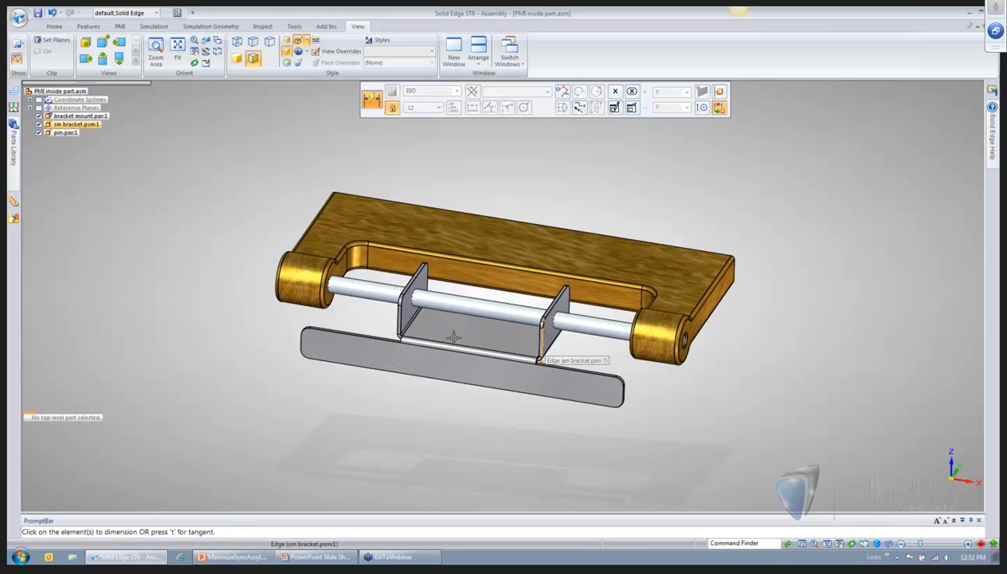
{"action": "left_click", "coordinate": [395, 319]}
{"action": "left_click", "coordinate": [400, 341]}
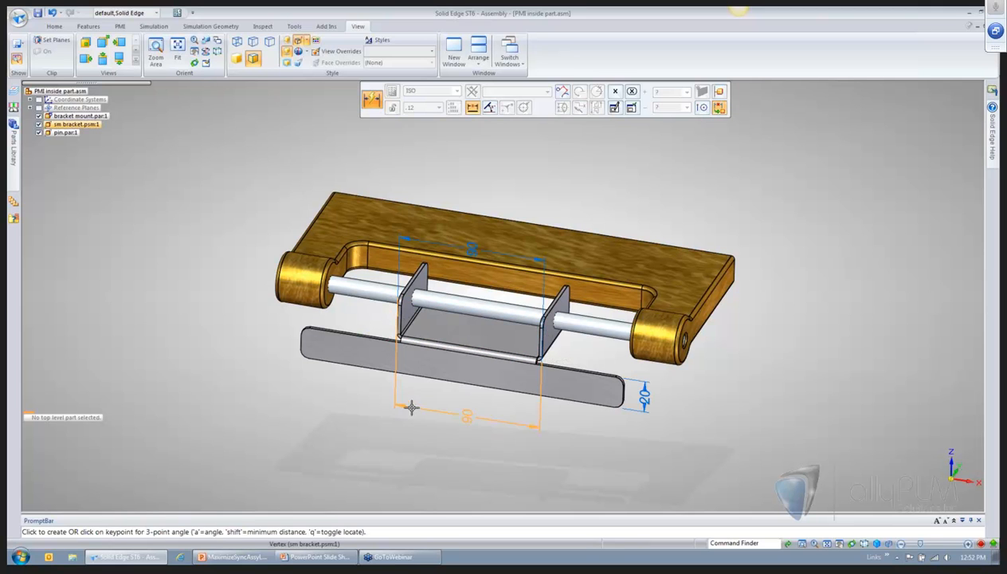
{"action": "left_click", "coordinate": [396, 423]}
- Set the distance between the bracket's side flanges to 185 mm symmetrically and end the Smart Dimension command
{"action": "left_click", "coordinate": [465, 467]}
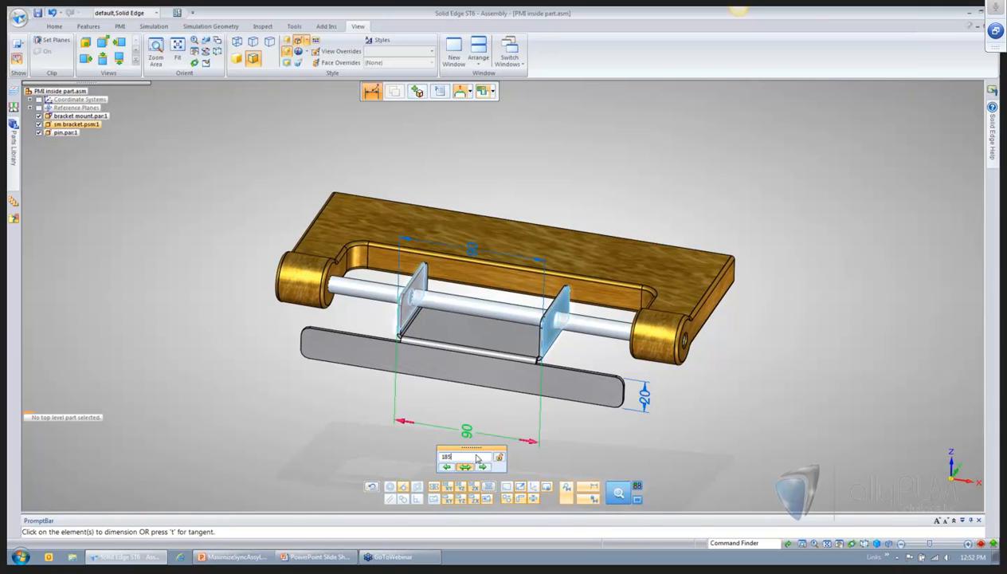
{"action": "key", "text": "Return"}
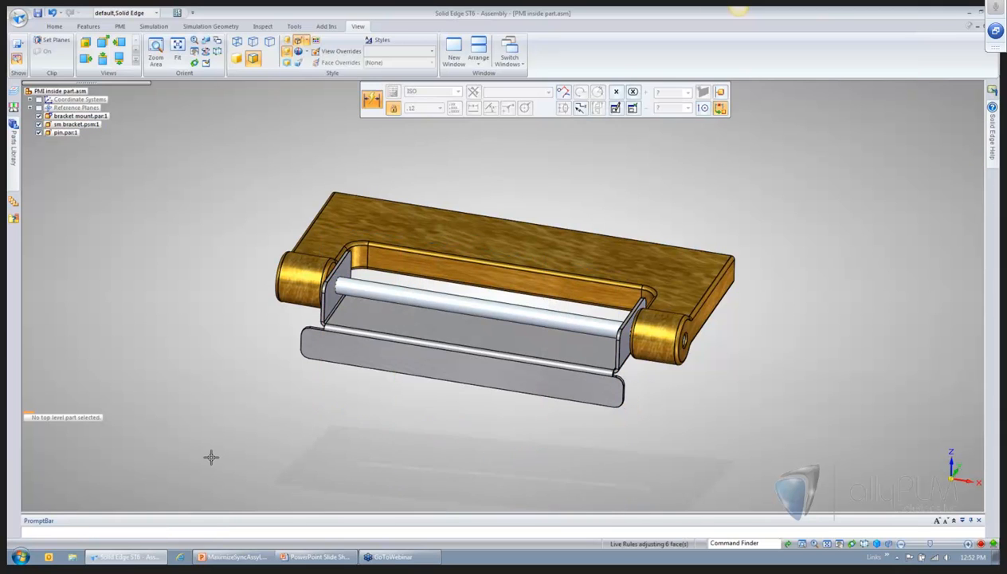
{"action": "key", "text": "Escape"}
{"action": "right_click", "coordinate": [214, 448]}
{"action": "key", "text": "Escape"}
- Select the sheet metal bracket's side flange face to view its stored part dimensions, and clear the selection
{"action": "middle_click_drag", "start_coordinate": [253, 424], "coordinate": [253, 424]}
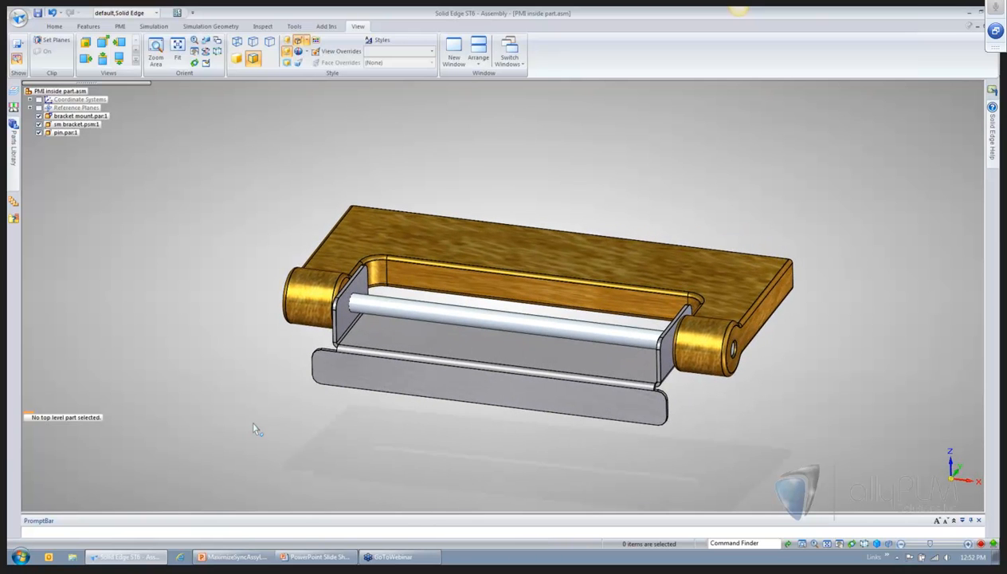
{"action": "left_click", "coordinate": [672, 347]}
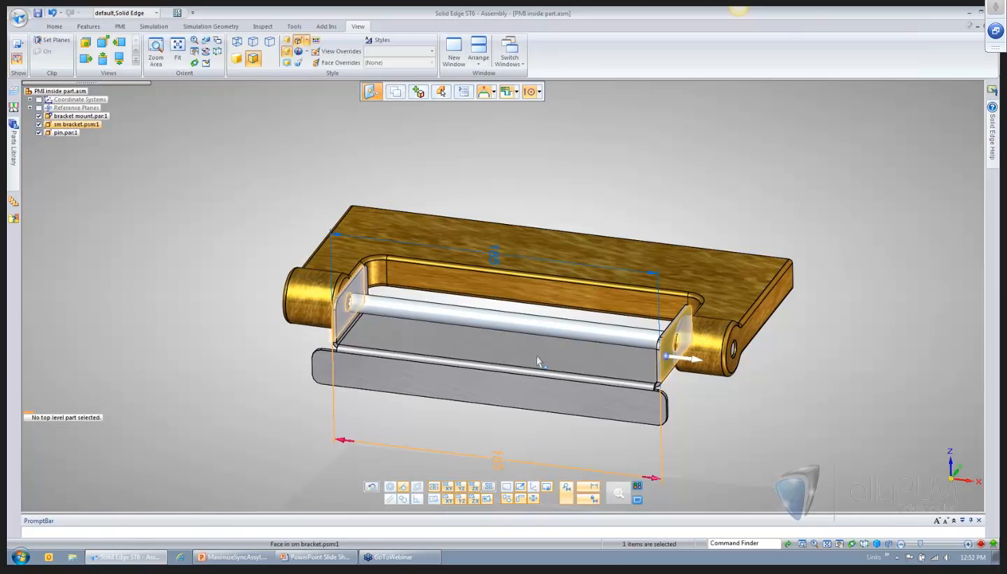
{"action": "left_click", "coordinate": [484, 438]}
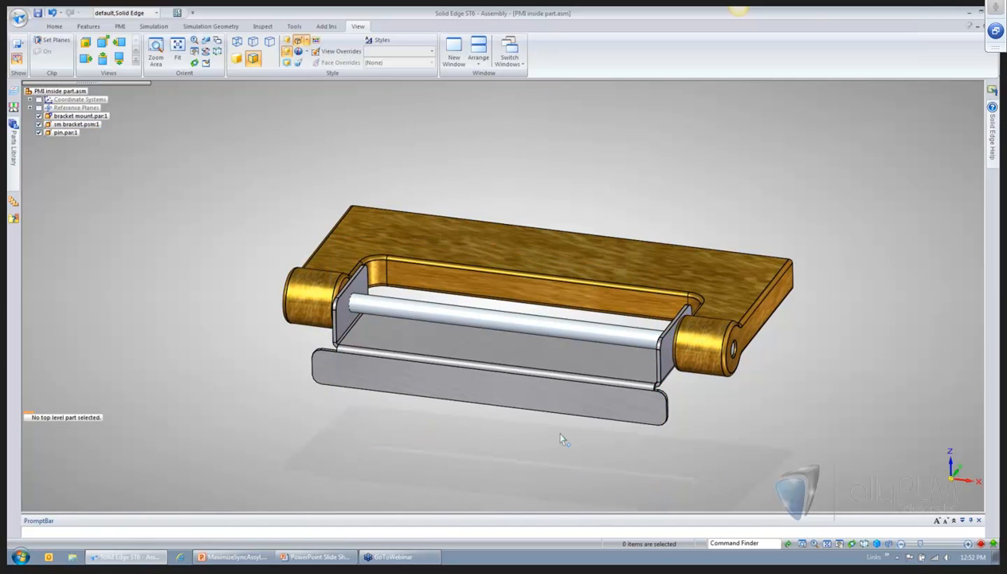
- Select the front plate face of the sheet metal bracket and increase its height dimension
{"action": "scroll", "coordinate": [596, 446], "scroll_direction": "down", "scroll_amount": 2}
{"action": "scroll", "coordinate": [615, 452], "scroll_direction": "up", "scroll_amount": 2}
{"action": "left_click", "coordinate": [597, 413]}
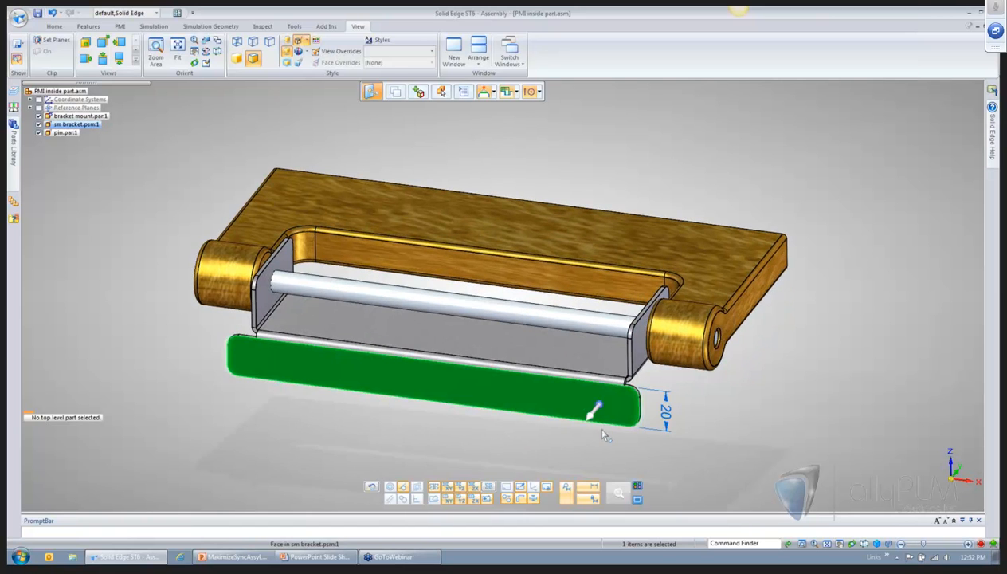
{"action": "left_click", "coordinate": [667, 412]}
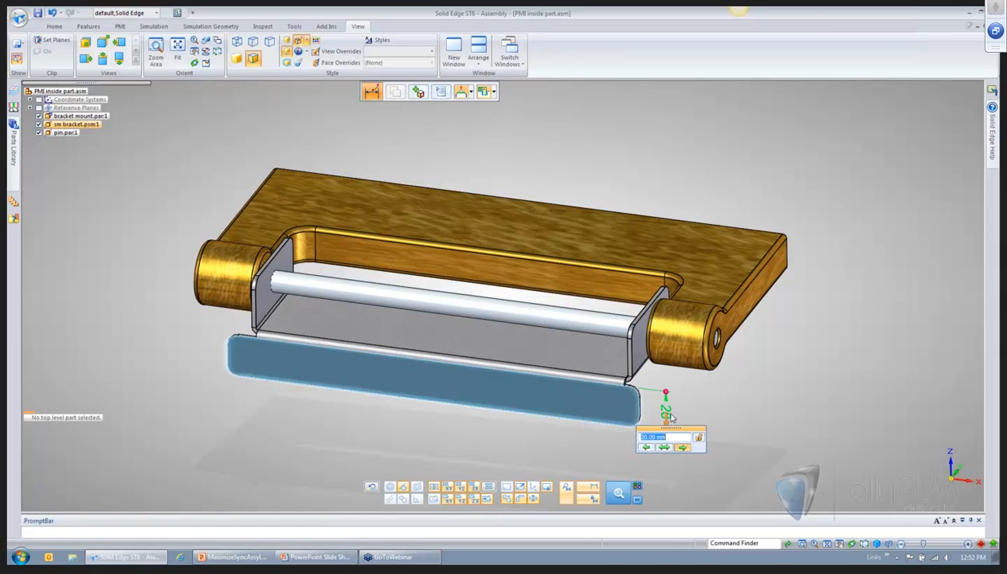
{"action": "key", "text": "Return"}
{"action": "left_click", "coordinate": [351, 466]}
- Create two holes in the sheet metal bracket's front plate using the Create Part features option with synchronous holes enabled
{"action": "scroll", "coordinate": [344, 447], "scroll_direction": "down", "scroll_amount": 2}
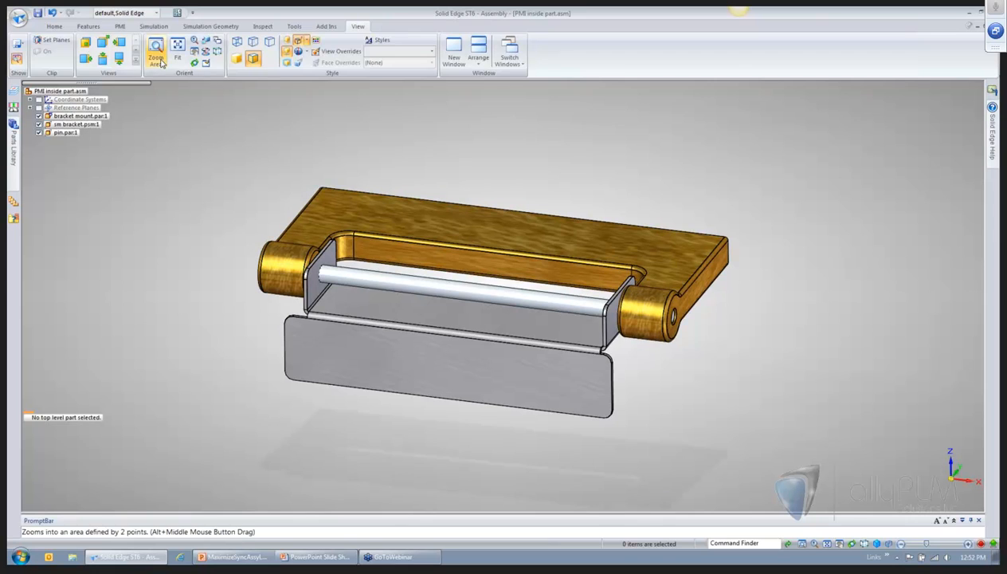
{"action": "left_click", "coordinate": [88, 27]}
{"action": "left_click", "coordinate": [242, 49]}
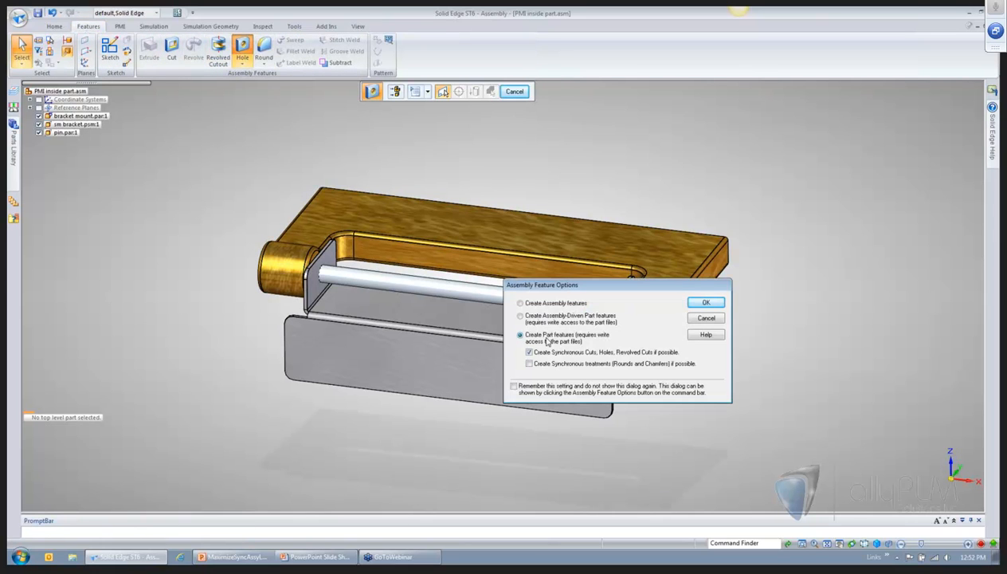
{"action": "left_click", "coordinate": [705, 304]}
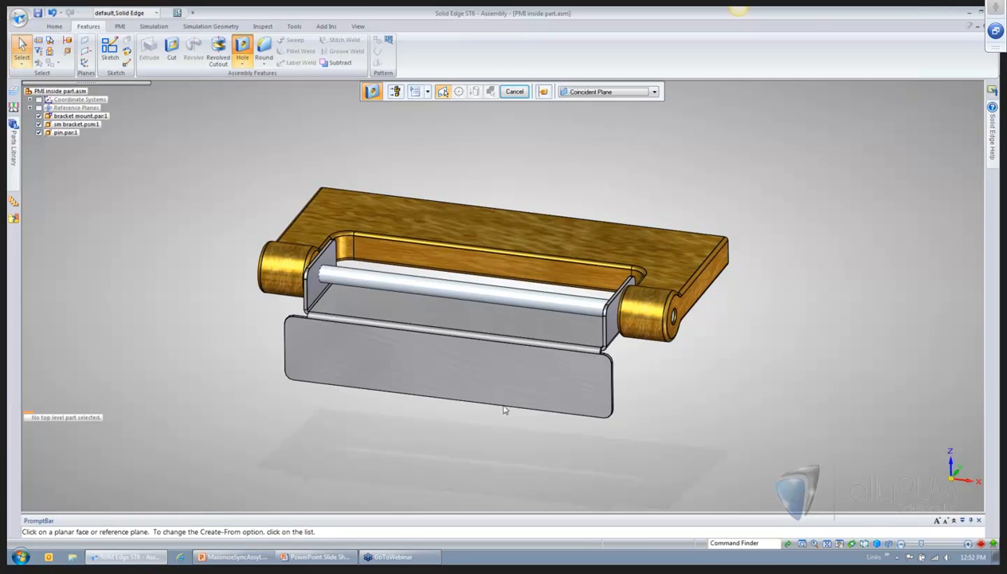
{"action": "scroll", "coordinate": [334, 368], "scroll_direction": "up", "scroll_amount": 3}
{"action": "left_click", "coordinate": [336, 365]}
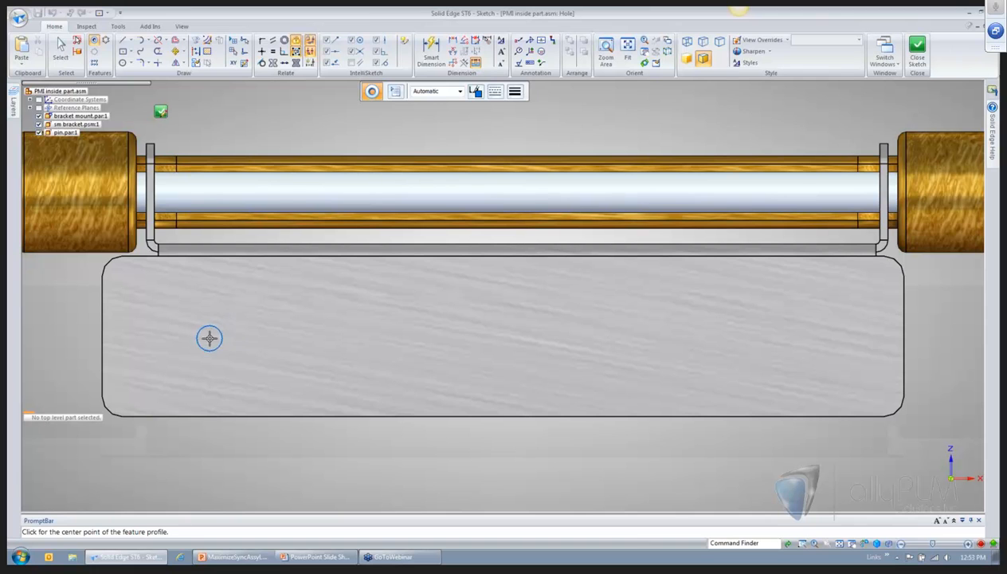
{"action": "left_click", "coordinate": [160, 112]}
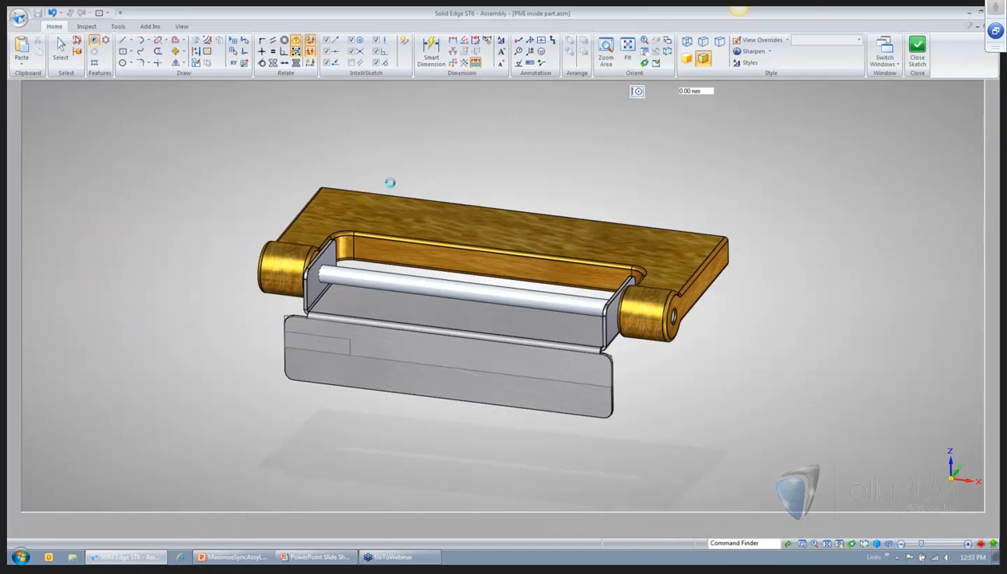
{"action": "left_click", "coordinate": [566, 92]}
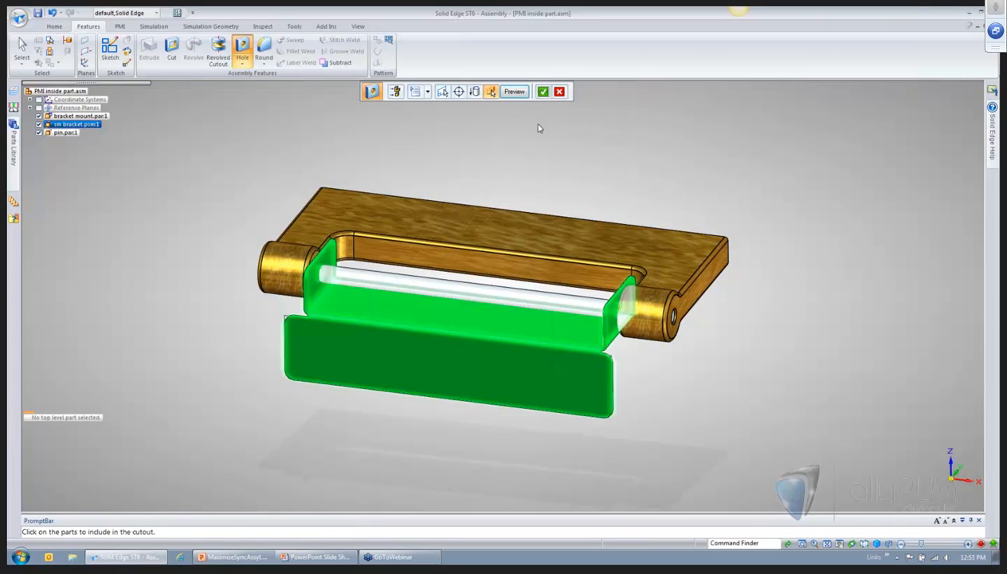
{"action": "left_click", "coordinate": [515, 92]}
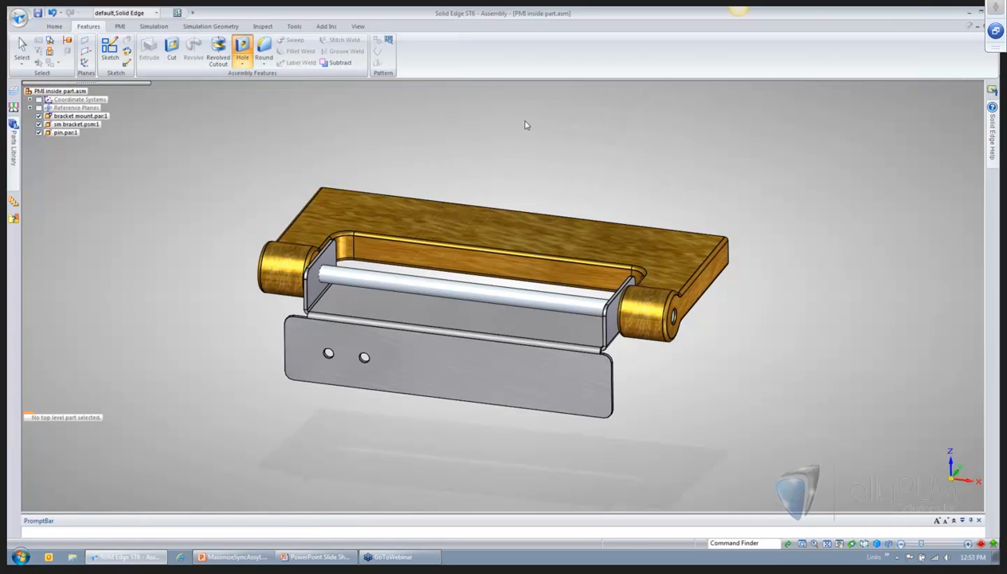
{"action": "right_click", "coordinate": [557, 153]}
- Dimension the left hole's height above the front plate's lower edge using Smart Dimension's Create in model option, and set it to 20 mm
{"action": "right_click", "coordinate": [383, 449]}
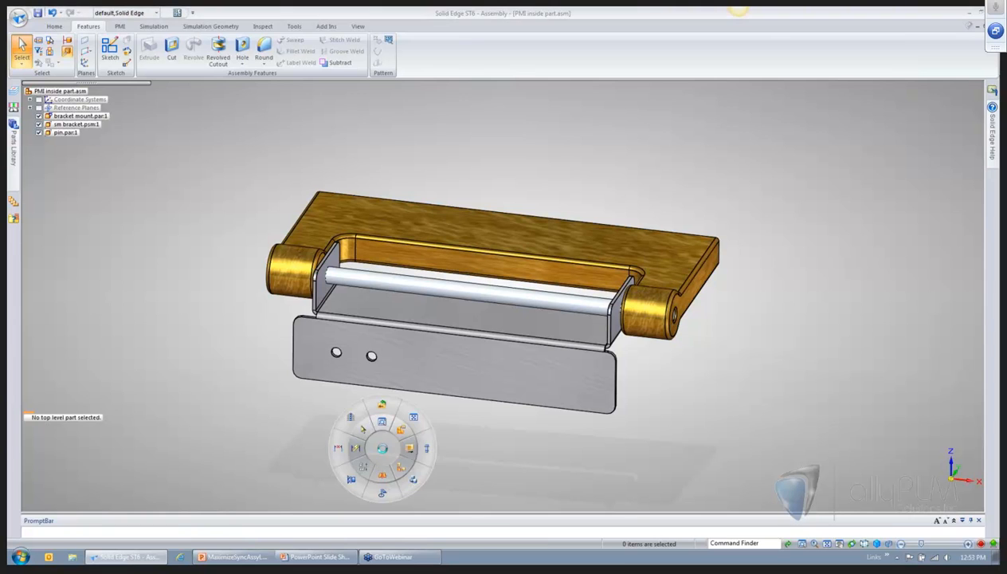
{"action": "left_click", "coordinate": [409, 449]}
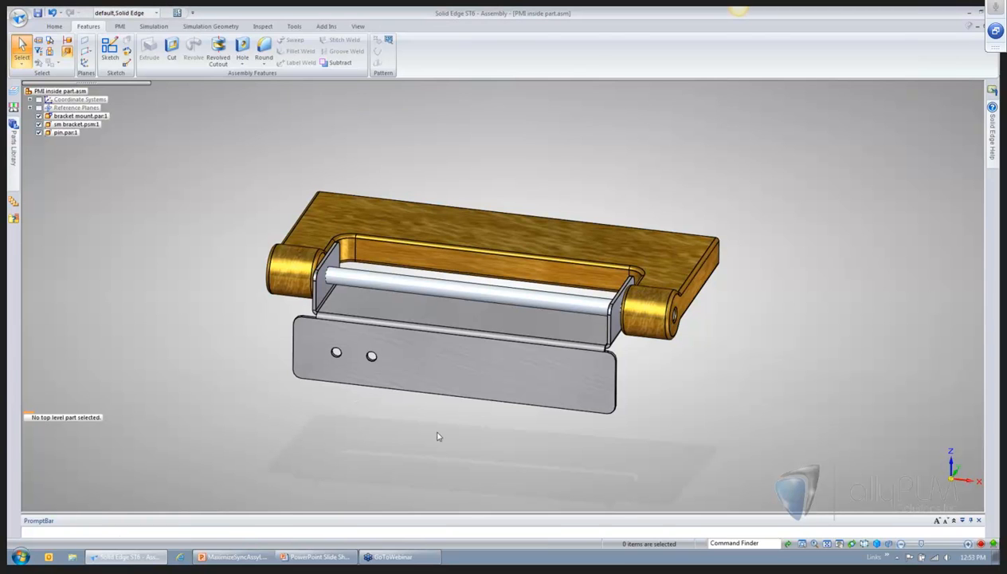
{"action": "right_click", "coordinate": [581, 166]}
{"action": "left_click", "coordinate": [575, 178]}
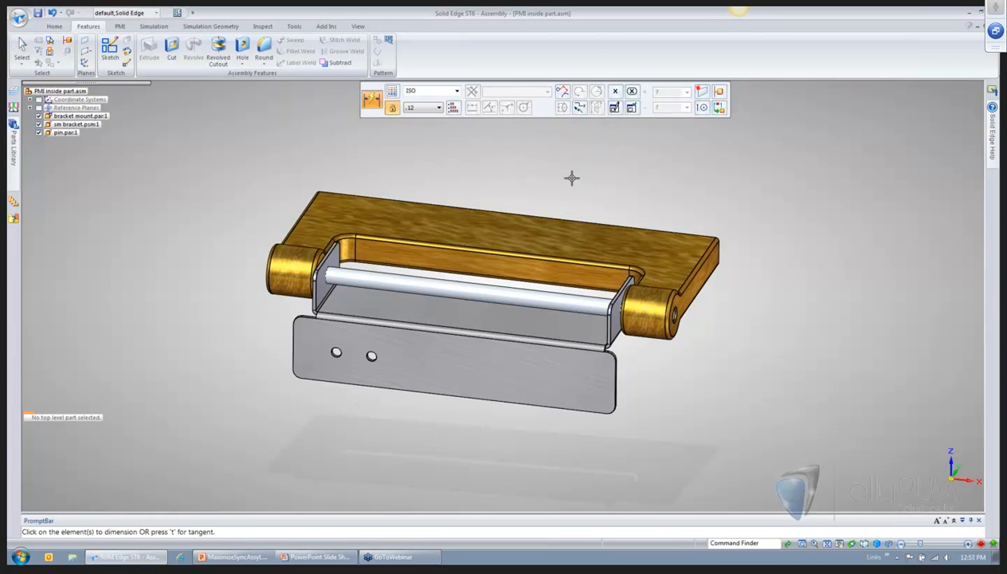
{"action": "right_click", "coordinate": [572, 178]}
{"action": "left_click", "coordinate": [551, 207]}
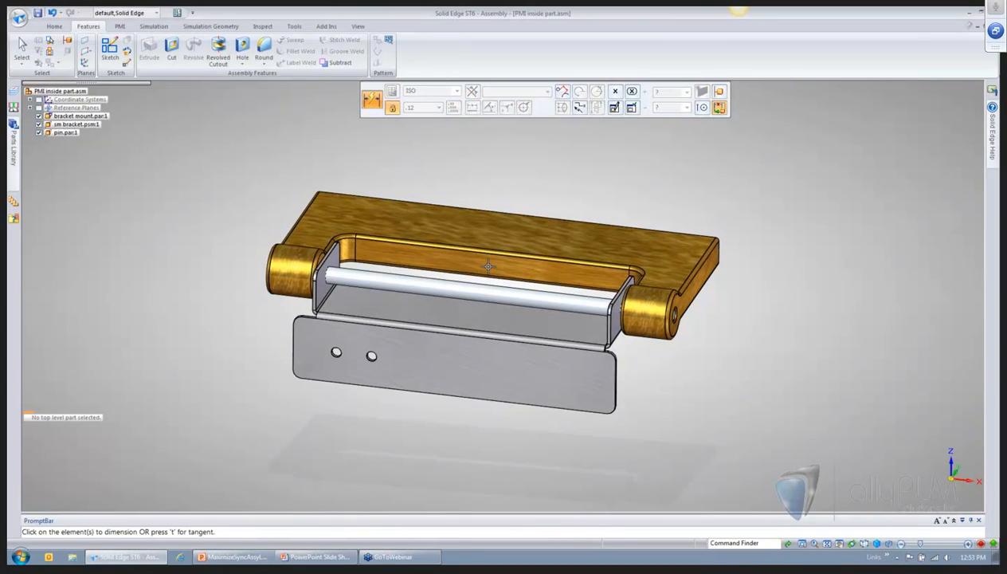
{"action": "left_click", "coordinate": [336, 365]}
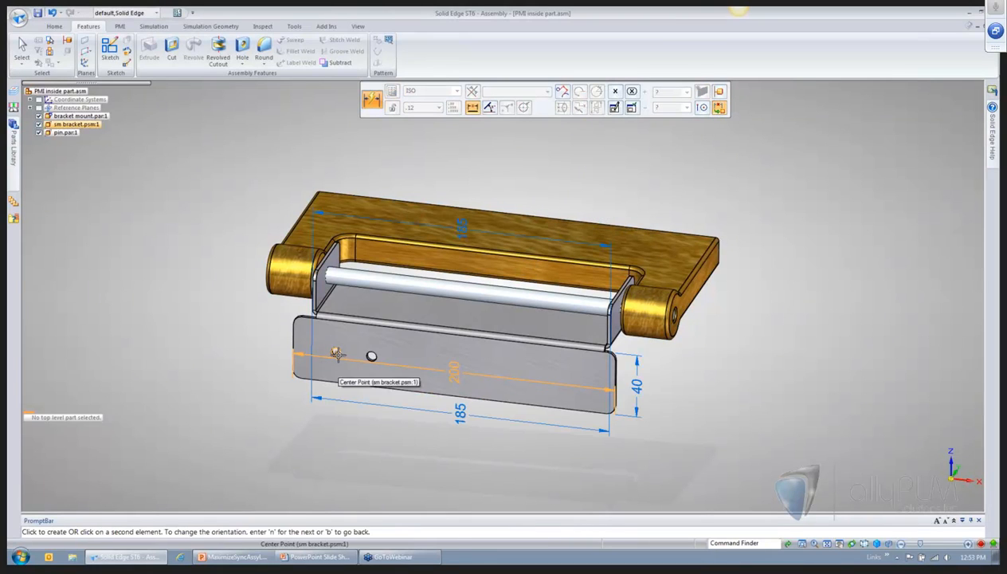
{"action": "left_click", "coordinate": [265, 359]}
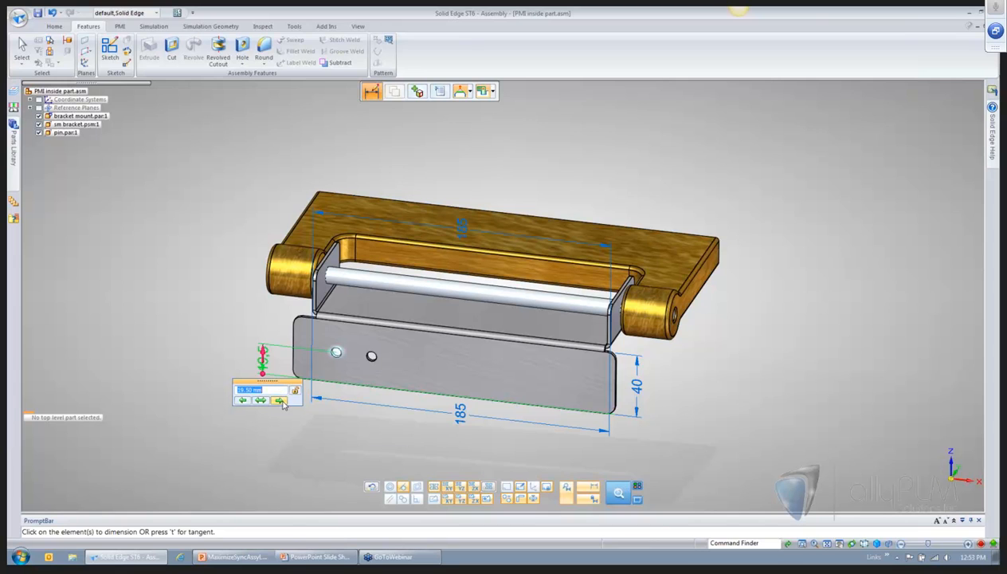
{"action": "left_click", "coordinate": [280, 401]}
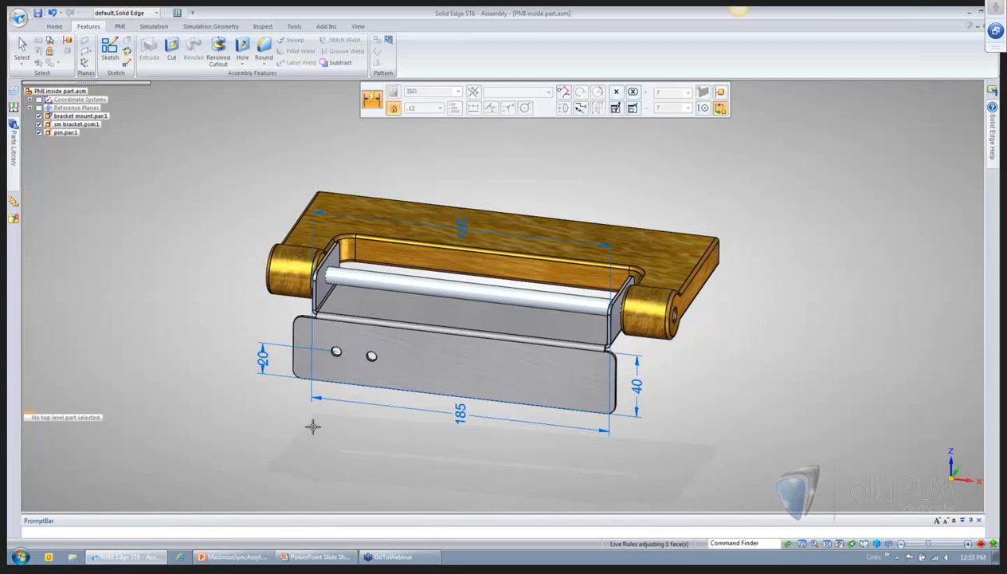
- Dimension the left hole from the front plate's left edge and set the distance to 35 mm
{"action": "left_click", "coordinate": [336, 352]}
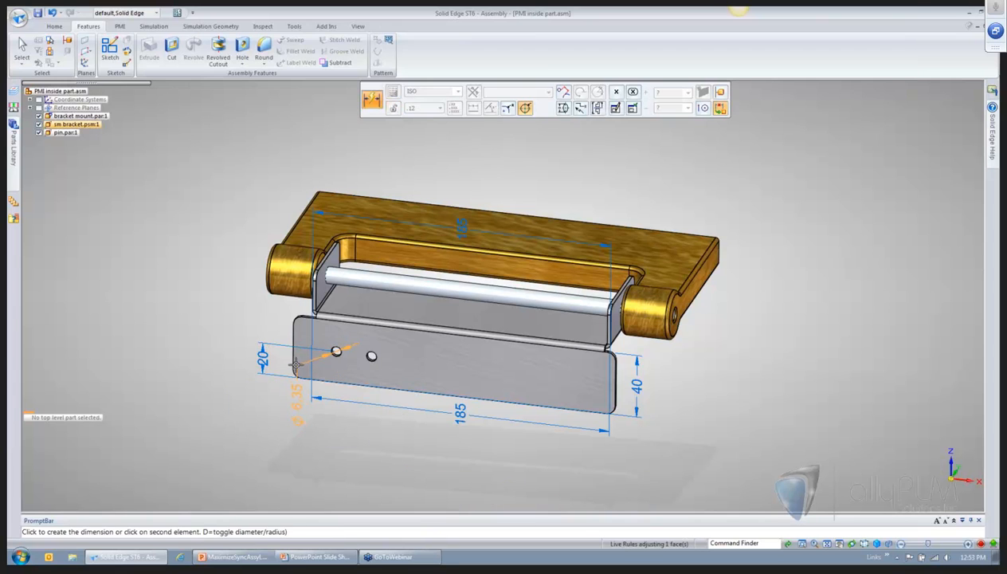
{"action": "left_click", "coordinate": [297, 375]}
{"action": "left_click", "coordinate": [312, 420]}
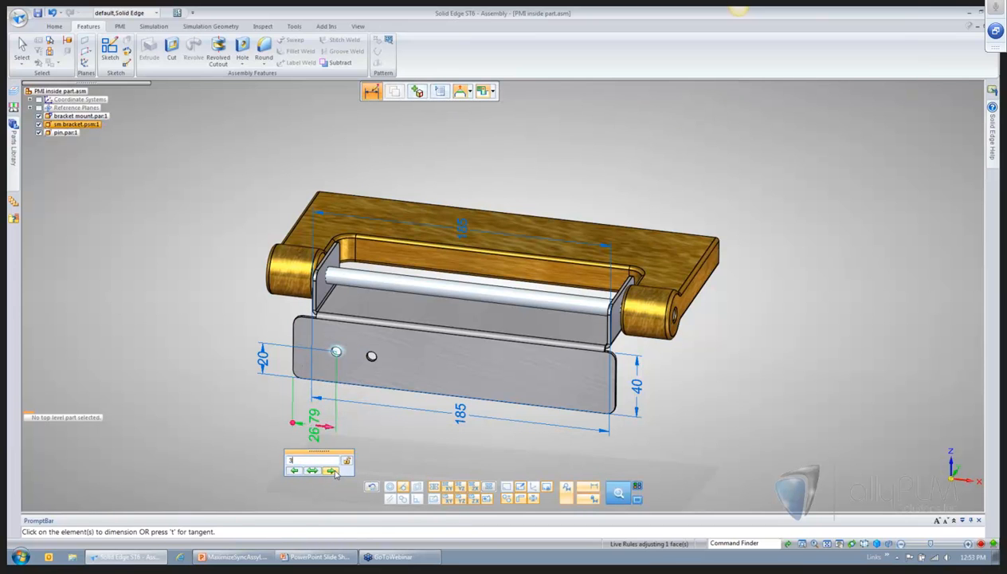
{"action": "key", "text": "Return"}
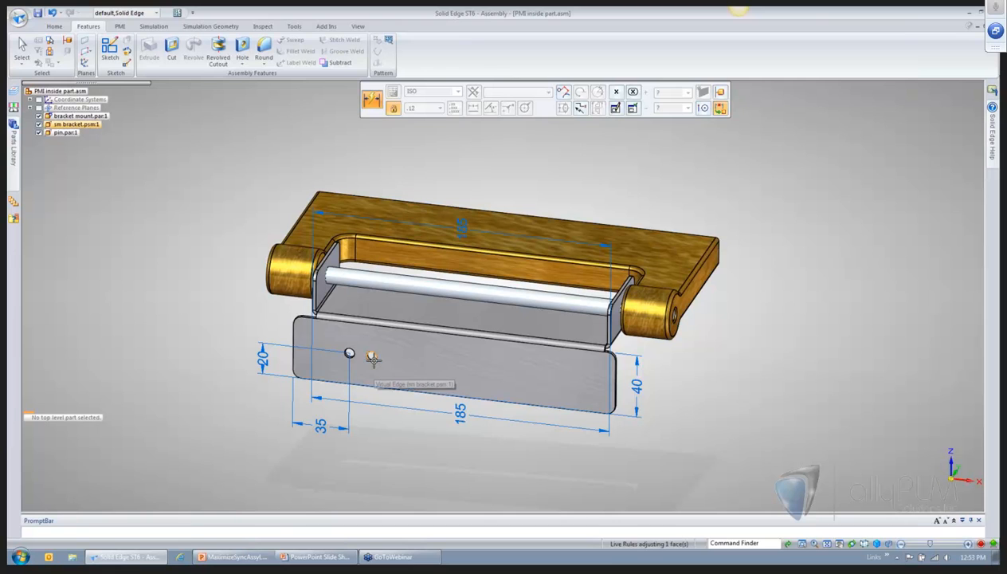
- Dimension the second hole from the front plate's right edge, set the distance to 35 mm by moving the hole, and end the command
{"action": "left_click", "coordinate": [372, 357]}
{"action": "left_click", "coordinate": [616, 381]}
{"action": "left_click", "coordinate": [588, 471]}
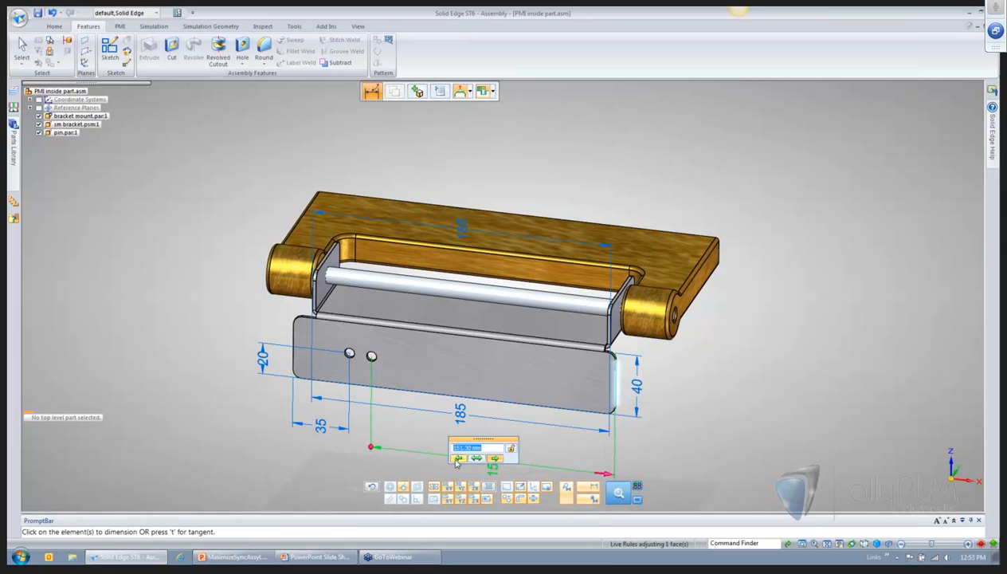
{"action": "left_click", "coordinate": [458, 460]}
{"action": "type", "text": "35"}
{"action": "key", "text": "Return"}
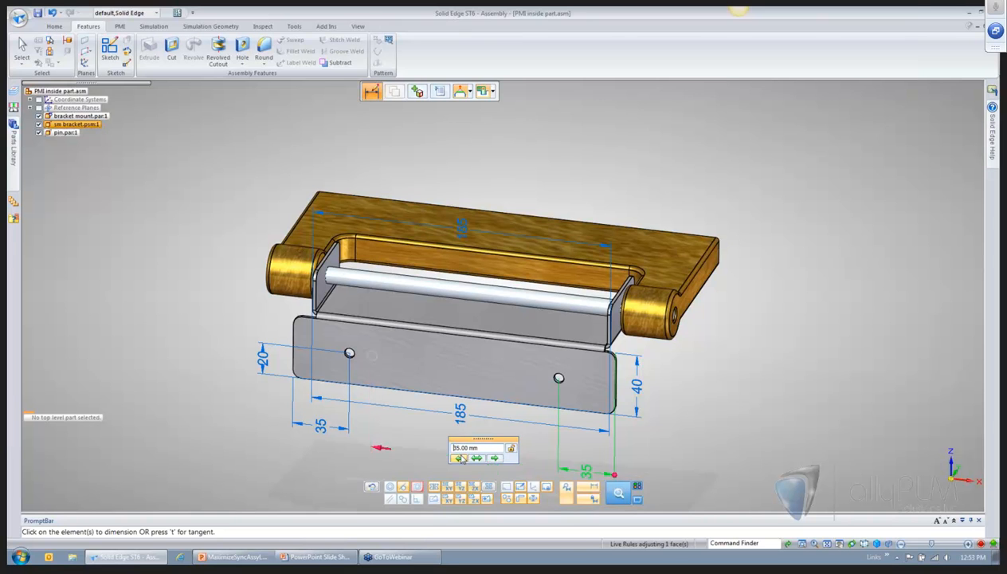
{"action": "key", "text": "Escape"}
- Select the bracket's side flange face and front plate face in turn to view their stored part dimensions, and clear the selection
{"action": "mouse_move", "coordinate": [400, 468]}
{"action": "middle_mouse_down"}
{"action": "mouse_move", "coordinate": [408, 463]}
{"action": "mouse_move", "coordinate": [399, 467]}
{"action": "middle_mouse_up"}
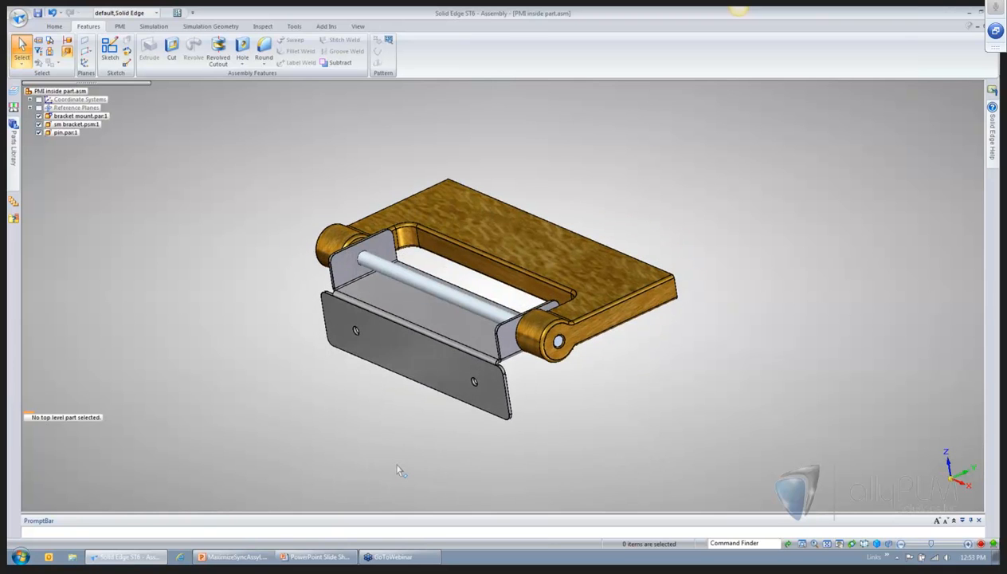
{"action": "left_click", "coordinate": [451, 354]}
{"action": "left_click", "coordinate": [590, 261]}
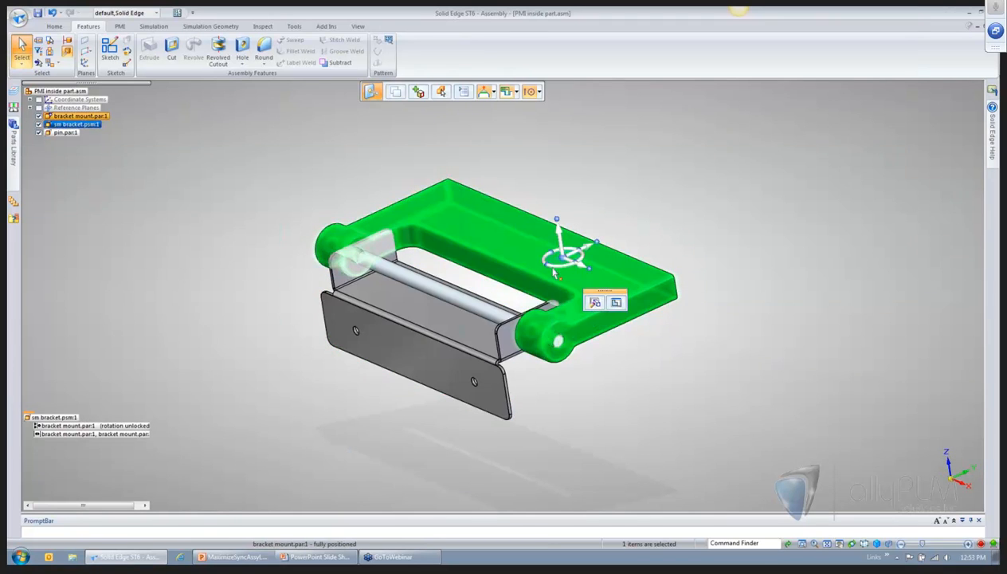
{"action": "left_click", "coordinate": [319, 367]}
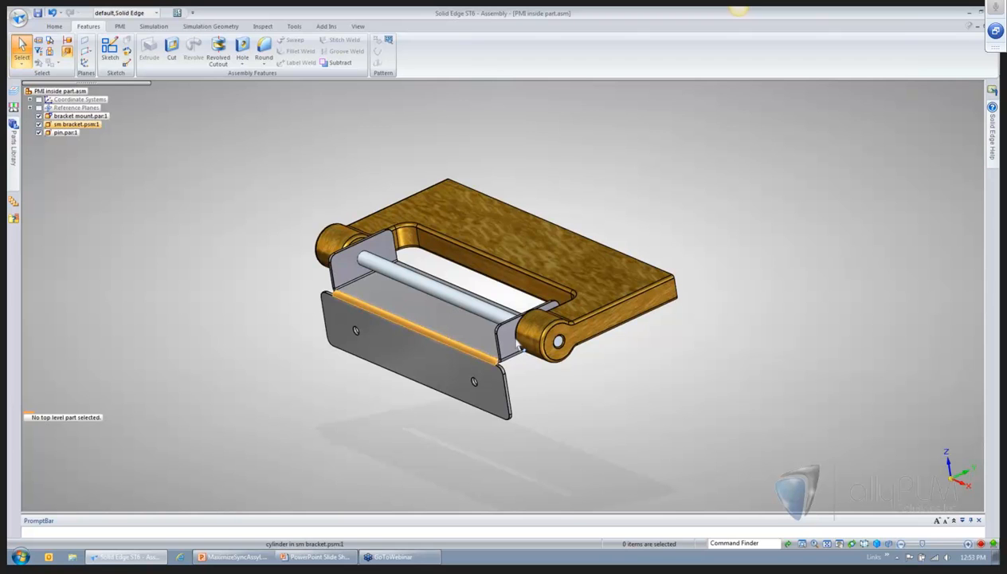
{"action": "left_click", "coordinate": [505, 336]}
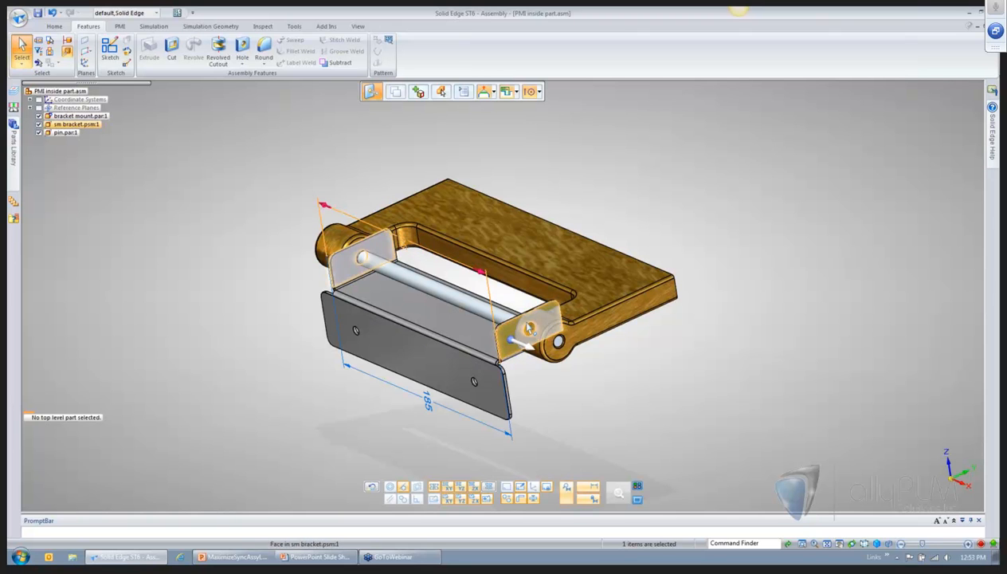
{"action": "left_click", "coordinate": [670, 400]}
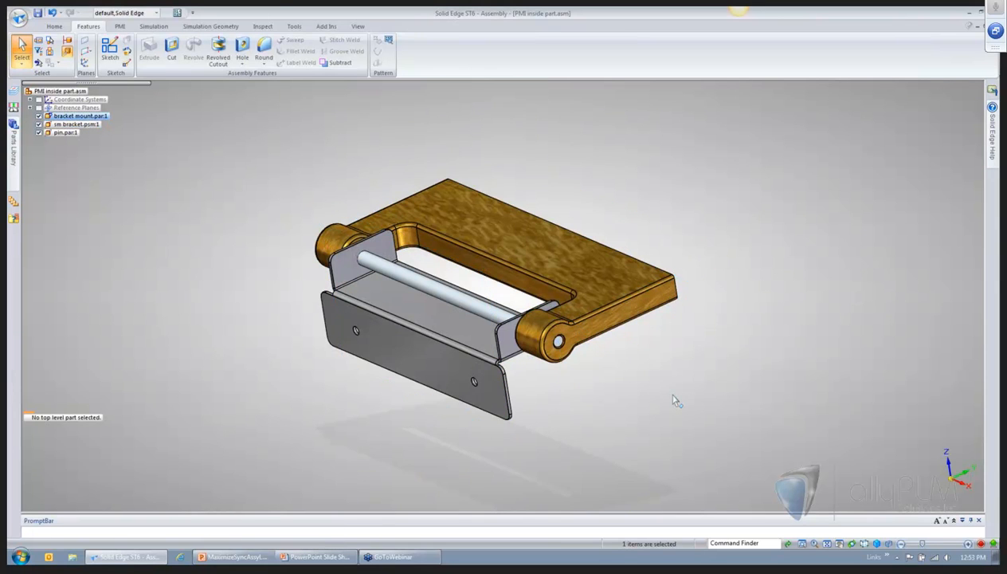
{"action": "middle_click_drag", "start_coordinate": [676, 398], "coordinate": [456, 378]}
{"action": "left_click", "coordinate": [458, 372]}
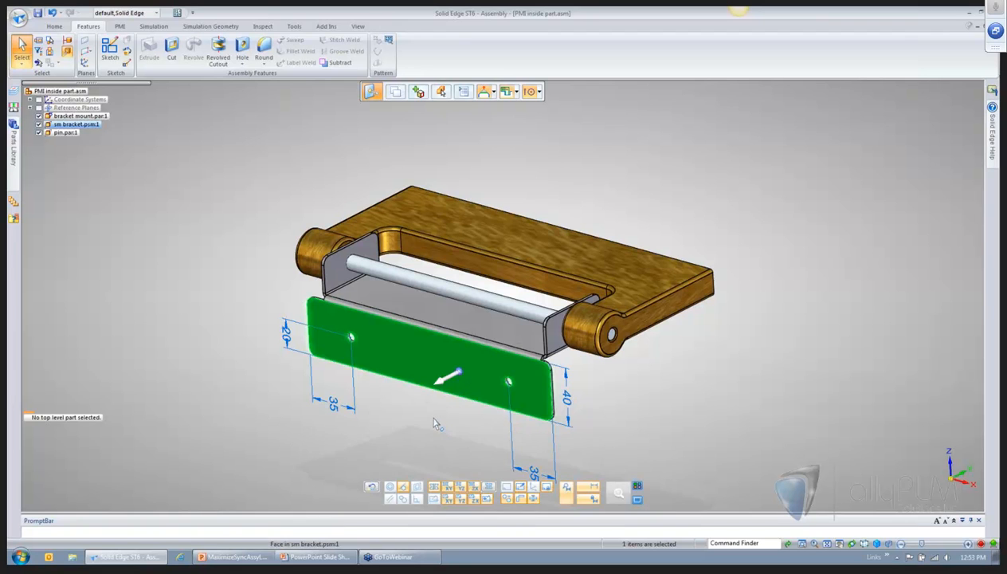
{"action": "left_click", "coordinate": [435, 424]}
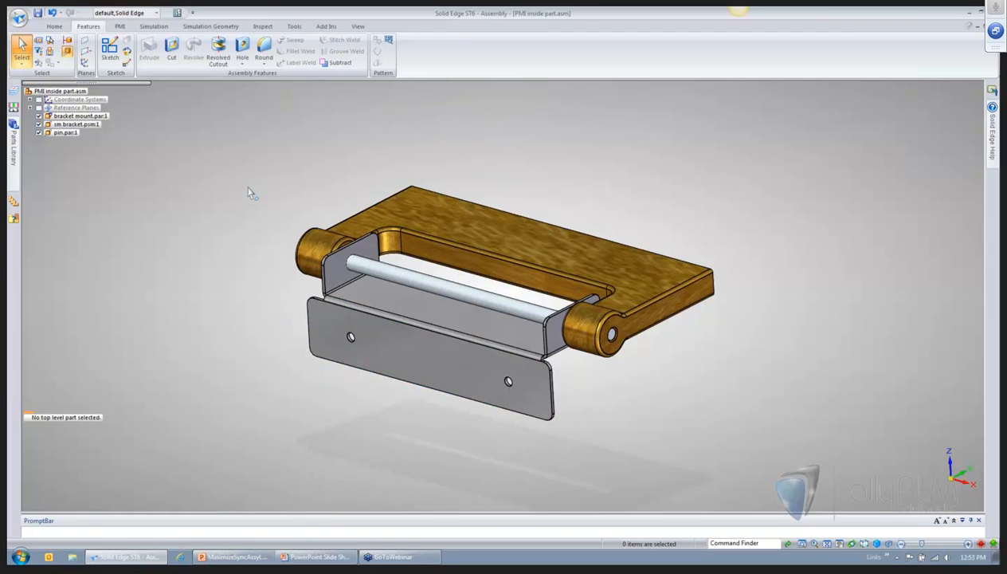
- Open the Boolean assembly from the 005.BooleanSubtract folder
{"action": "left_click", "coordinate": [18, 16]}
{"action": "left_click", "coordinate": [35, 58]}
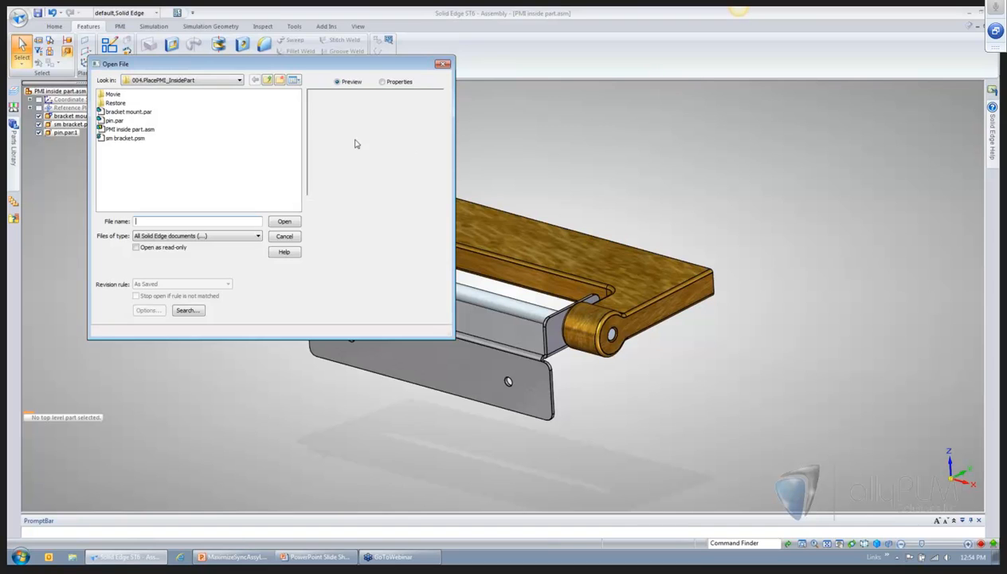
{"action": "left_click", "coordinate": [267, 80]}
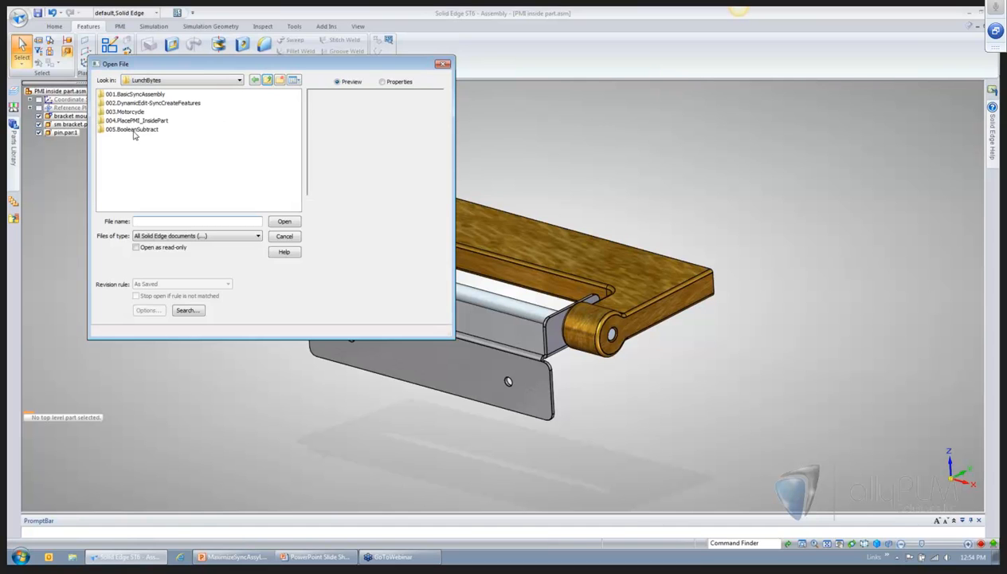
{"action": "double_click", "coordinate": [134, 128]}
{"action": "left_click", "coordinate": [124, 121]}
{"action": "left_click", "coordinate": [279, 224]}
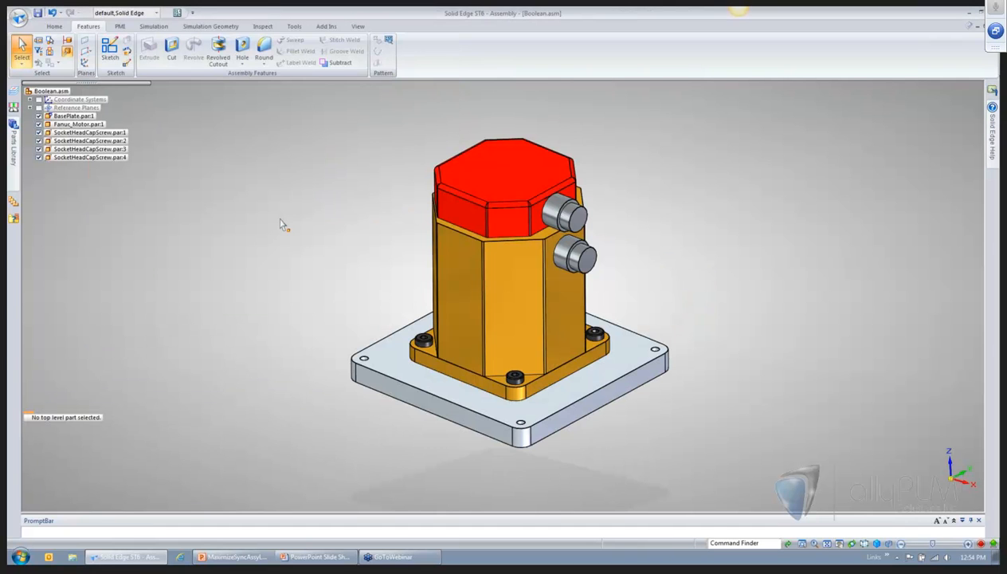
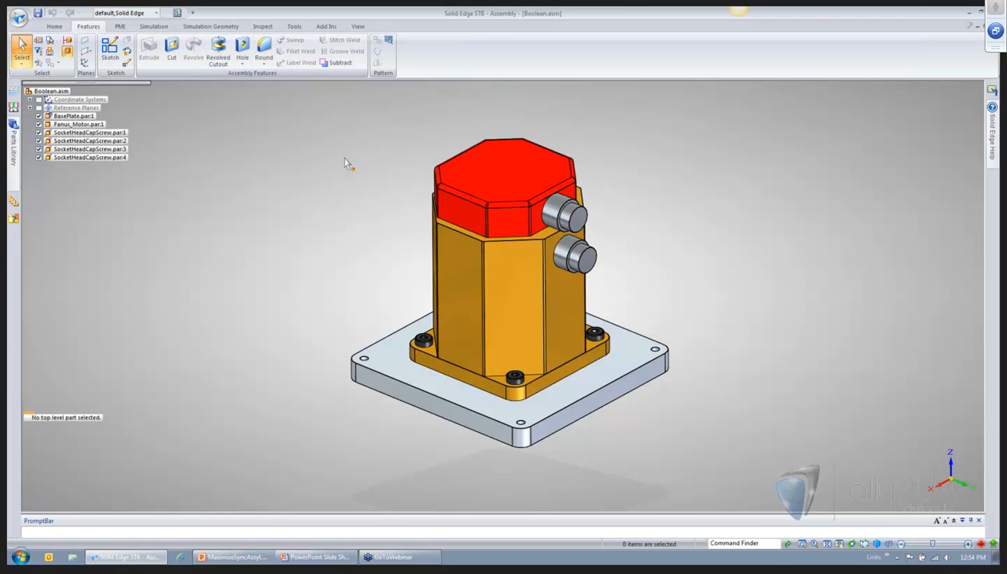
- Open the base plate in place to examine its existing holes, and return to the assembly
{"action": "middle_click_drag", "start_coordinate": [312, 225], "coordinate": [330, 299]}
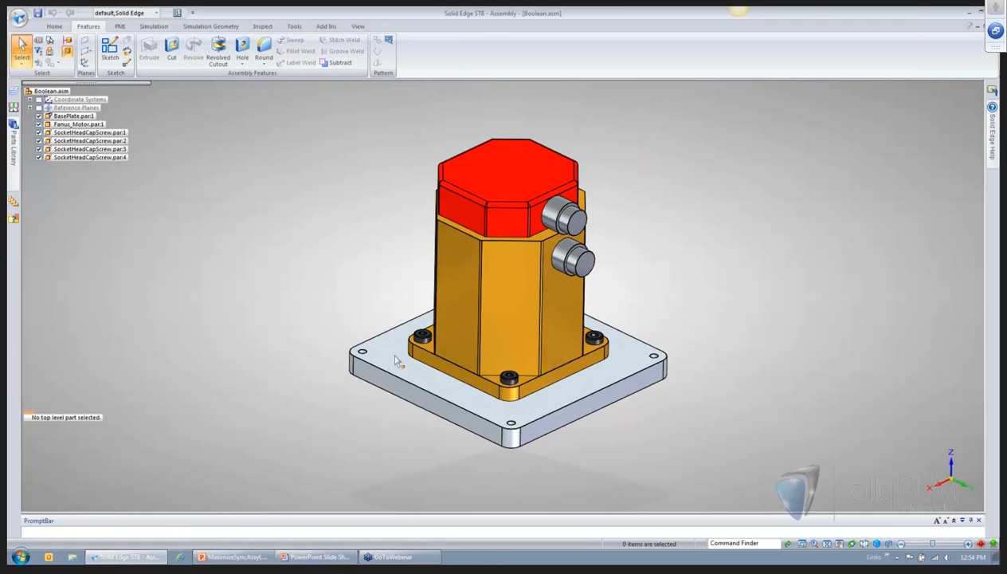
{"action": "double_click", "coordinate": [443, 403]}
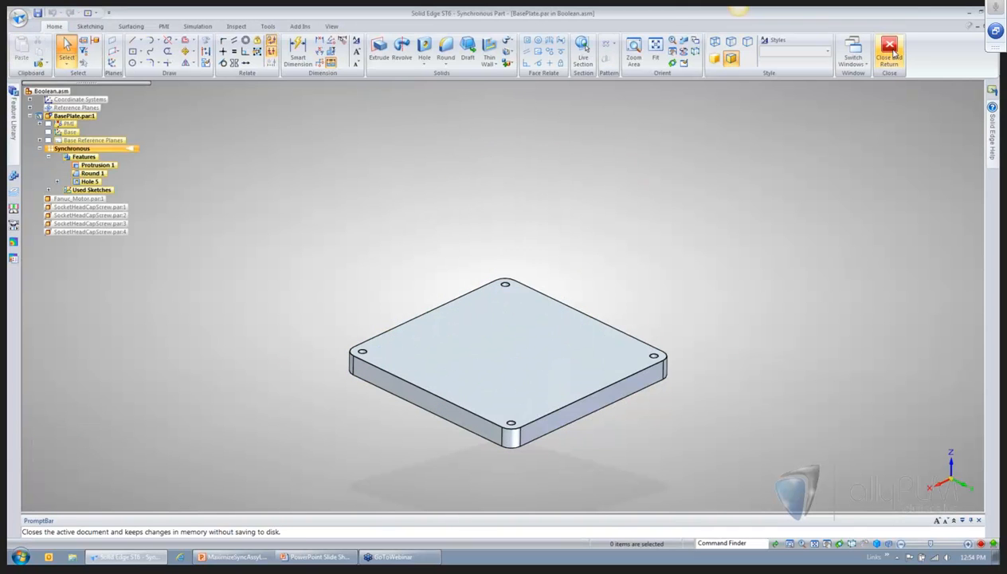
{"action": "left_click", "coordinate": [892, 51]}
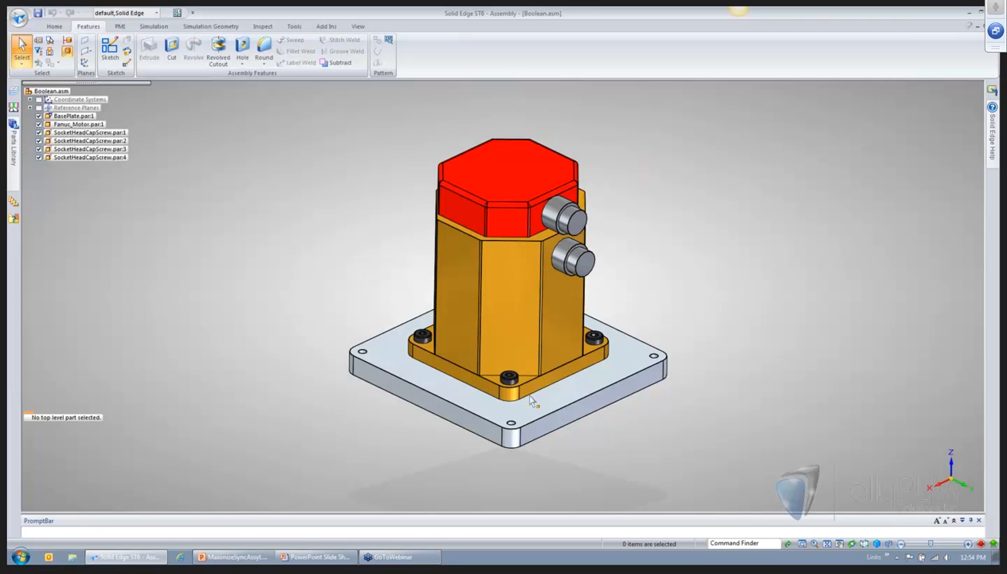
- Subtract the motor and its four cap screws from the base plate, creating synchronous subtractions if possible, and end the command
{"action": "middle_click_drag", "start_coordinate": [621, 470], "coordinate": [580, 427]}
{"action": "key", "text": "Home"}
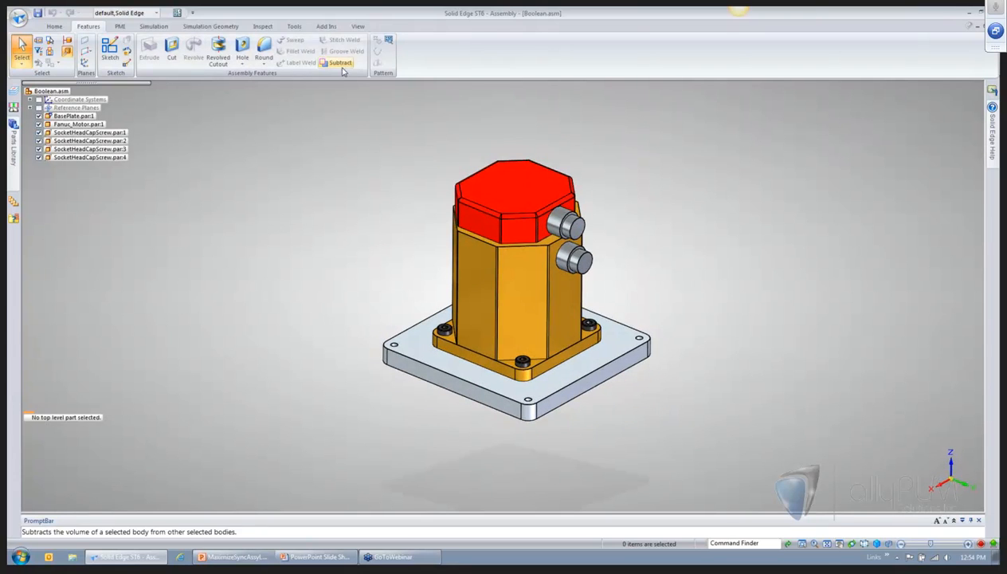
{"action": "left_click", "coordinate": [340, 63]}
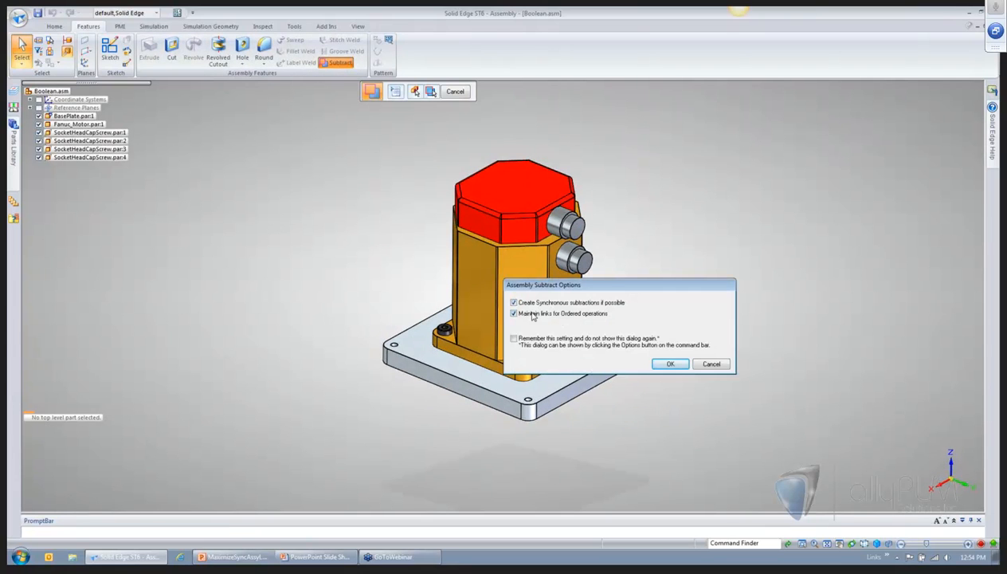
{"action": "left_click", "coordinate": [671, 364]}
{"action": "left_click", "coordinate": [447, 368]}
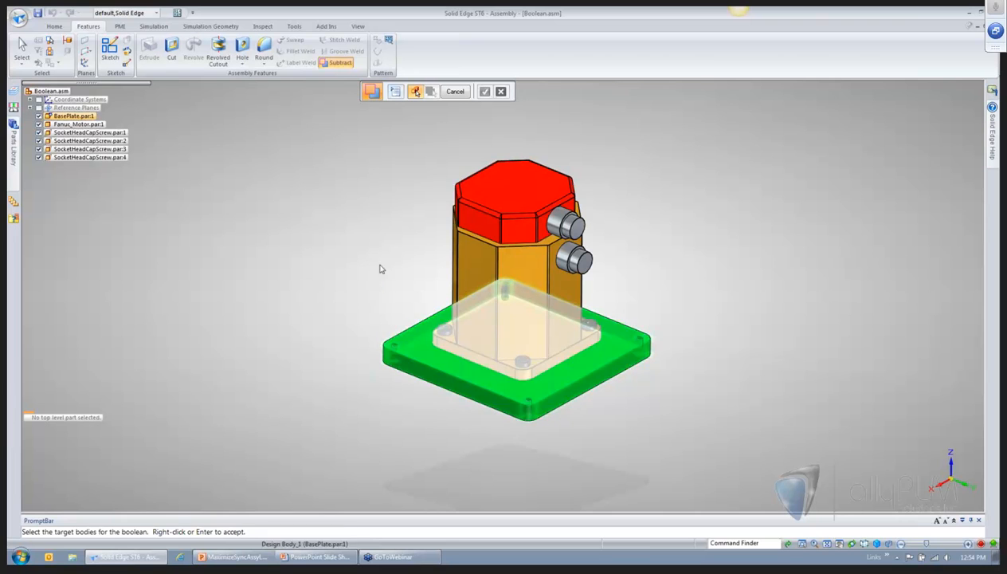
{"action": "left_click_drag", "start_coordinate": [419, 122], "coordinate": [614, 435]}
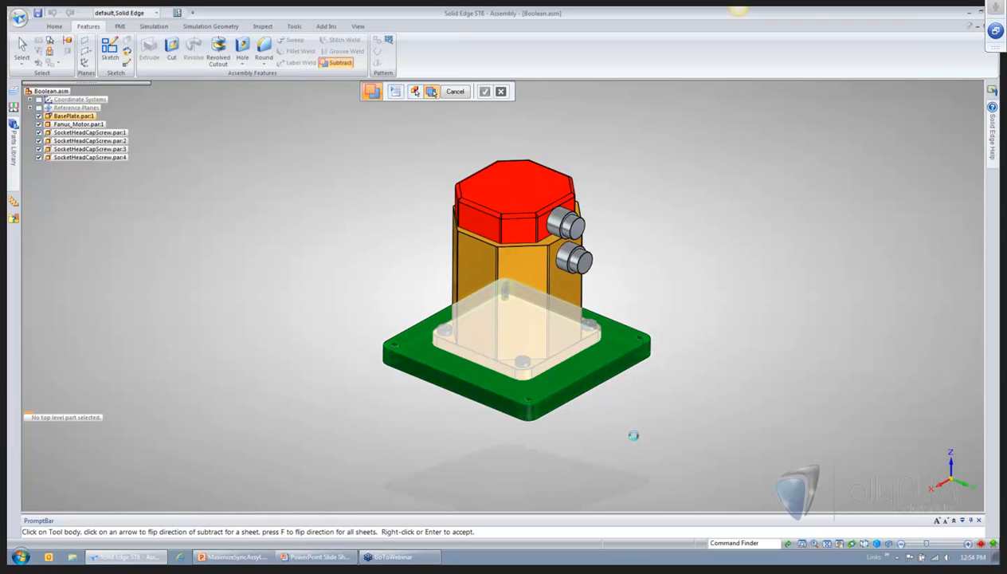
{"action": "left_click", "coordinate": [485, 93]}
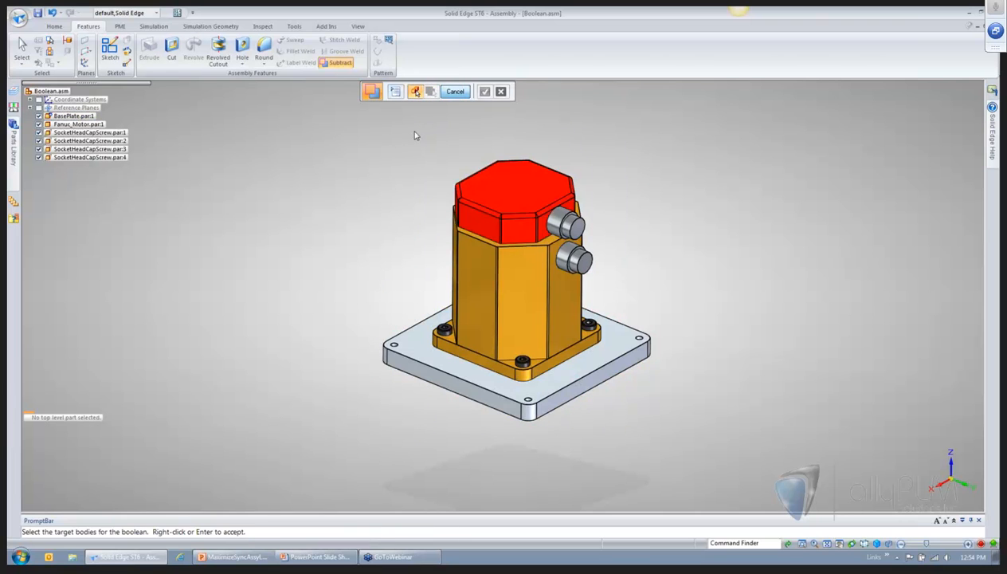
{"action": "key", "text": "Escape"}
- Open the base plate in place and run hole recognition on its subtracted geometry
{"action": "left_click", "coordinate": [451, 379]}
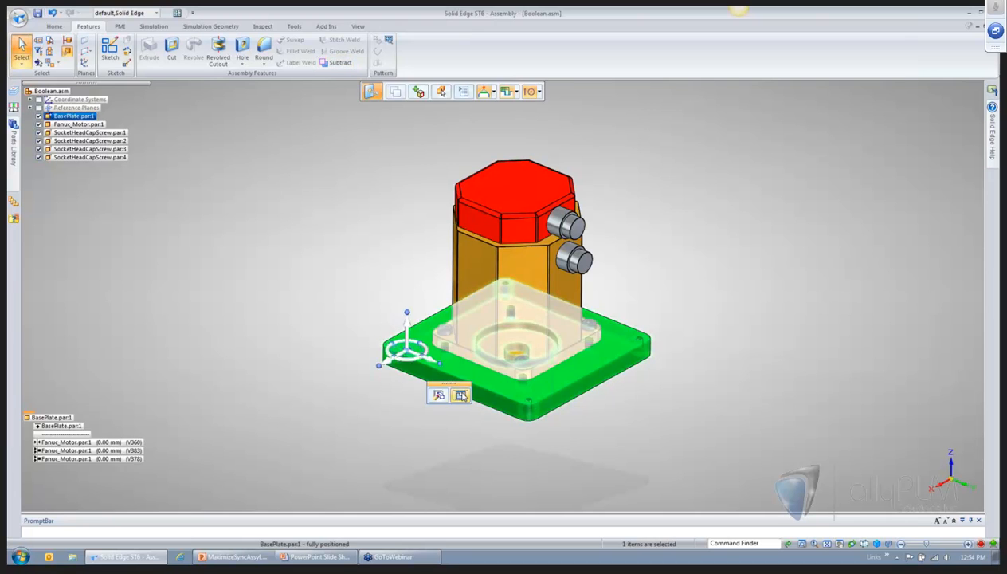
{"action": "left_click", "coordinate": [459, 394]}
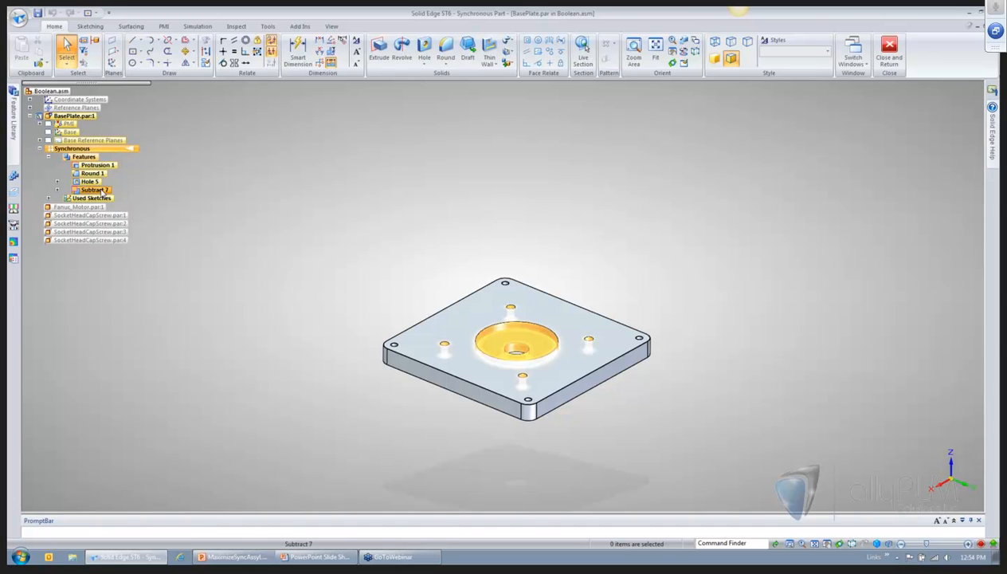
{"action": "left_click", "coordinate": [236, 27]}
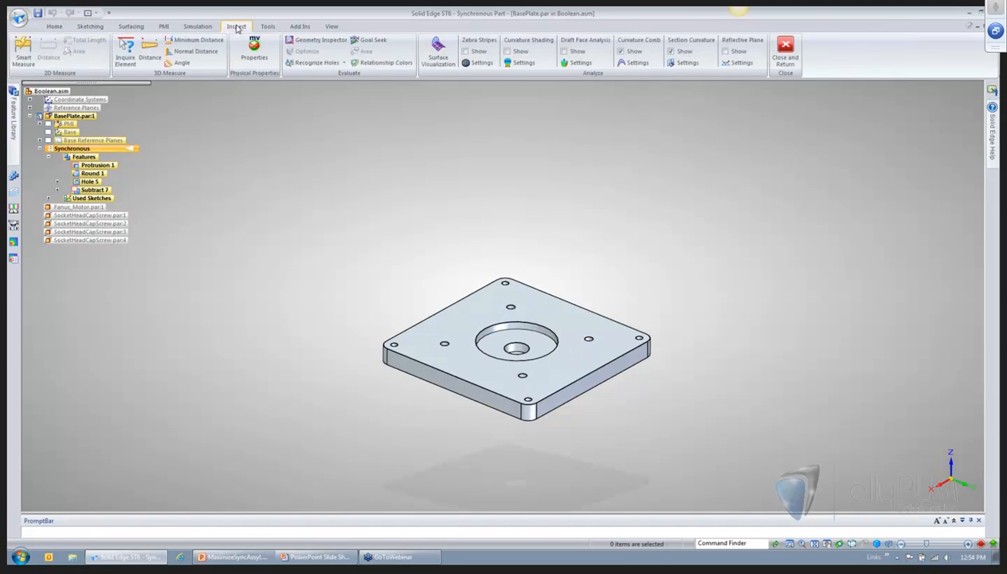
{"action": "left_click", "coordinate": [317, 63]}
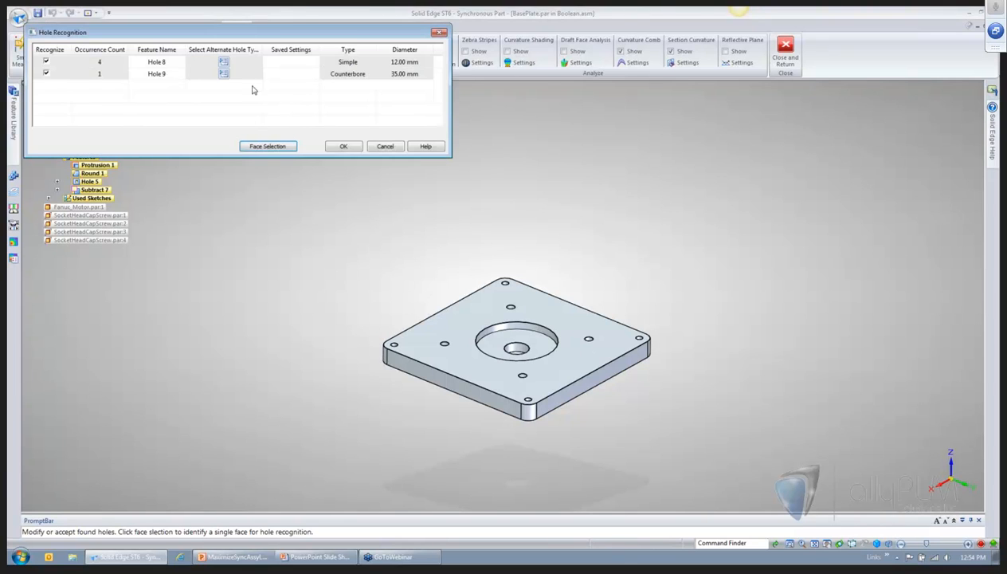
- Define the four recognized 12 mm holes as Threaded with thread Tr 12 x 3
{"action": "left_click", "coordinate": [225, 62]}
{"action": "left_click", "coordinate": [461, 229]}
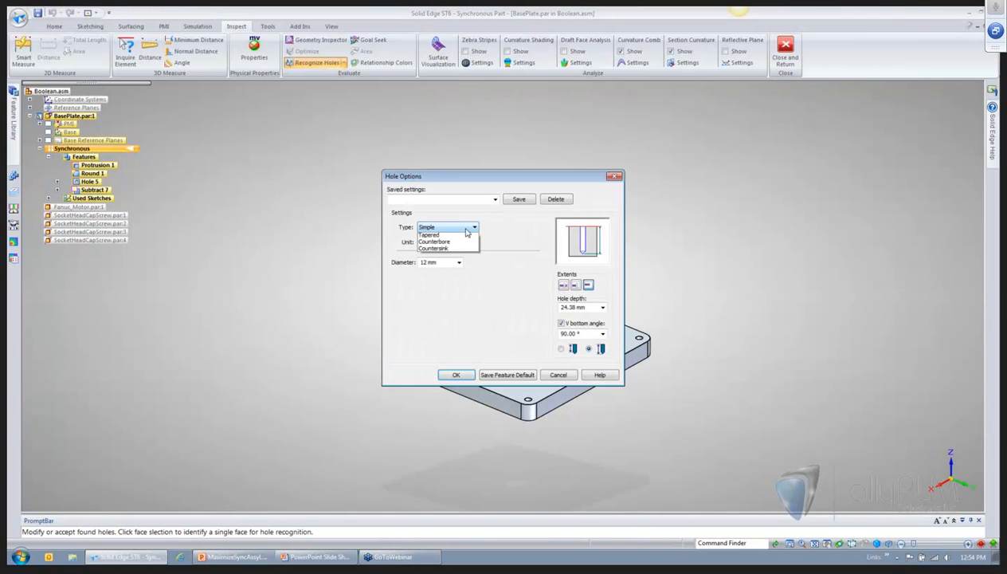
{"action": "left_click", "coordinate": [431, 242]}
{"action": "left_click", "coordinate": [456, 375]}
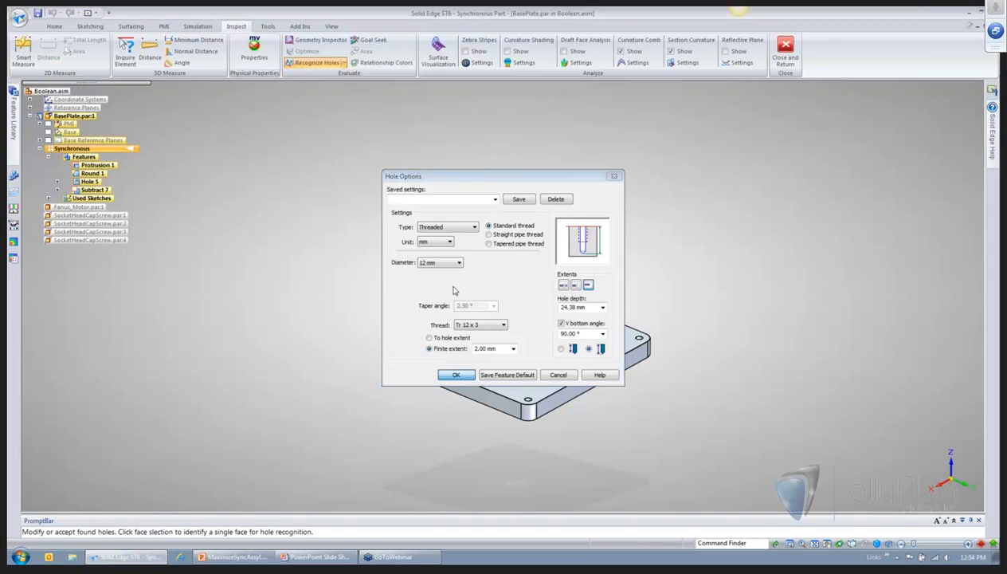
- Define the central counterbore hole with 36 mm diameter, 115 mm counterbore diameter and 12 mm depth, accept the recognition, and return to the assembly
{"action": "left_click", "coordinate": [224, 72]}
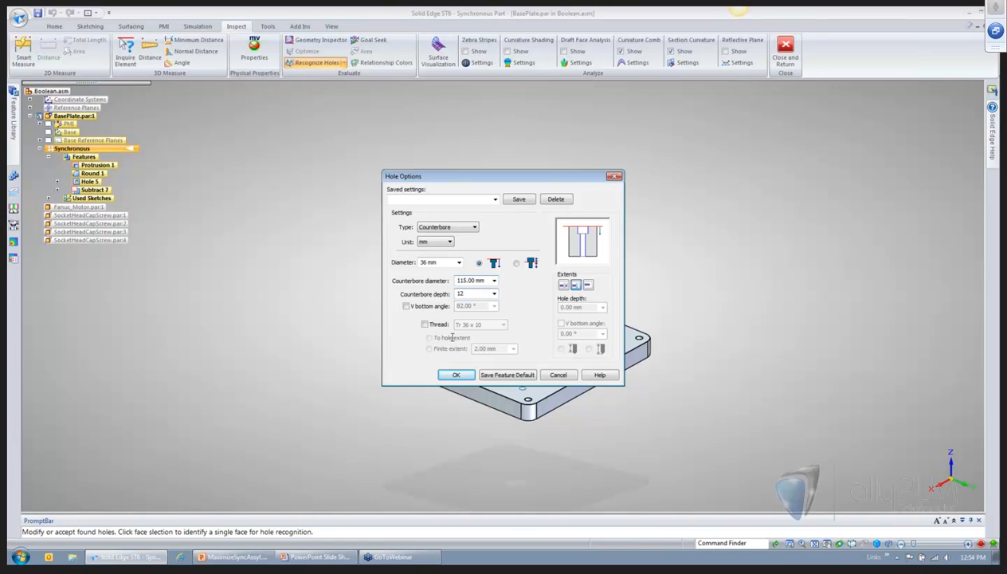
{"action": "left_click", "coordinate": [456, 375]}
{"action": "left_click", "coordinate": [344, 147]}
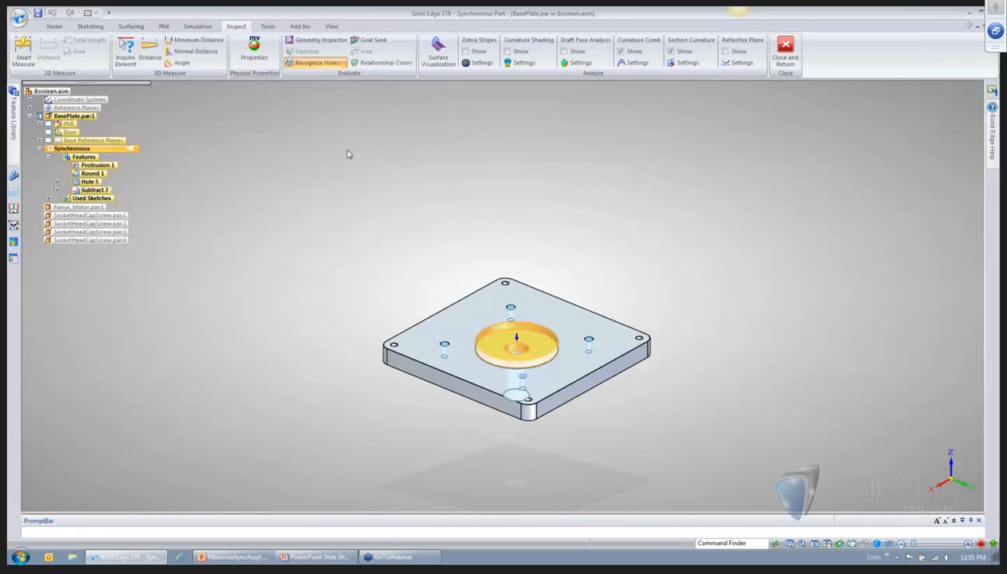
{"action": "left_click", "coordinate": [789, 54]}
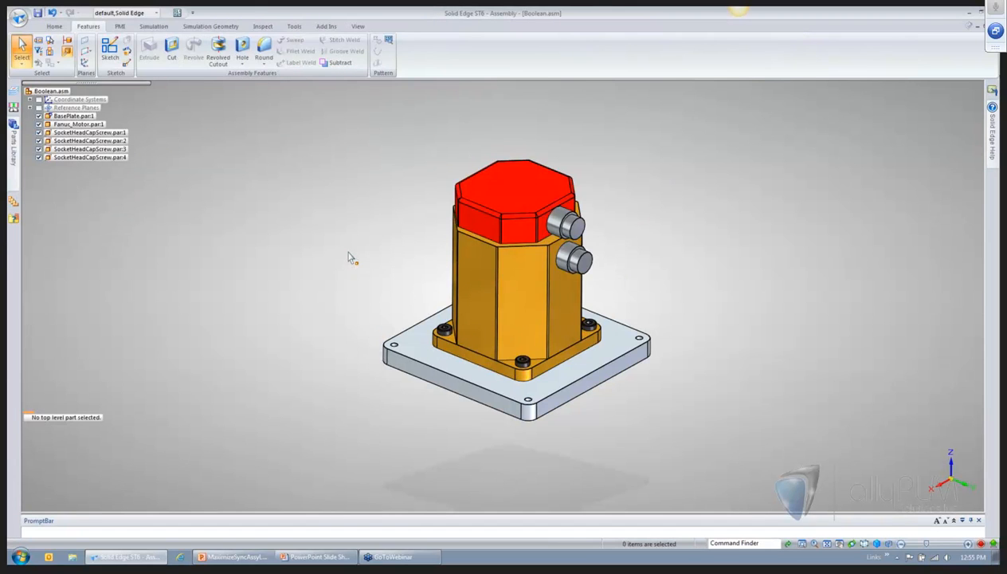
- Try to move the motor along the base plate with the steering wheel, and clear the selection
{"action": "left_click", "coordinate": [468, 313]}
{"action": "left_click", "coordinate": [510, 339]}
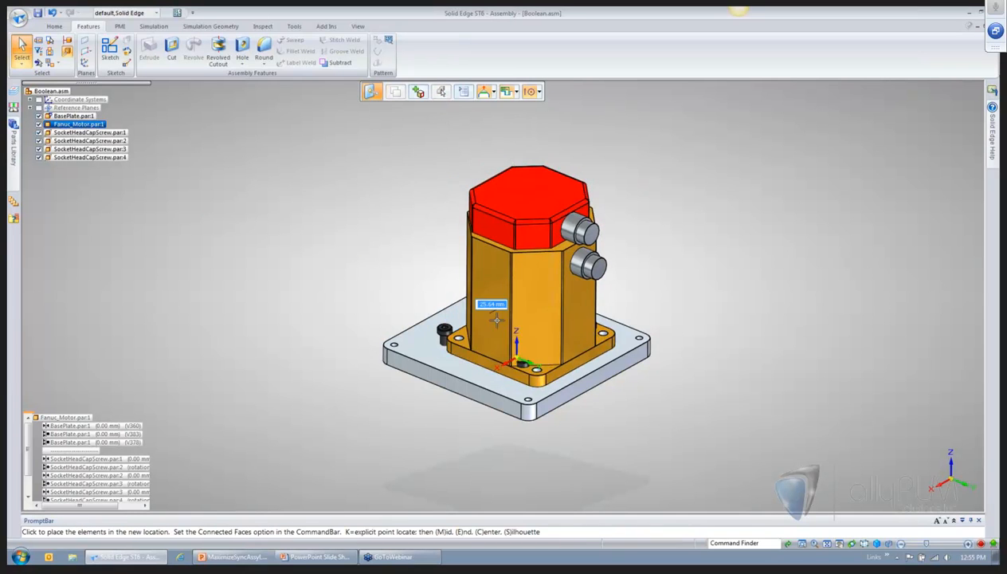
{"action": "left_click", "coordinate": [481, 314]}
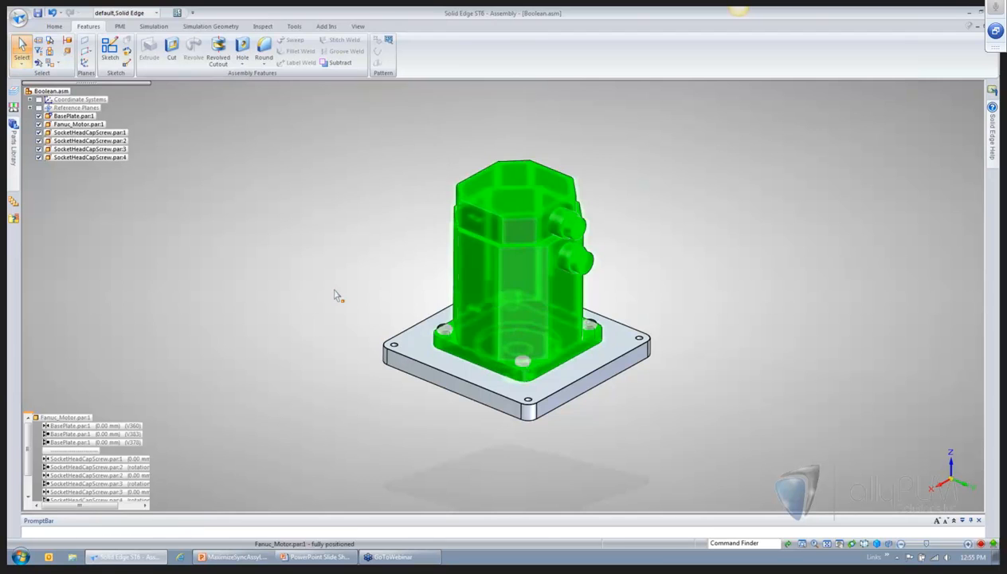
{"action": "key", "text": "Escape"}
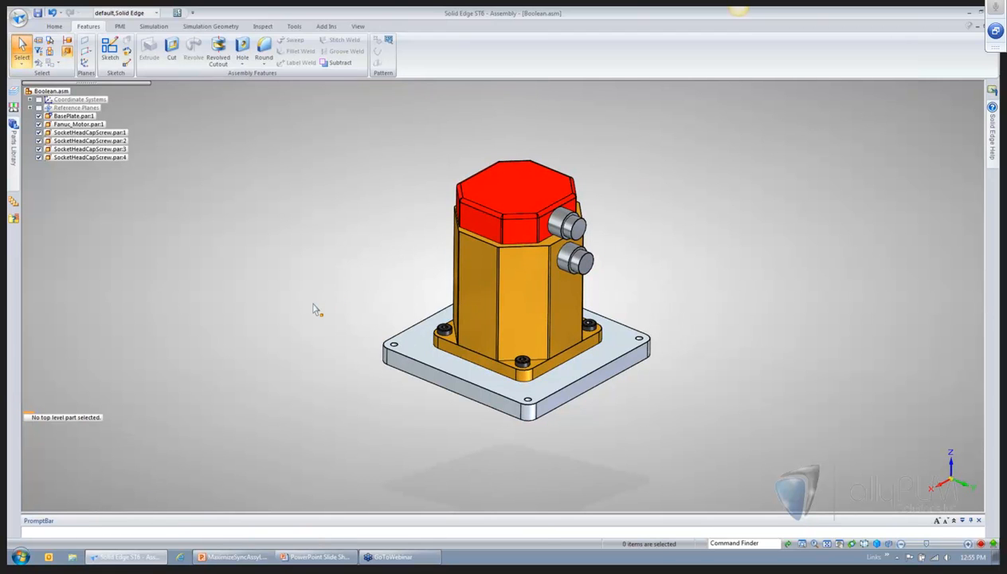
{"action": "left_click", "coordinate": [537, 310]}
{"action": "left_click", "coordinate": [531, 301]}
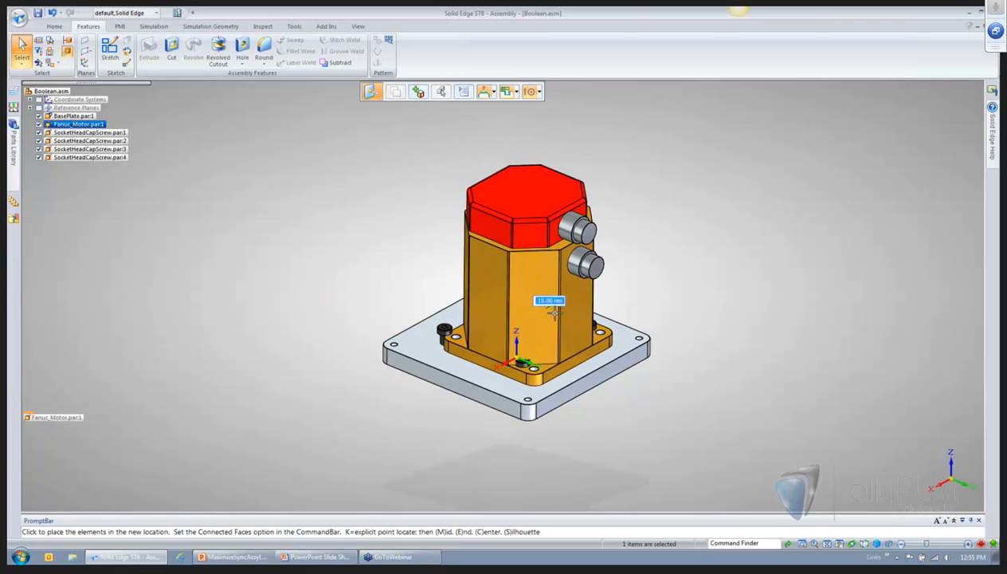
{"action": "right_click", "coordinate": [457, 315]}
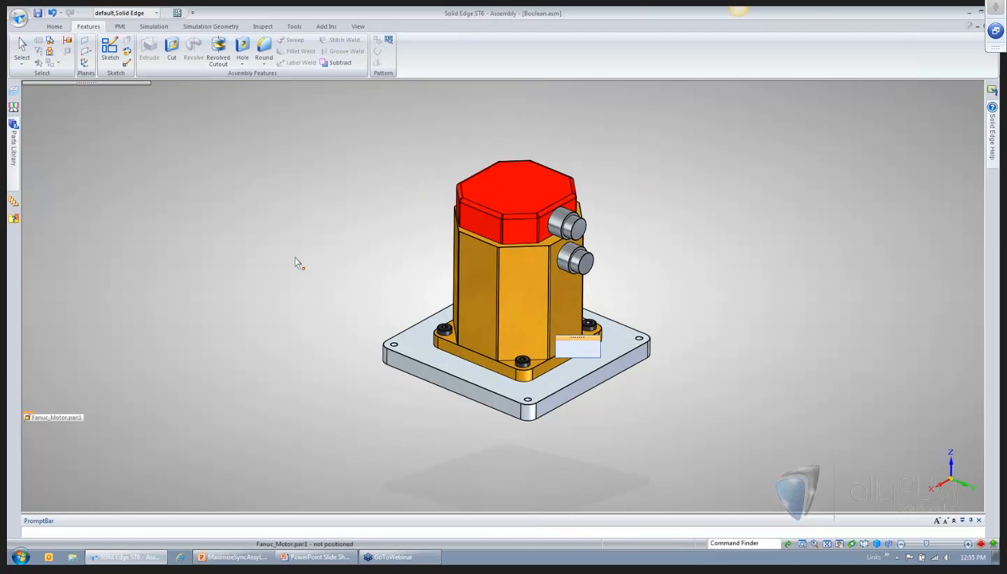
{"action": "right_click", "coordinate": [286, 247]}
{"action": "left_click", "coordinate": [284, 245]}
- Hide the four socket head cap screws in the assembly
{"action": "left_click", "coordinate": [438, 328]}
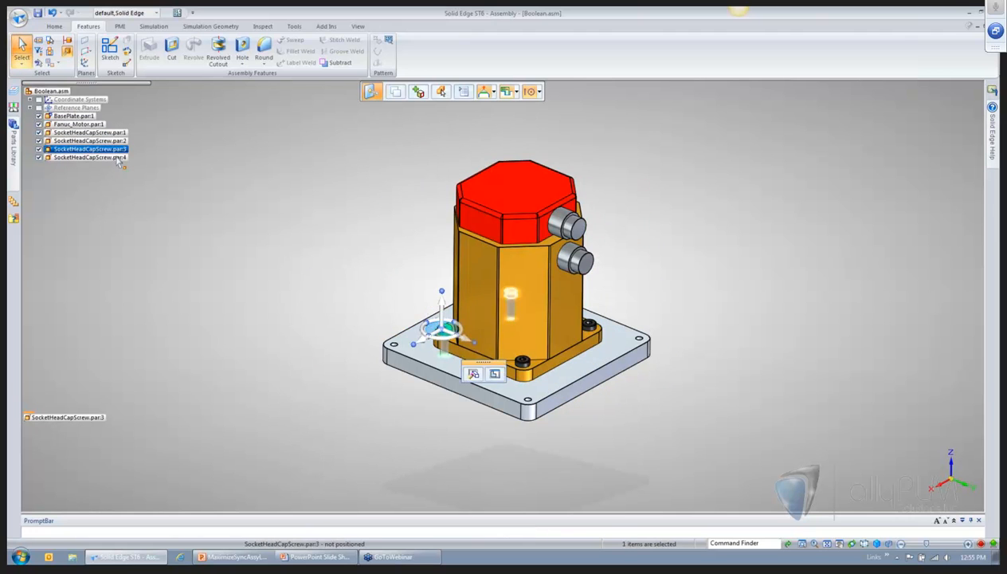
{"action": "left_click", "coordinate": [99, 133]}
{"action": "left_click", "coordinate": [96, 157], "text": "shift"}
{"action": "right_click", "coordinate": [221, 157]}
{"action": "left_click", "coordinate": [244, 175]}
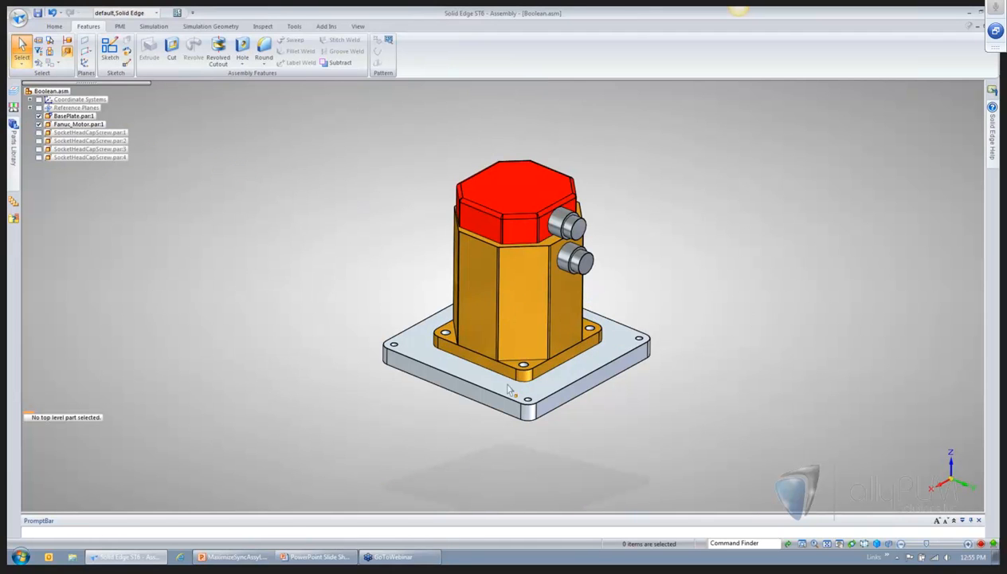
- Move the motor alone along the base plate, off its mounting holes, and clear the selection
{"action": "left_click", "coordinate": [508, 317]}
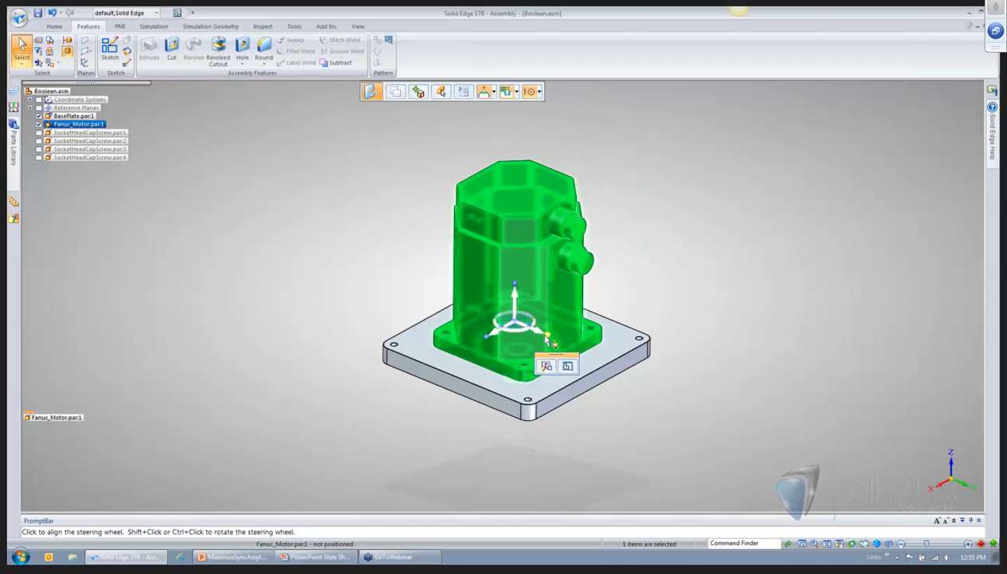
{"action": "left_click", "coordinate": [526, 328]}
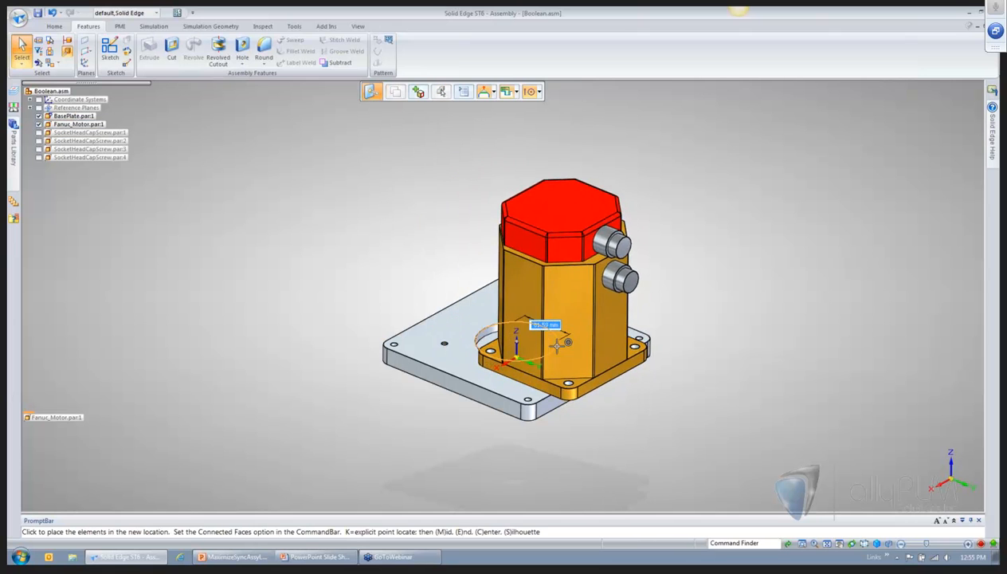
{"action": "left_click", "coordinate": [508, 320]}
{"action": "key", "text": "Escape"}
{"action": "key", "text": "Escape"}
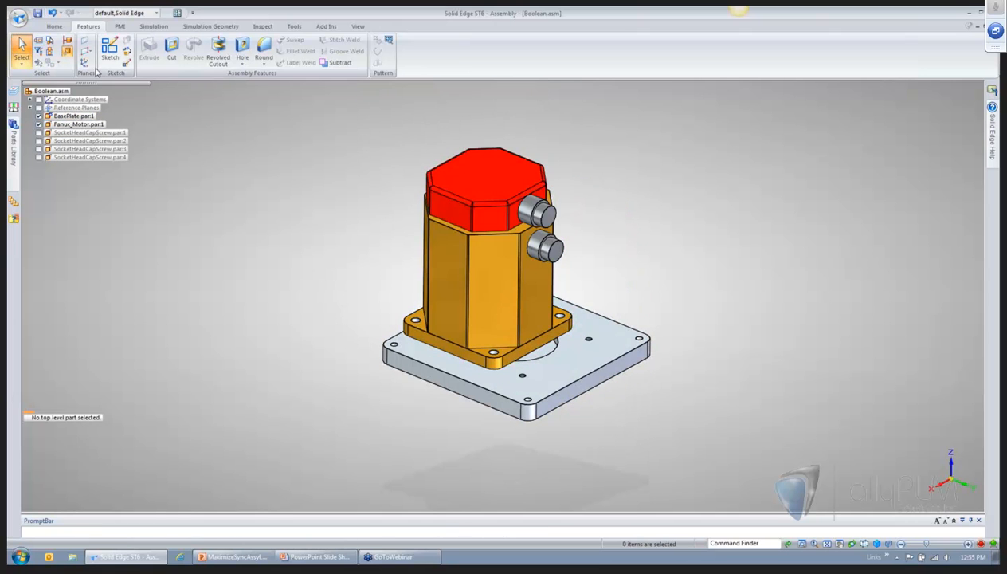
- Undo the motor move and the hiding of the screws, and redo only the hiding
{"action": "left_click", "coordinate": [61, 13]}
{"action": "left_click", "coordinate": [52, 14]}
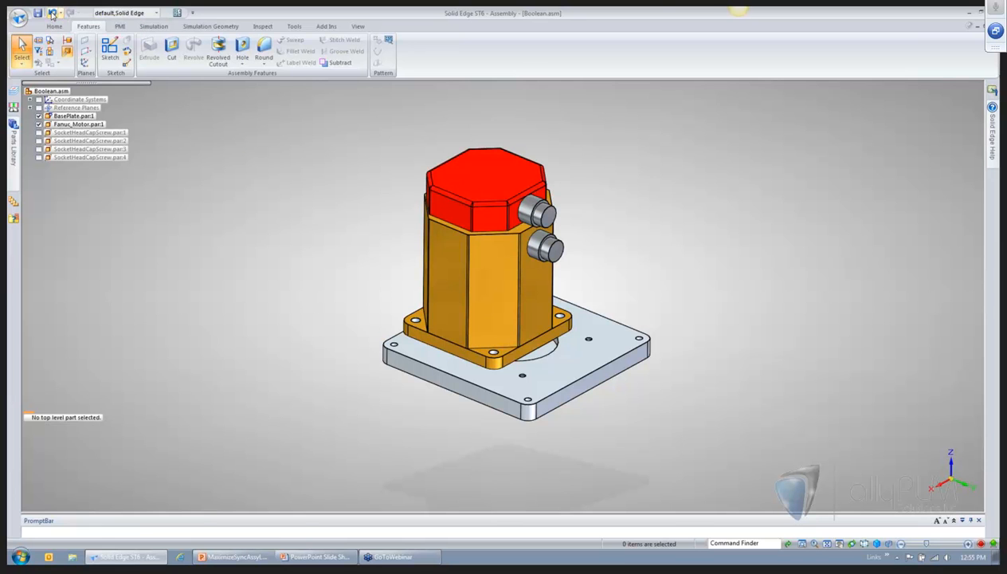
{"action": "left_click", "coordinate": [52, 16]}
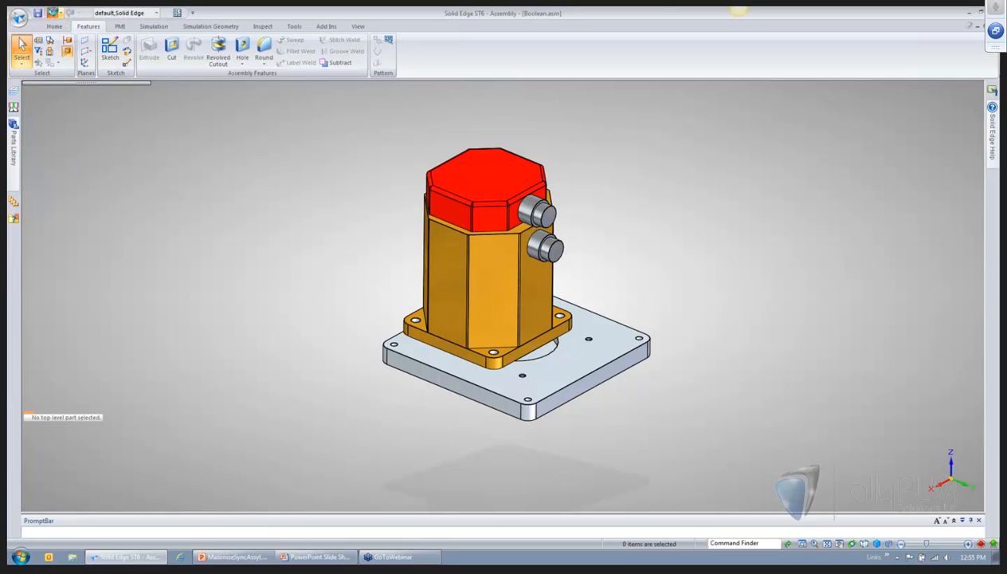
{"action": "left_click", "coordinate": [52, 16]}
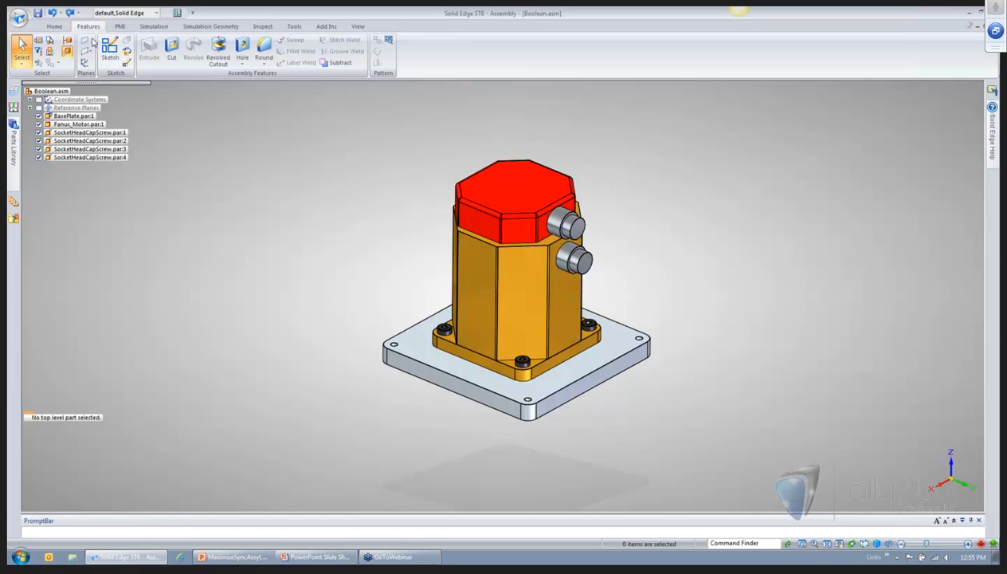
{"action": "left_click", "coordinate": [70, 14]}
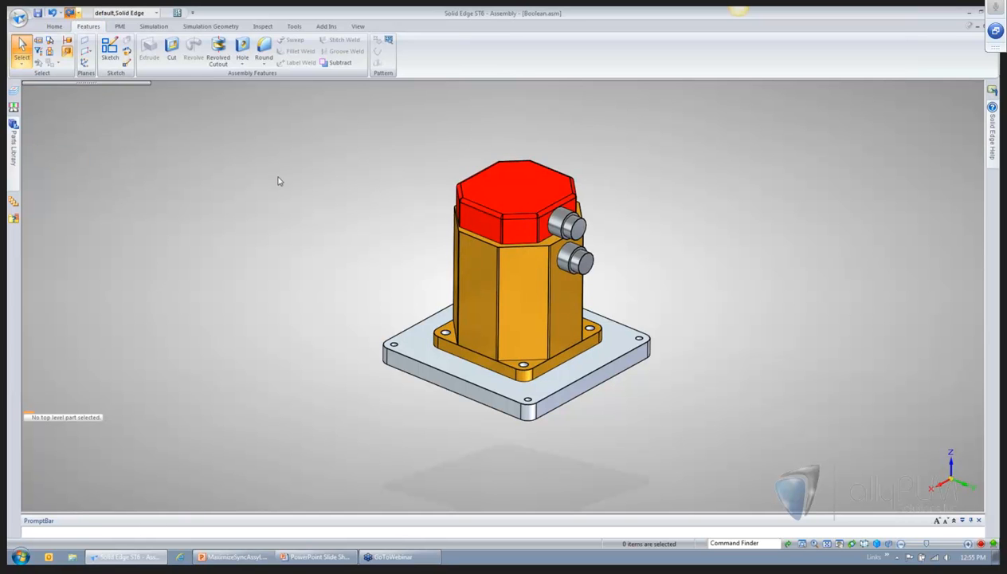
- Select the motor together with the central counterbore hole in the base plate
{"action": "left_click", "coordinate": [504, 318]}
{"action": "middle_click_drag", "start_coordinate": [431, 421], "coordinate": [379, 344]}
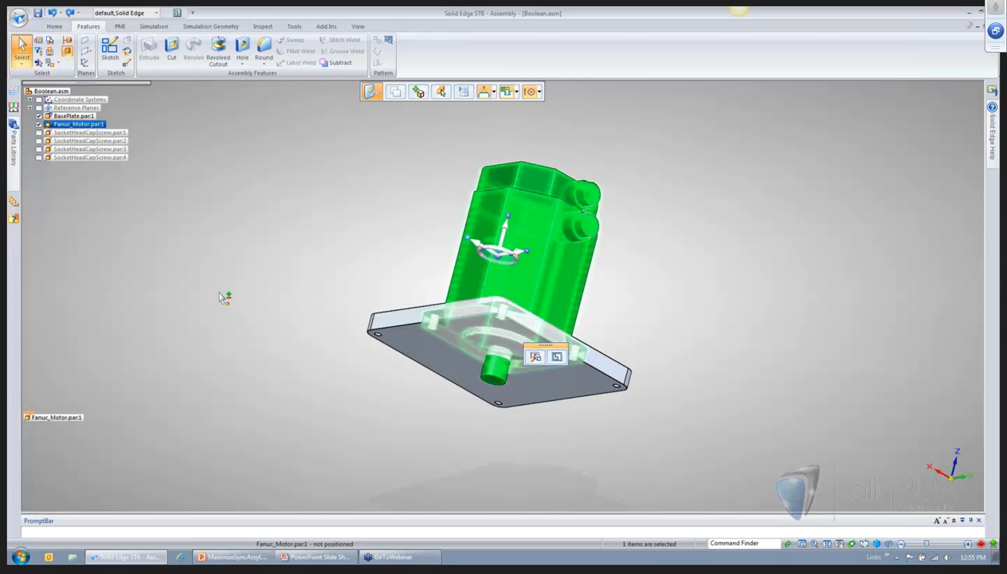
{"action": "right_click", "coordinate": [474, 335]}
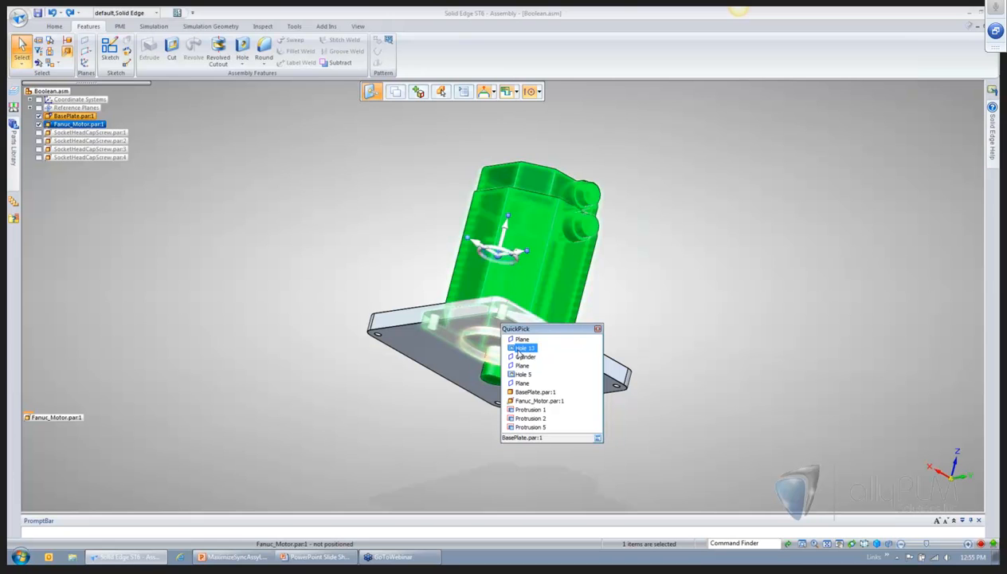
{"action": "left_click", "coordinate": [523, 348]}
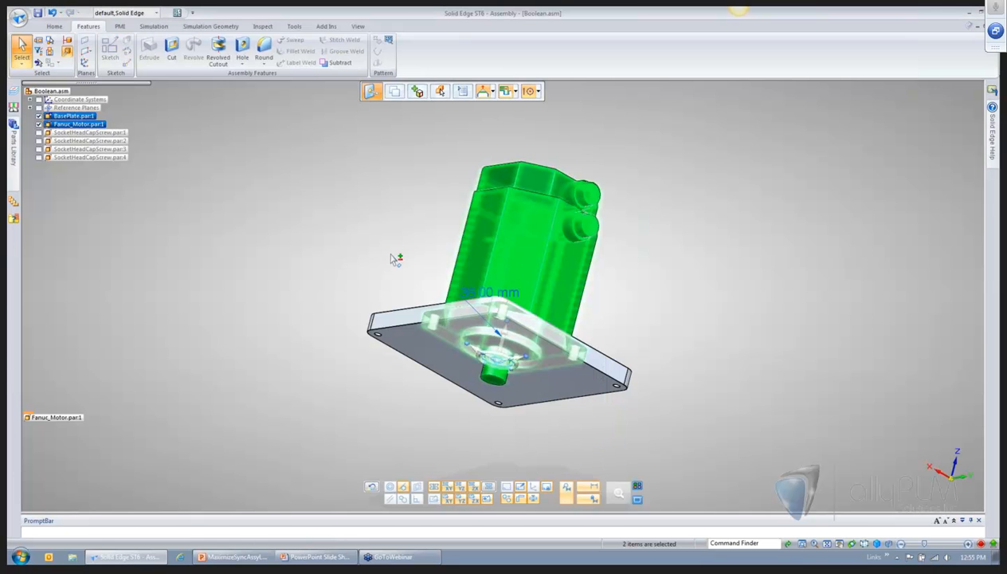
- Try to move the motor and the central counterbore hole together along the base plate, and clear the selection
{"action": "middle_click_drag", "start_coordinate": [391, 267], "coordinate": [565, 427]}
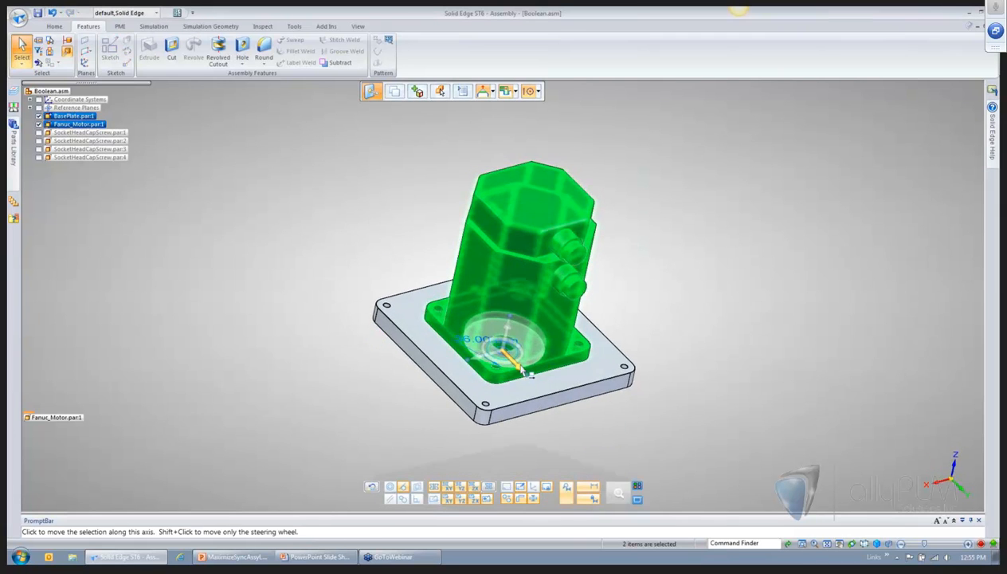
{"action": "left_click", "coordinate": [508, 353]}
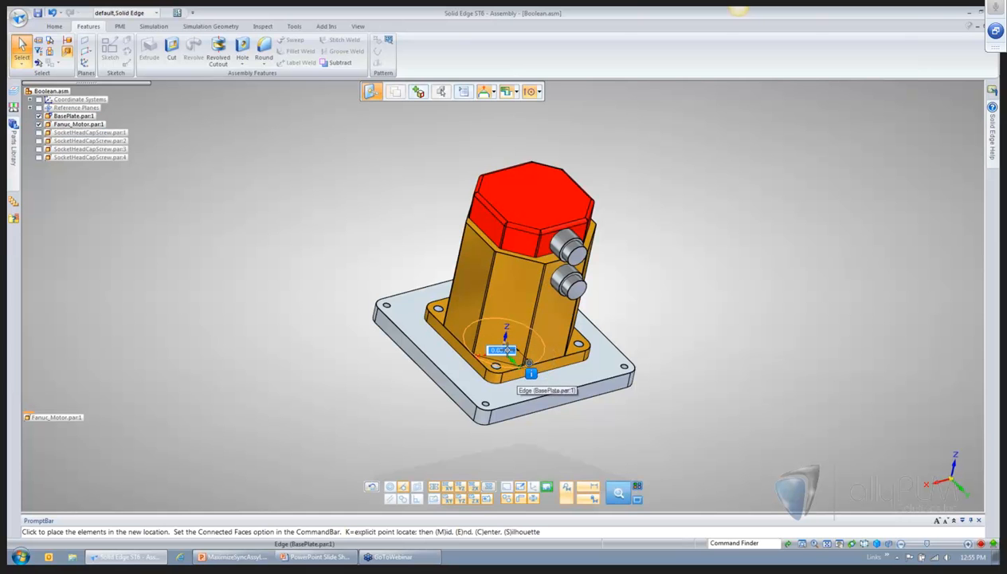
{"action": "left_click", "coordinate": [503, 340]}
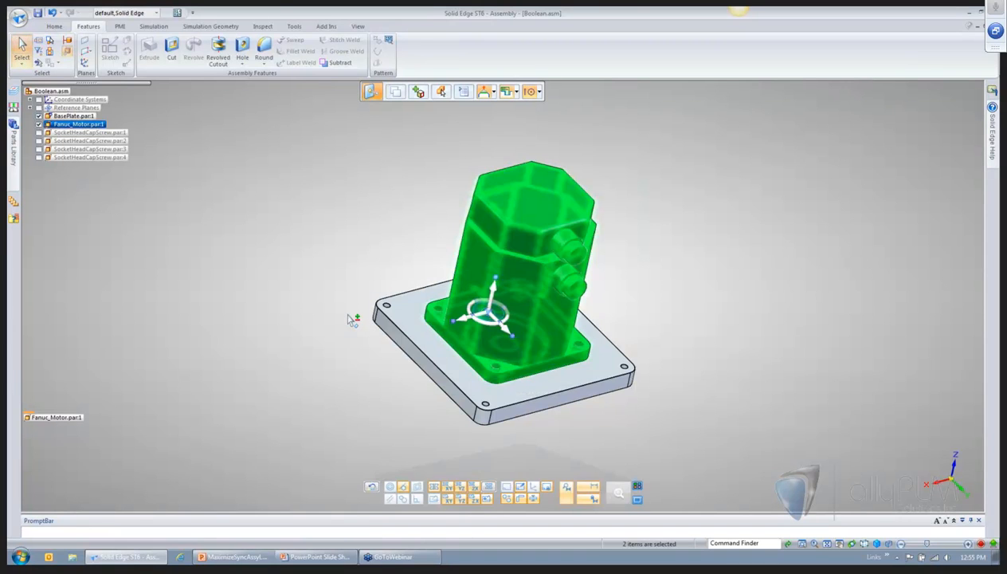
{"action": "scroll", "coordinate": [407, 397], "scroll_direction": "up", "scroll_amount": 2}
{"action": "middle_click_drag", "start_coordinate": [348, 327], "coordinate": [436, 397]}
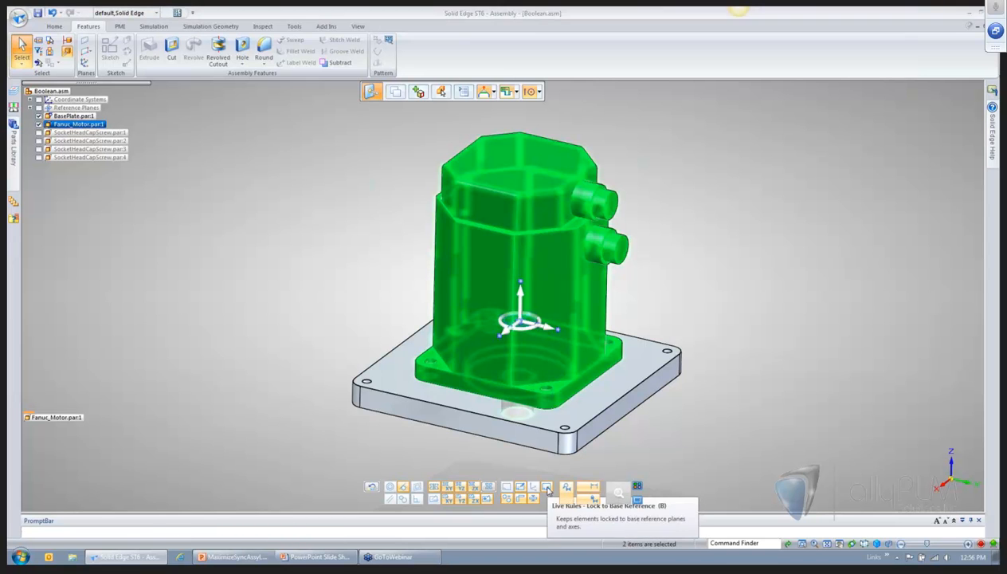
{"action": "left_click", "coordinate": [549, 333]}
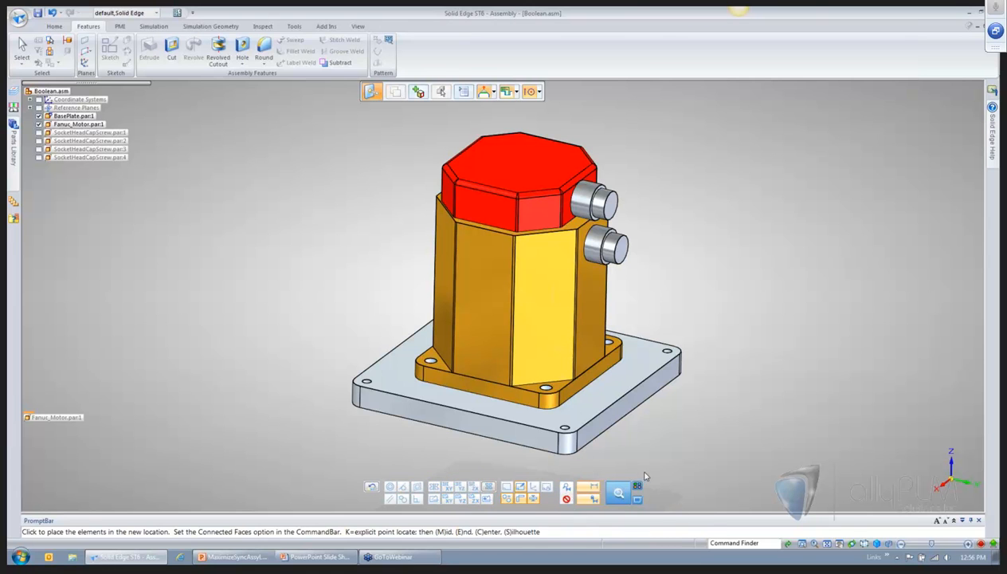
{"action": "key", "text": "Escape"}
{"action": "left_click", "coordinate": [529, 327]}
{"action": "key", "text": "Escape"}
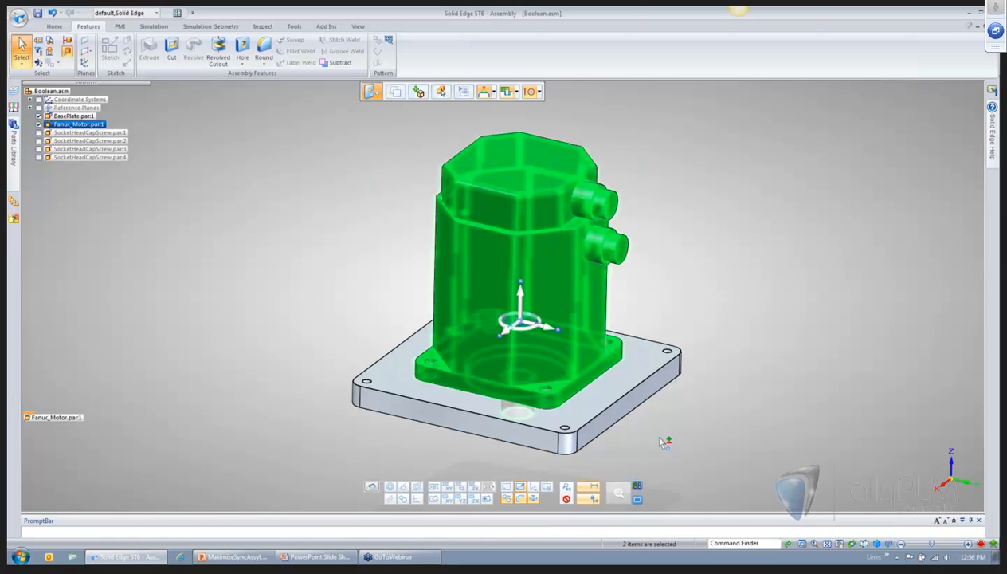
{"action": "left_click", "coordinate": [727, 467]}
- Undo the hiding of the screws and the earlier subtraction in the base plate
{"action": "middle_click_drag", "start_coordinate": [722, 467], "coordinate": [632, 479]}
{"action": "scroll", "coordinate": [632, 479], "scroll_direction": "up", "scroll_amount": 6}
{"action": "middle_click_drag", "start_coordinate": [569, 461], "coordinate": [298, 275]}
{"action": "scroll", "coordinate": [298, 275], "scroll_direction": "down", "scroll_amount": 2}
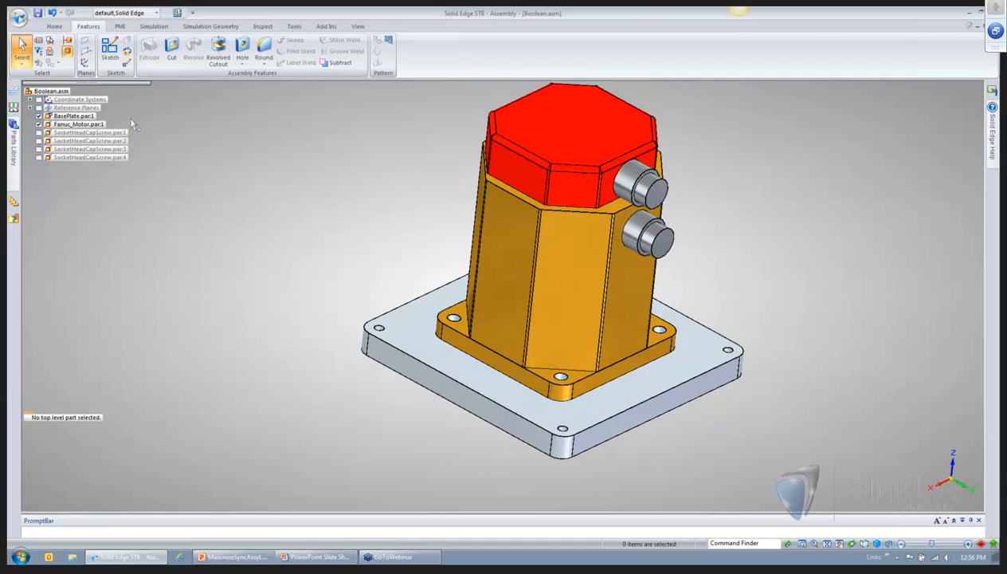
{"action": "left_click", "coordinate": [53, 13]}
{"action": "left_click", "coordinate": [53, 13]}
{"action": "middle_click_drag", "start_coordinate": [319, 171], "coordinate": [401, 363]}
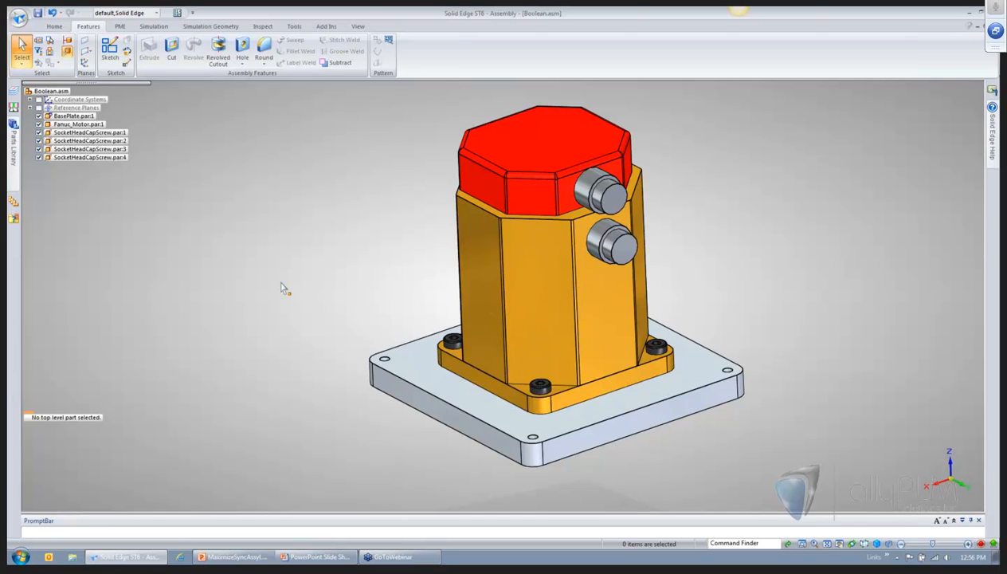
{"action": "left_click", "coordinate": [419, 369]}
{"action": "key", "text": "Escape"}
{"action": "left_click", "coordinate": [51, 13]}
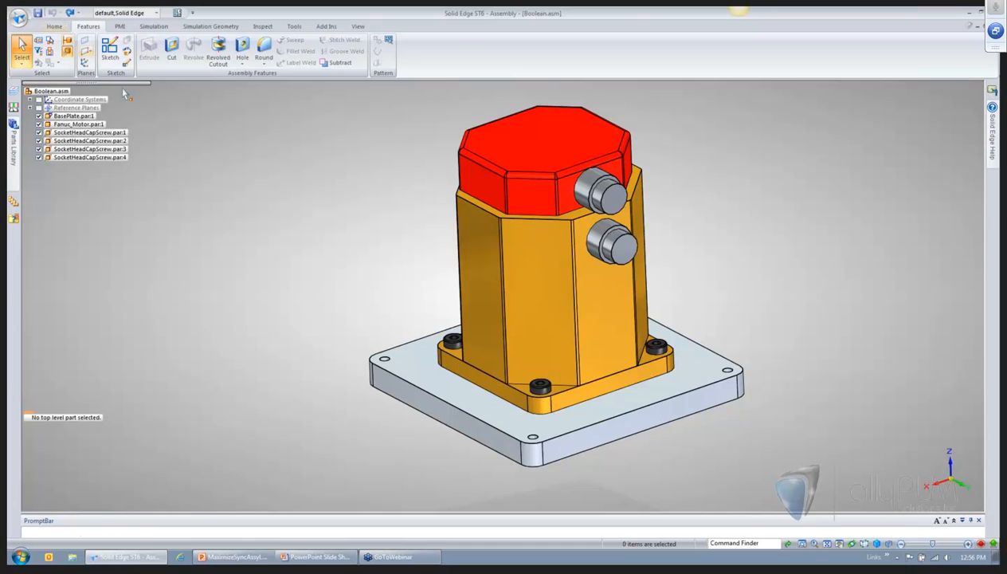
- Open the base plate in place to check its feature list, and return to the assembly
{"action": "left_click", "coordinate": [413, 400]}
{"action": "left_click", "coordinate": [465, 431]}
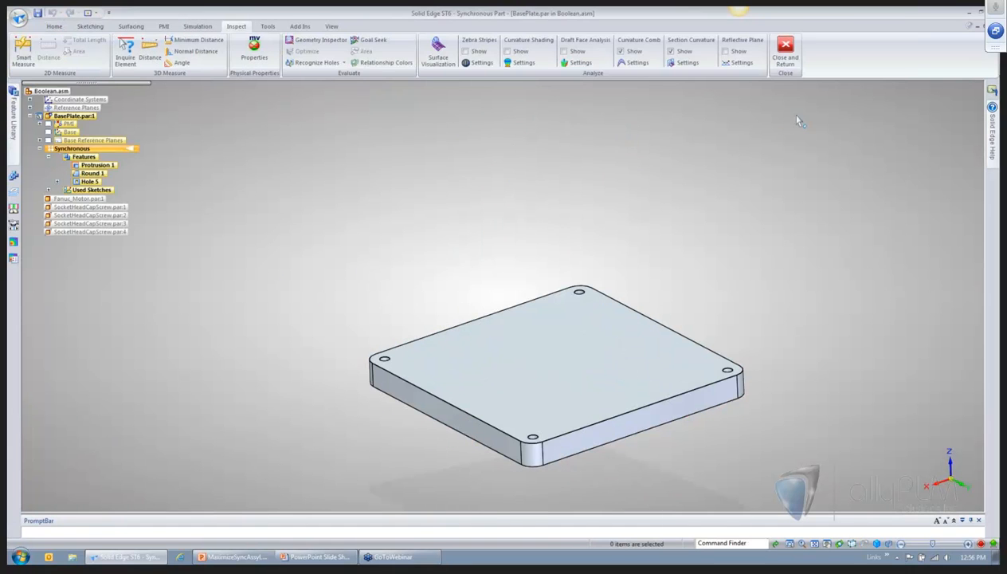
{"action": "left_click", "coordinate": [789, 64]}
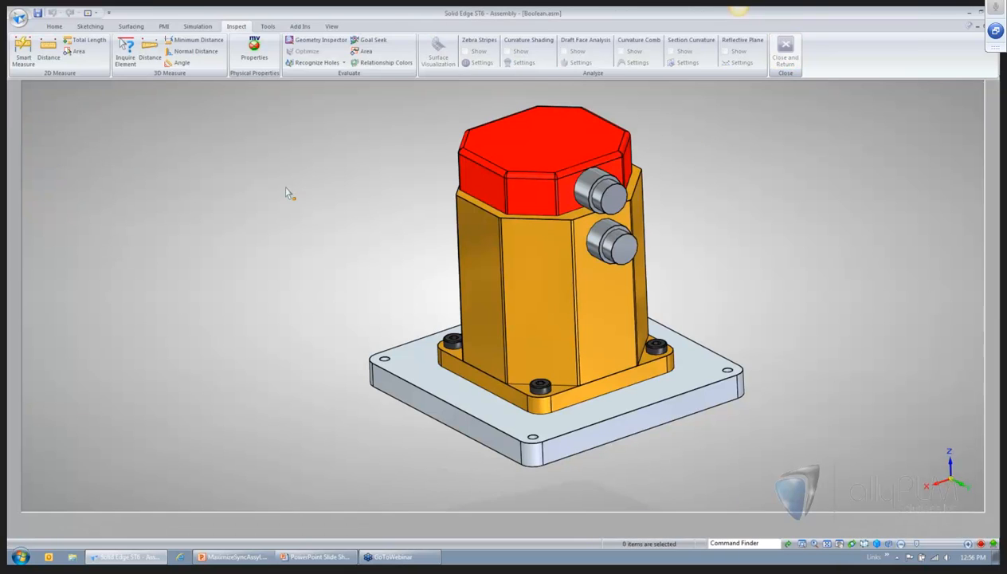
- Subtract the motor and the four socket head cap screws from the base plate with the assembly Subtract command
{"action": "left_click", "coordinate": [341, 63]}
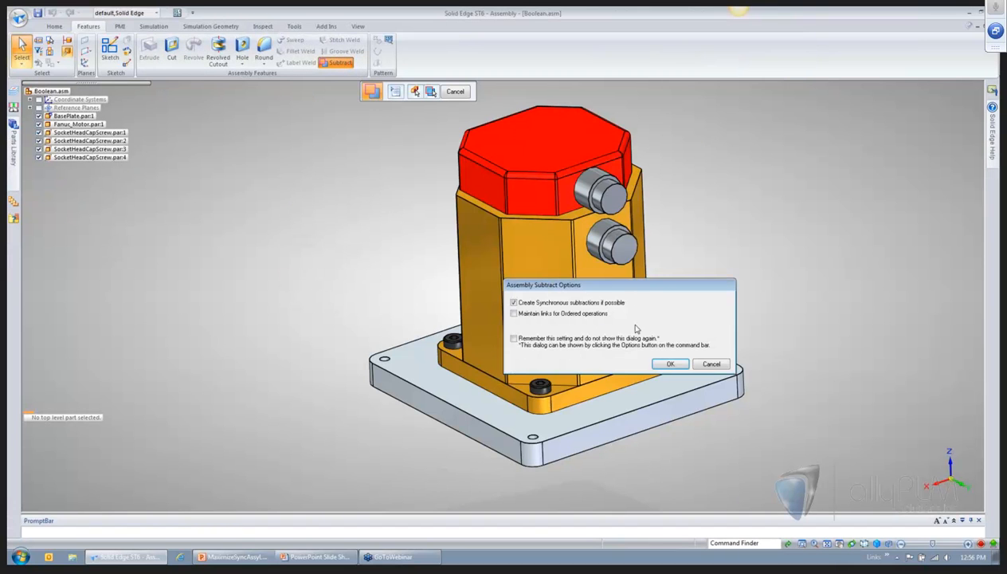
{"action": "left_click", "coordinate": [668, 364]}
{"action": "left_click", "coordinate": [445, 374]}
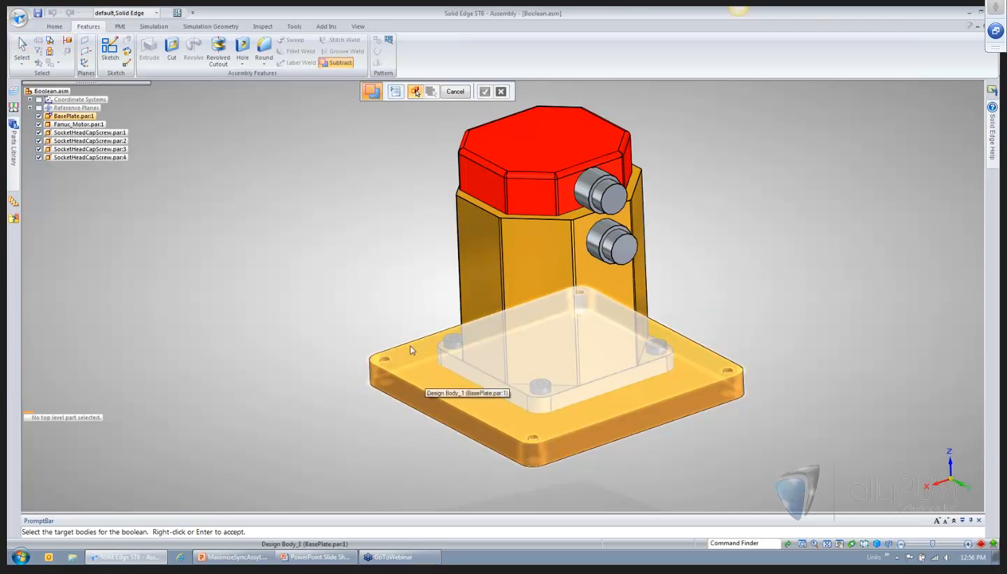
{"action": "left_click_drag", "start_coordinate": [721, 480], "coordinate": [403, 94]}
{"action": "scroll", "coordinate": [493, 129], "scroll_direction": "down", "scroll_amount": 2}
{"action": "right_click", "coordinate": [493, 129]}
{"action": "left_click", "coordinate": [455, 95]}
{"action": "left_click", "coordinate": [455, 94]}
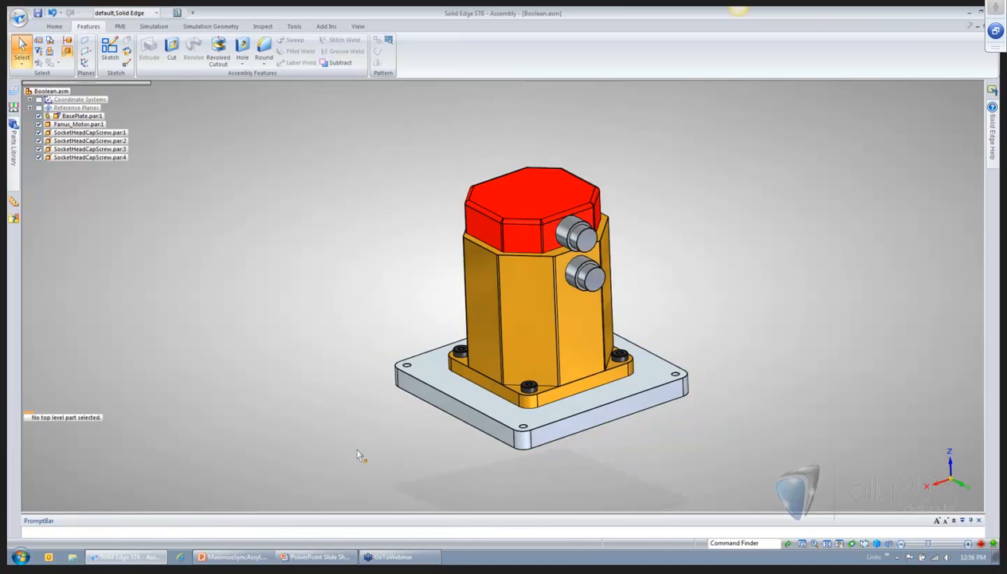
- Open the base plate in place, delete Inter-Part Copy 1 to 5, and show the surrounding assembly parts
{"action": "double_click", "coordinate": [447, 388]}
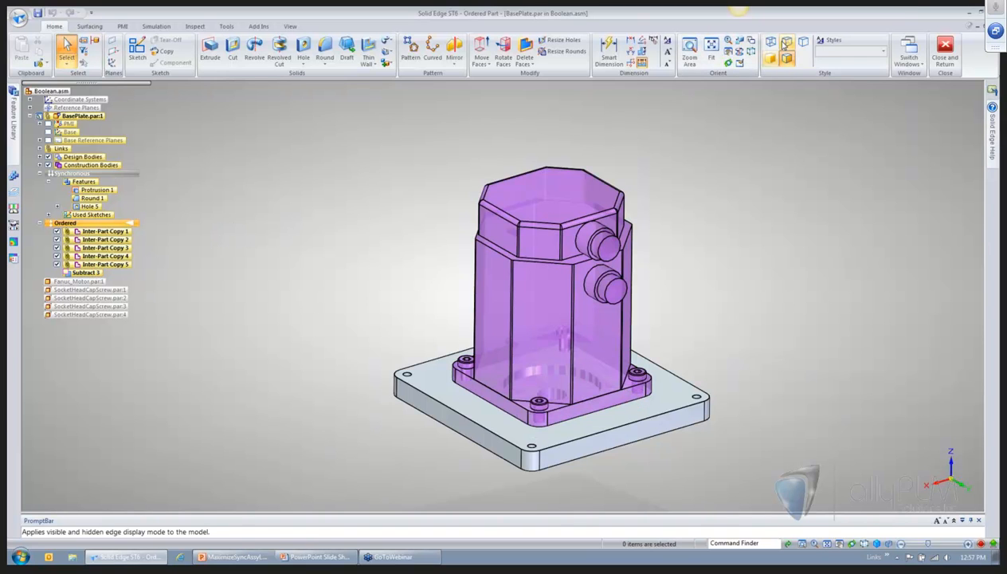
{"action": "left_click", "coordinate": [94, 231]}
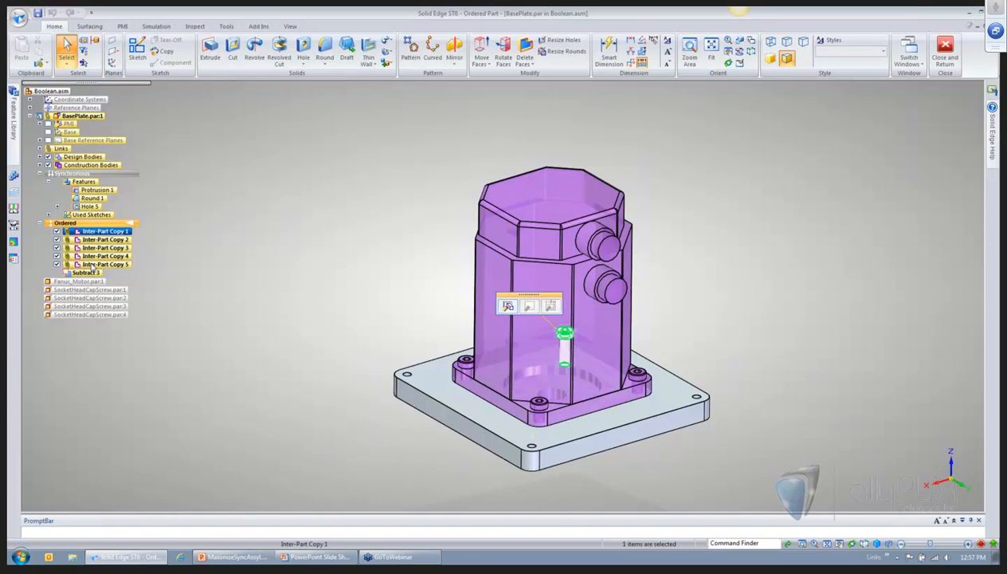
{"action": "left_click", "coordinate": [93, 265], "text": "shift"}
{"action": "key", "text": "Delete"}
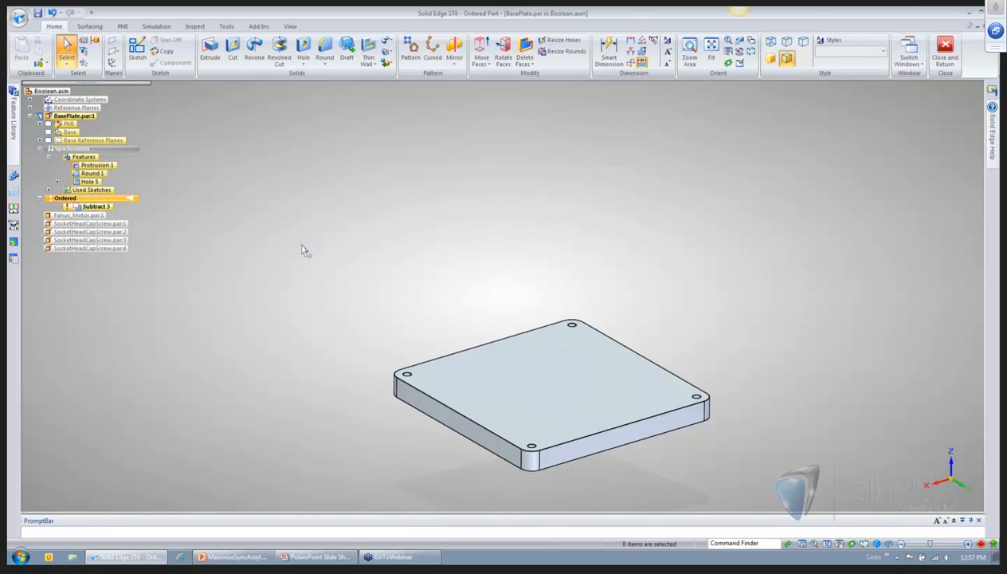
{"action": "middle_click_drag", "start_coordinate": [332, 238], "coordinate": [373, 285]}
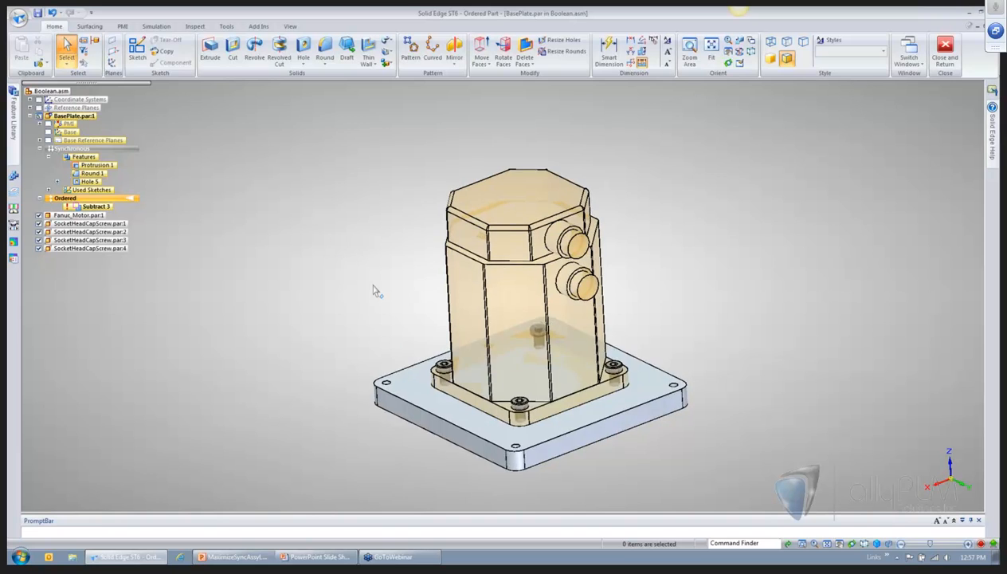
{"action": "left_click", "coordinate": [93, 30]}
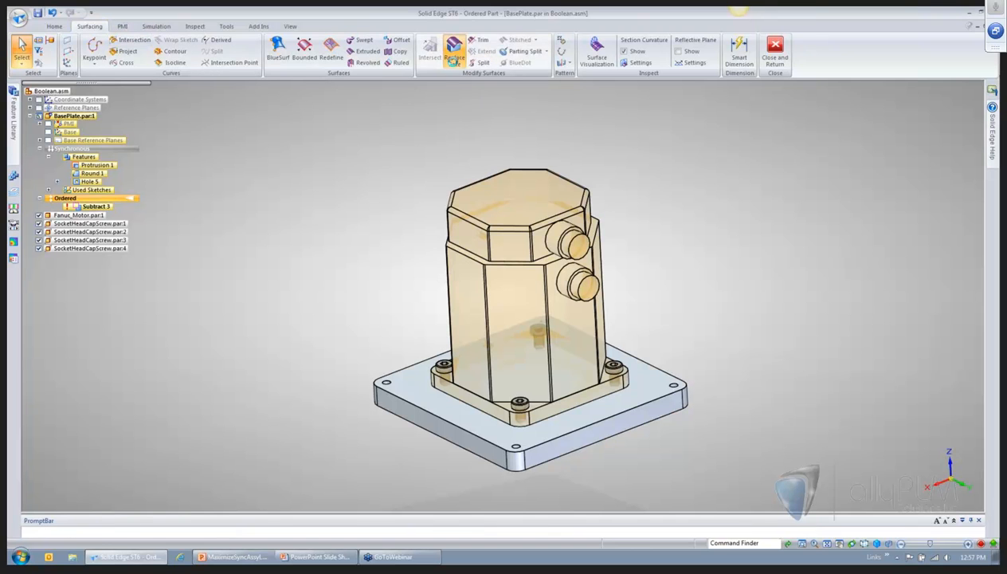
{"action": "left_click", "coordinate": [454, 52]}
{"action": "left_click", "coordinate": [440, 429]}
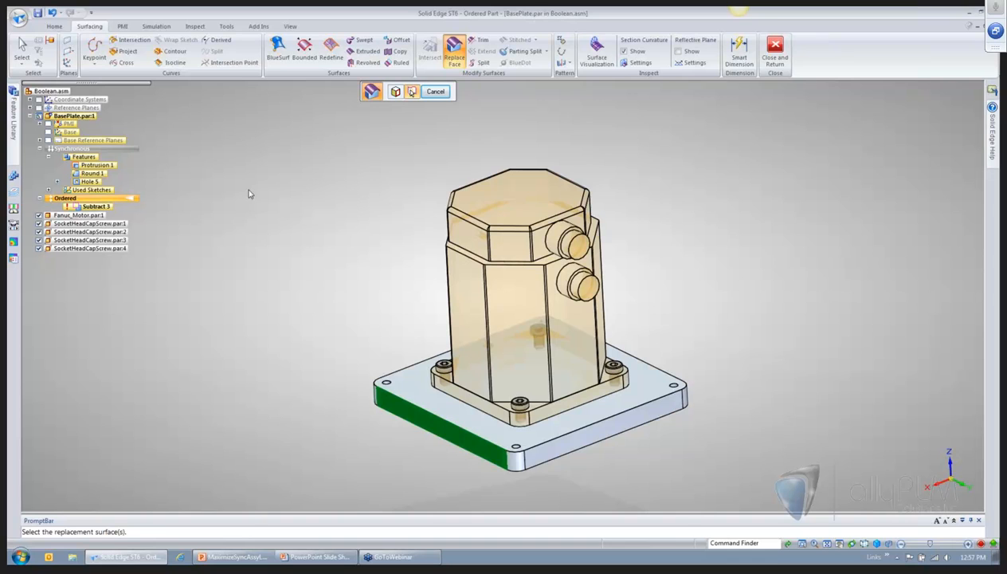
{"action": "key", "text": "Escape"}
- Transition the base plate to synchronous editing and replace one of its side faces with the matching side face of the motor flange
{"action": "right_click", "coordinate": [287, 225]}
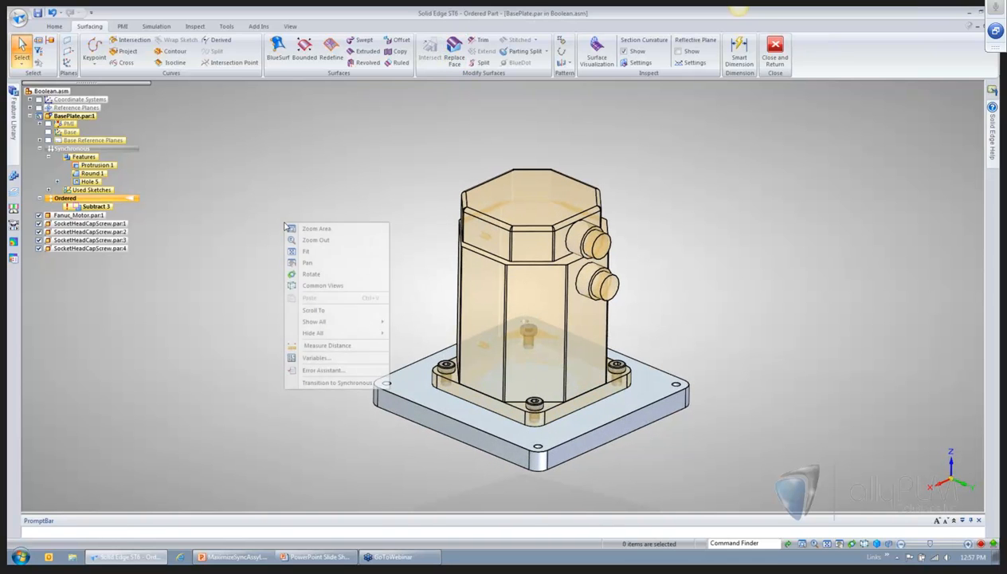
{"action": "left_click", "coordinate": [335, 382]}
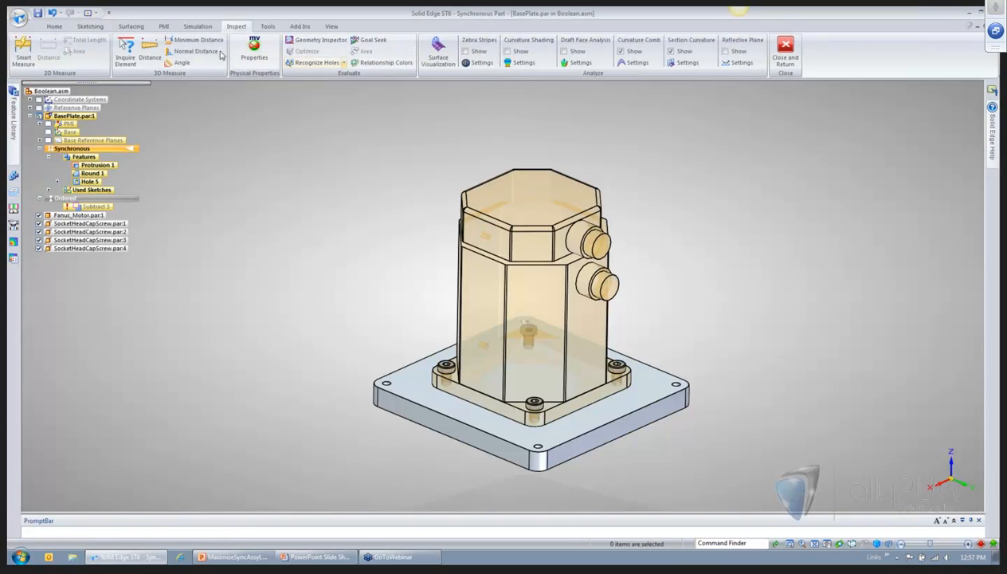
{"action": "left_click", "coordinate": [130, 27]}
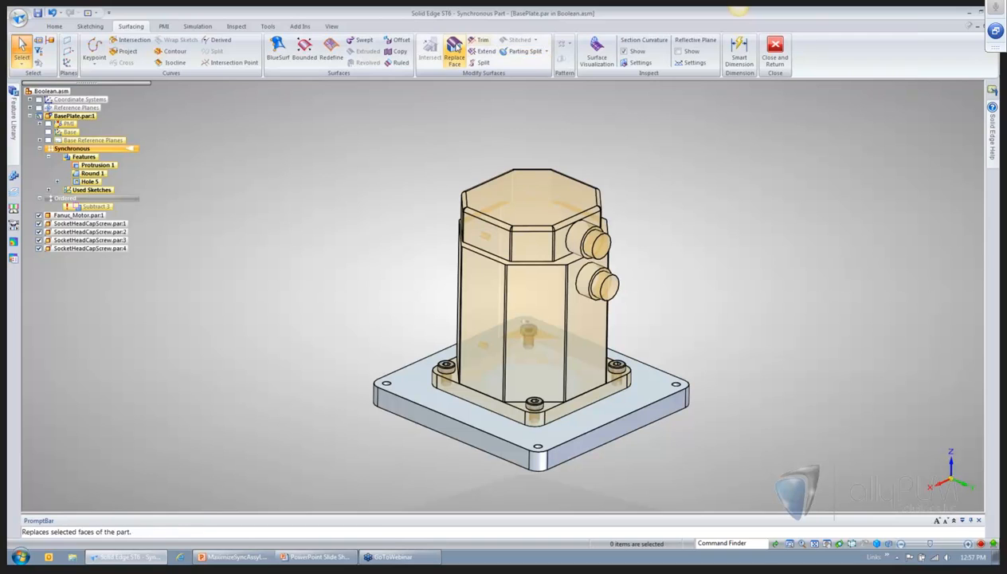
{"action": "left_click", "coordinate": [455, 50]}
{"action": "left_click", "coordinate": [474, 430]}
{"action": "right_click", "coordinate": [476, 423]}
{"action": "left_click", "coordinate": [472, 397]}
- Replace two more side faces of the base plate with the corresponding side faces of the motor flange
{"action": "middle_click_drag", "start_coordinate": [657, 307], "coordinate": [665, 416]}
{"action": "left_click", "coordinate": [654, 408]}
{"action": "right_click", "coordinate": [605, 400]}
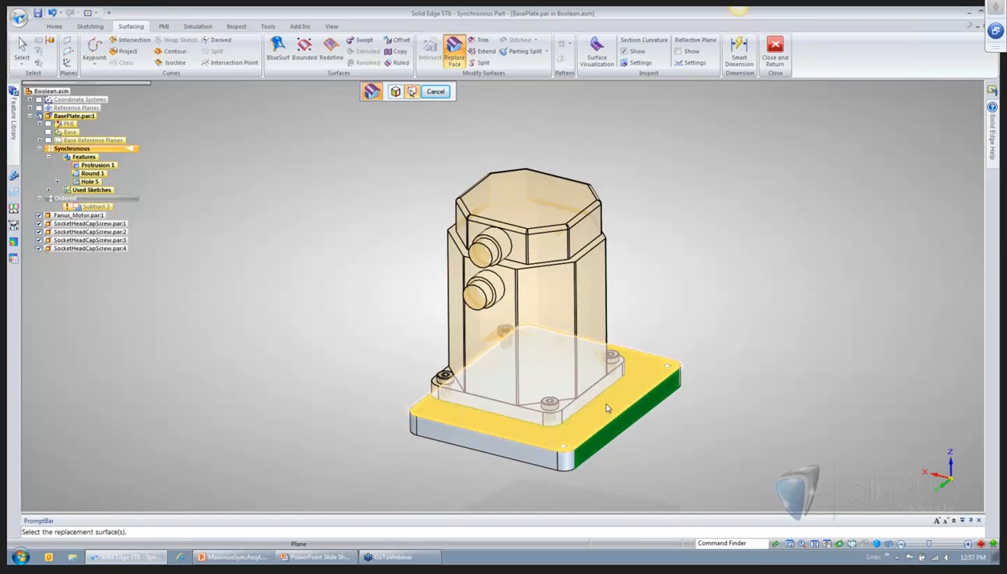
{"action": "left_click", "coordinate": [601, 391]}
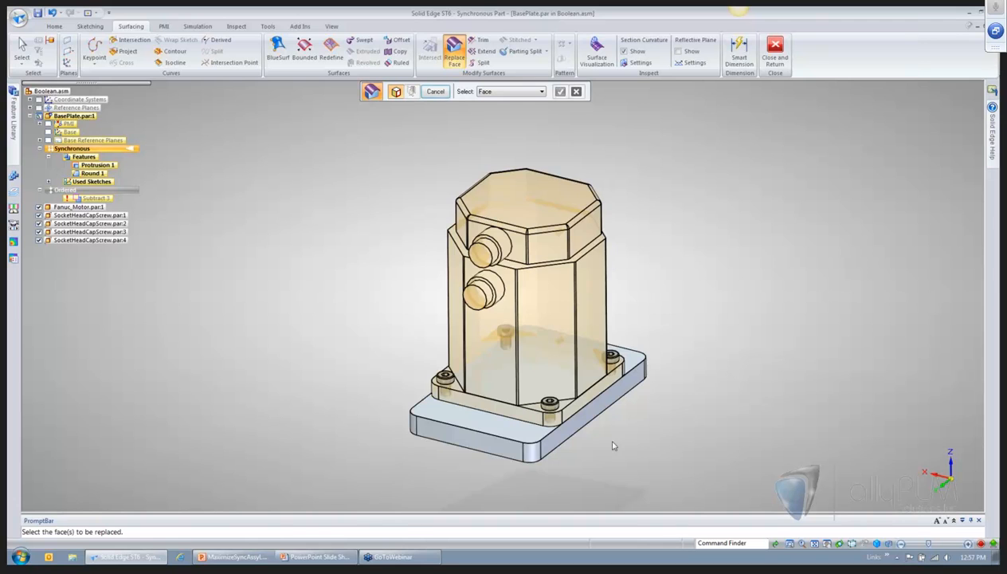
{"action": "middle_click_drag", "start_coordinate": [503, 469], "coordinate": [456, 464]}
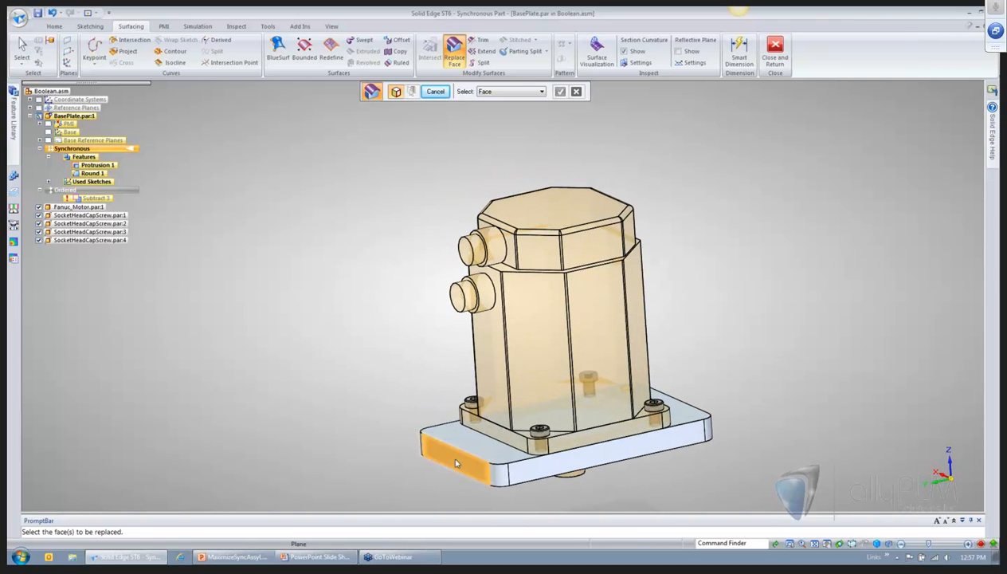
{"action": "left_click", "coordinate": [451, 452]}
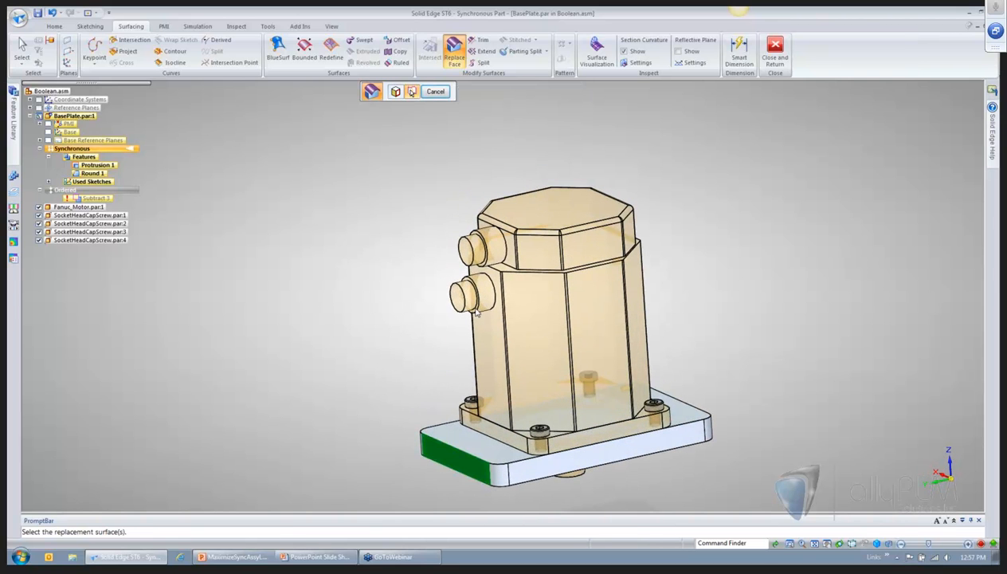
{"action": "left_click", "coordinate": [420, 285]}
{"action": "middle_click_drag", "start_coordinate": [461, 459], "coordinate": [678, 517]}
{"action": "left_click", "coordinate": [677, 498]}
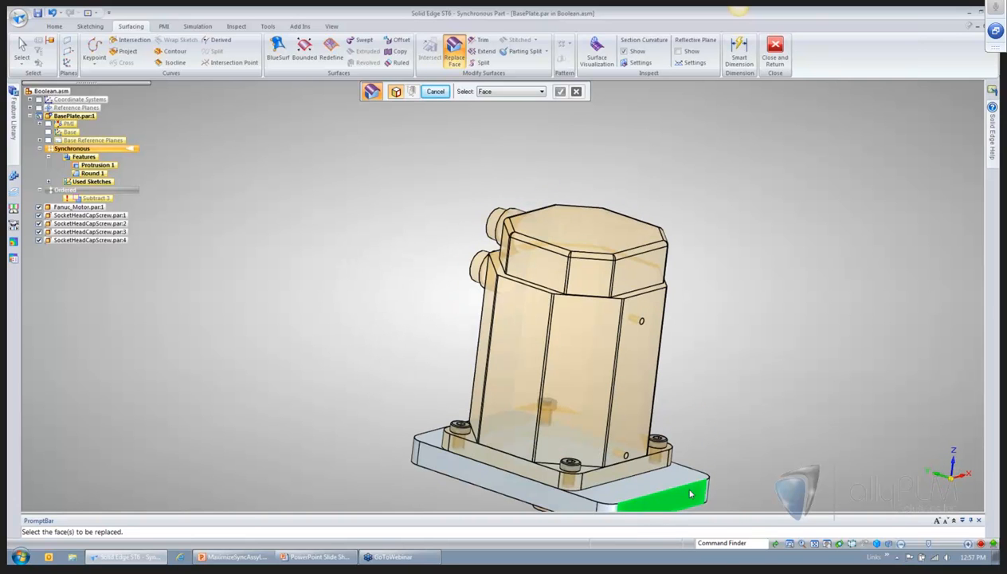
{"action": "left_click", "coordinate": [637, 469]}
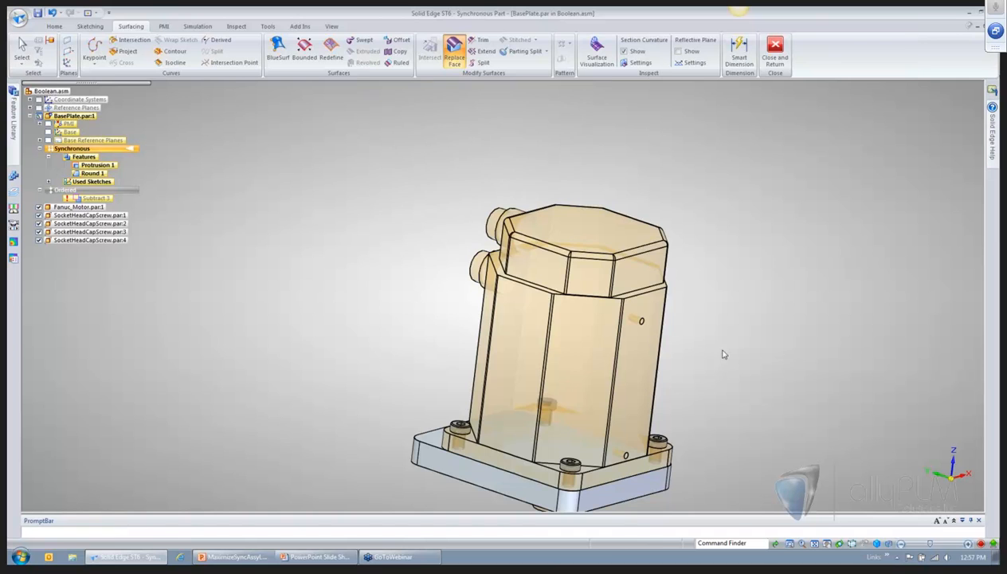
{"action": "middle_click_drag", "start_coordinate": [594, 327], "coordinate": [680, 392]}
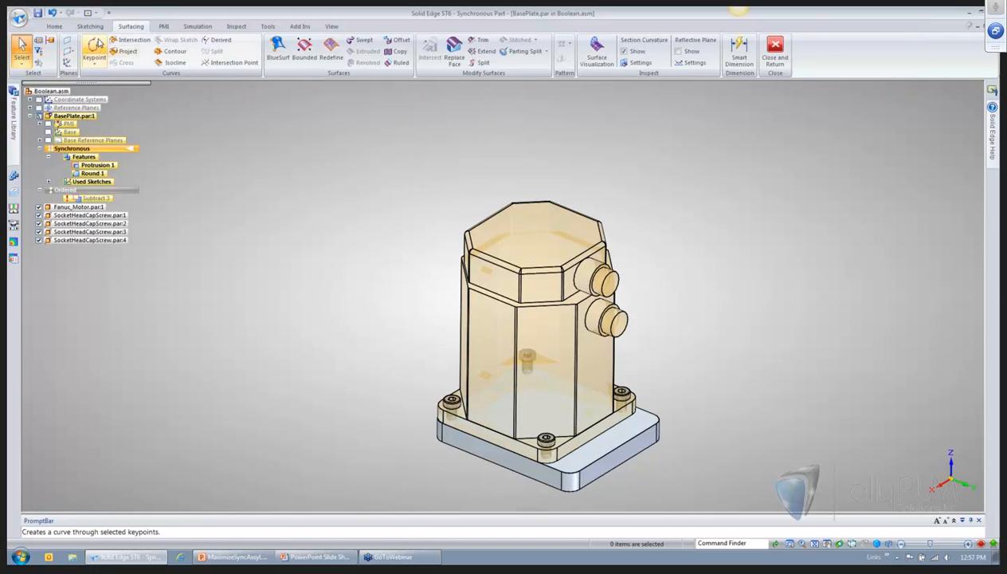
- Sketch a rectangle about 74 by 123 mm on the plane of the motor's connector face, and hide the surrounding assembly parts
{"action": "left_click", "coordinate": [92, 27]}
{"action": "left_click", "coordinate": [89, 53]}
{"action": "scroll", "coordinate": [428, 285], "scroll_direction": "down", "scroll_amount": 1}
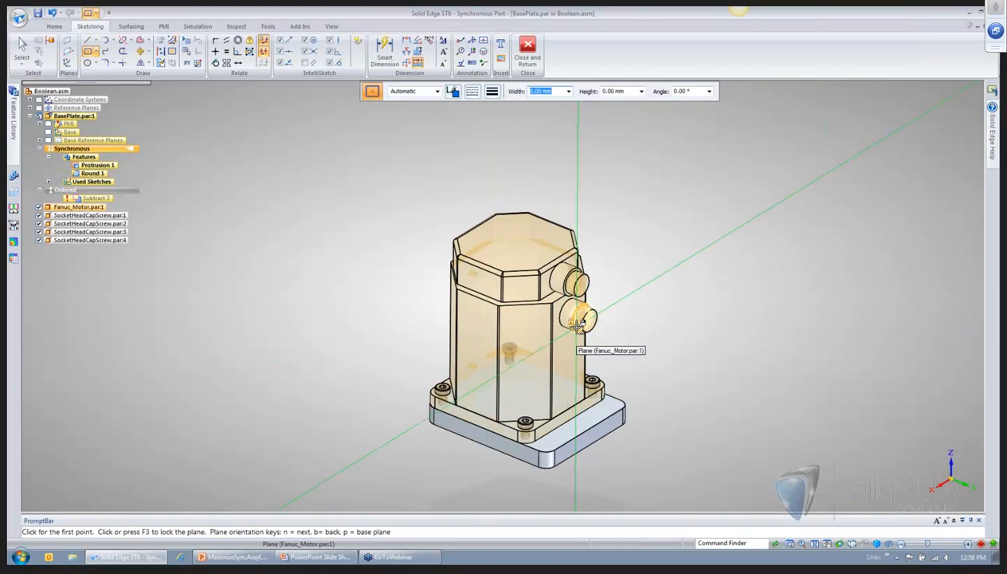
{"action": "left_click_drag", "start_coordinate": [578, 325], "coordinate": [595, 364]}
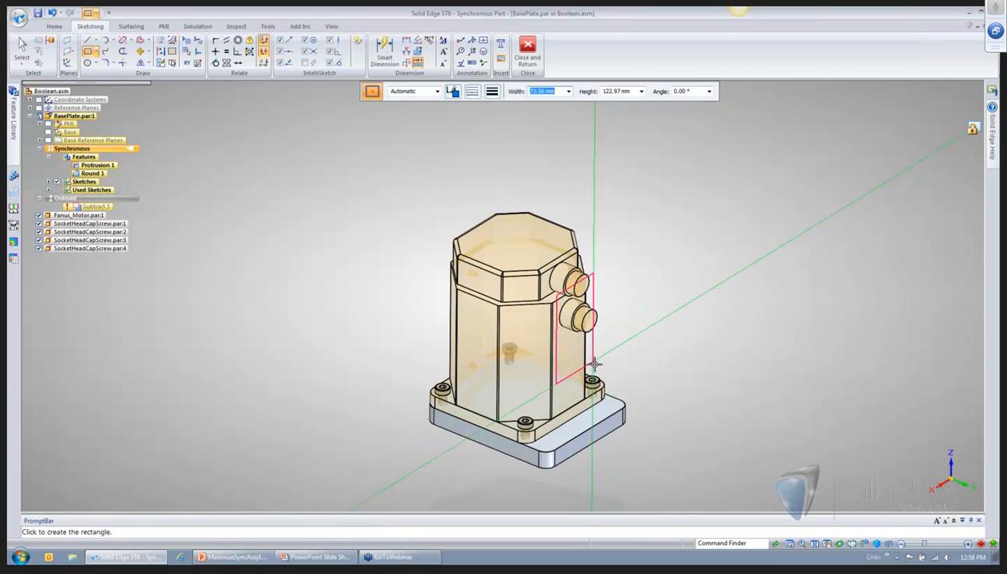
{"action": "key", "text": "Escape"}
{"action": "mouse_move", "coordinate": [683, 308]}
{"action": "middle_mouse_down"}
{"action": "mouse_move", "coordinate": [727, 341]}
{"action": "mouse_move", "coordinate": [710, 367]}
{"action": "mouse_move", "coordinate": [638, 436]}
{"action": "mouse_move", "coordinate": [614, 351]}
{"action": "mouse_move", "coordinate": [657, 349]}
{"action": "mouse_move", "coordinate": [535, 457]}
{"action": "mouse_move", "coordinate": [530, 448]}
{"action": "mouse_move", "coordinate": [580, 405]}
{"action": "mouse_move", "coordinate": [553, 175]}
{"action": "middle_mouse_up"}
{"action": "key", "text": "ctrl+shift+p"}
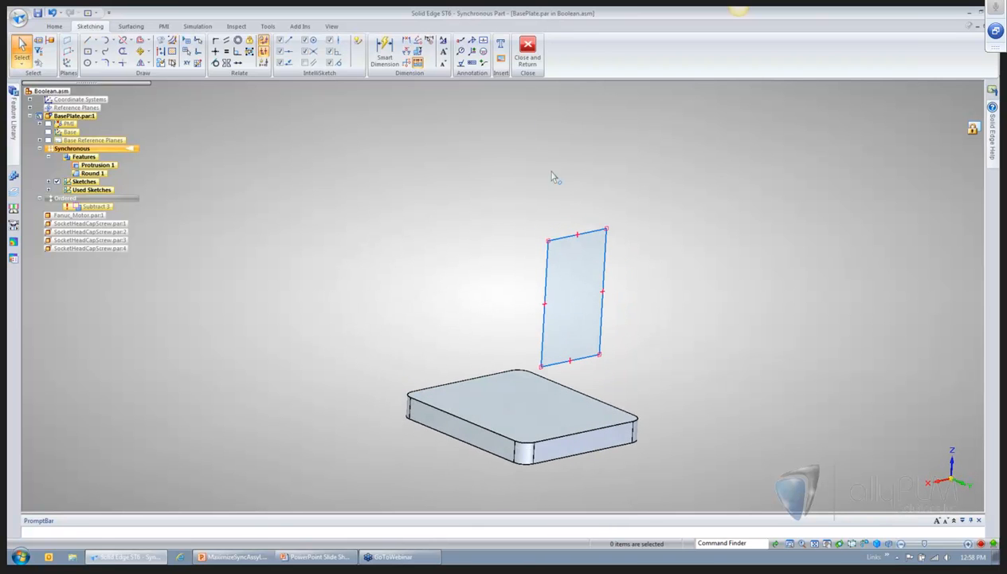
- Close the in-place base plate editing to return to the assembly, and switch to the PowerPoint slide show
{"action": "left_click", "coordinate": [527, 54]}
{"action": "left_click", "coordinate": [526, 54]}
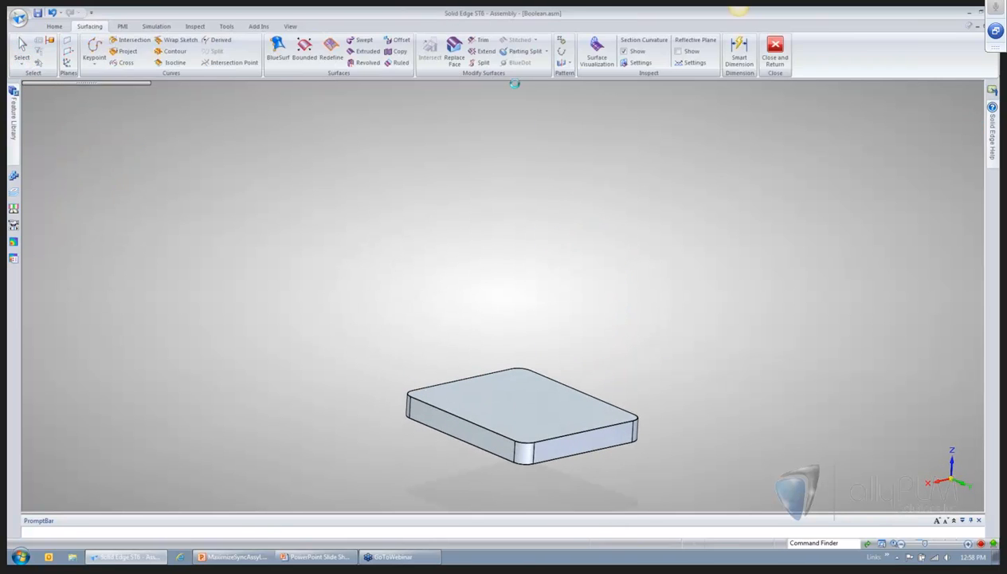
{"action": "key", "text": "alt+Tab"}
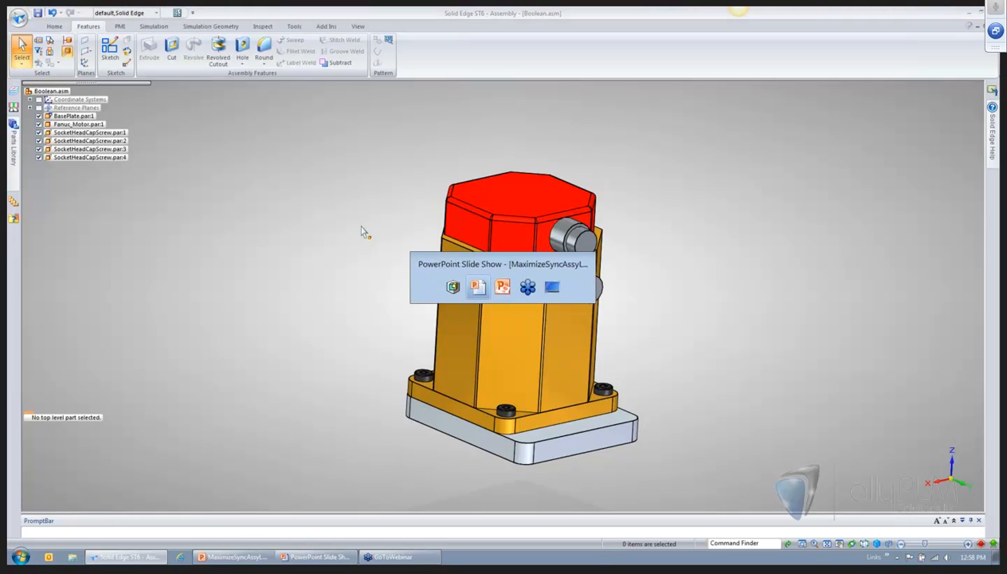
- Switch to MaximizeSyncAssyLunchBytes.pptx in PowerPoint and start its slide show at the Demo slide
{"action": "key", "text": "alt+Tab"}
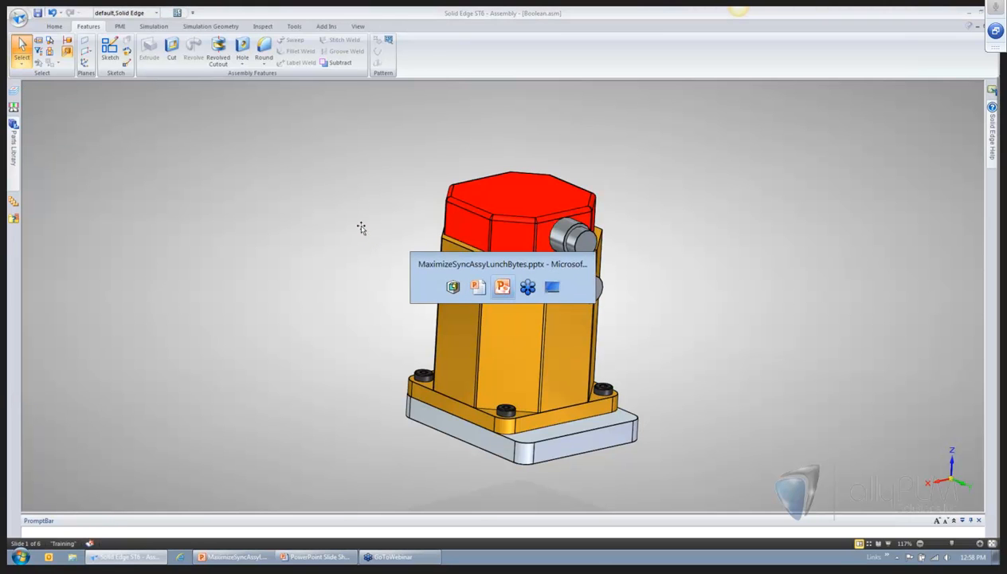
{"action": "scroll", "coordinate": [604, 343], "scroll_direction": "down", "scroll_amount": 1}
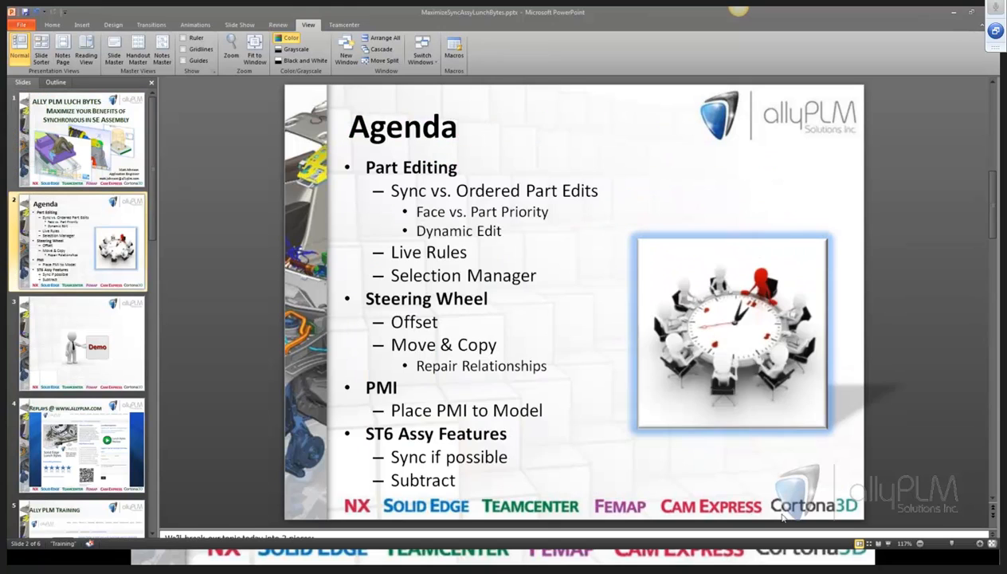
{"action": "left_click", "coordinate": [888, 543]}
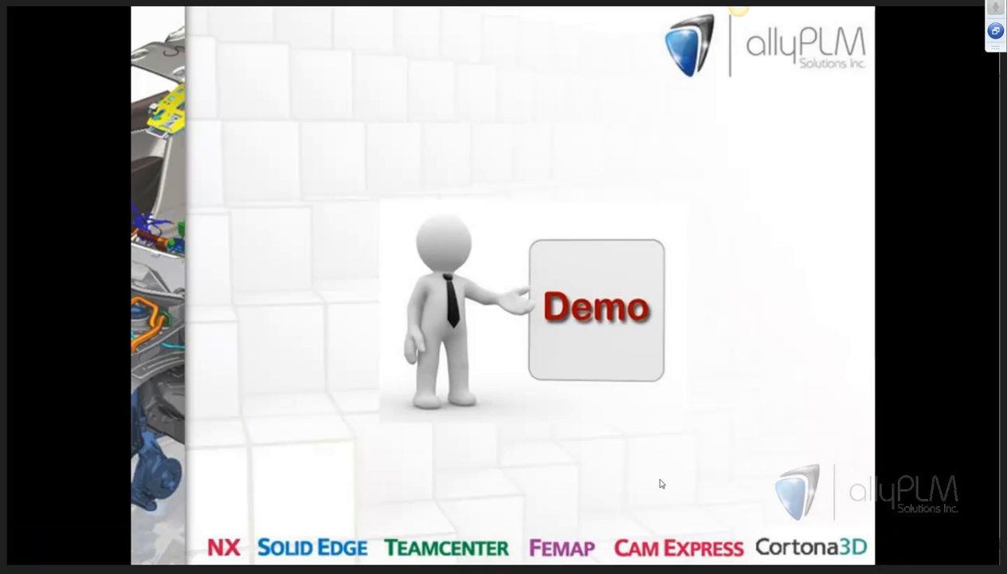
- Advance the slide show from the Demo slide through the replays and Ally PLM Training slides to the Contact Info slide
{"action": "left_click", "coordinate": [659, 483]}
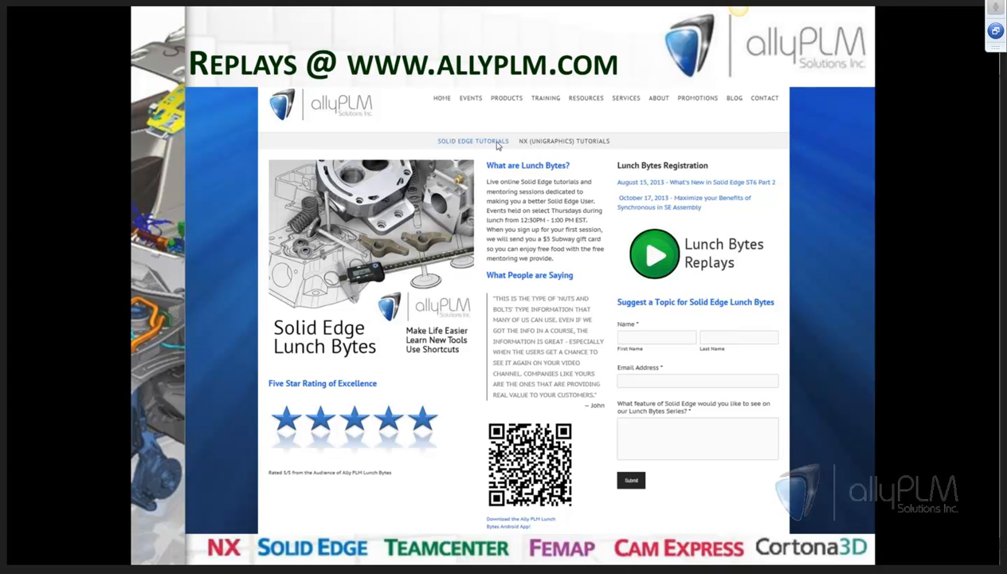
{"action": "left_click", "coordinate": [422, 197]}
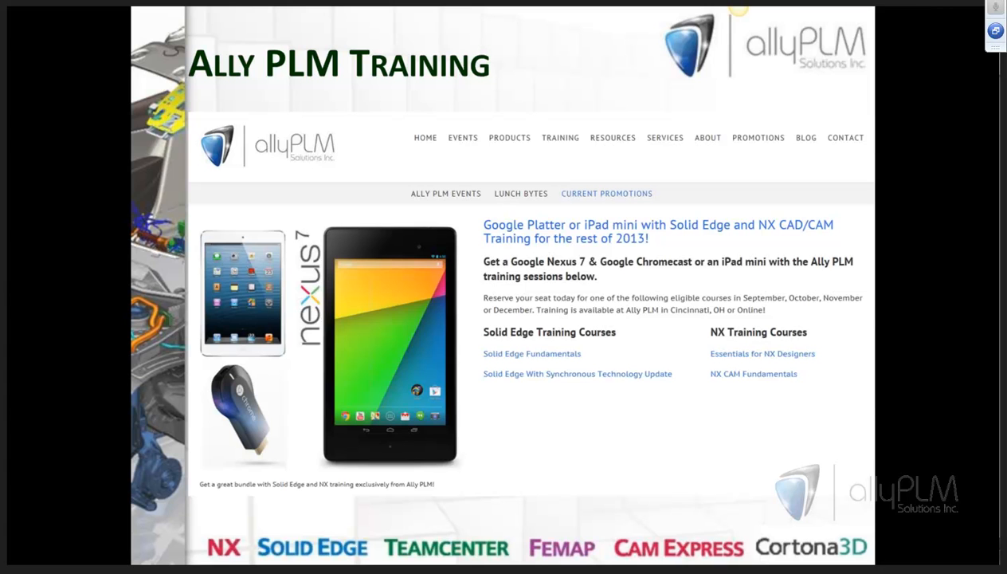
{"action": "left_click", "coordinate": [532, 120]}
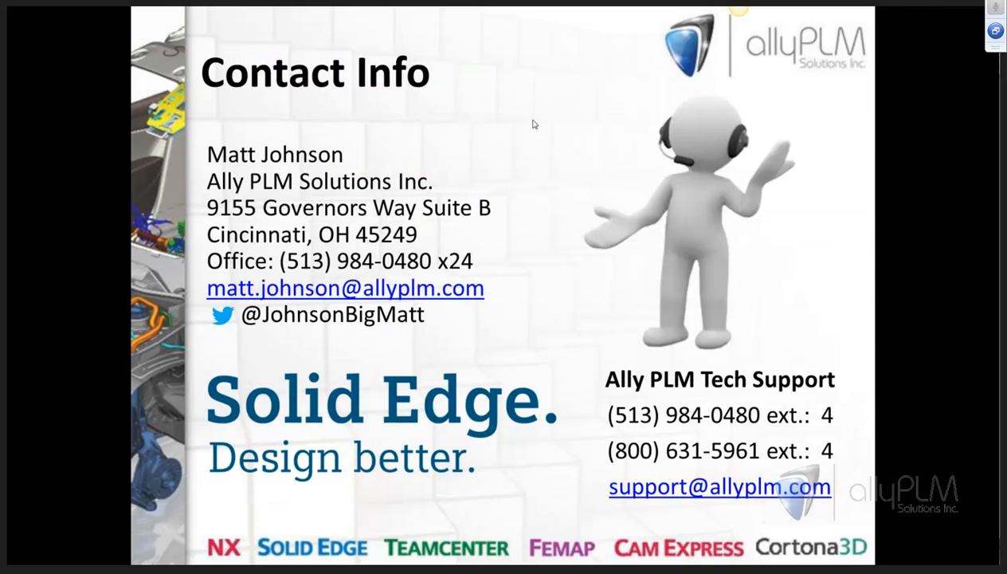